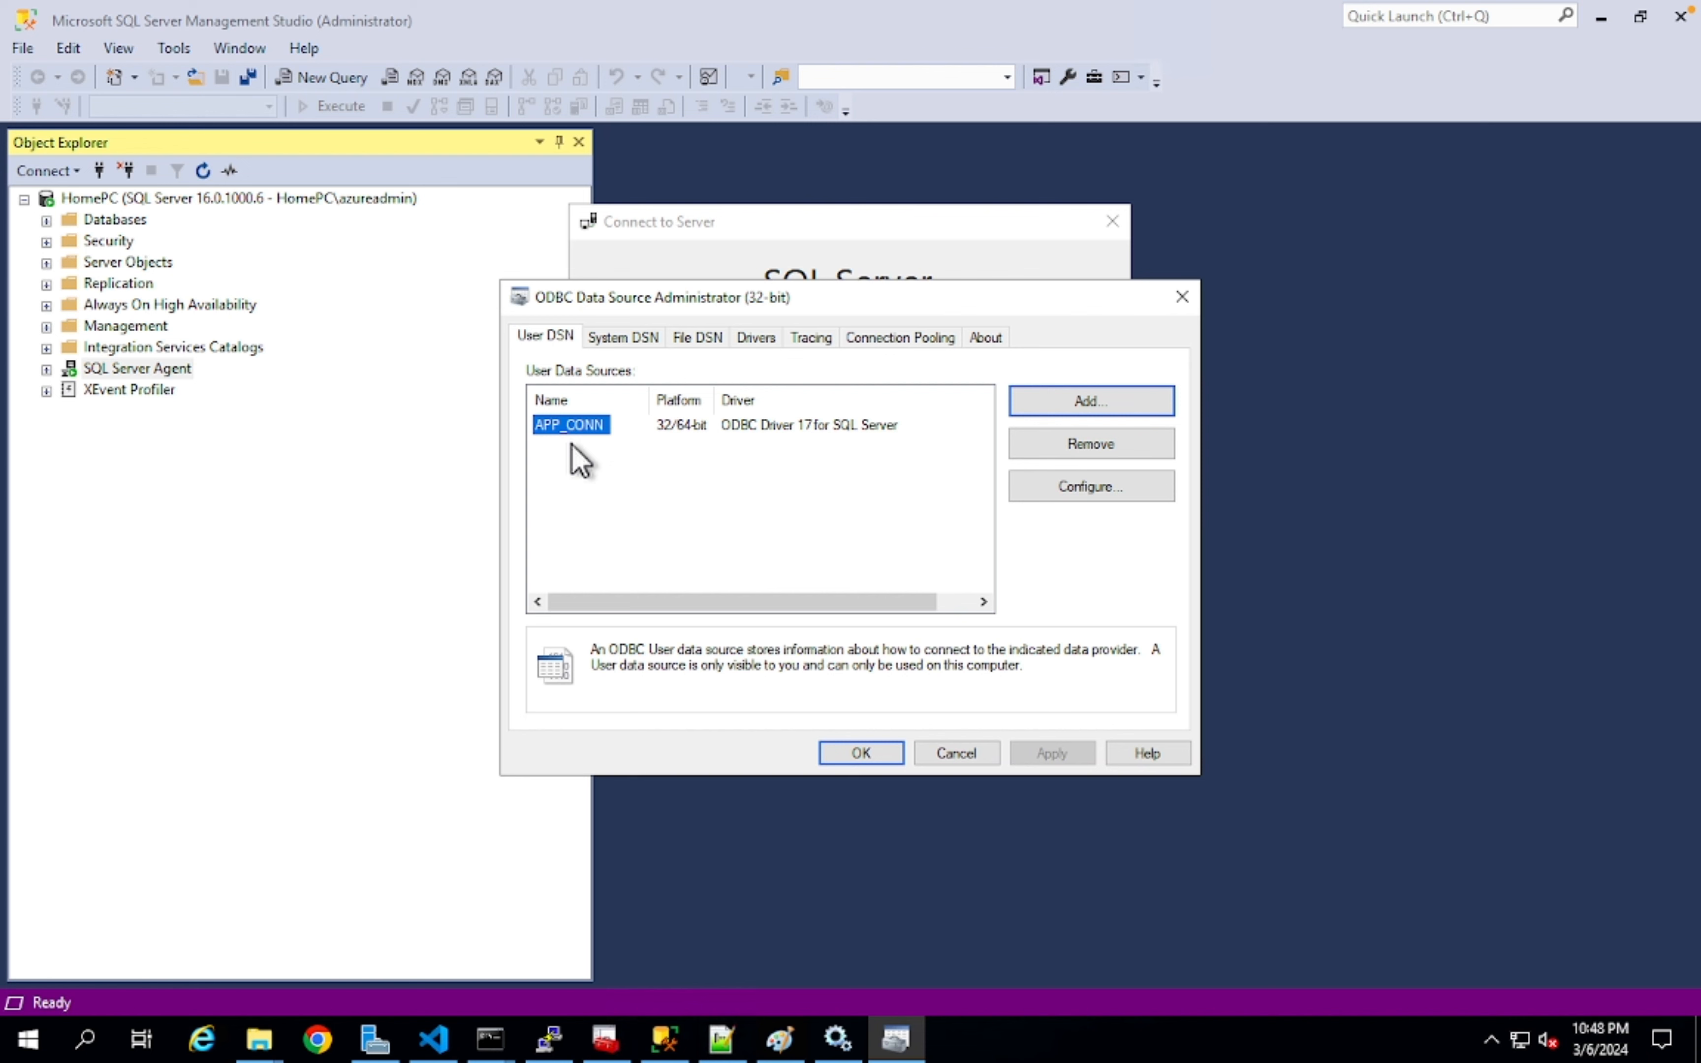
- Glance at the office network diagram in Paint, then return to the HomePC Connect to Server dialog
left_click(779, 1038)
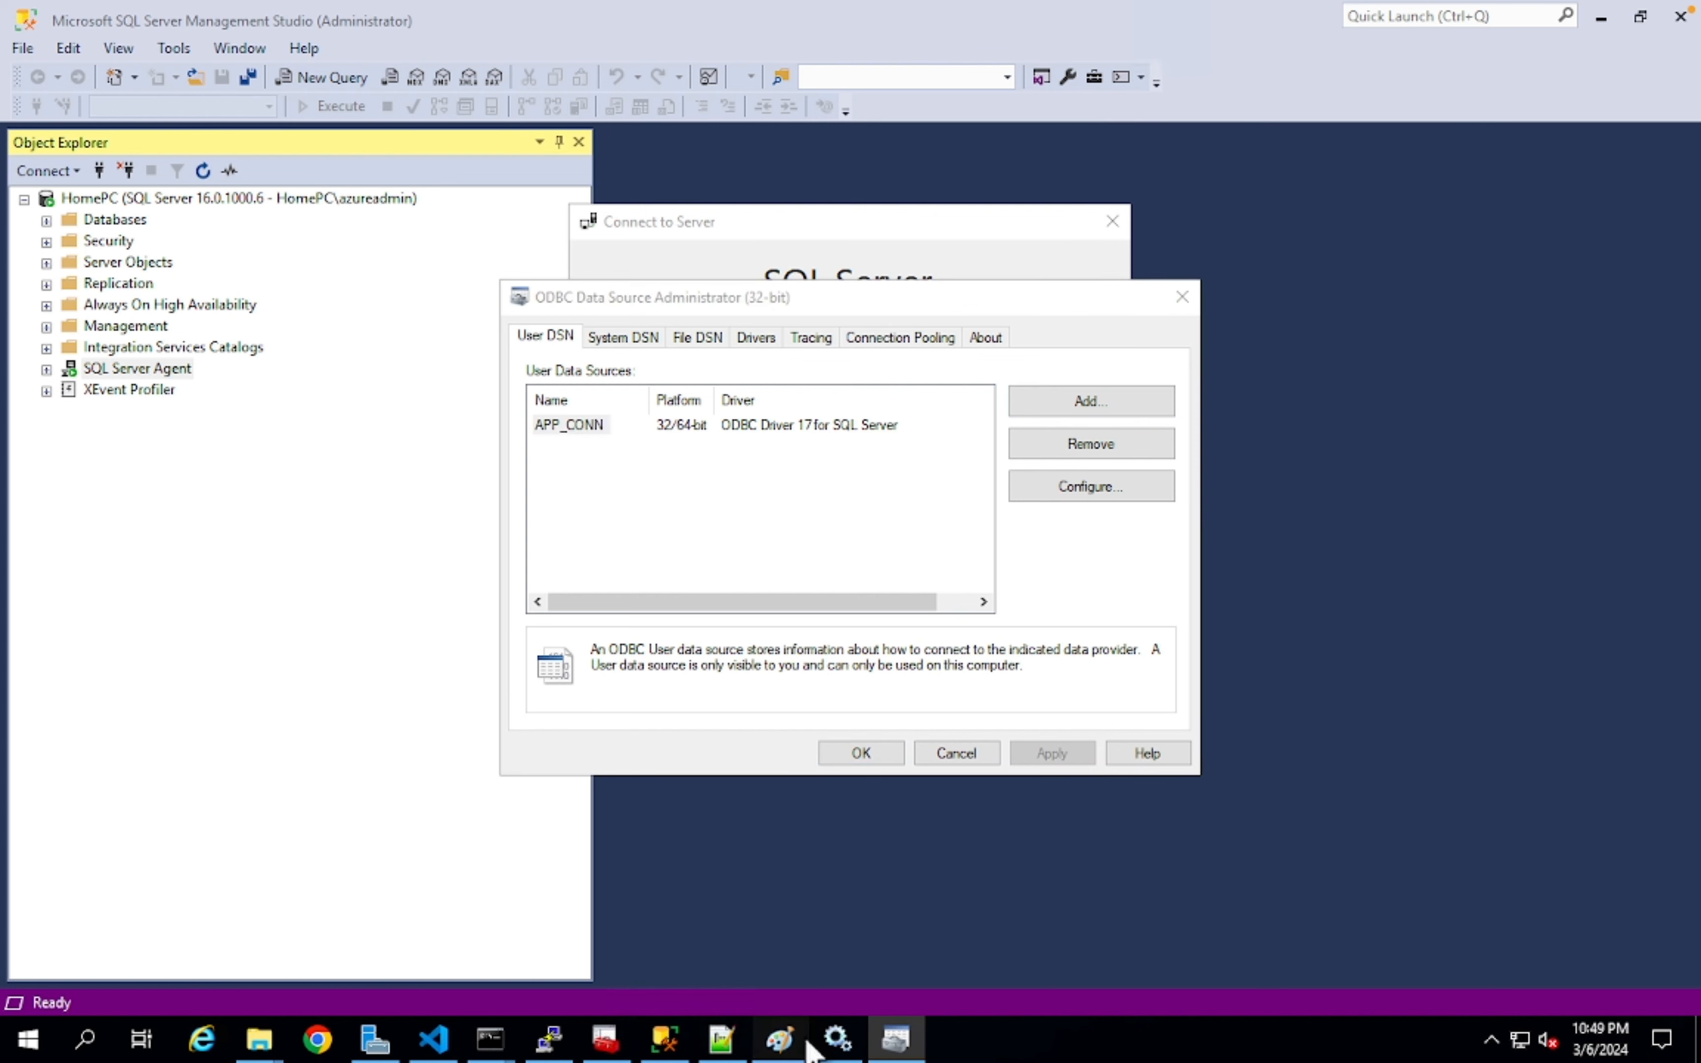
key("alt+Tab")
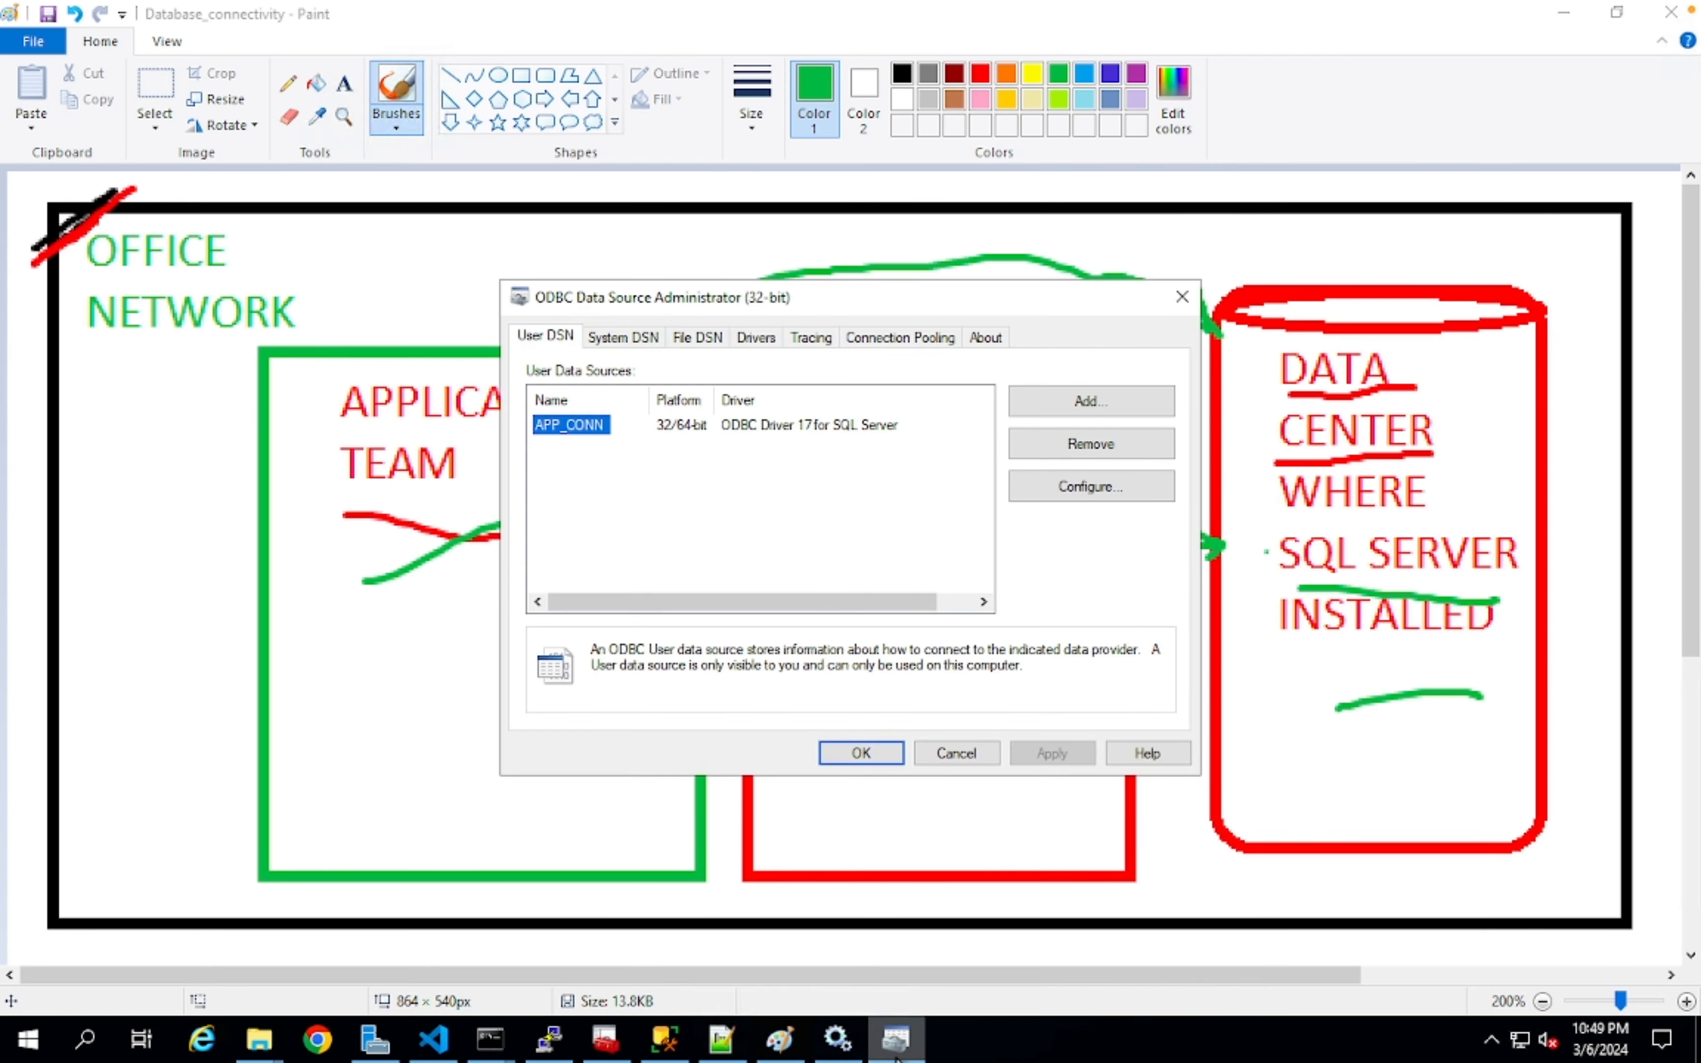
left_click(665, 1039)
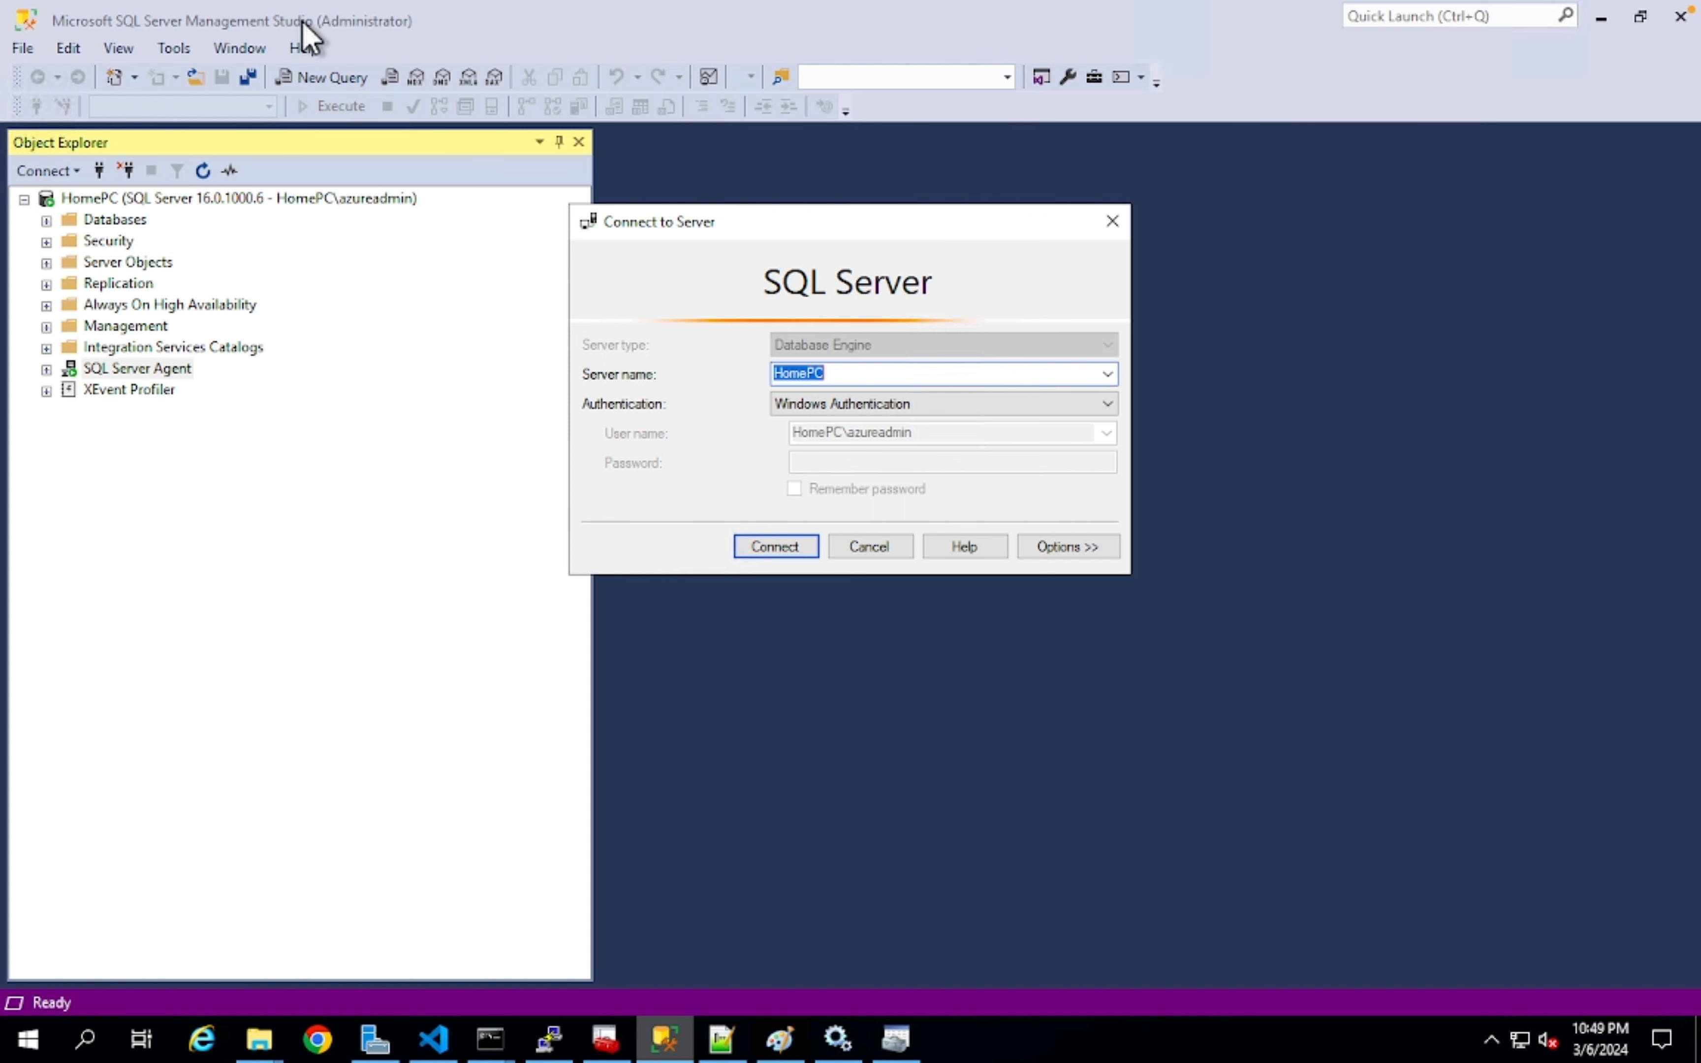
left_click(895, 1039)
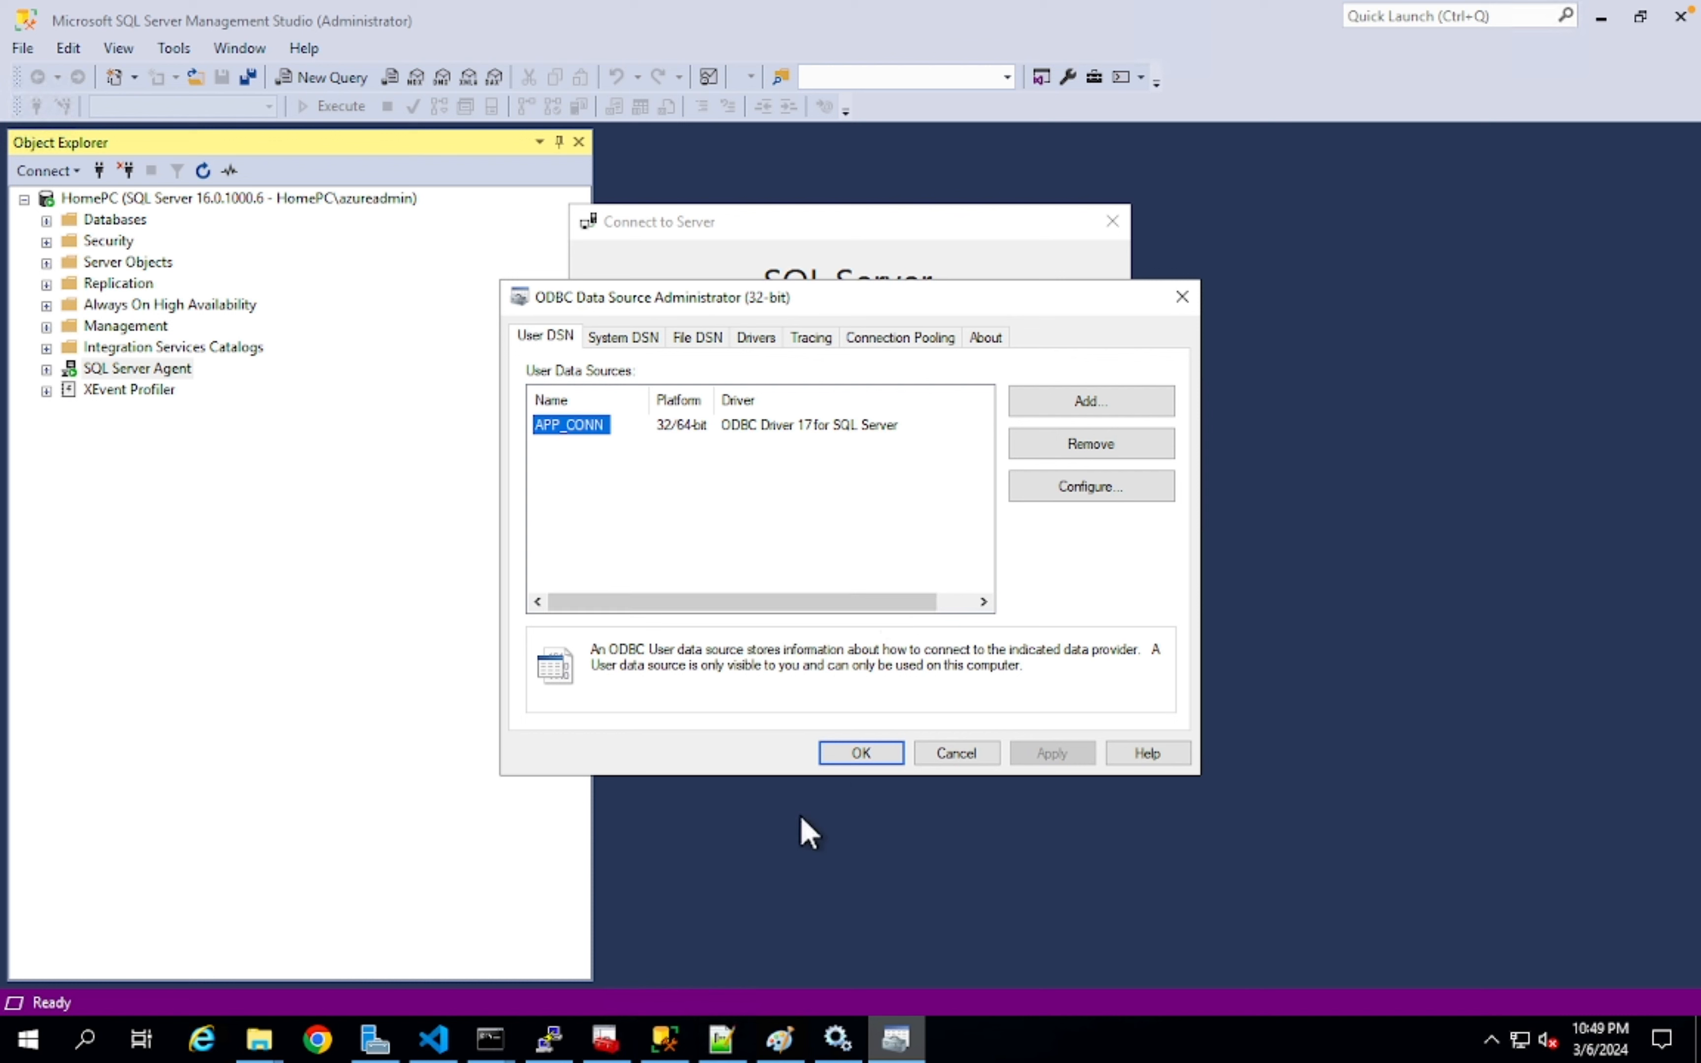
- Close the Connect to Server dialog and cancel the ODBC Data Source Administrator without changes
left_click(1112, 222)
left_click(895, 1038)
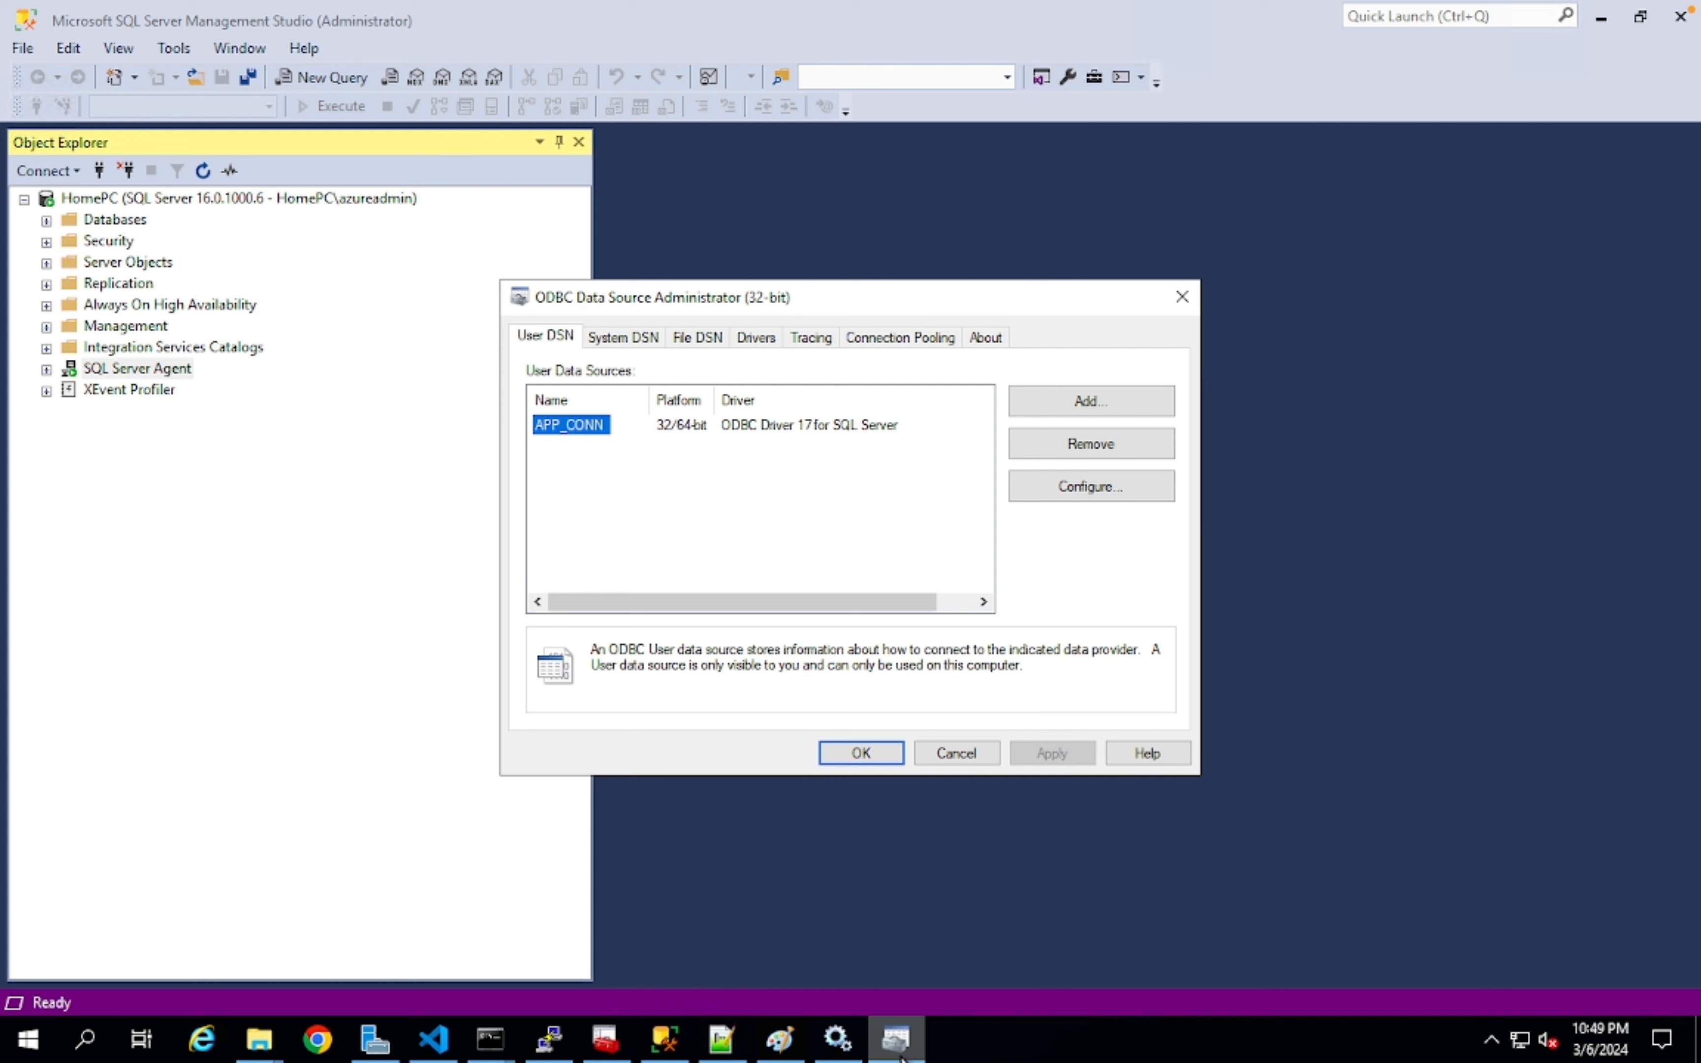
left_click(895, 1036)
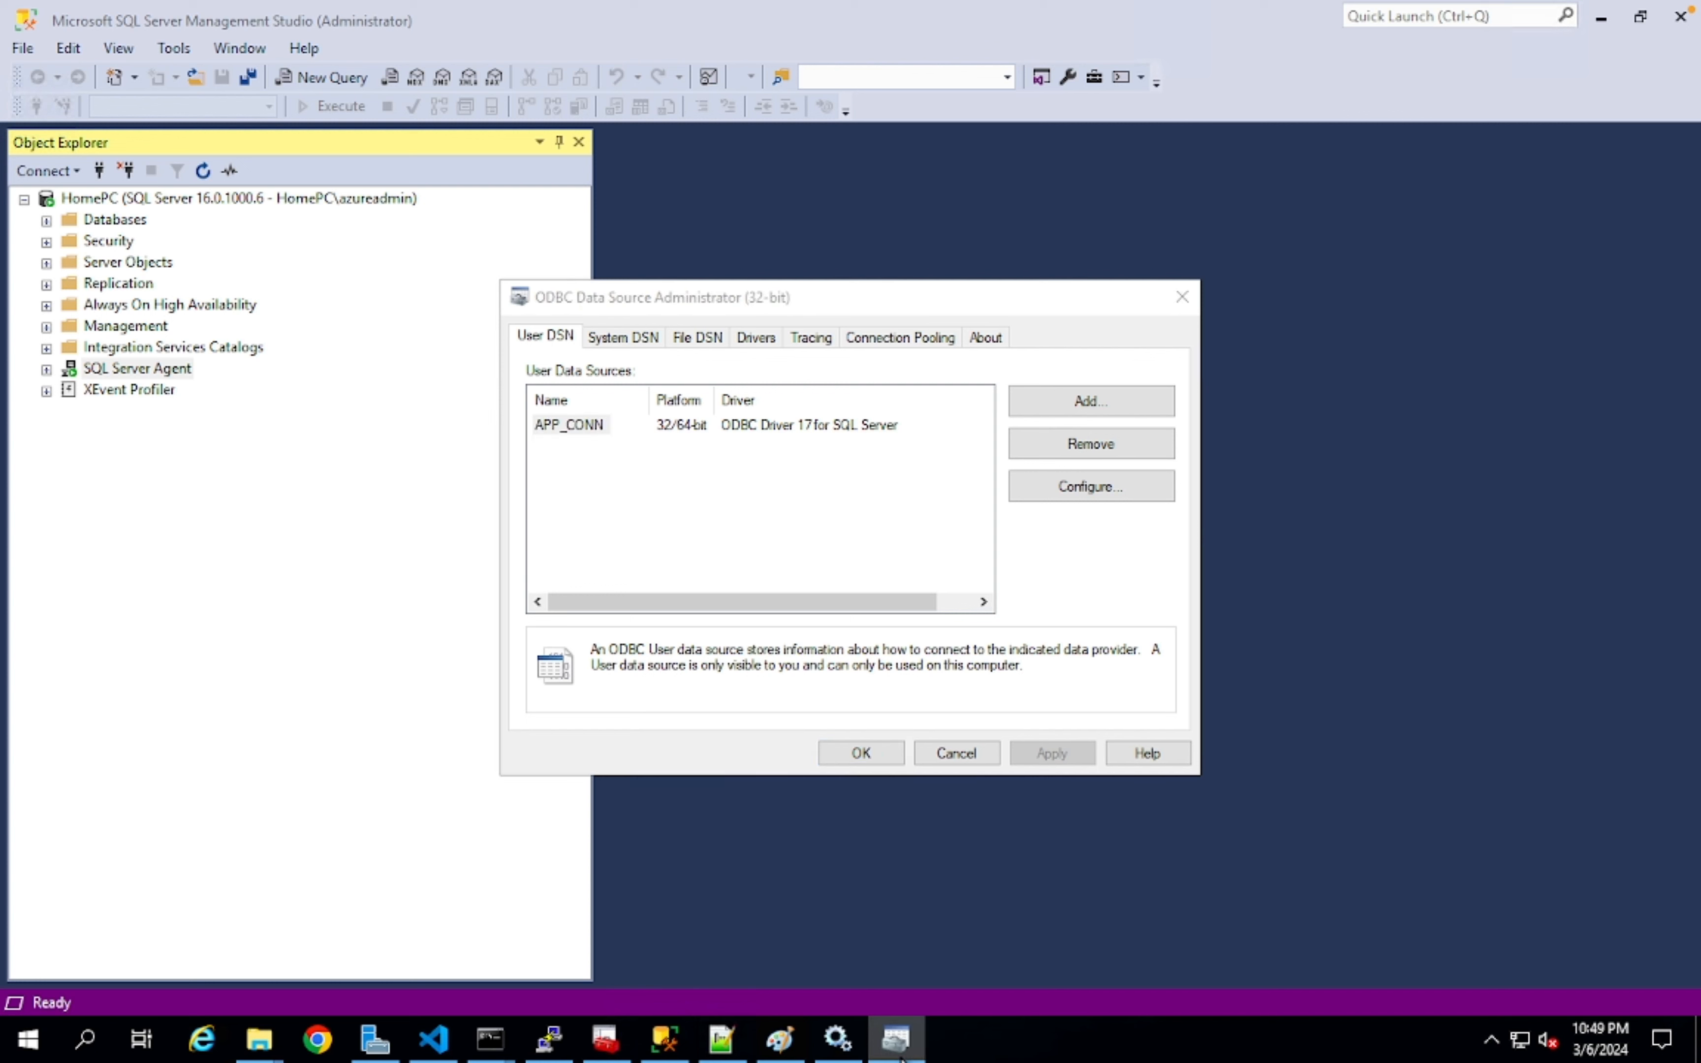
left_click(962, 757)
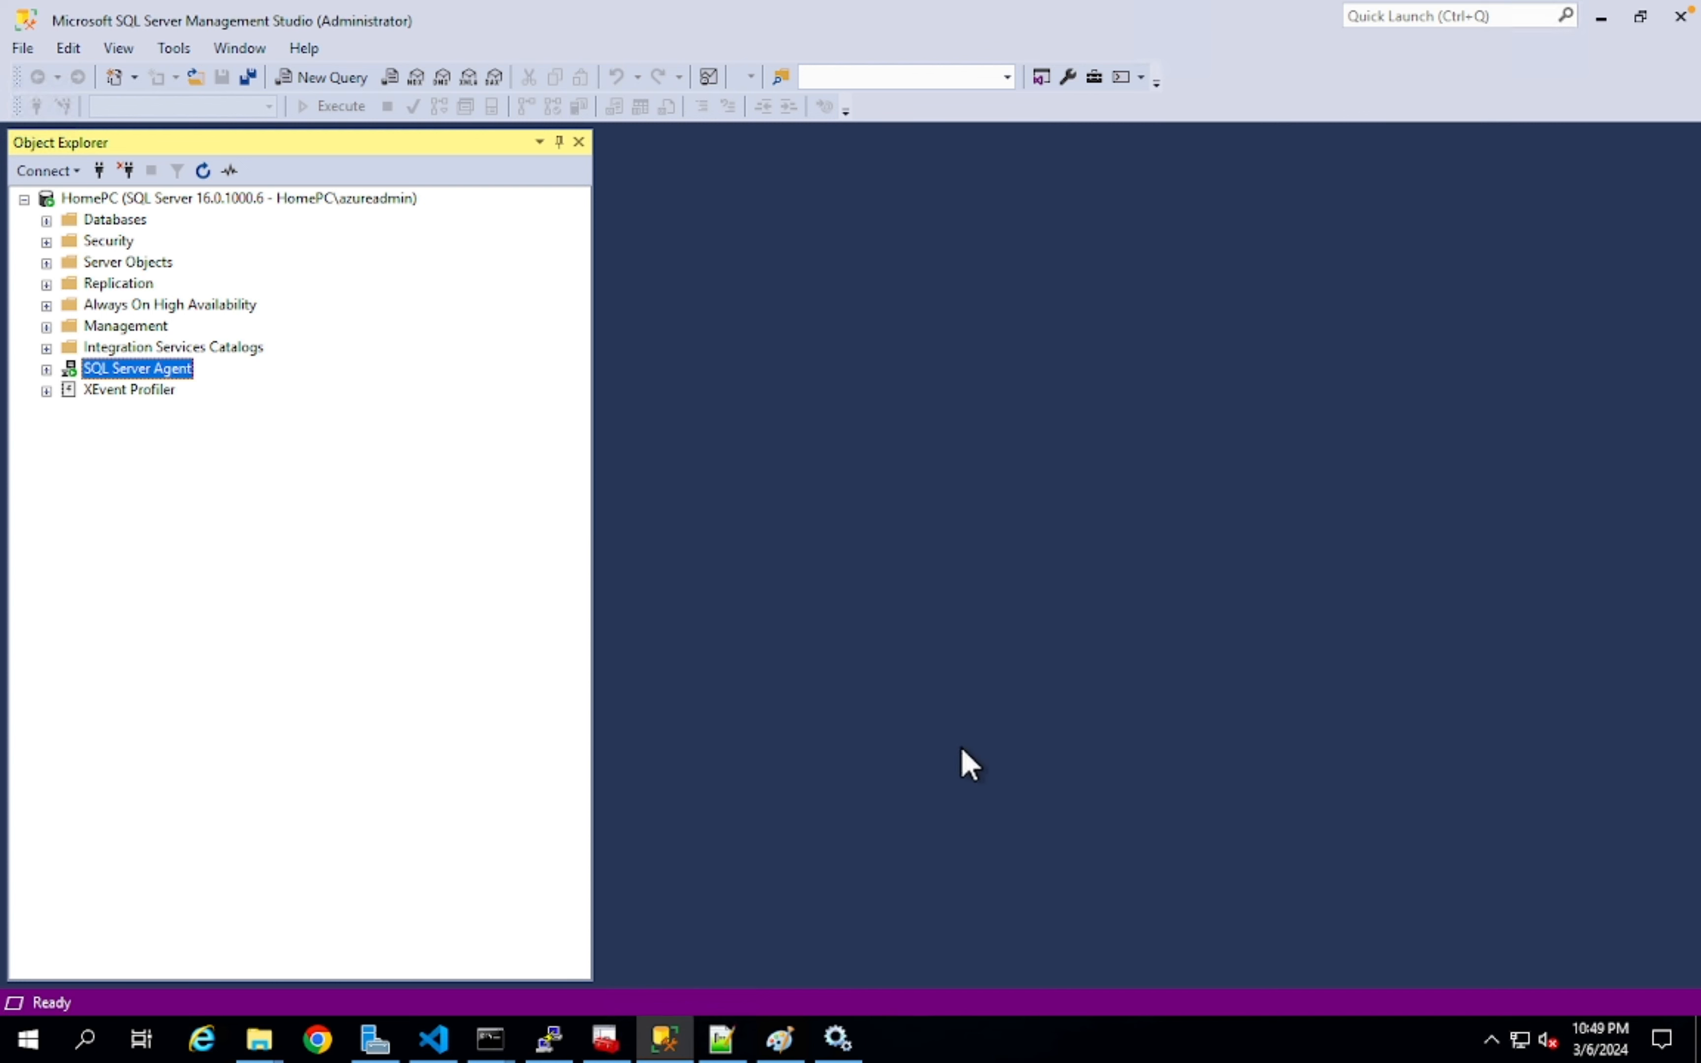
- Expand SQL Server Agent, Jobs, Security and Databases under HomePC, revealing the syspolicy_purge_history job
left_click(161, 200)
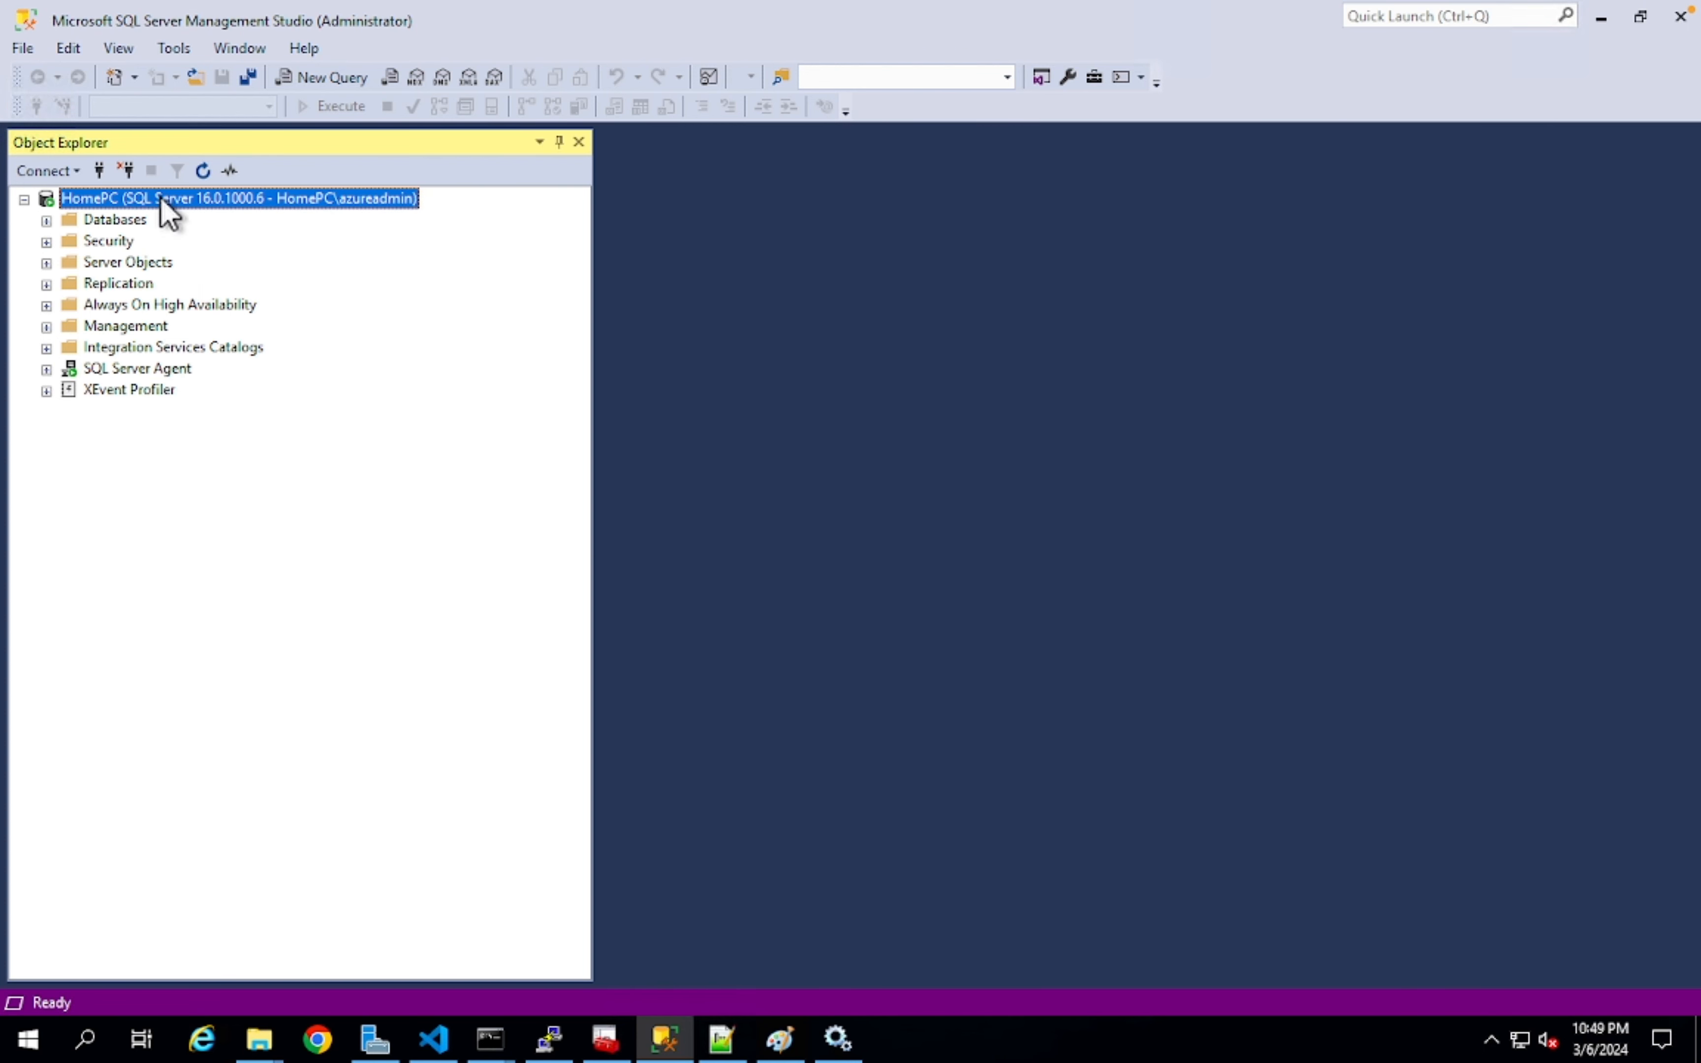
left_click(121, 221)
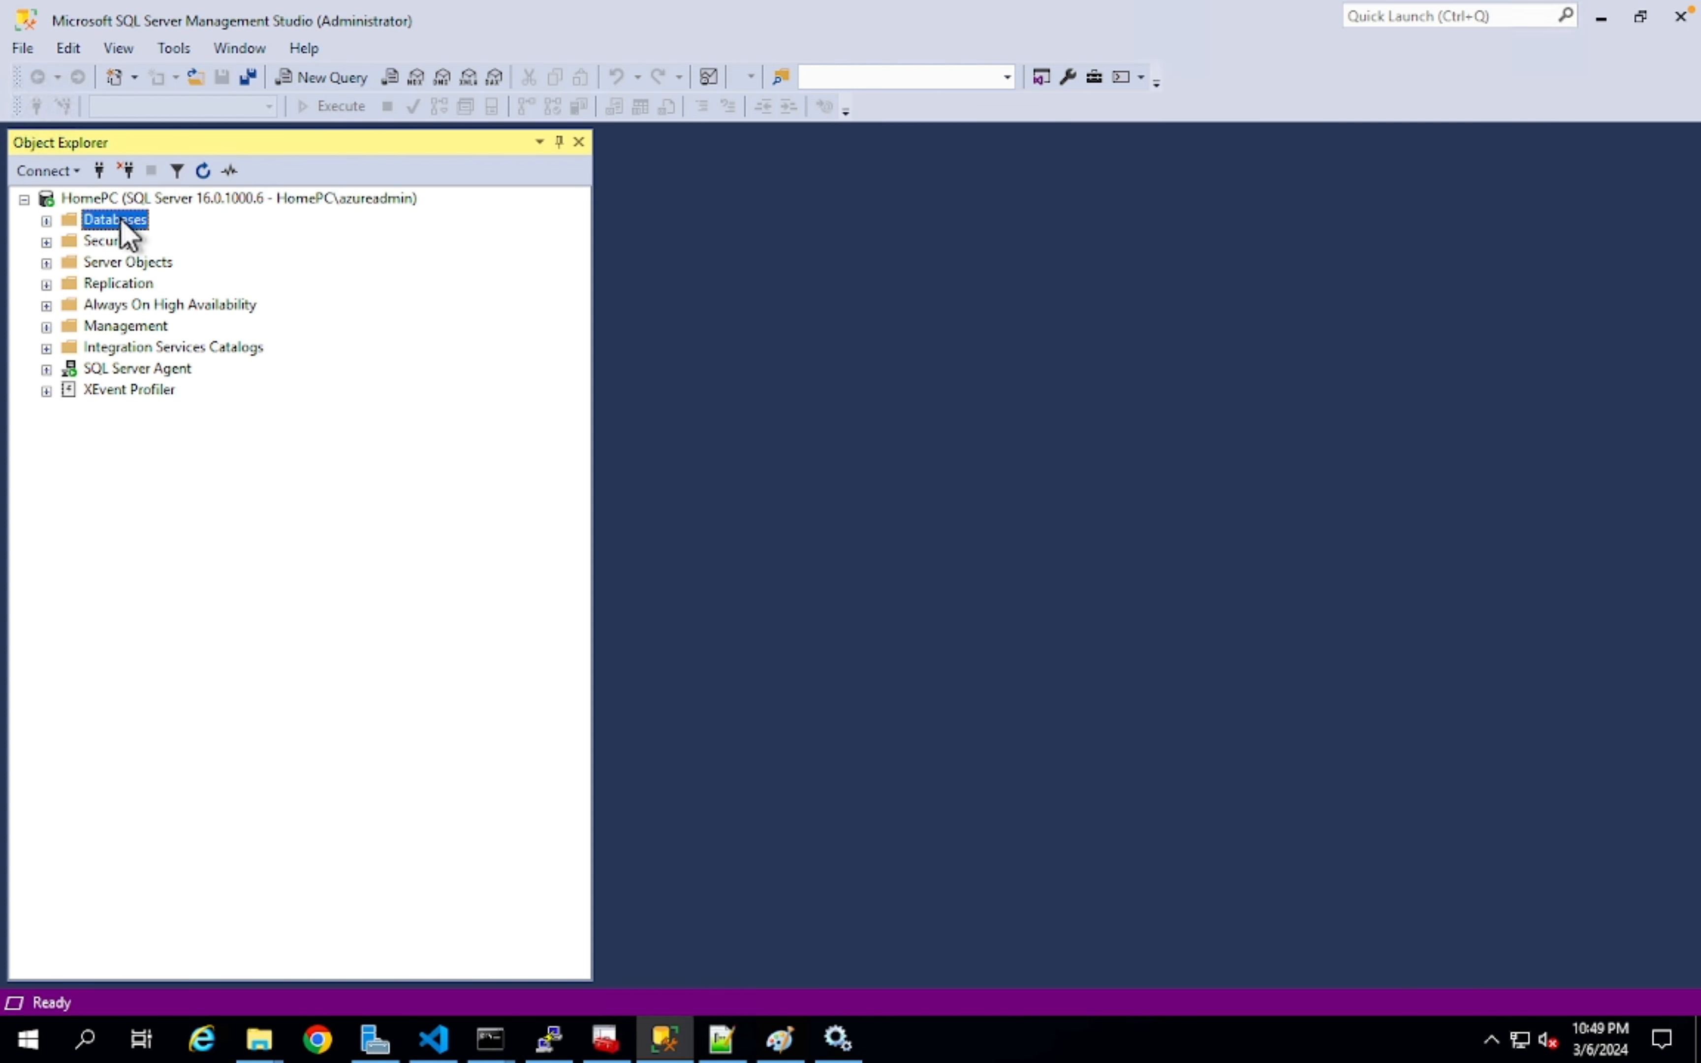
left_click(130, 241)
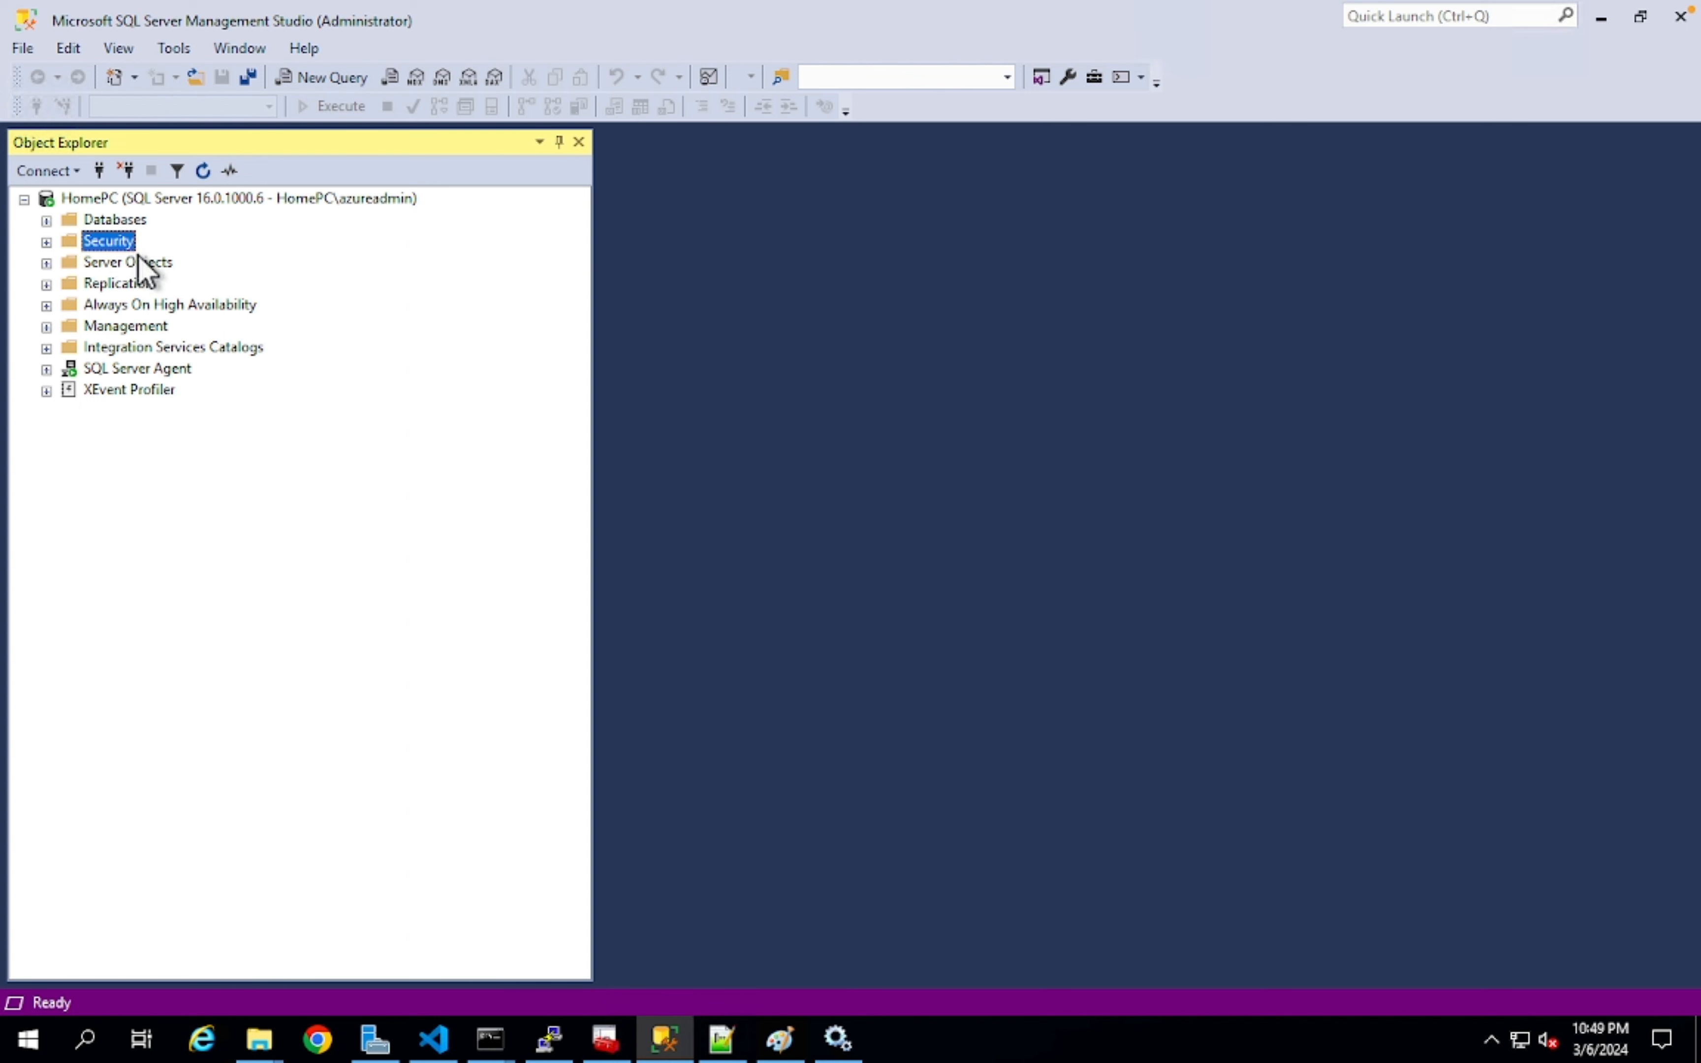
left_click(138, 265)
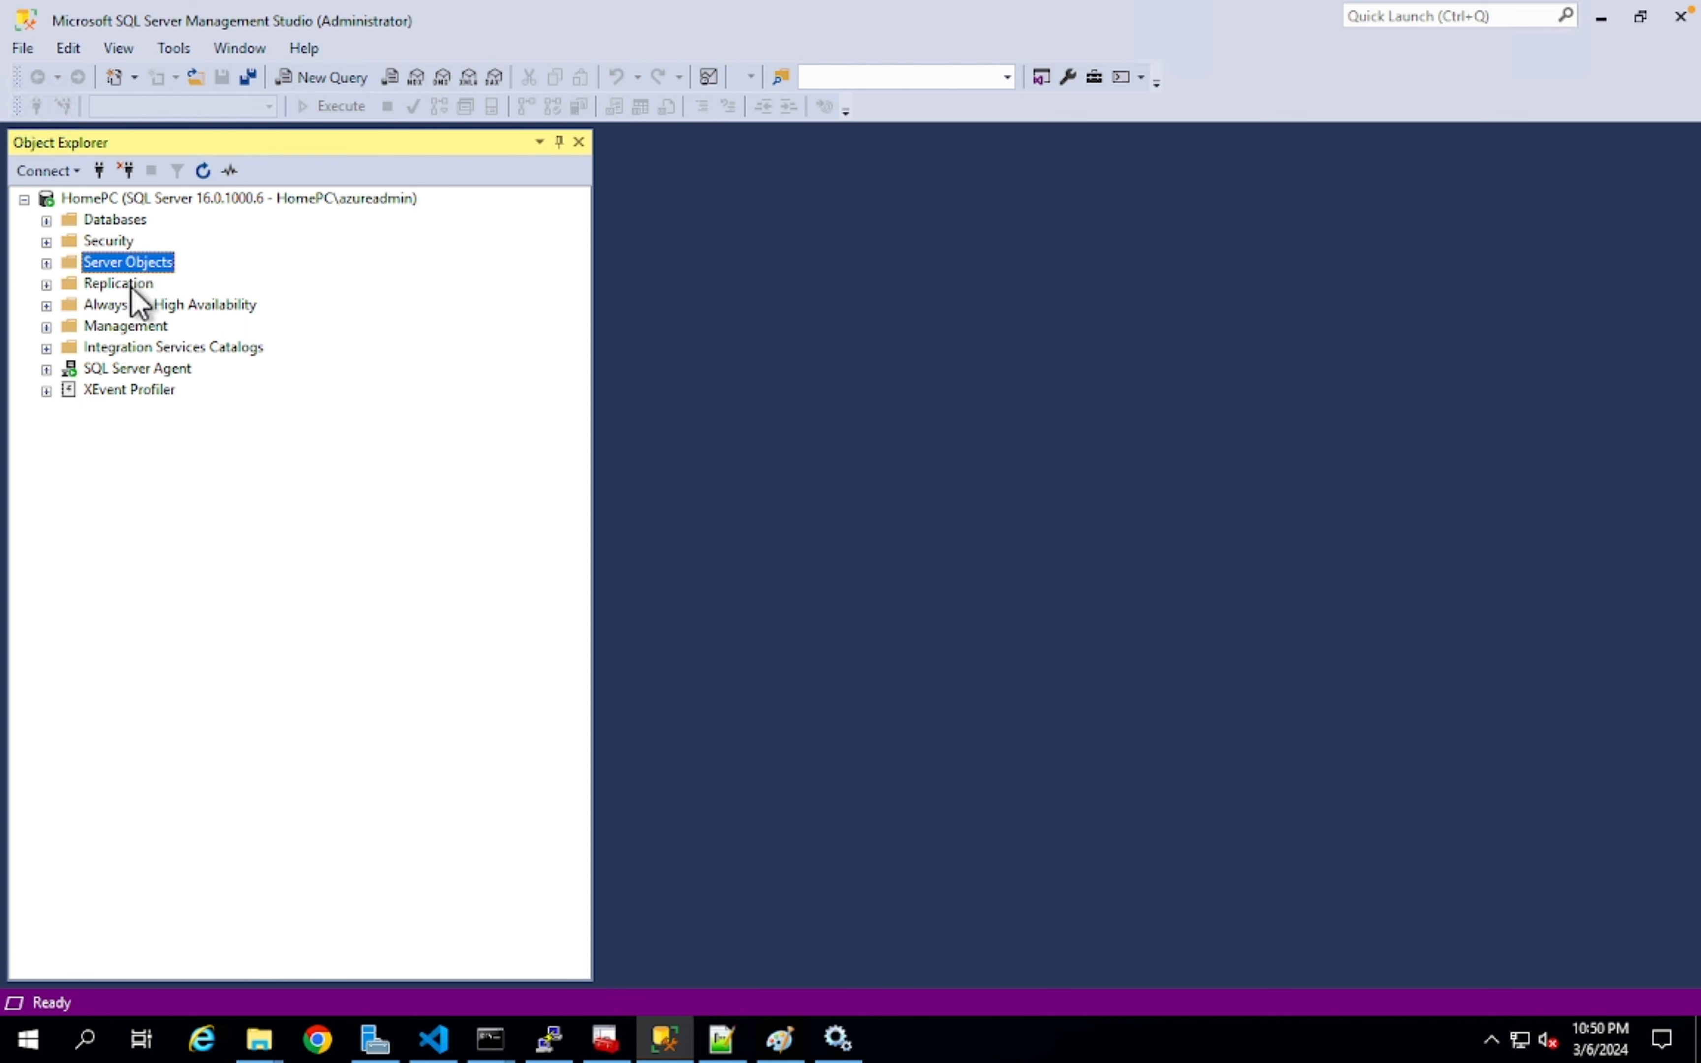
double_click(137, 369)
double_click(120, 390)
double_click(109, 241)
double_click(116, 220)
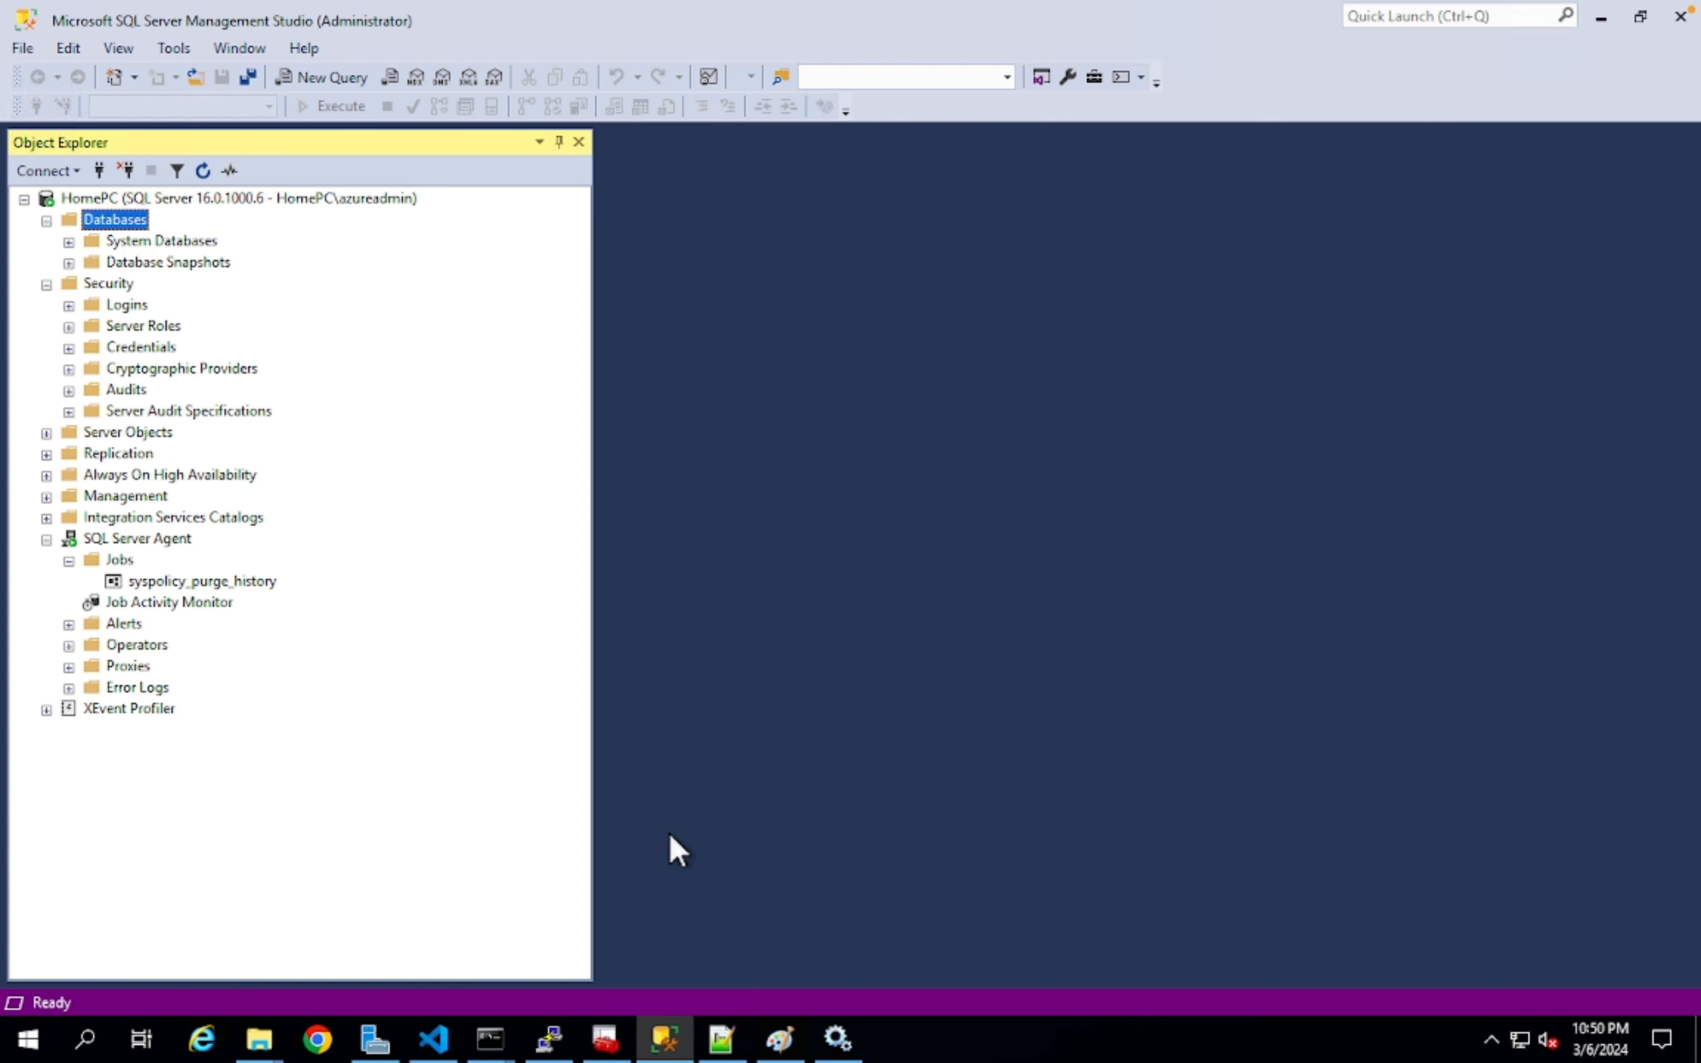
left_click(837, 1040)
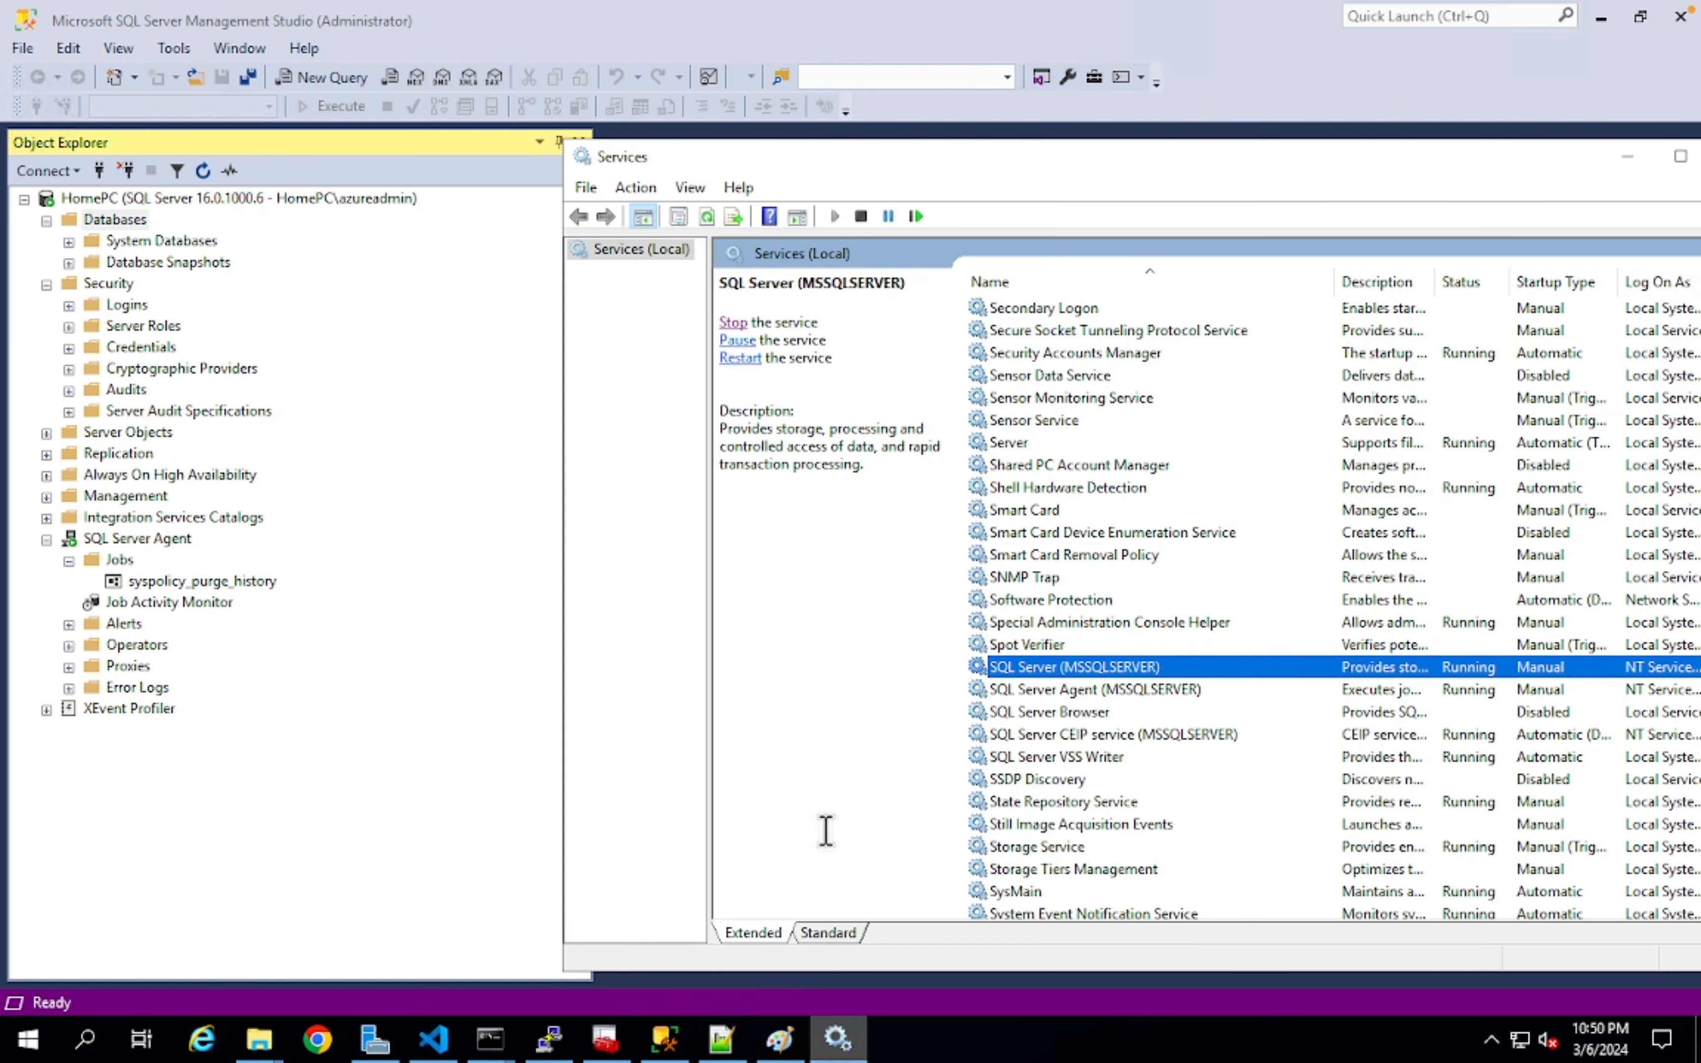
left_click(837, 1040)
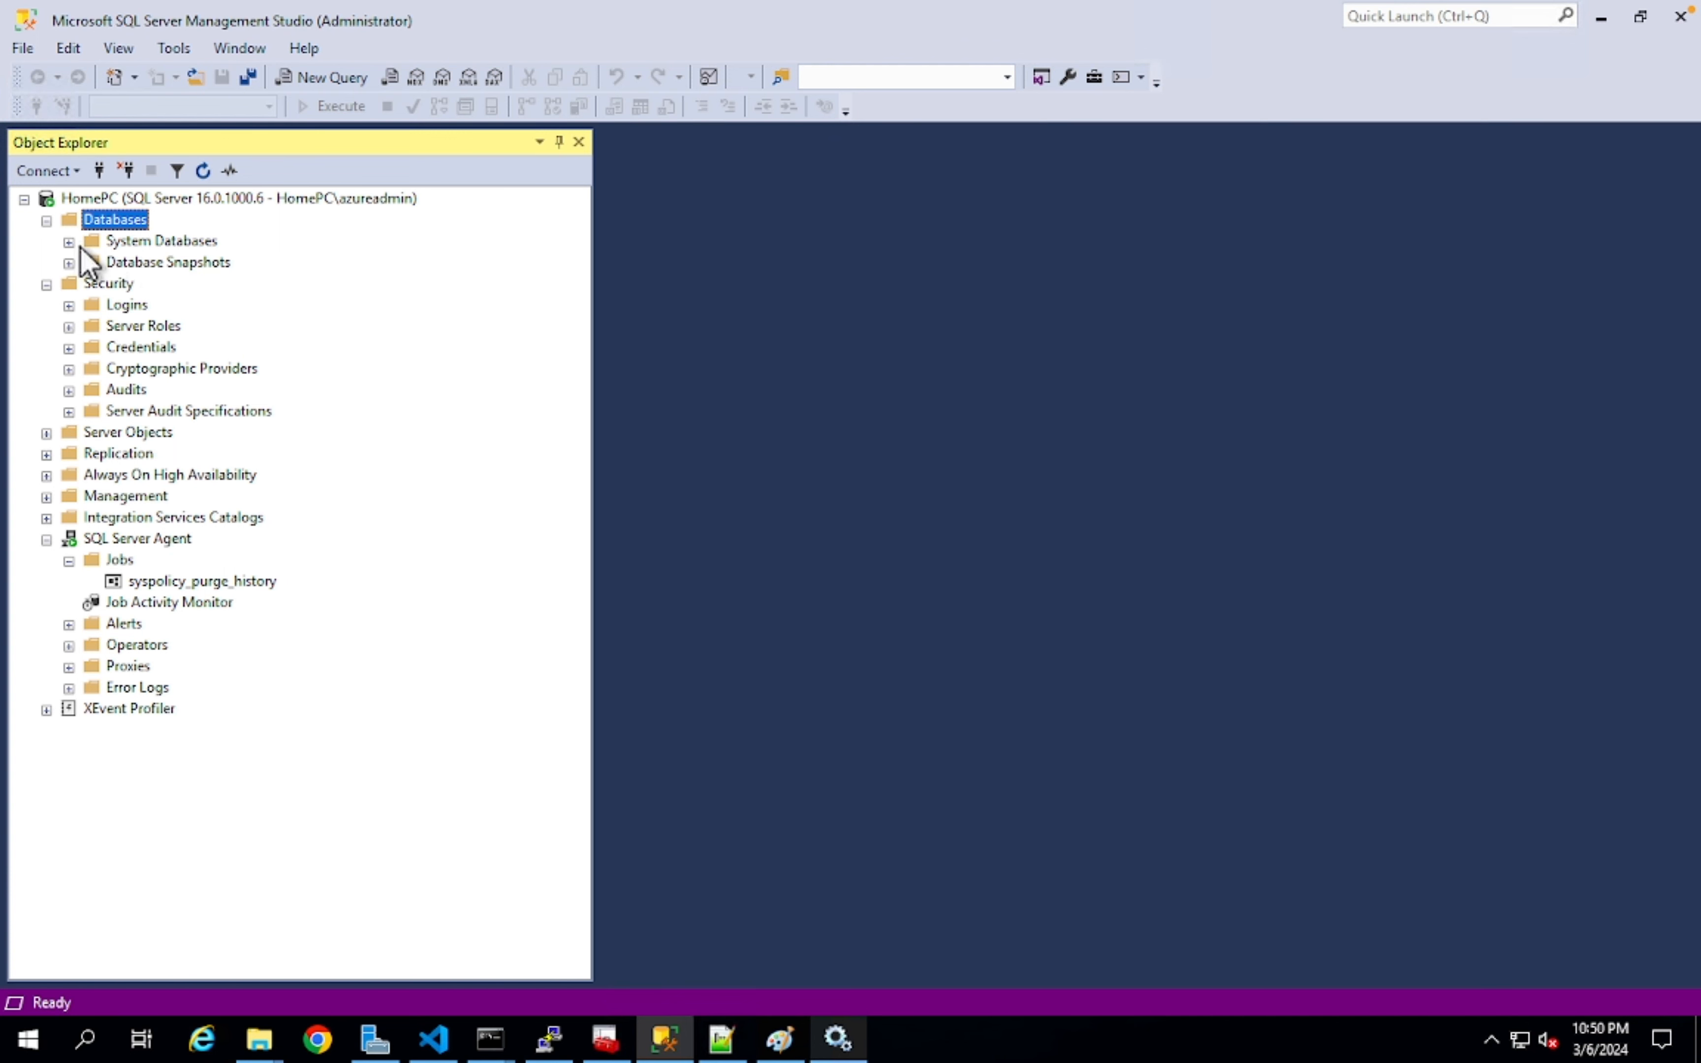
left_click(69, 305)
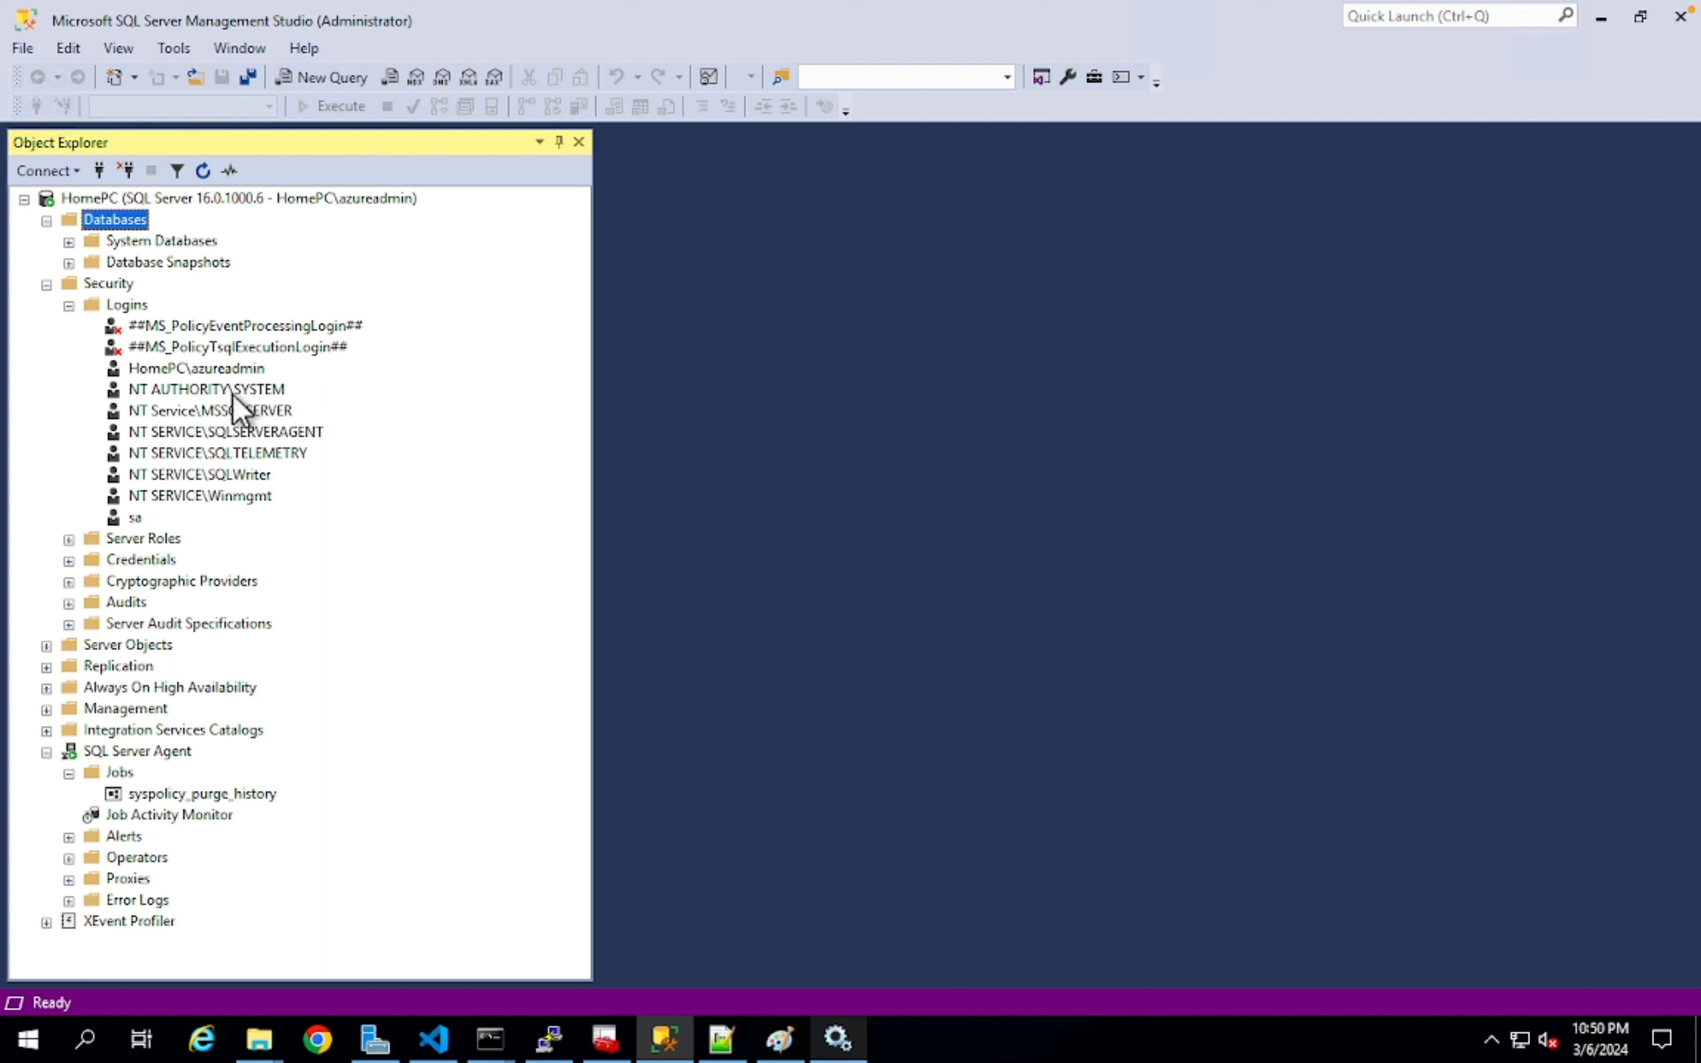
left_click(69, 305)
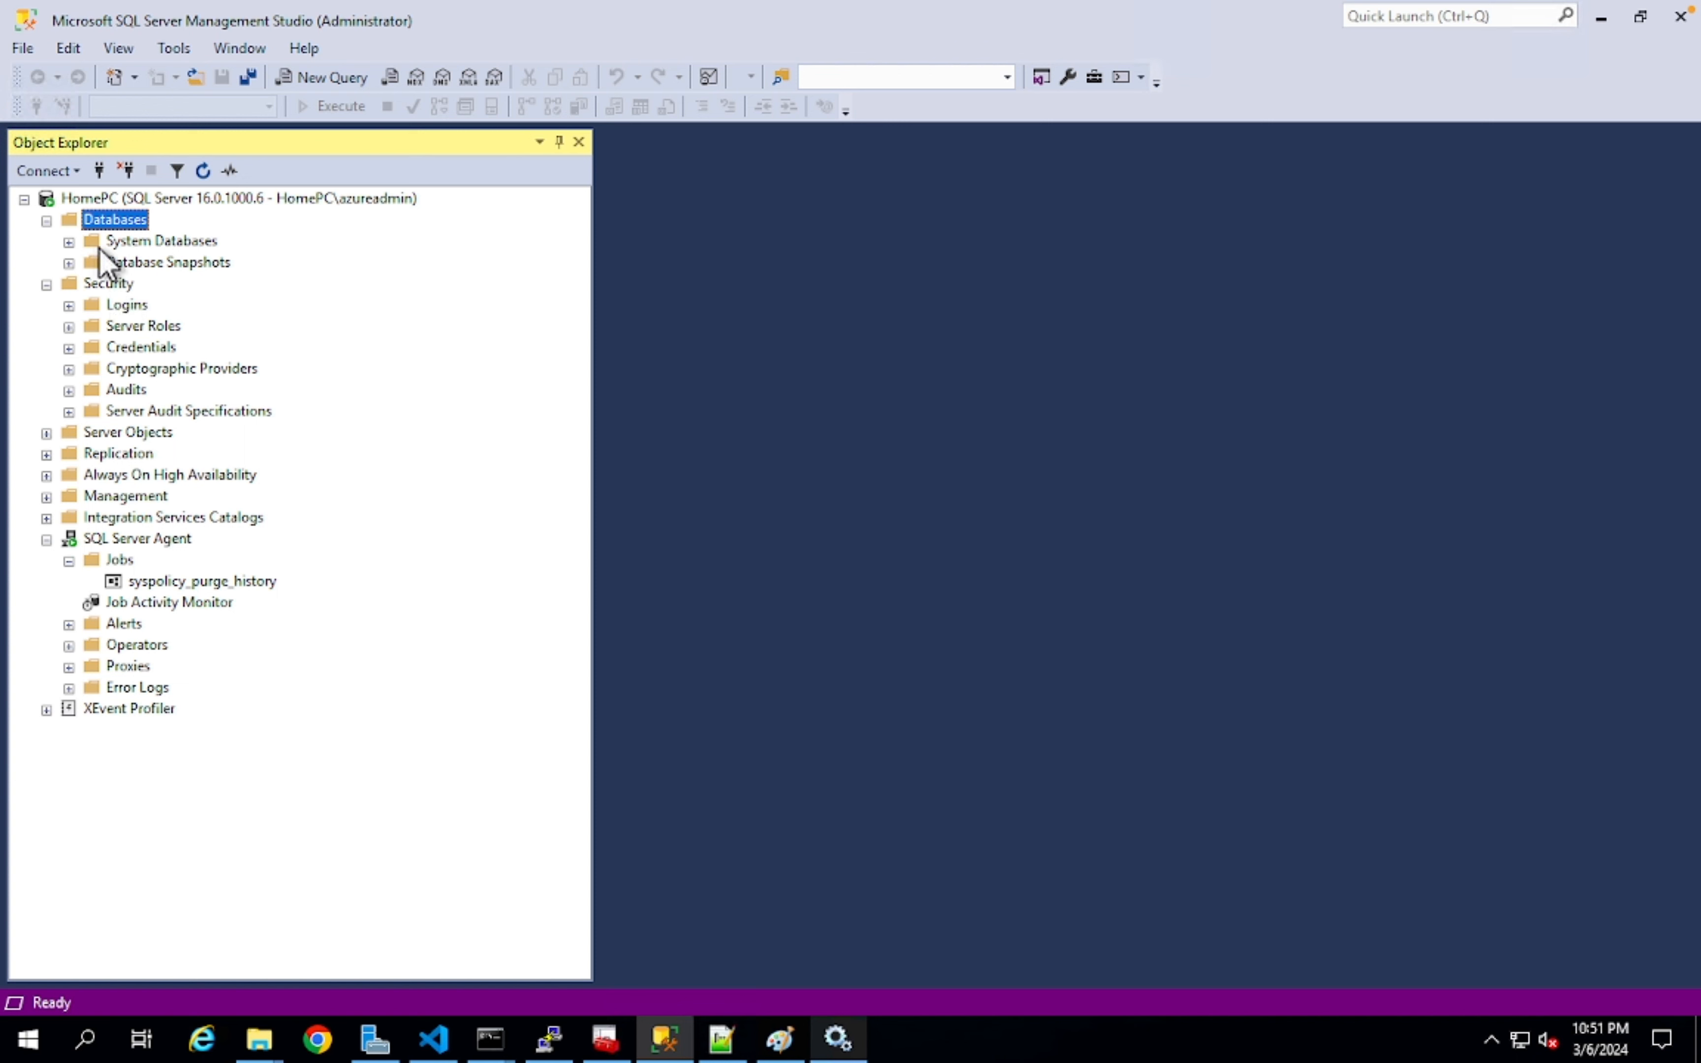
- Create a new database named 'jobready' from the Databases folder's New Database dialog
right_click(103, 219)
left_click(183, 237)
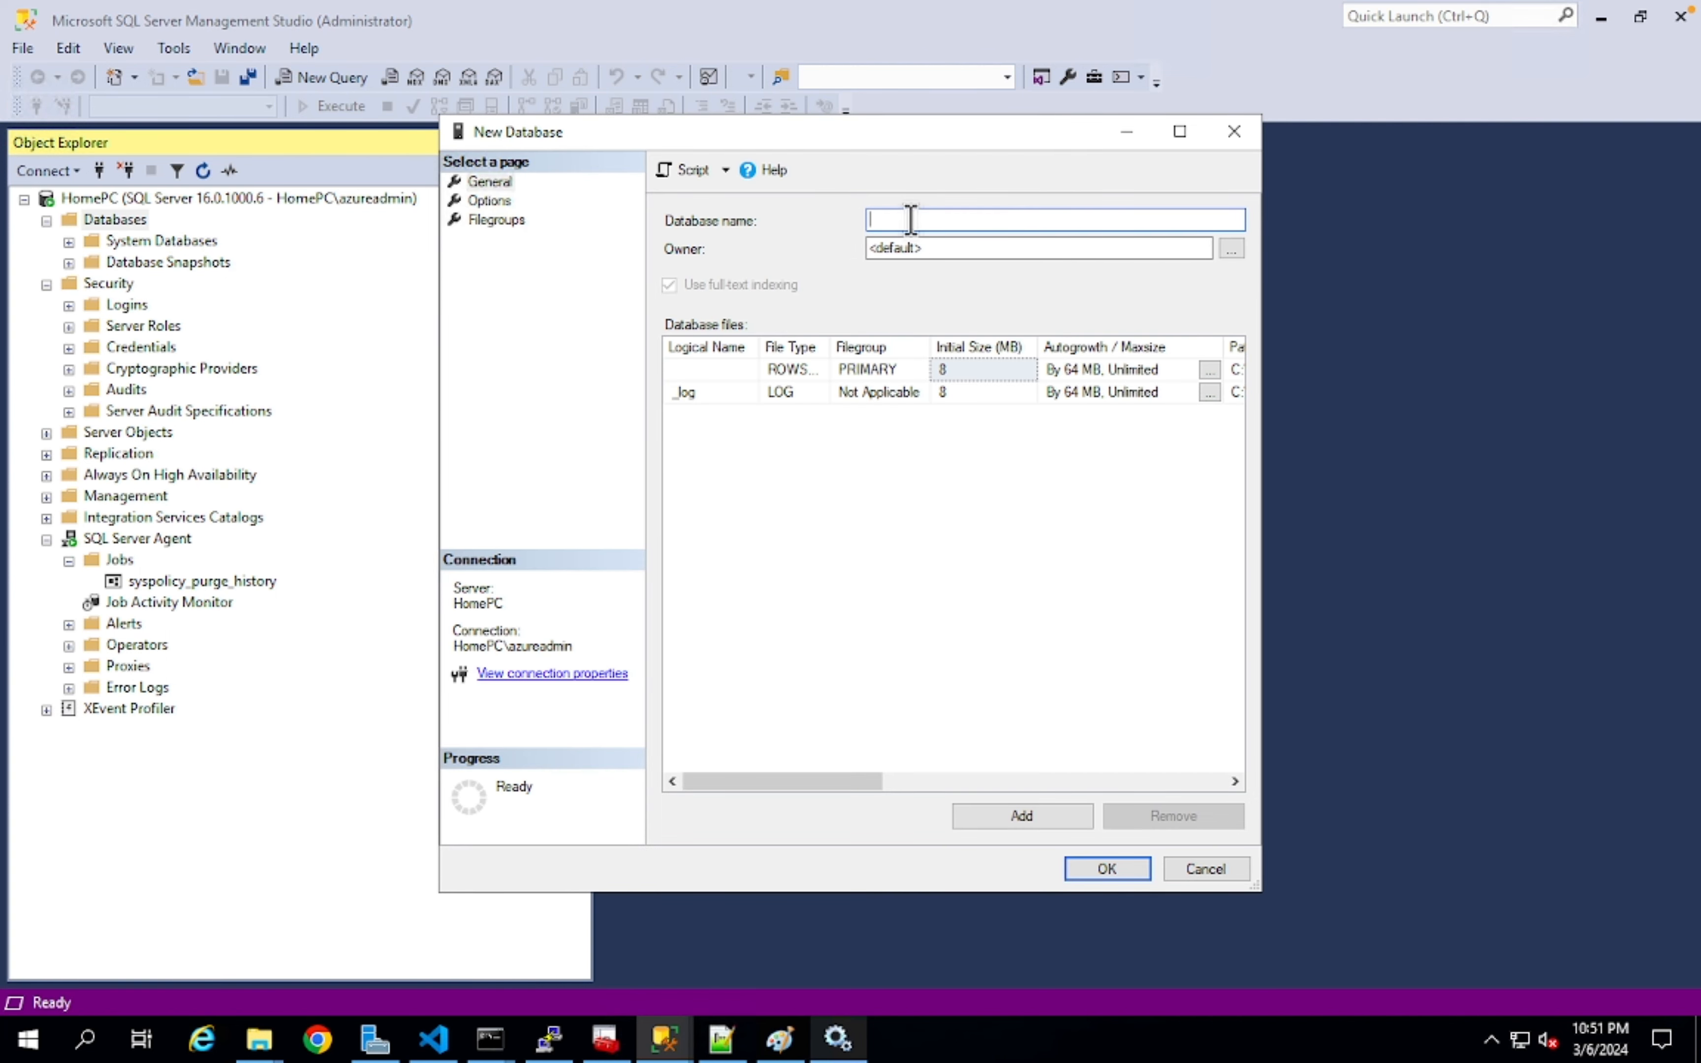
type("jobready")
left_click(1106, 869)
left_click(120, 220)
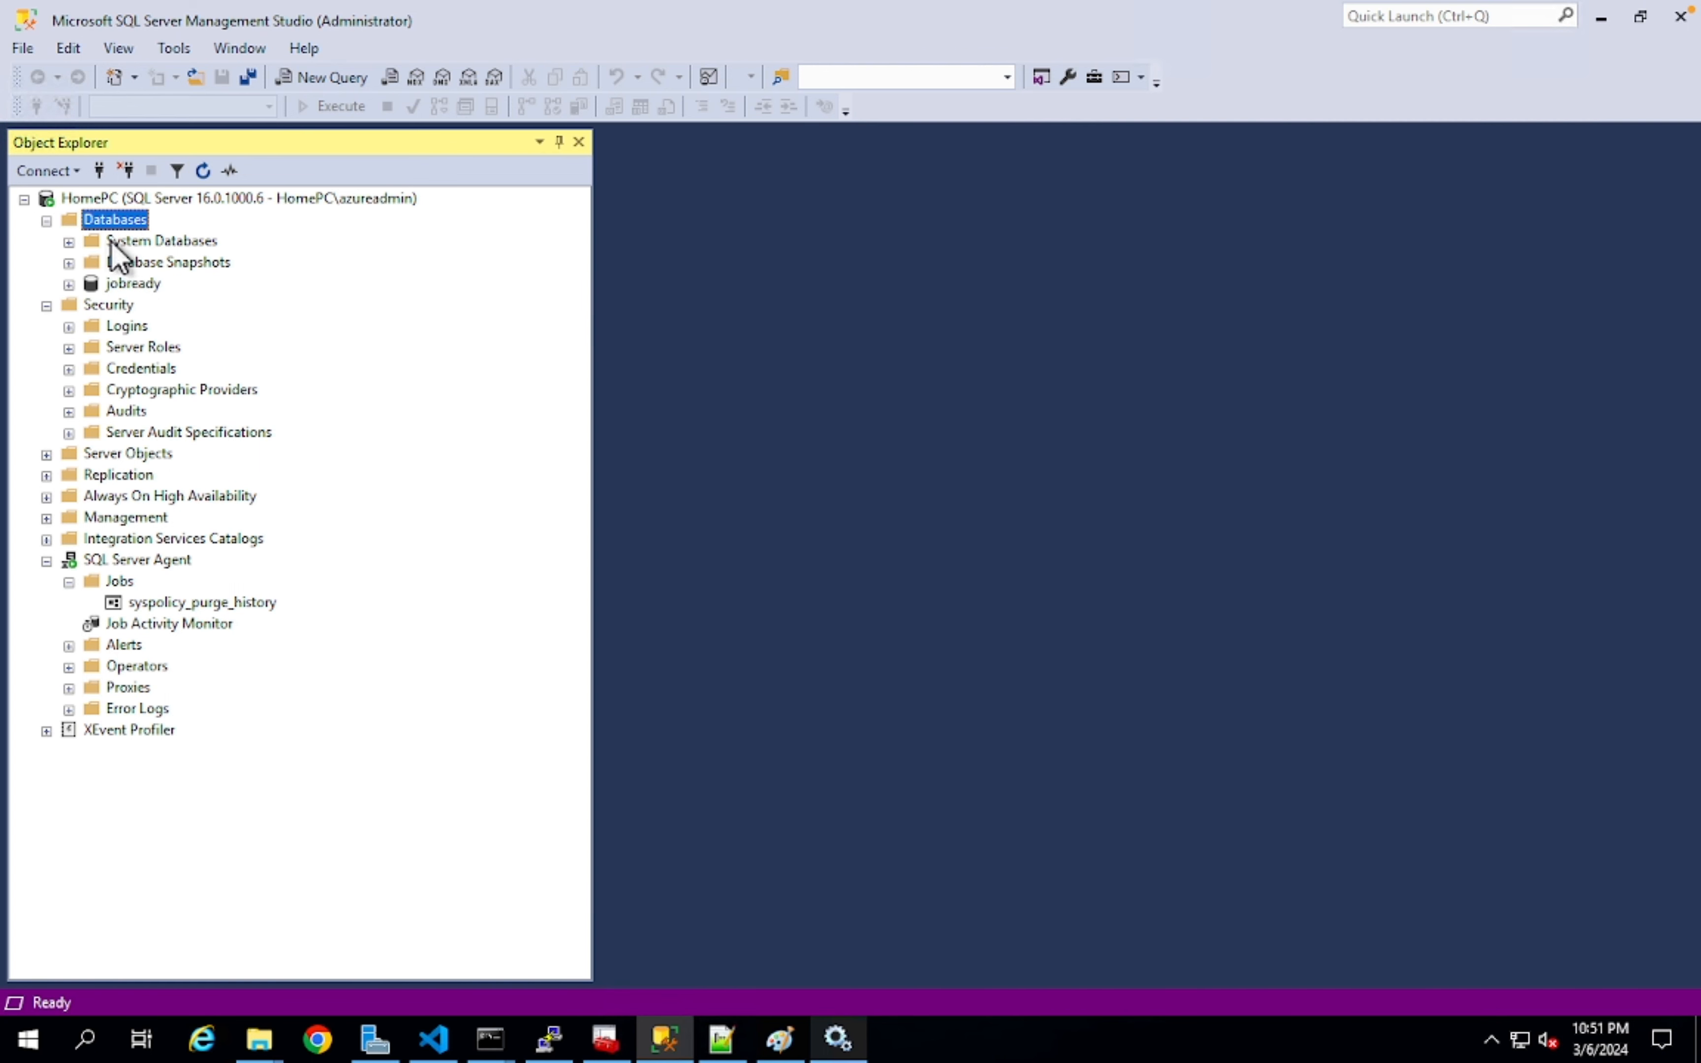
- Expand System Databases under HomePC and select the master and model databases
left_click(141, 241)
left_click(133, 284)
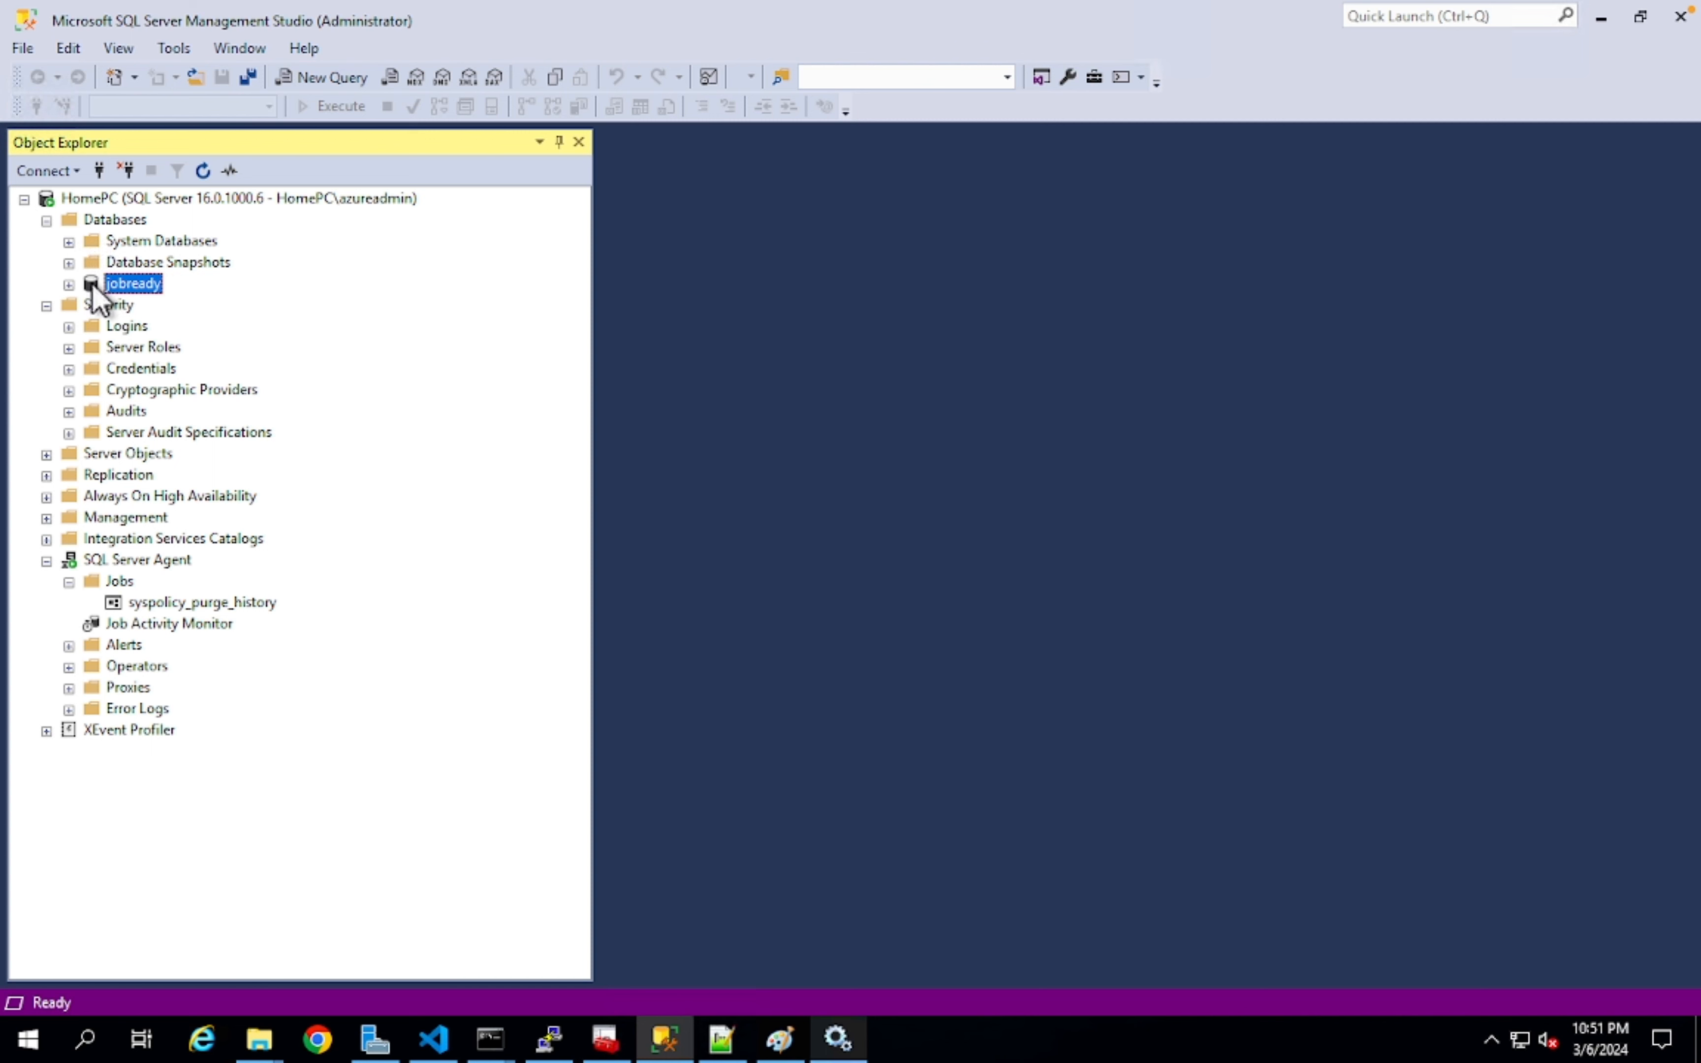
left_click(69, 241)
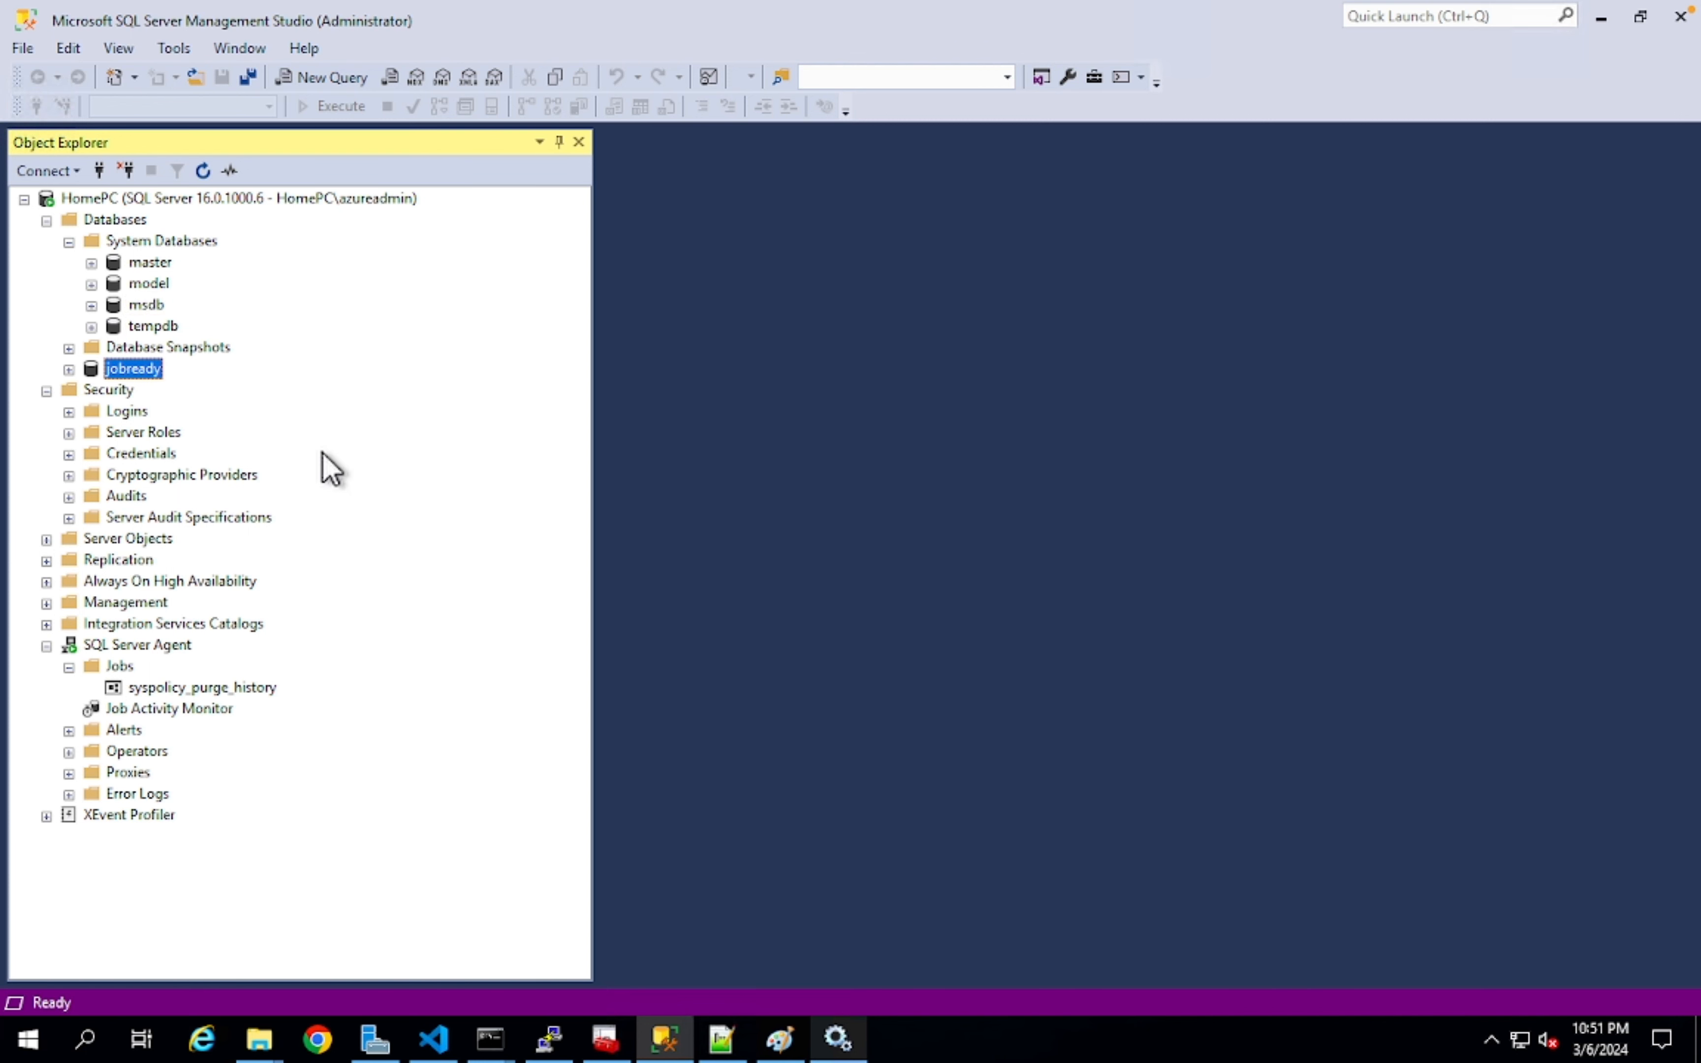
left_click(150, 261)
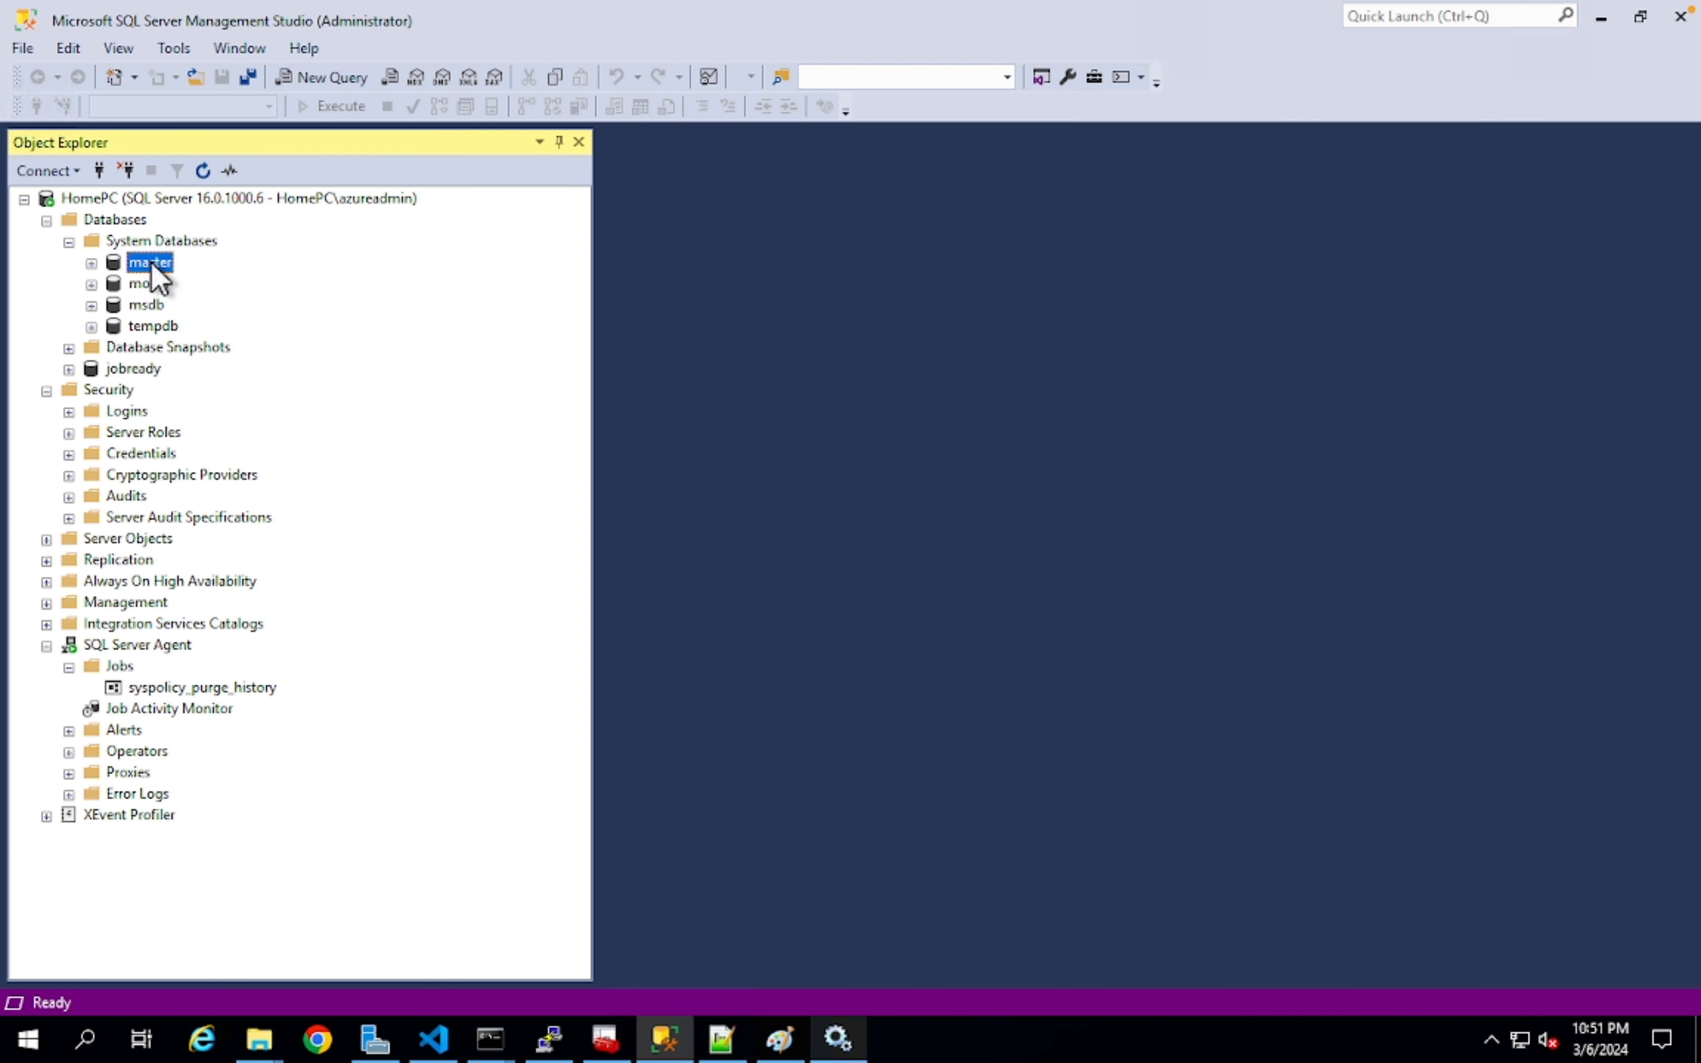
left_click(153, 283)
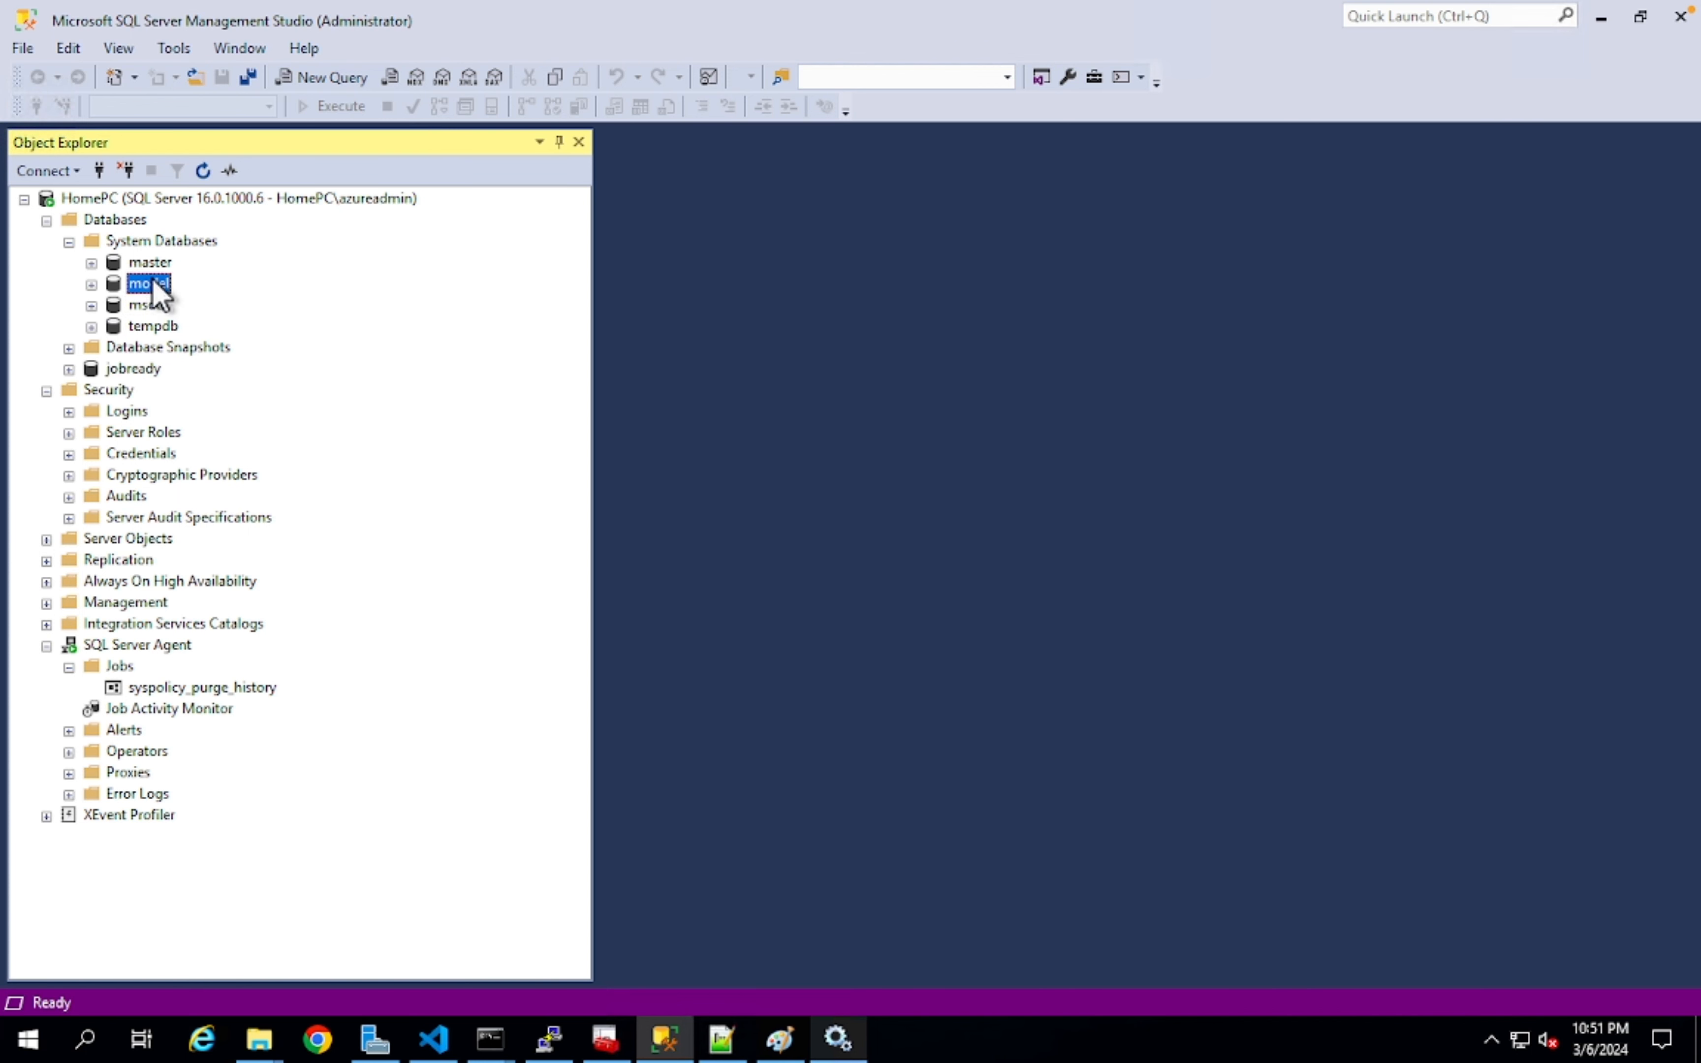
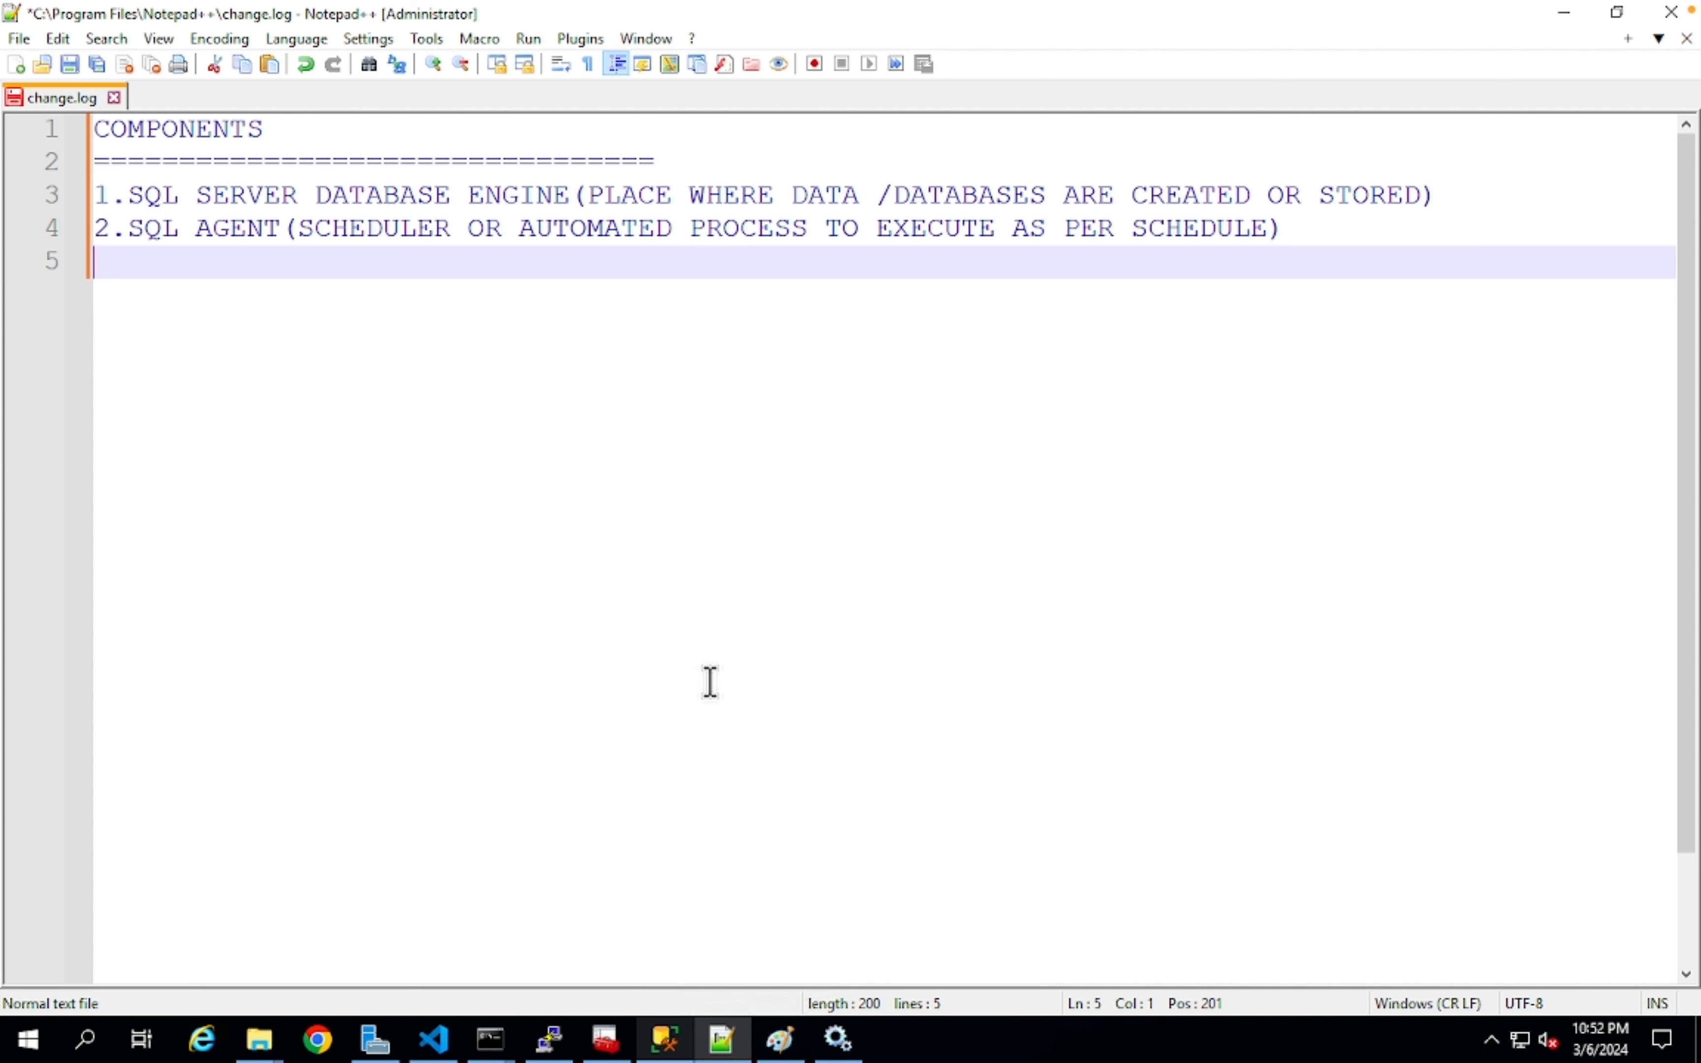
- Start a new line below the components list in change.log
key("Return")
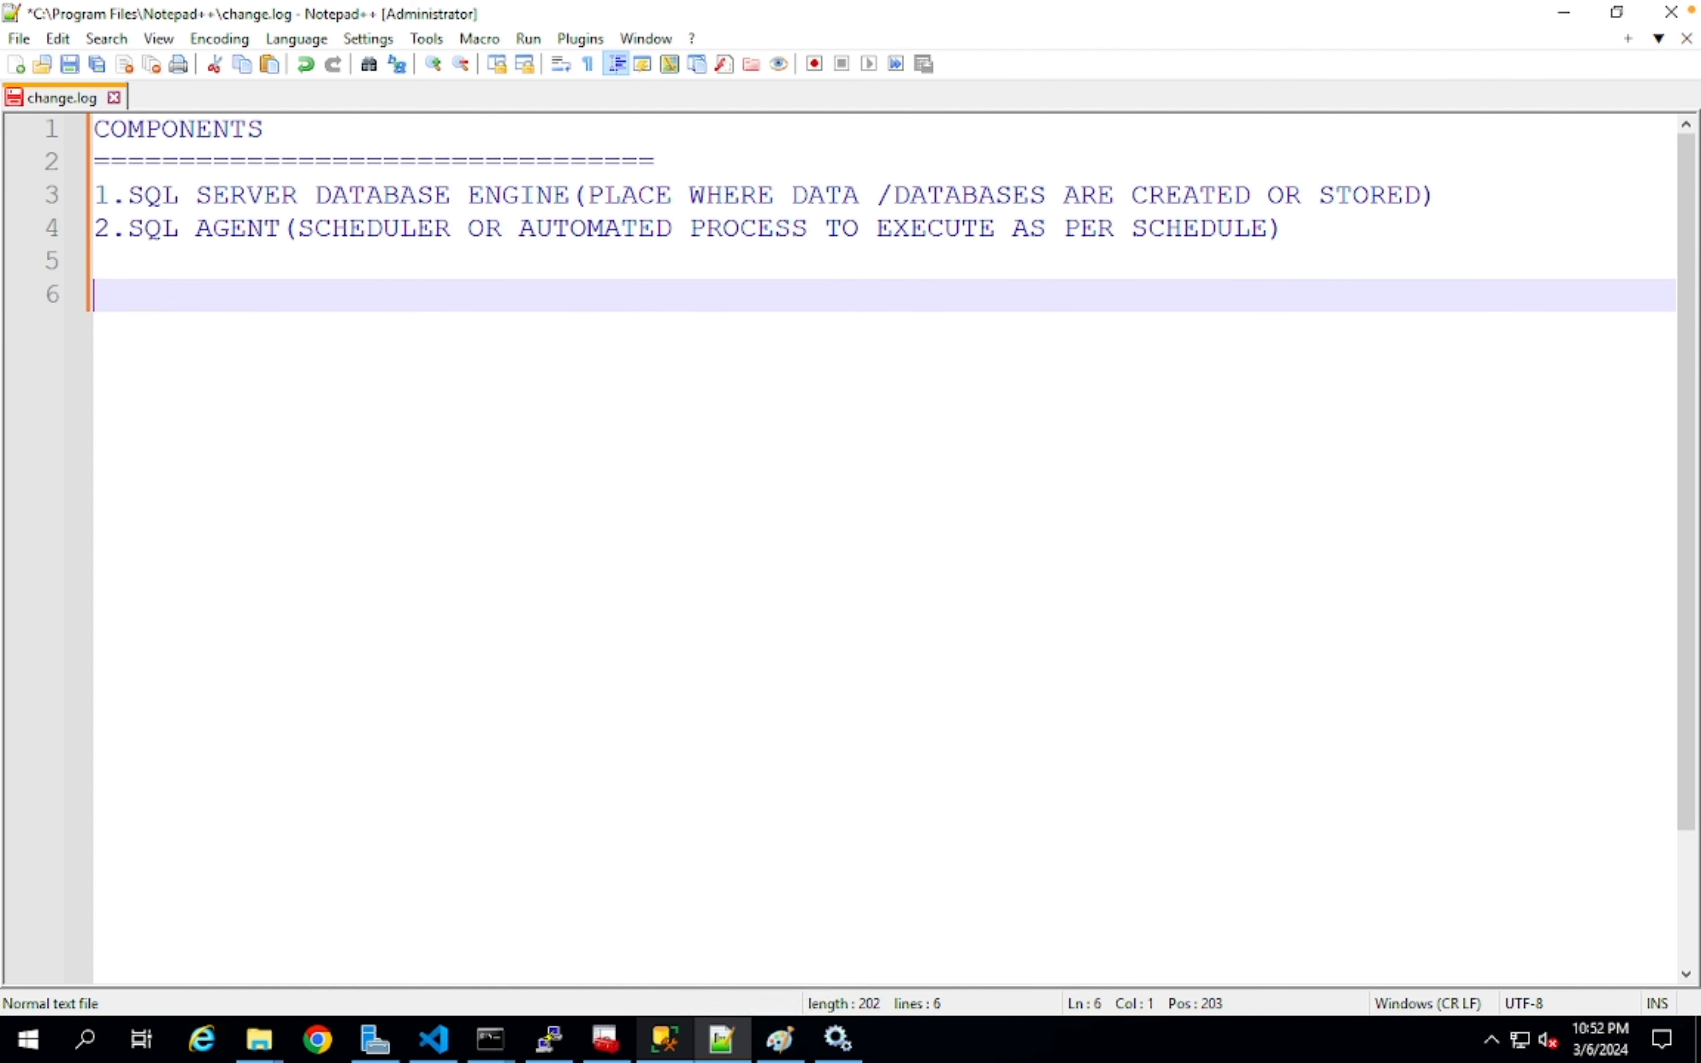
- Type the SYSTEM DATABASES heading with a row of = underneath it
type("SYSTEM DATABAS")
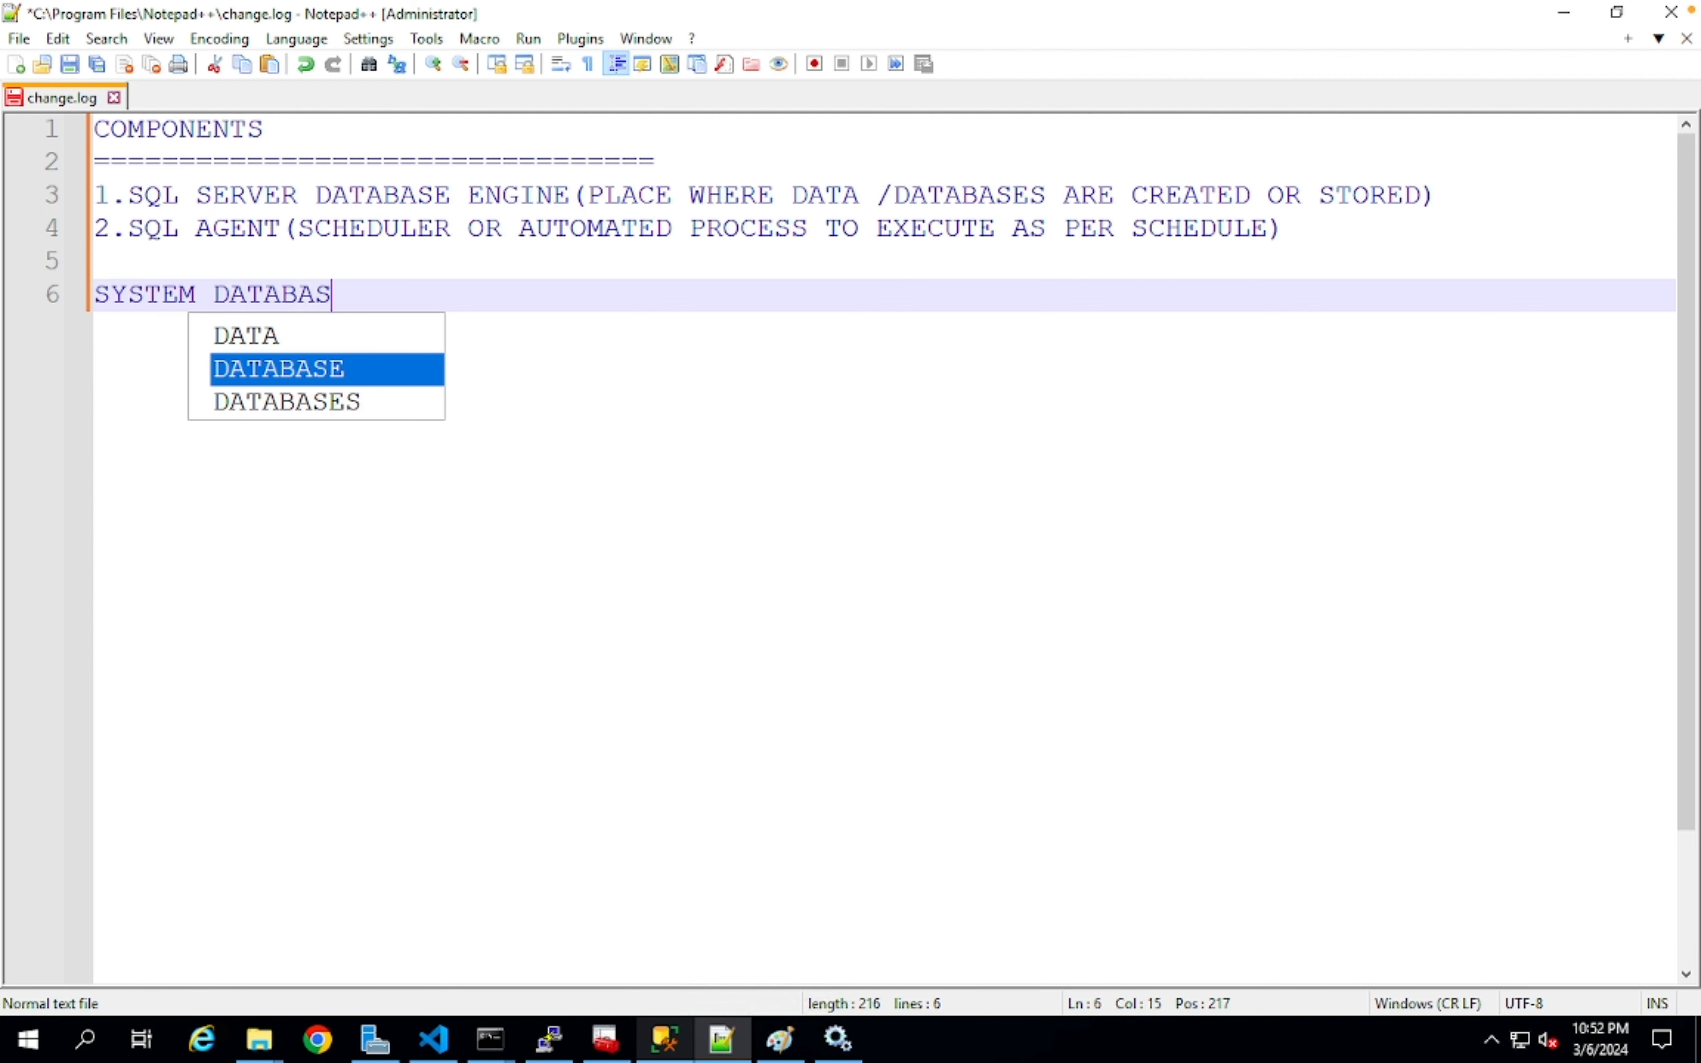
type("ES")
key("Escape")
type("=")
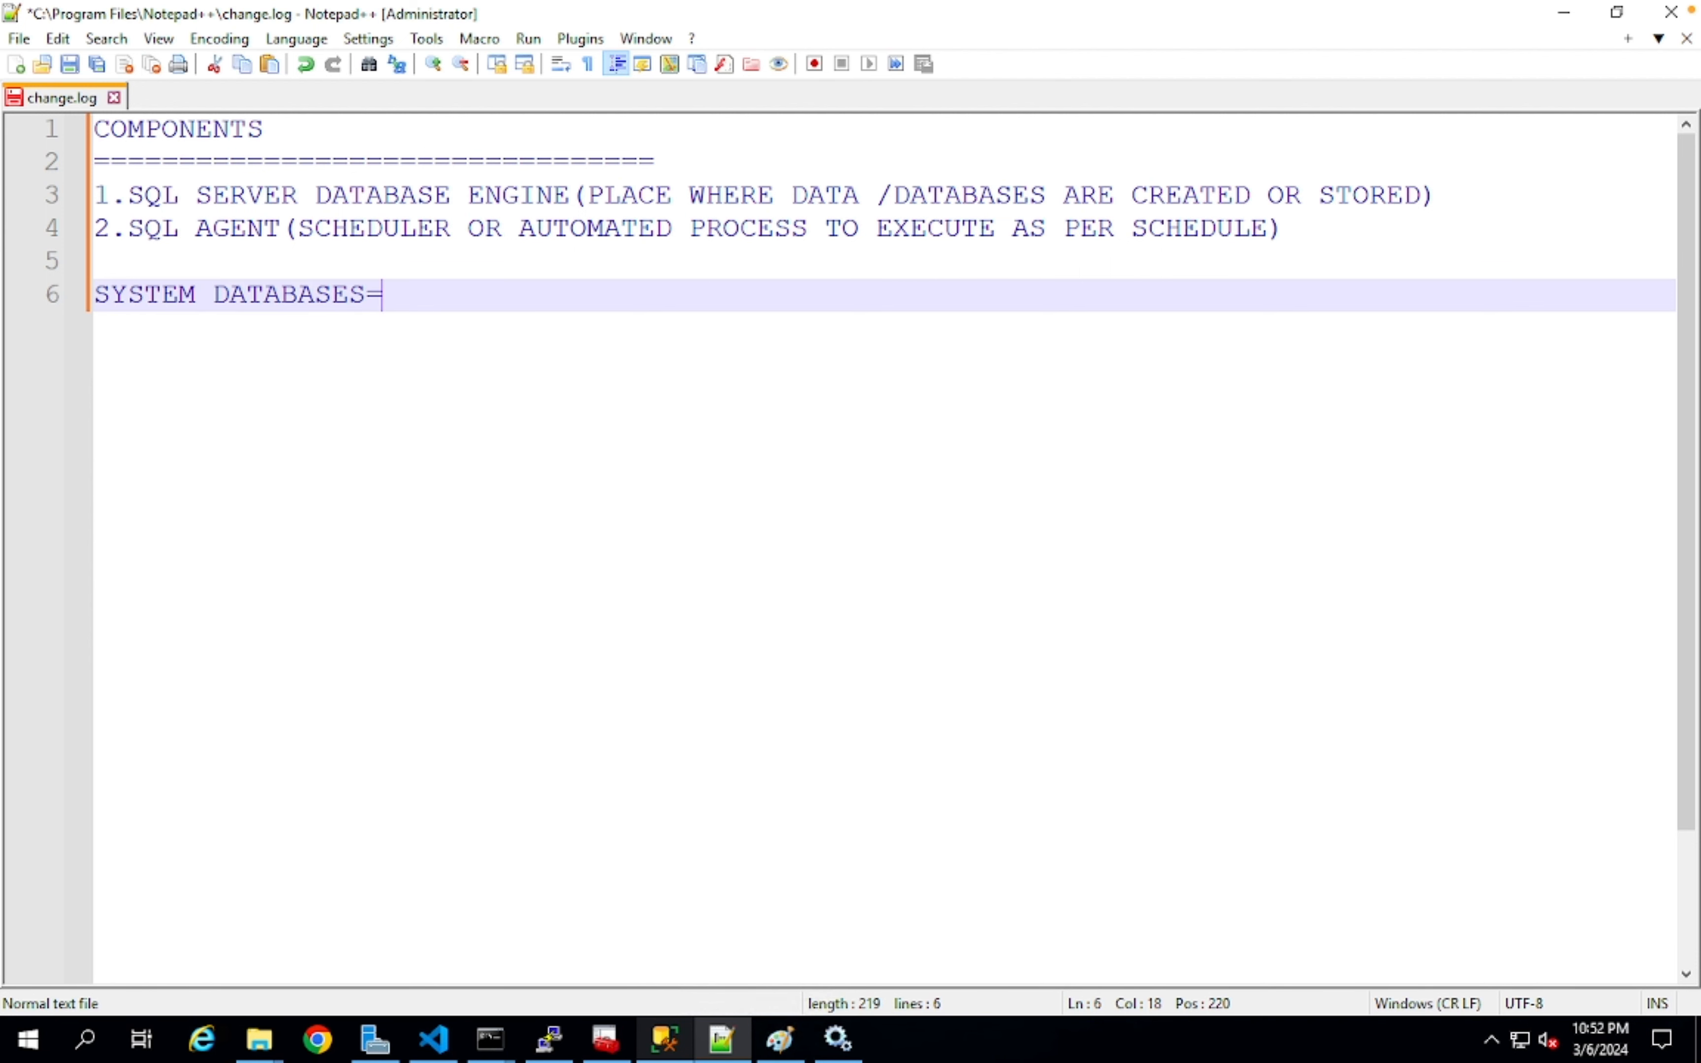
key("BackSpace")
key("Return")
type("==")
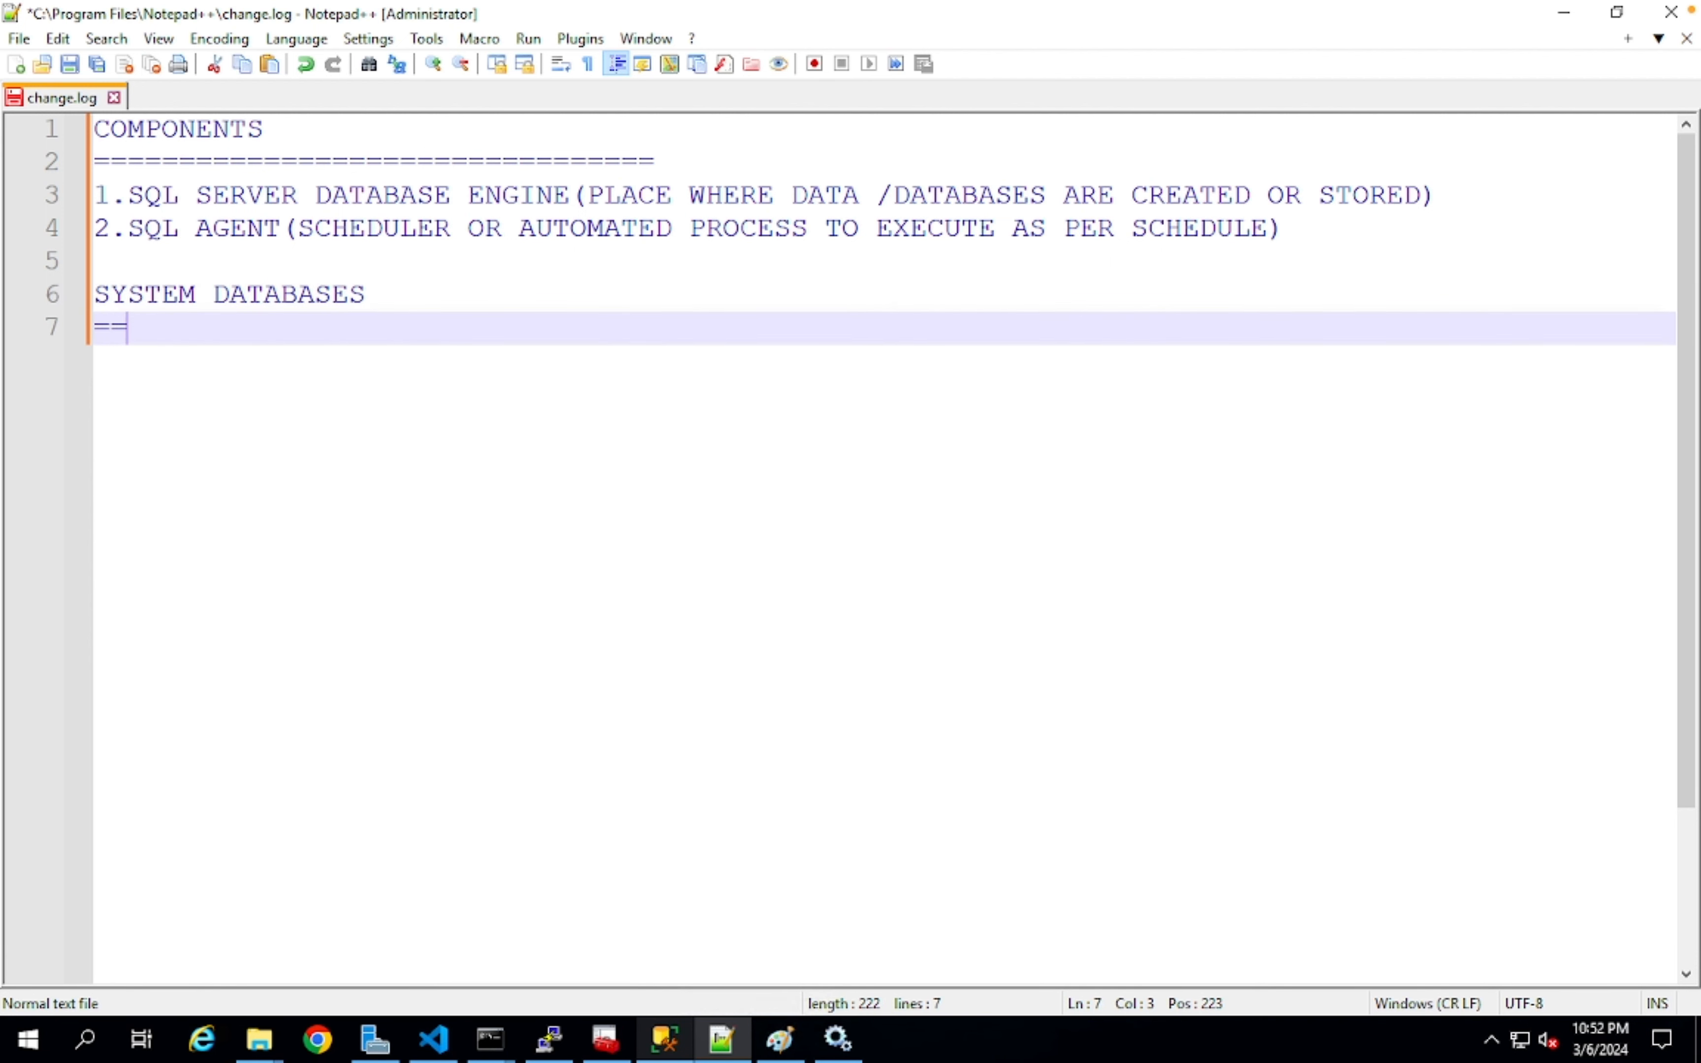
type("===================")
- List 1.MASTER, 2.MODEL and 3.MSDB below the underline
key("Return")
type("1.MASTER")
key("Return")
type("2.MODEL")
key("Return")
type("3.MSDB")
- Add 4.TEMPDB to the list below 3.MSDB
left_click(672, 1037)
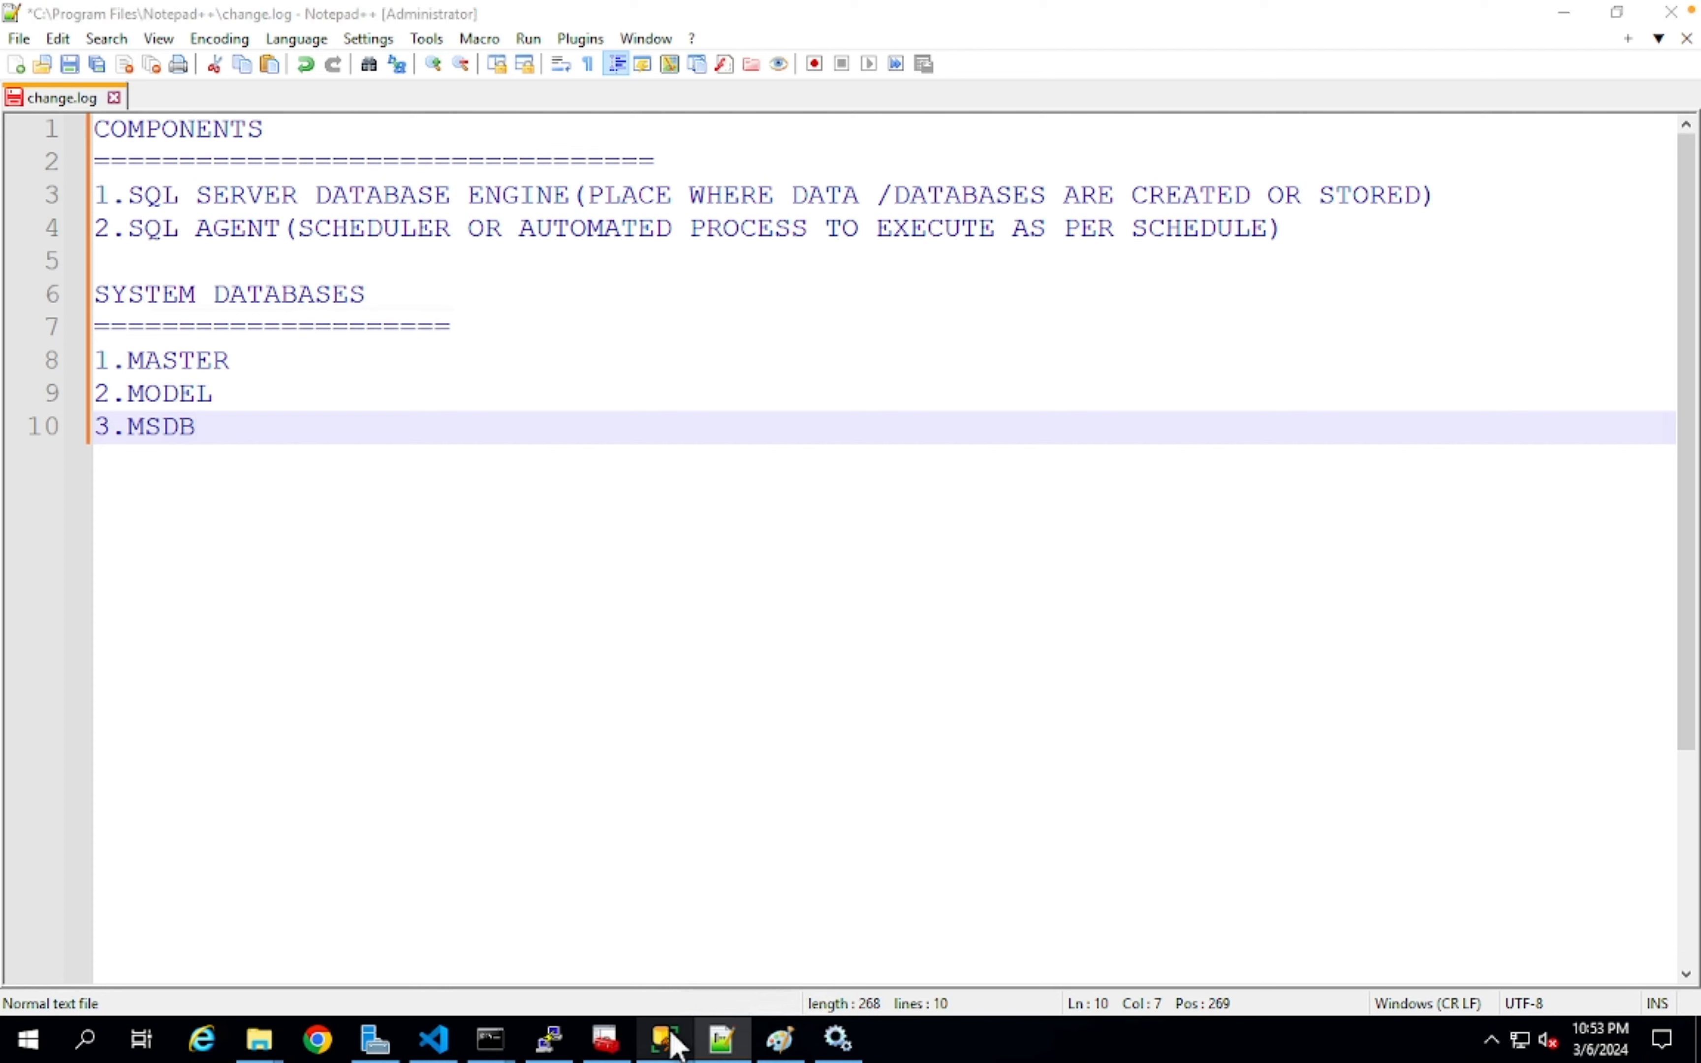
left_click(671, 1037)
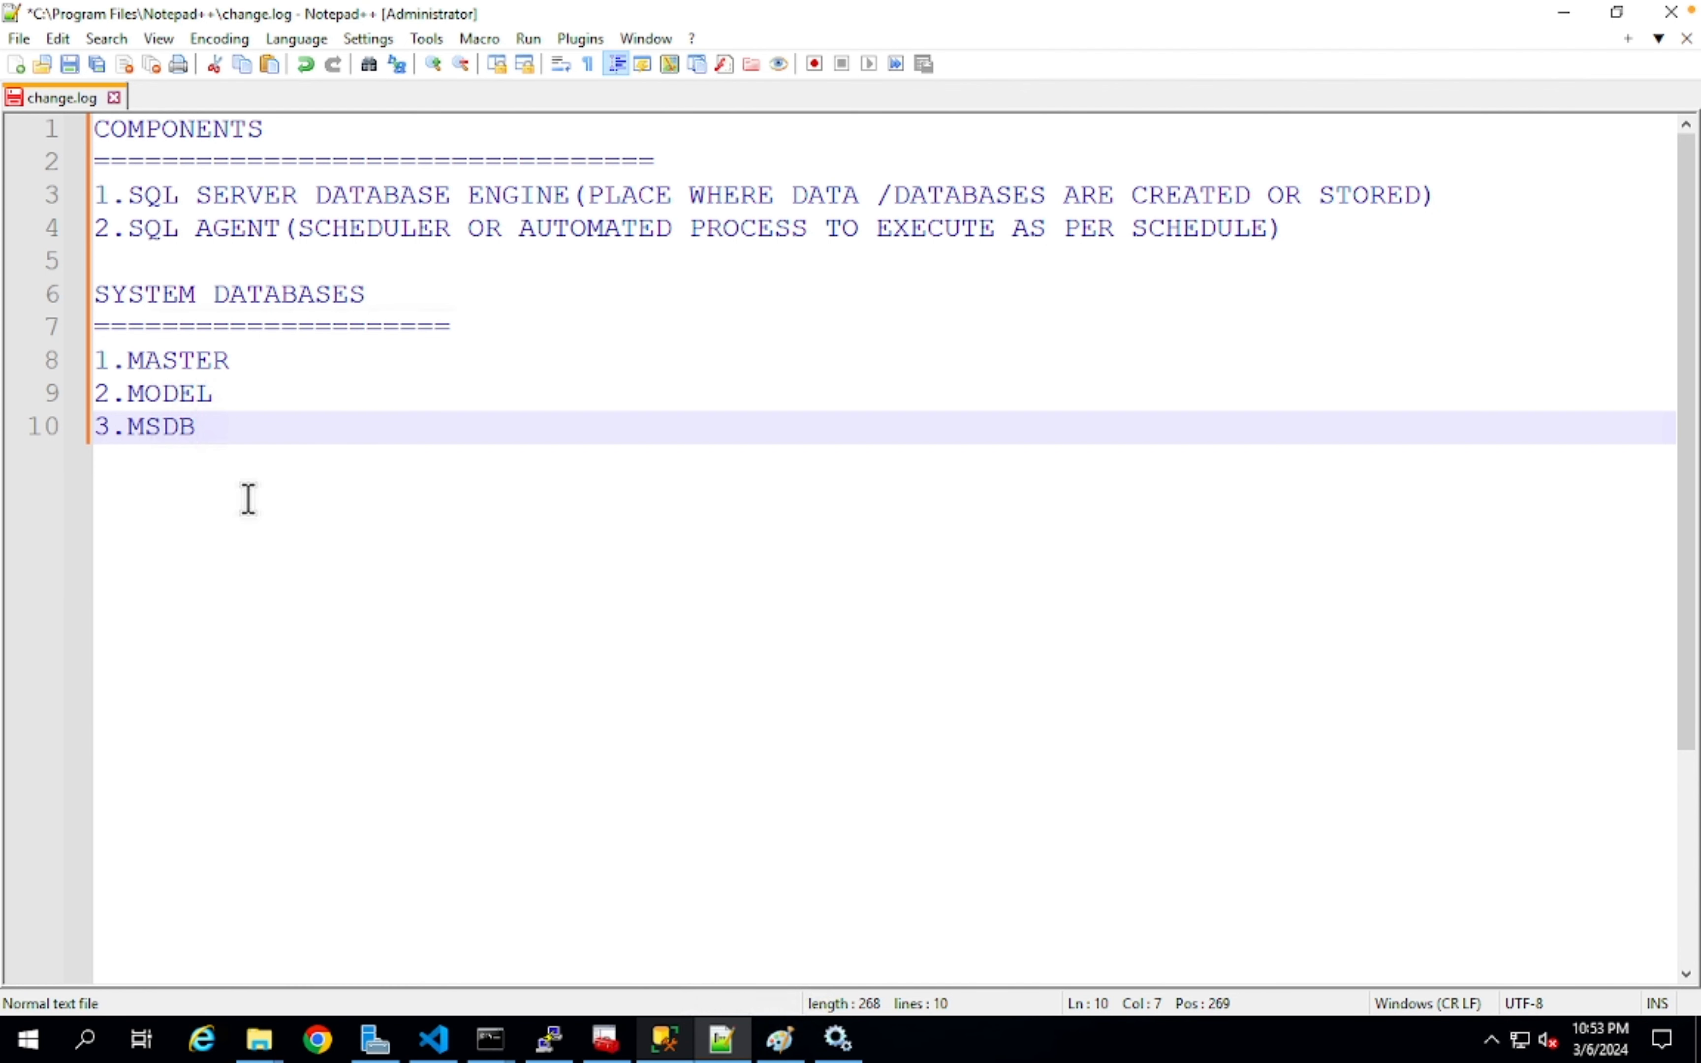
key("Return")
type("4.TEMPDB")
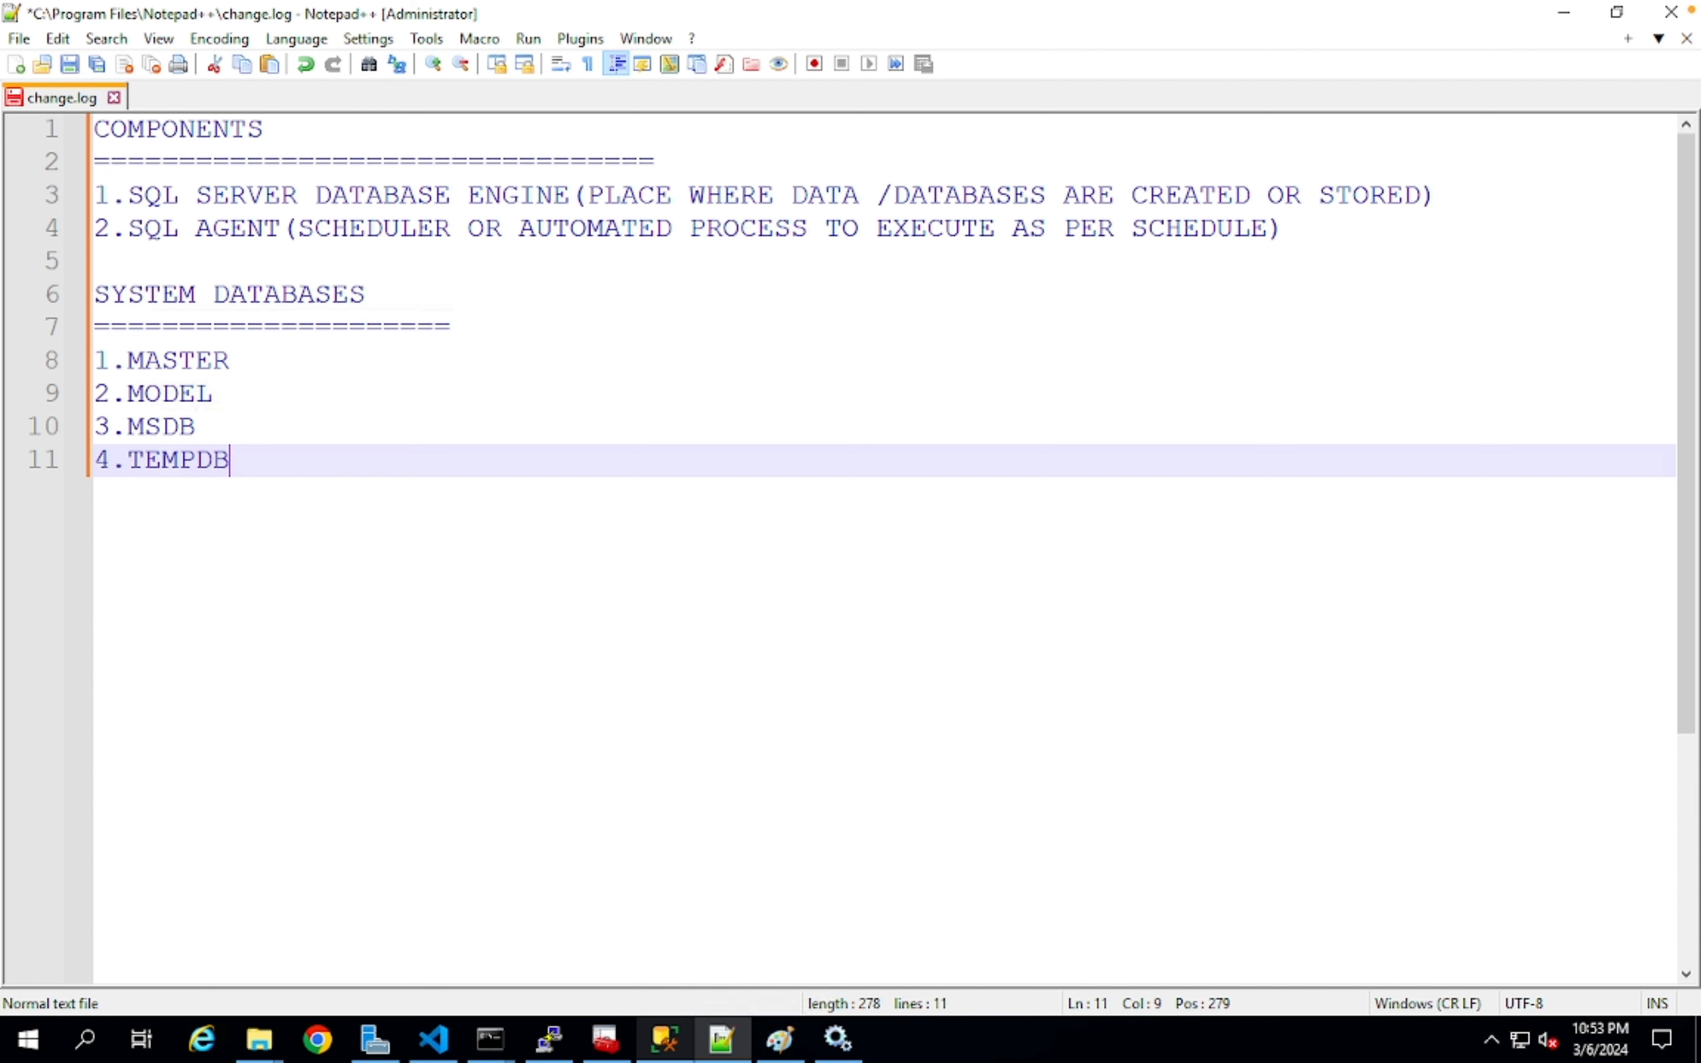
- Describe MASTER on an indented line: 'HOLDS ALL THE INFORMATION RELATED TO DATABASE AND LOGINS'
left_click(320, 364)
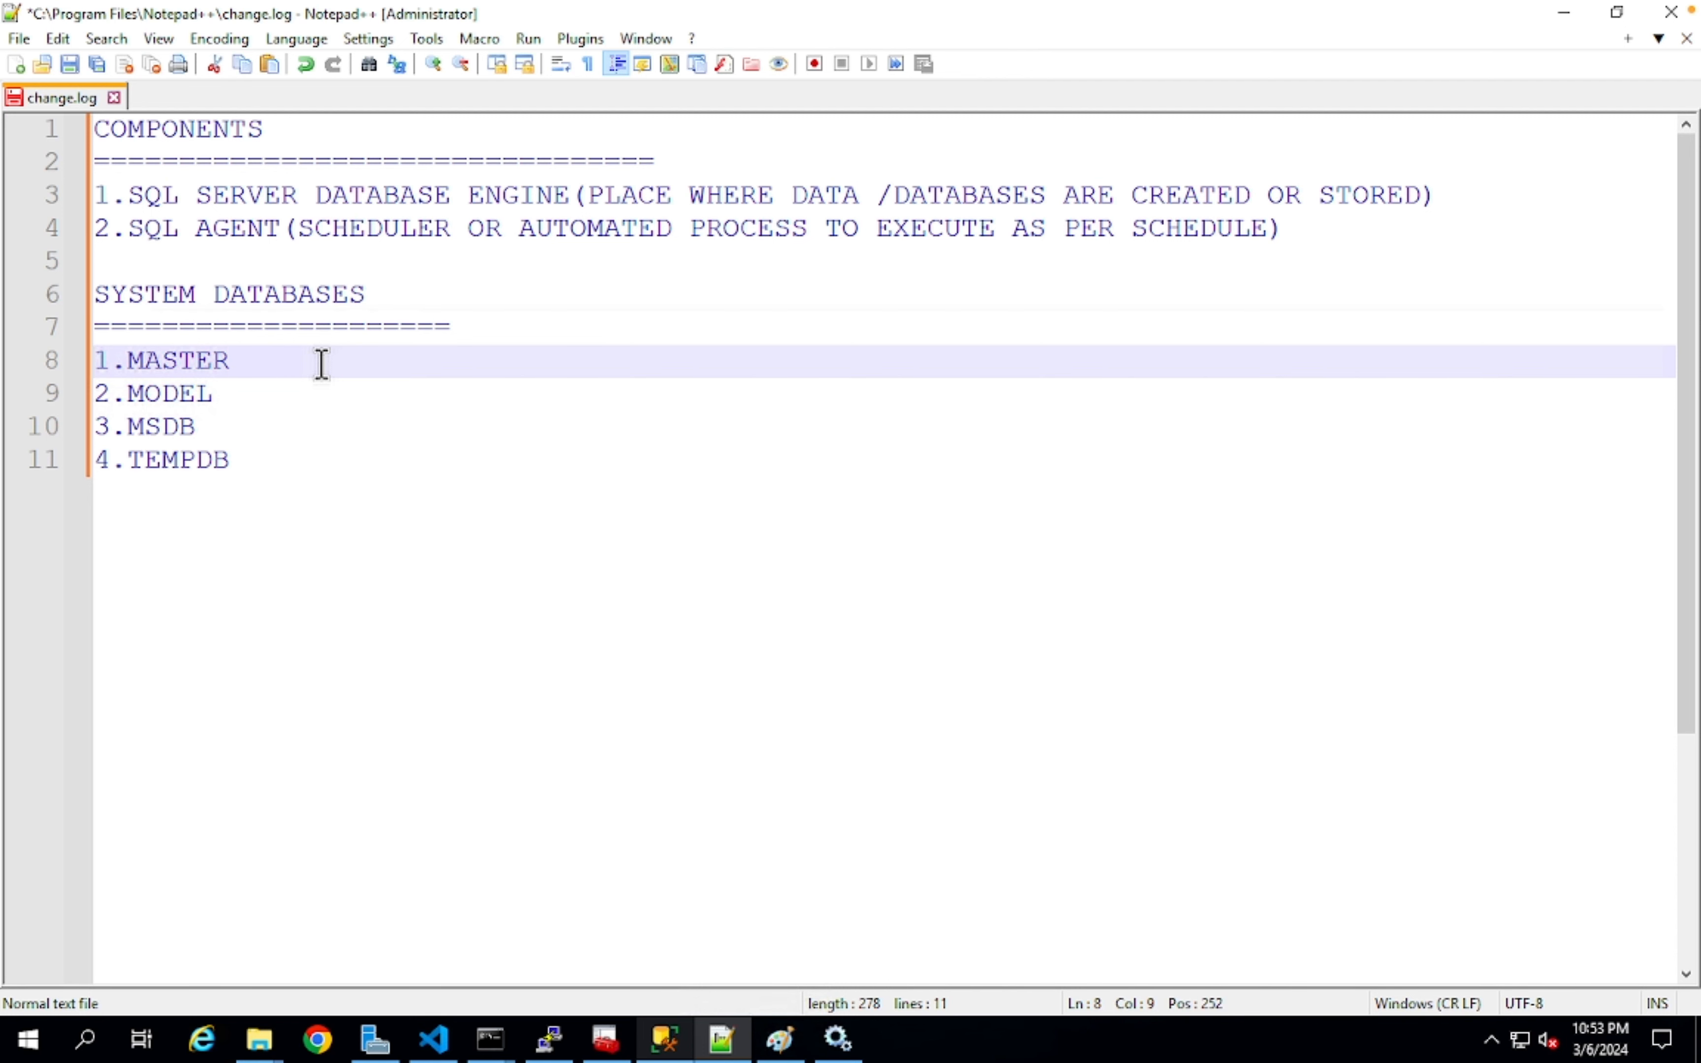
key("Return")
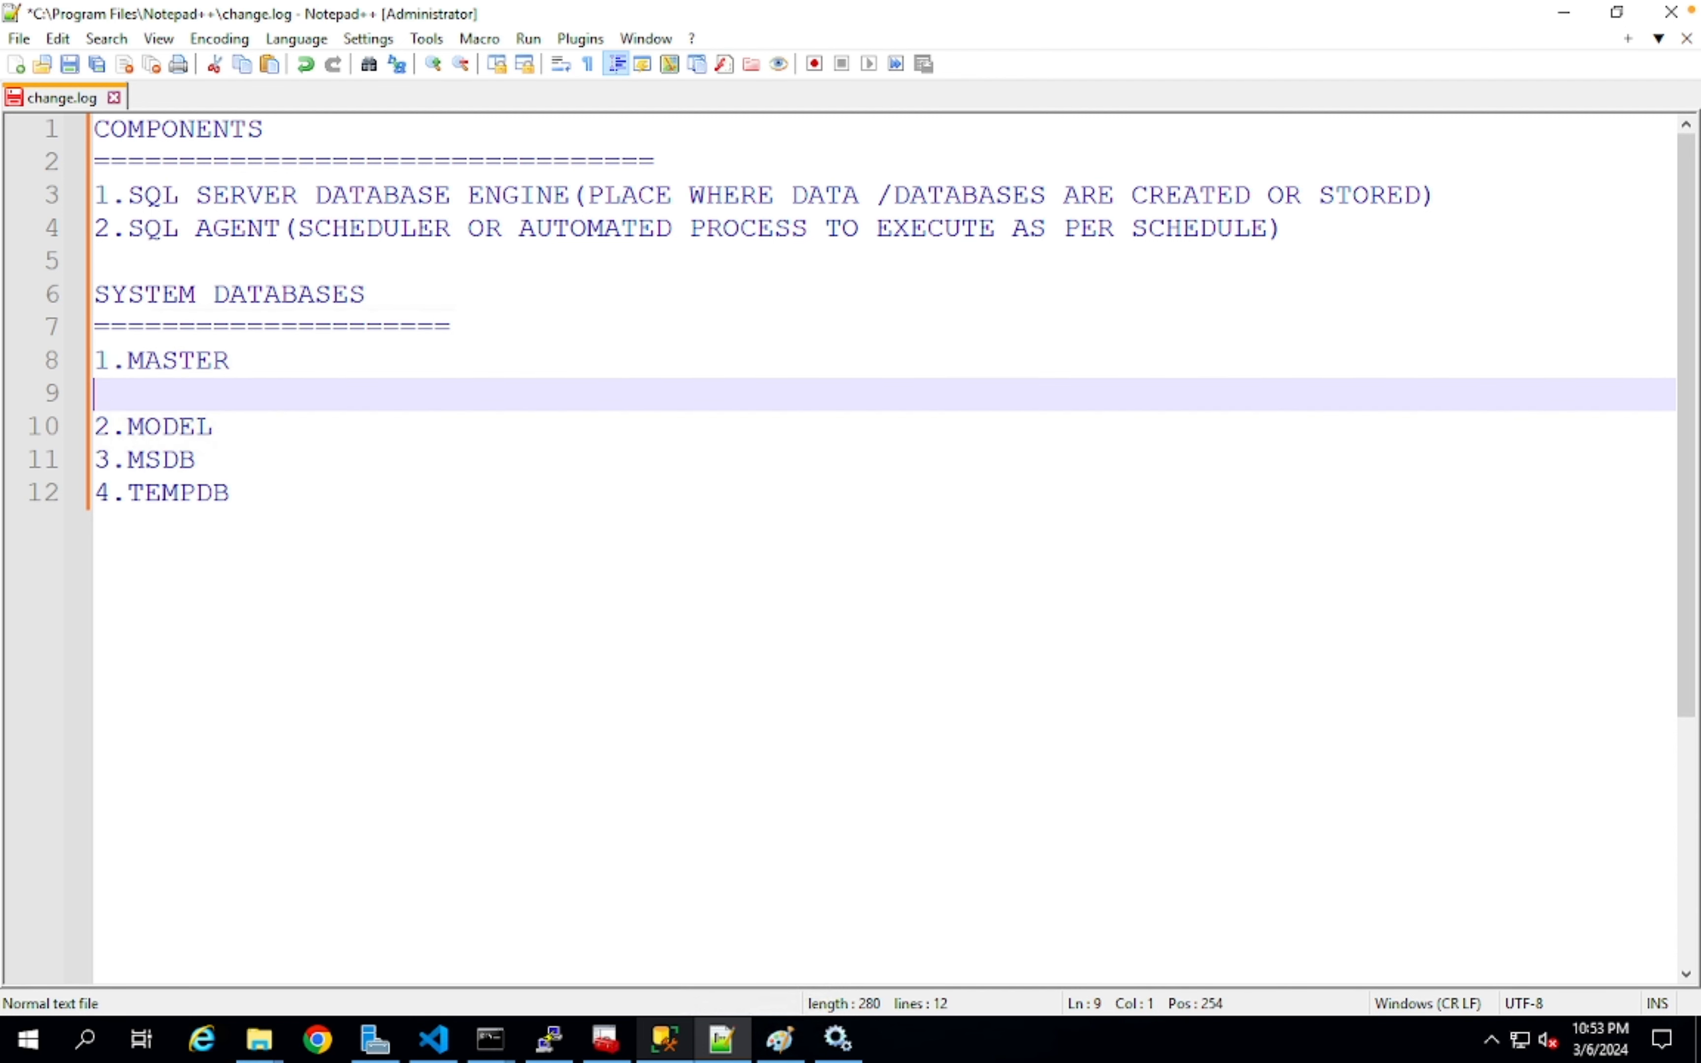
key("Tab")
type("HOLDS ALL THE INFORMATION RELATED TO DATABASE AND")
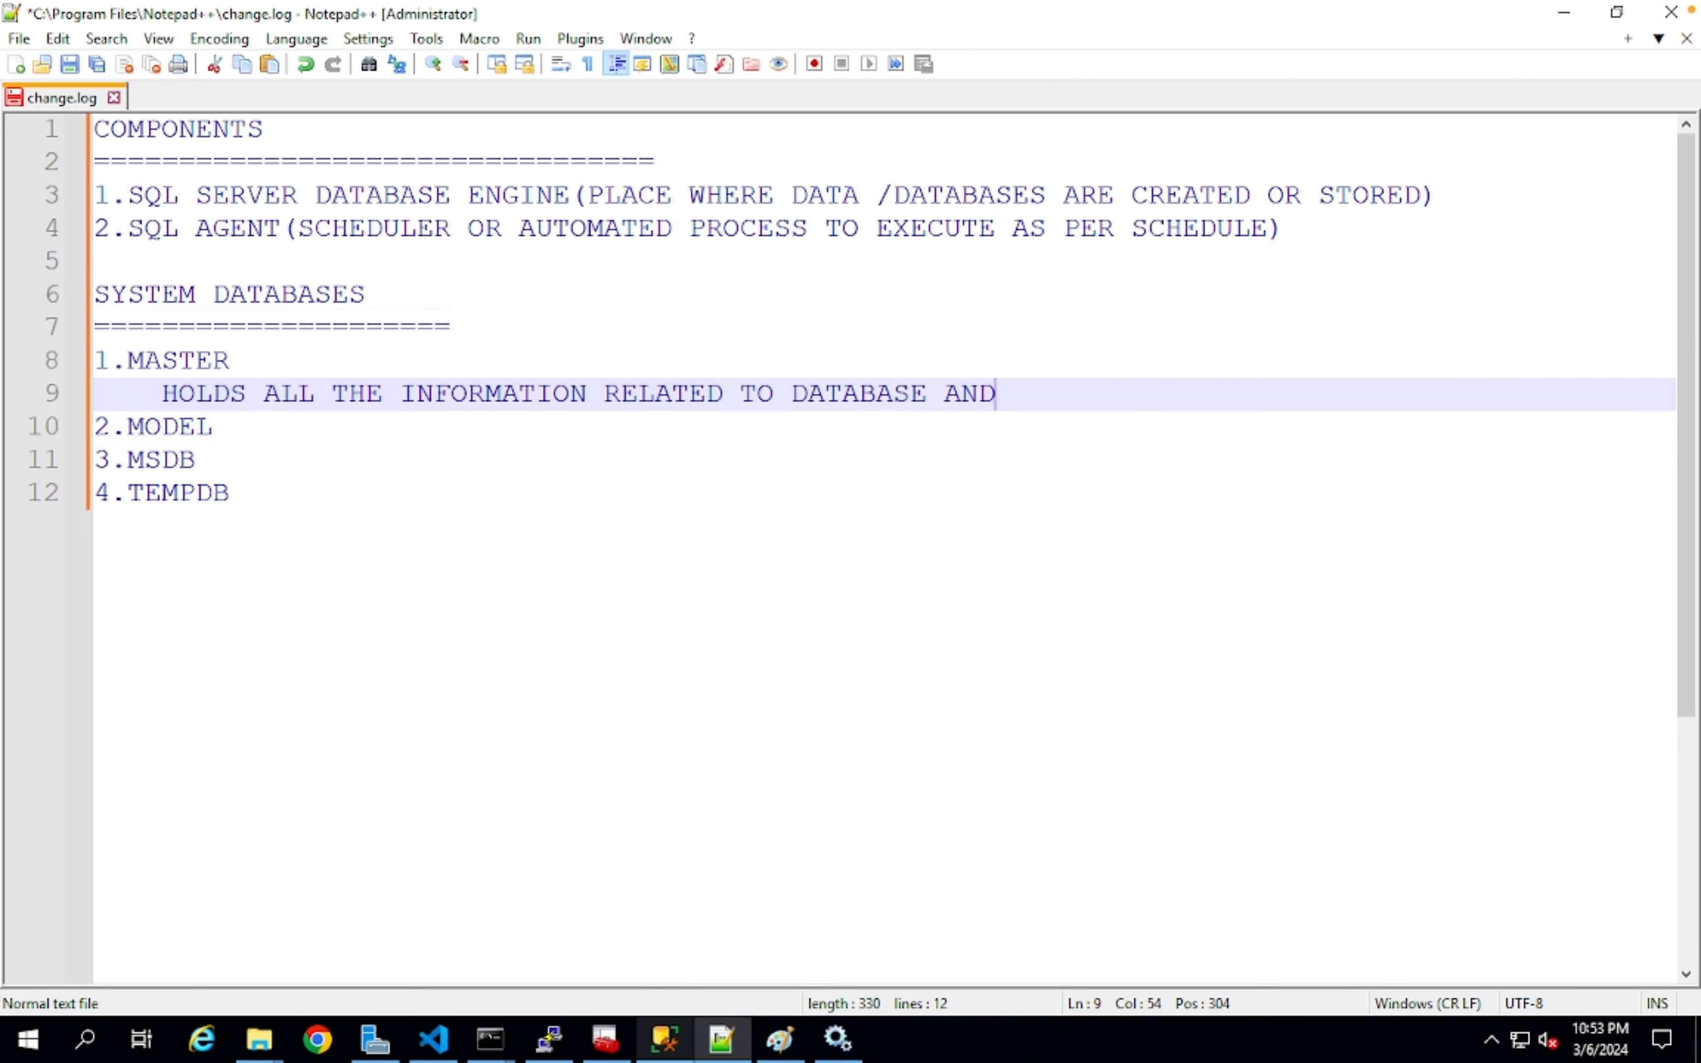
type(" LOGINS")
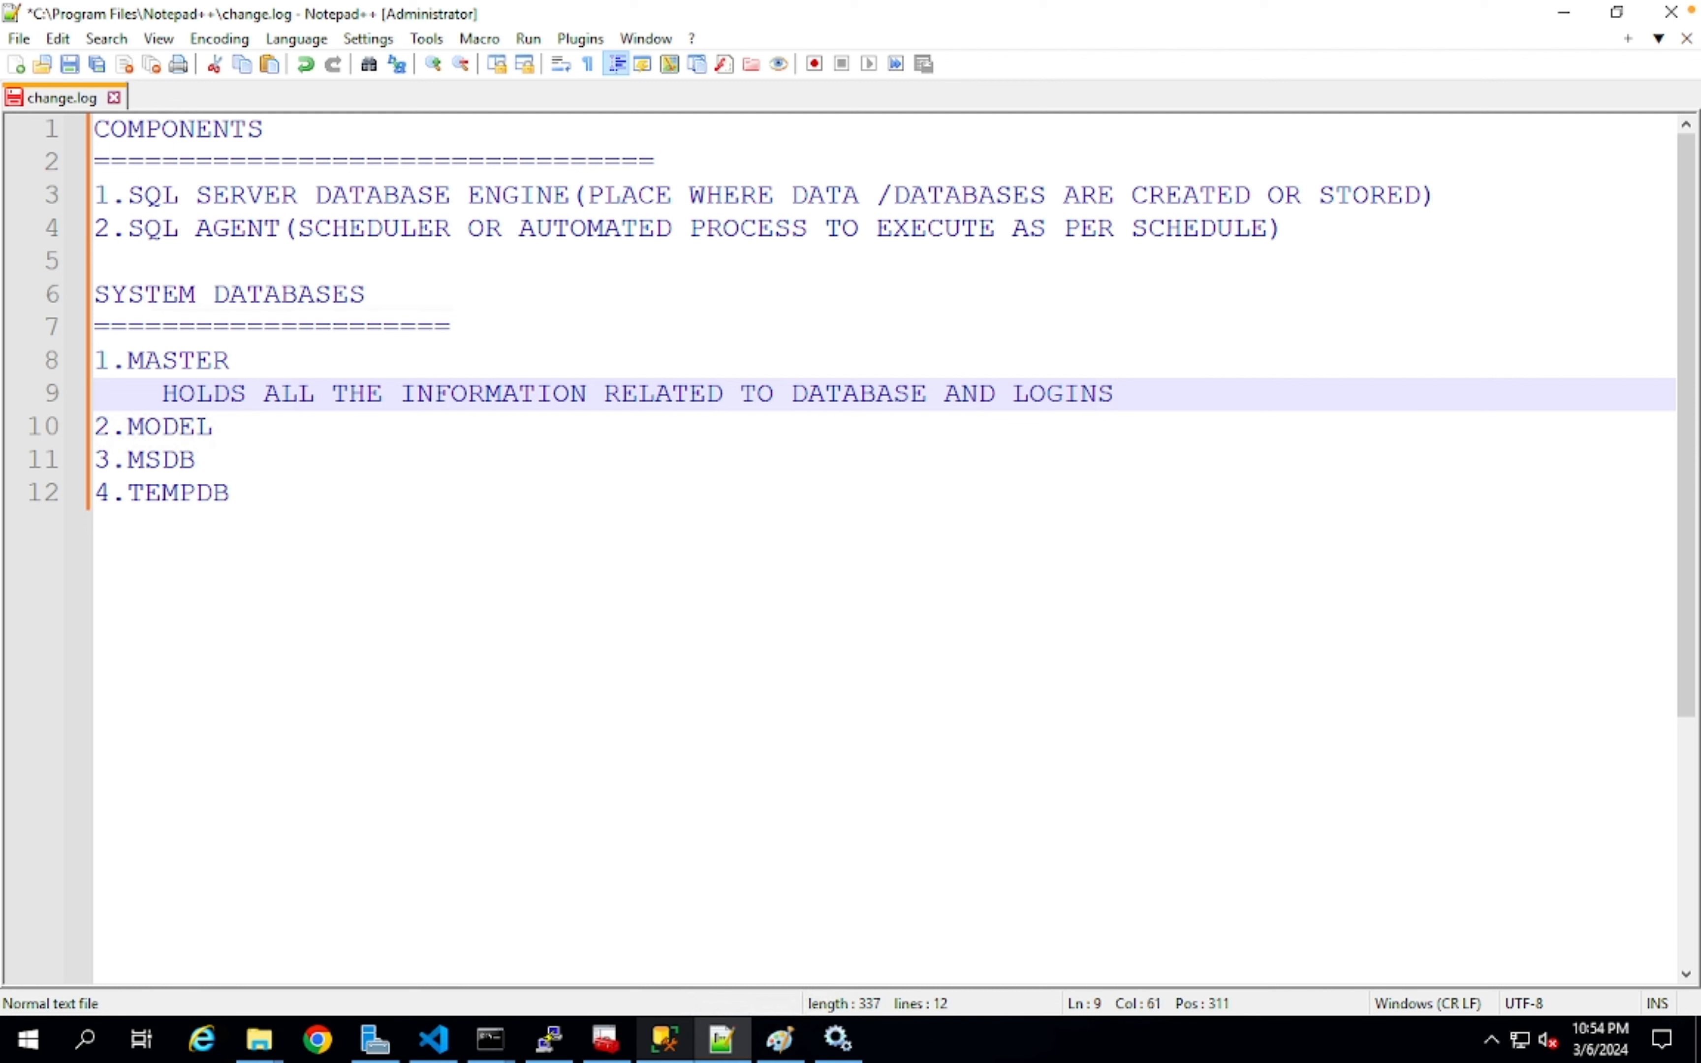
- Add an indented MODEL description: 'THIS IS TEMPLATE DATABASE,WHICH IS USED AS BASE DATABASE TEMPLATE'
key("Down")
key("Return")
key("Tab")
type("THIS IS TEMPLATE DATABASE")
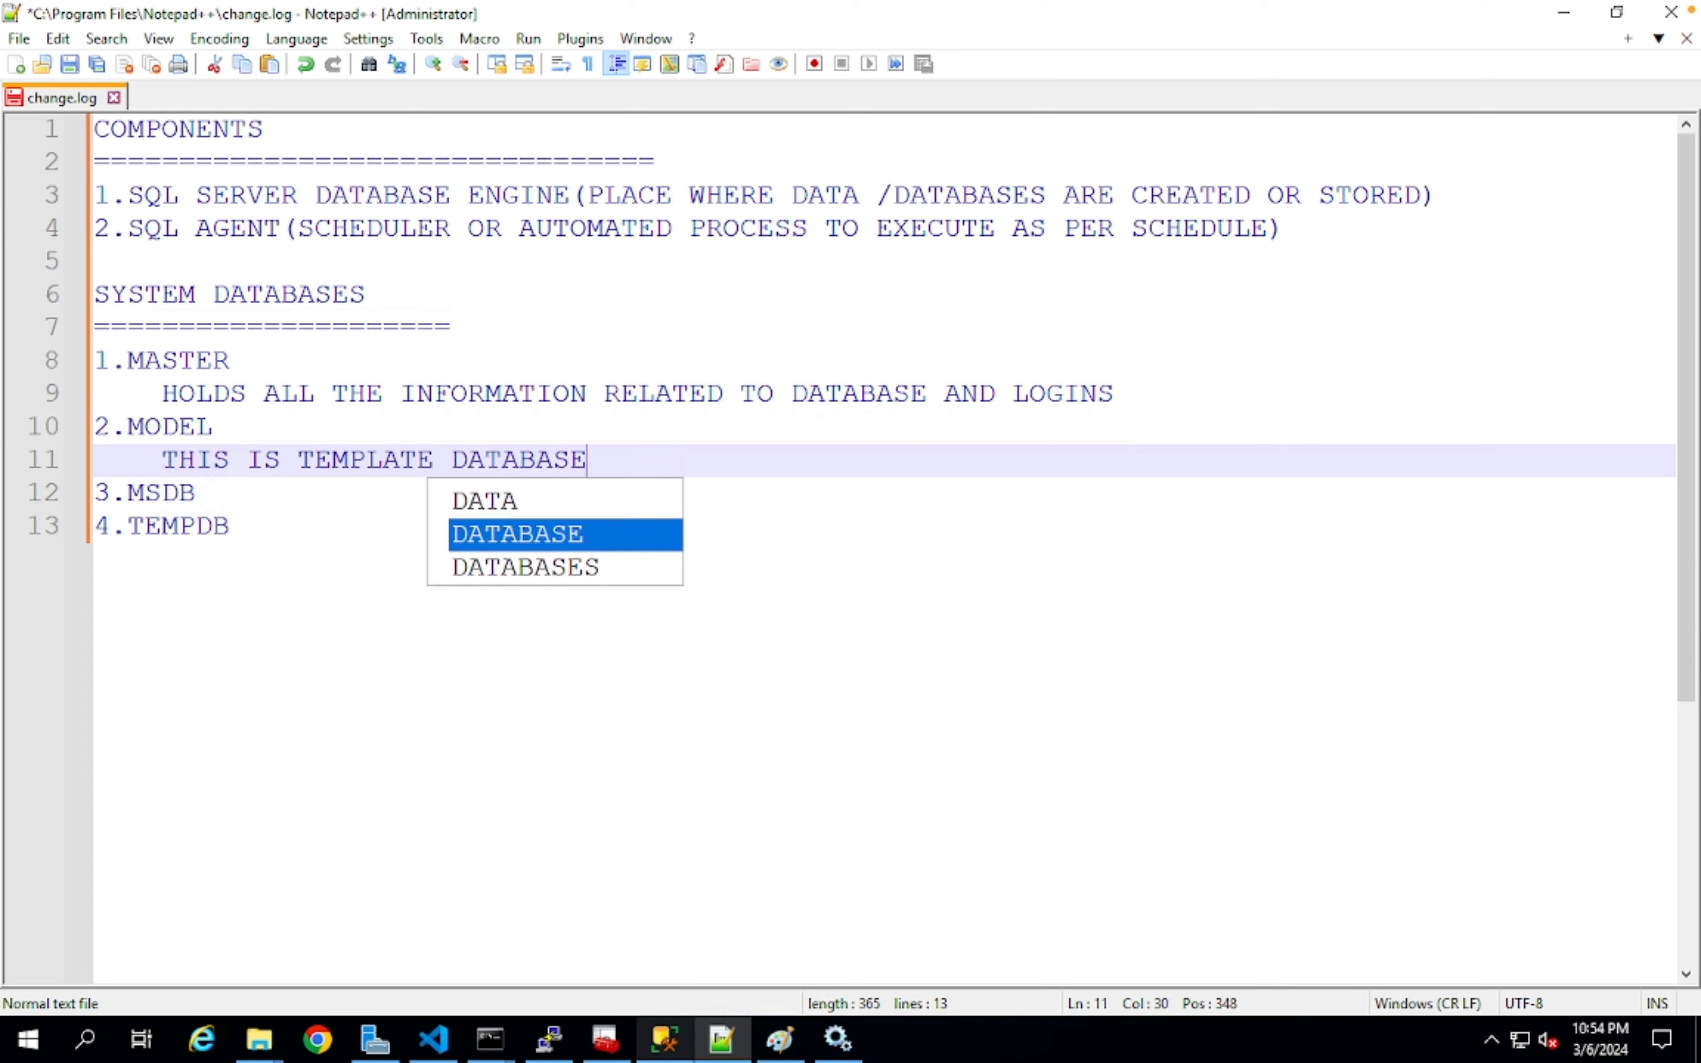
type(",WHICH")
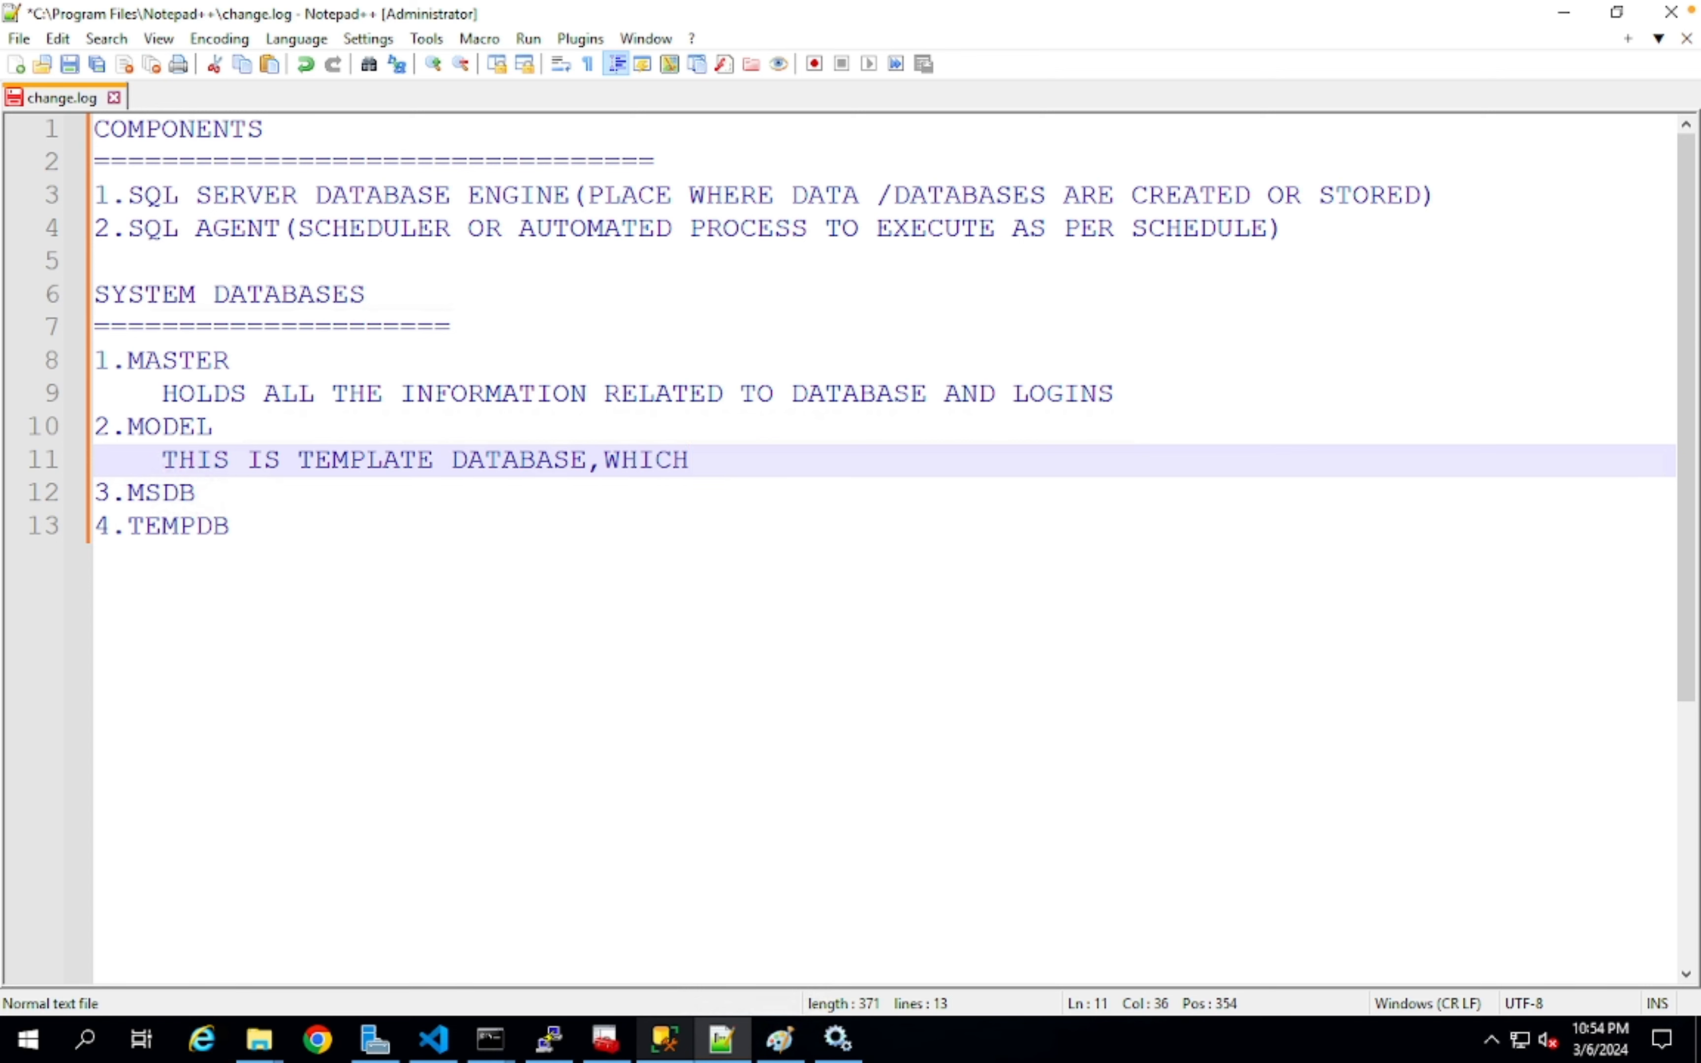
type(" IS USED AS BASE DATABASE TEMPLATE")
- Describe MSDB on an indented line as 'MANAGE THE SQL AGENT SCHEDULER JOB'
left_click(198, 493)
key("Return")
key("Tab")
type("MANAGE THE SQL AEN")
key("BackSpace")
key("BackSpace")
type("GETN")
key("BackSpace")
key("BackSpace")
type("NT SCH")
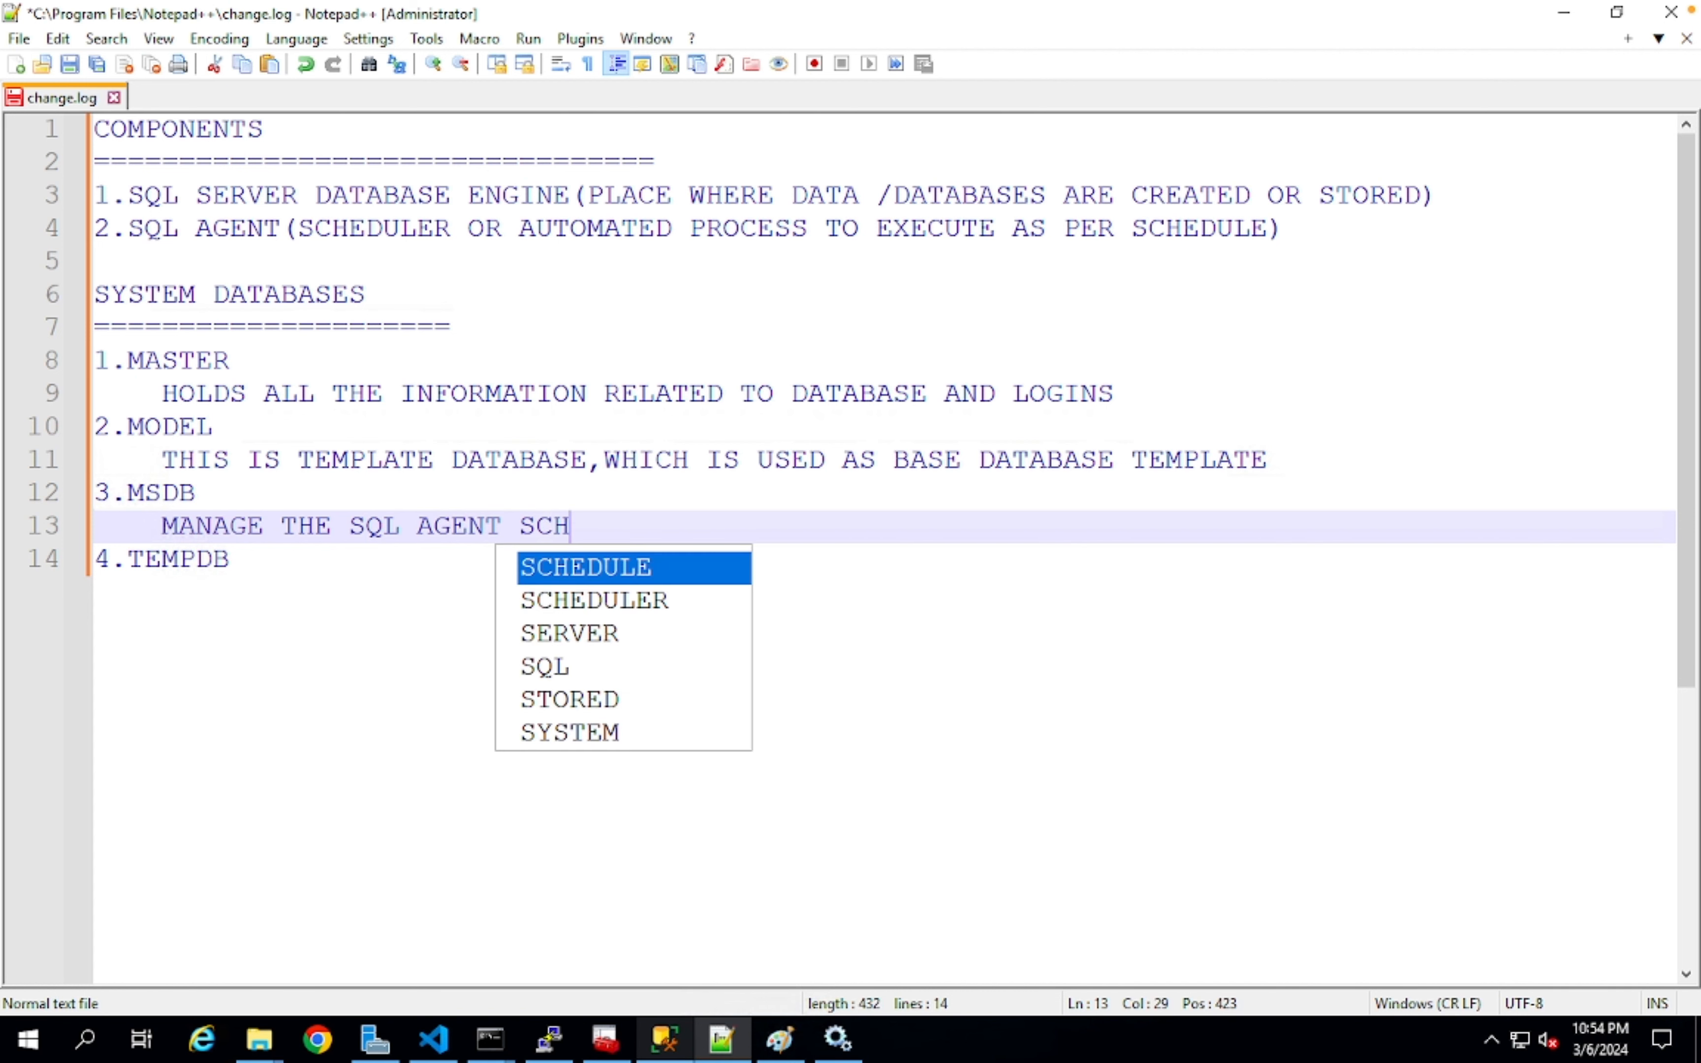
type("EDULER JOB")
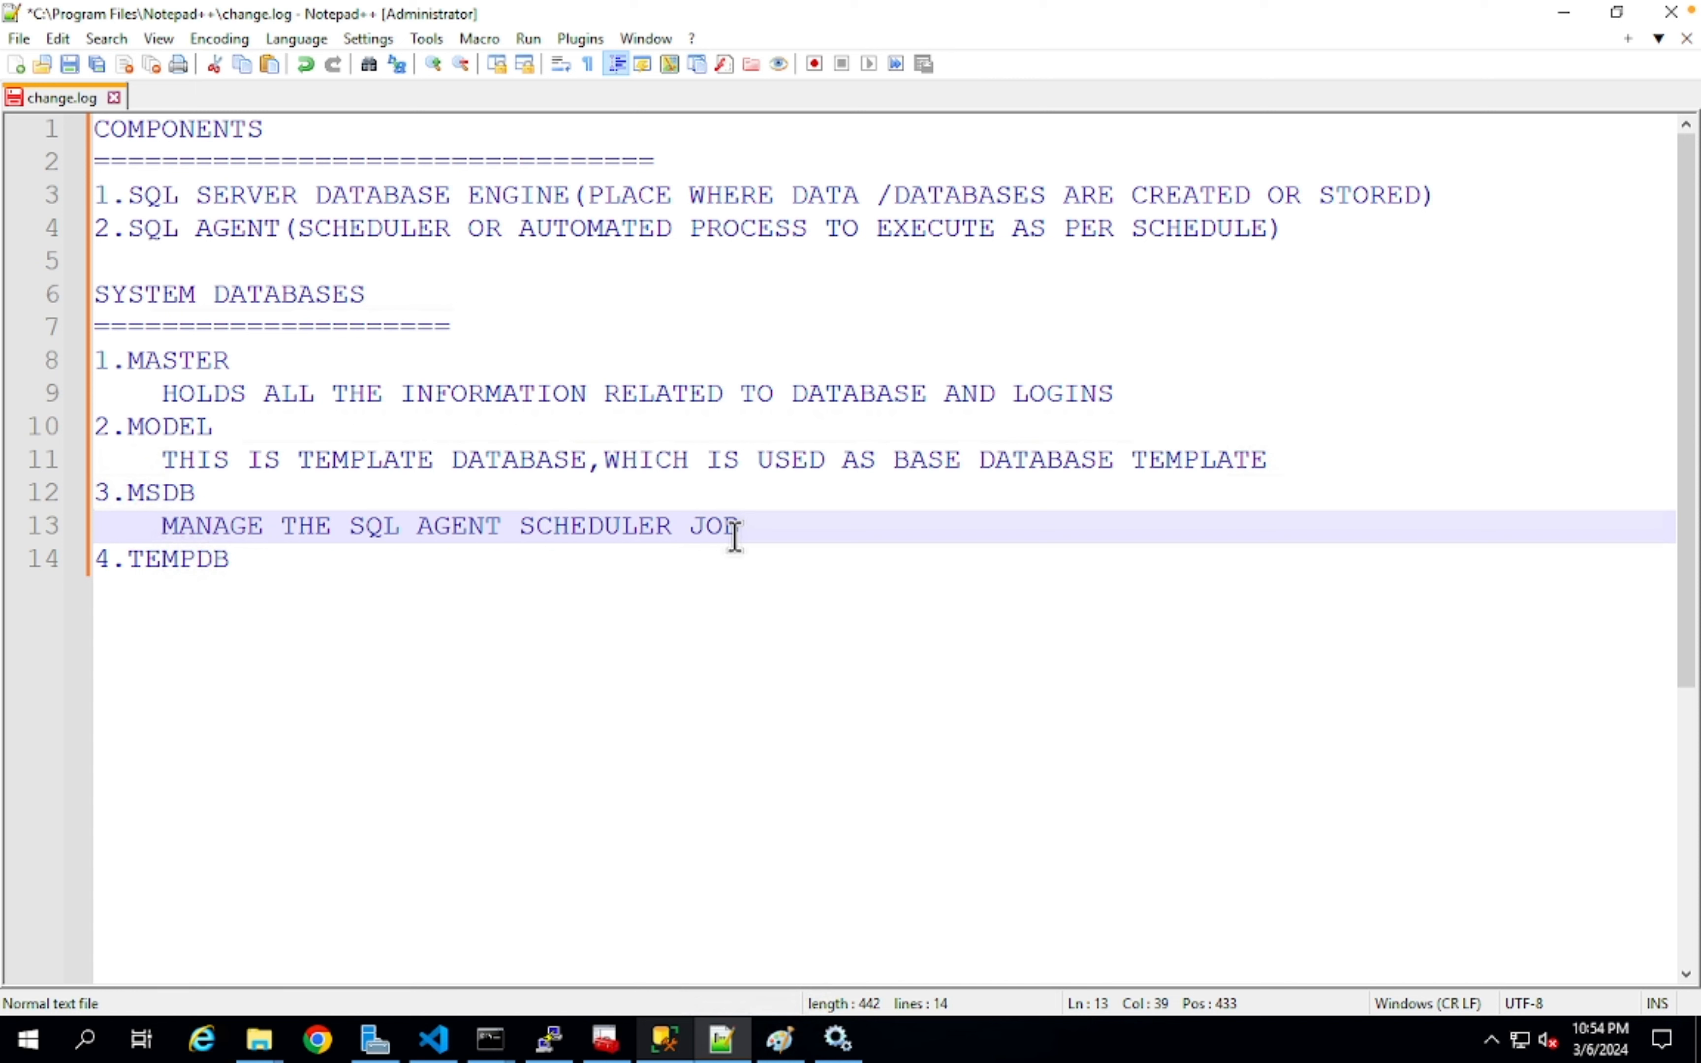
- Open an indented description line under 4.TEMPDB
key("Down")
key("Return")
key("Tab")
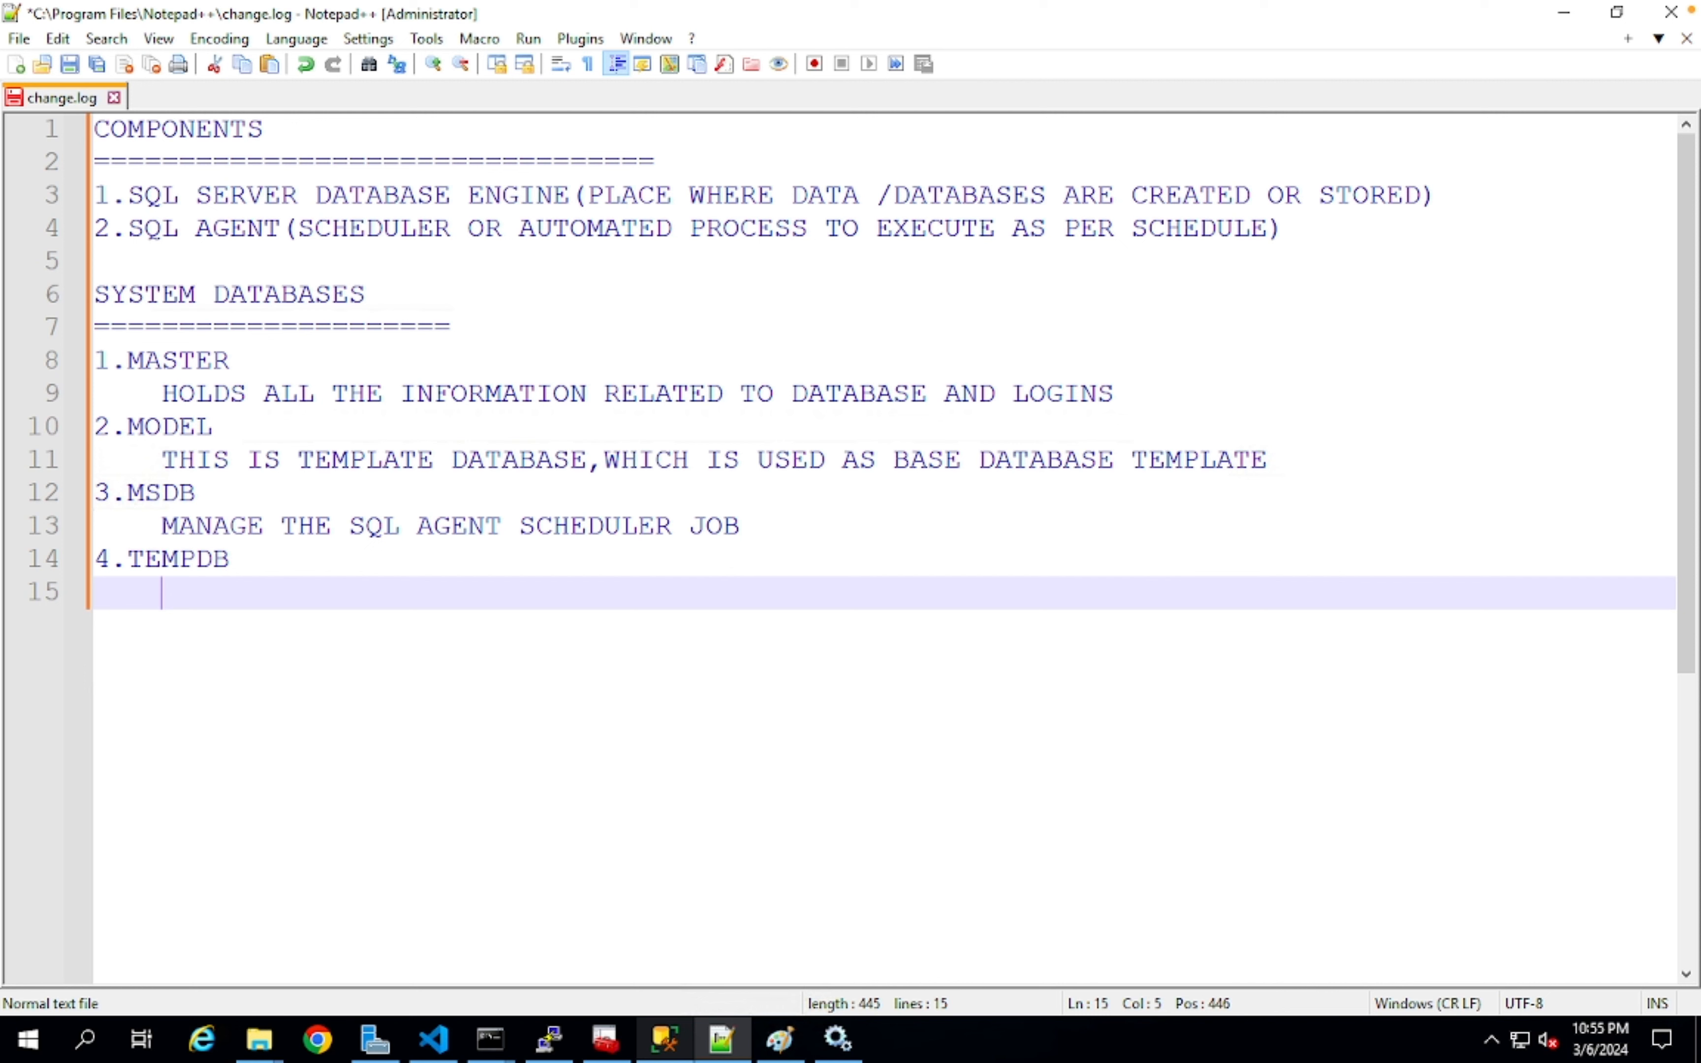
- Describe TEMPDB as storing temporary data used for any DB related operation, then switch to SSMS
type("USED TO STO")
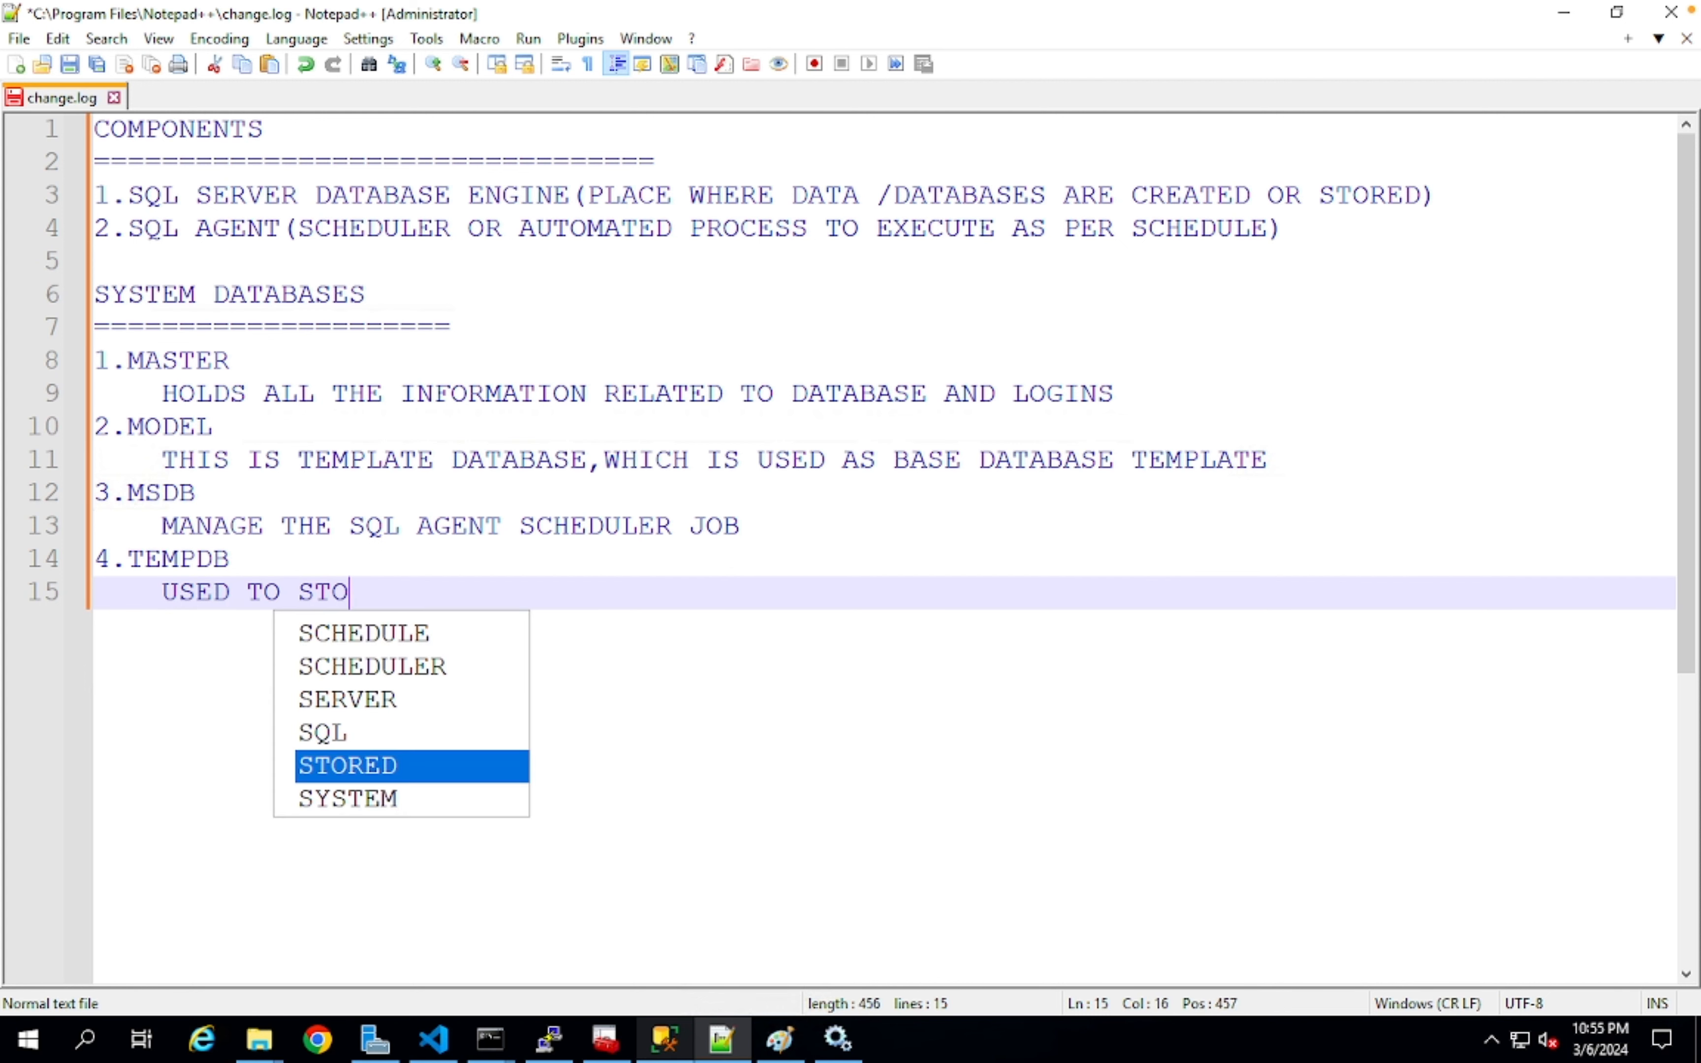
key("Return")
key("BackSpace")
key("BackSpace")
type("TORE T")
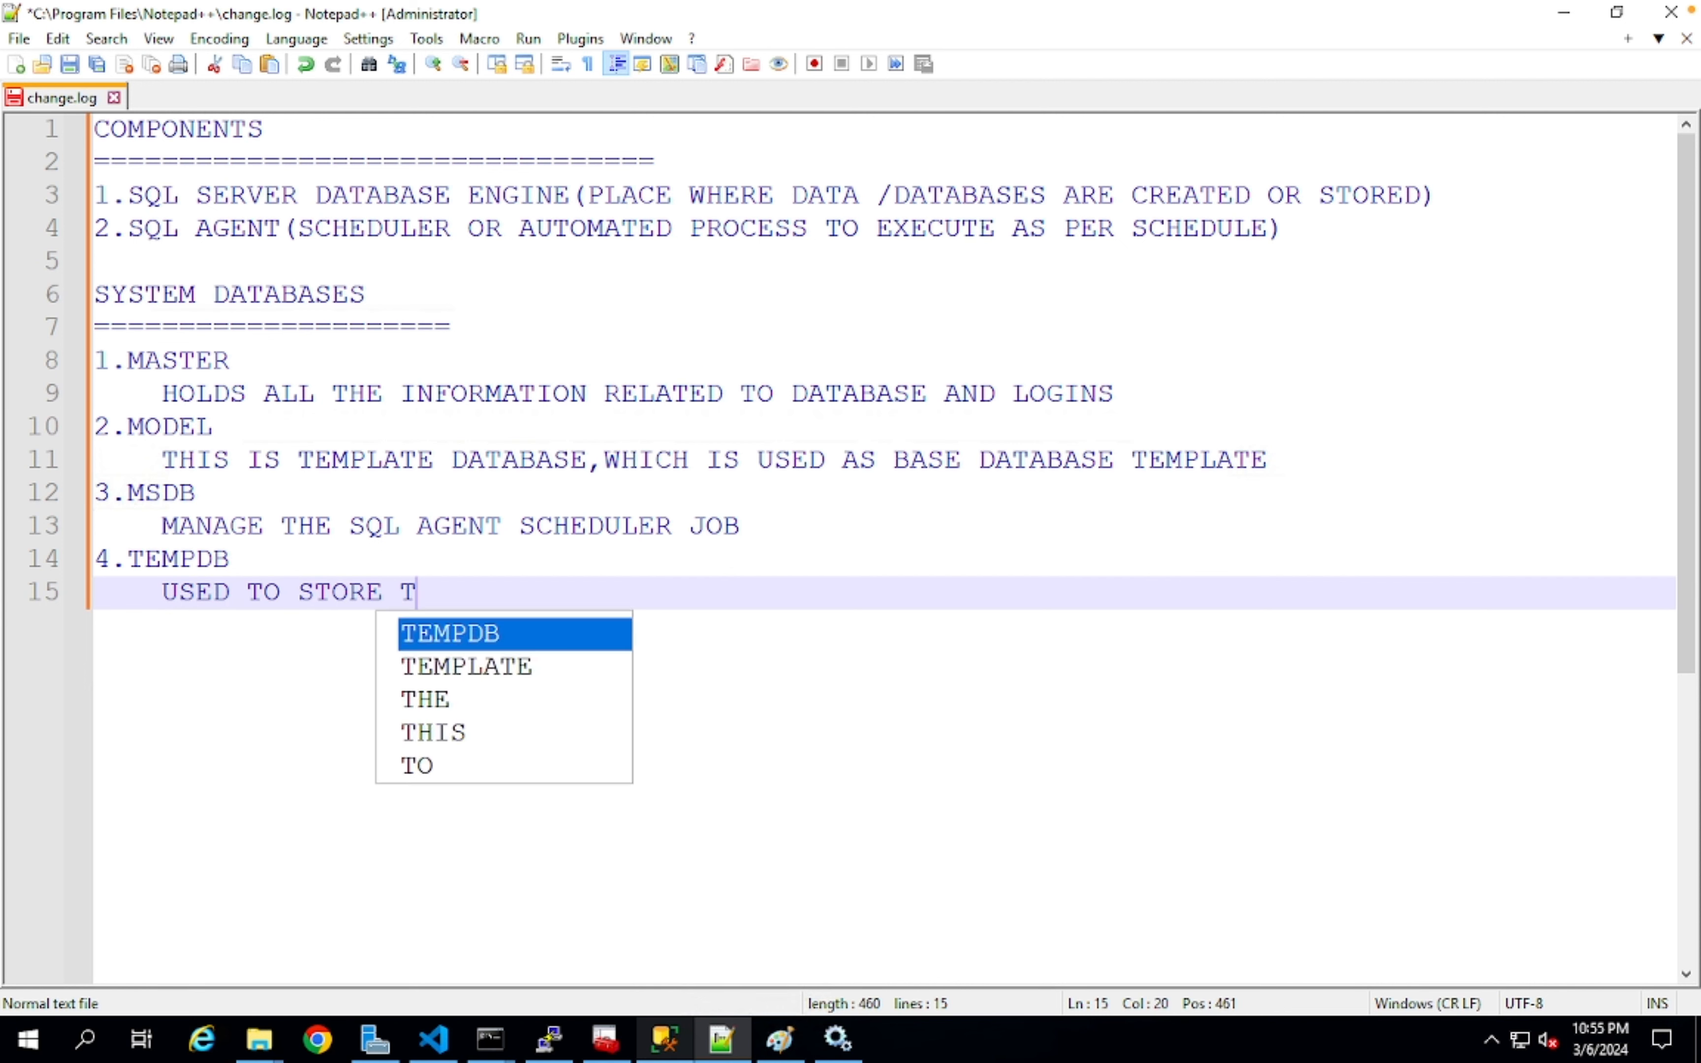
type("HE TEMPORARY DATAB")
key("BackSpace")
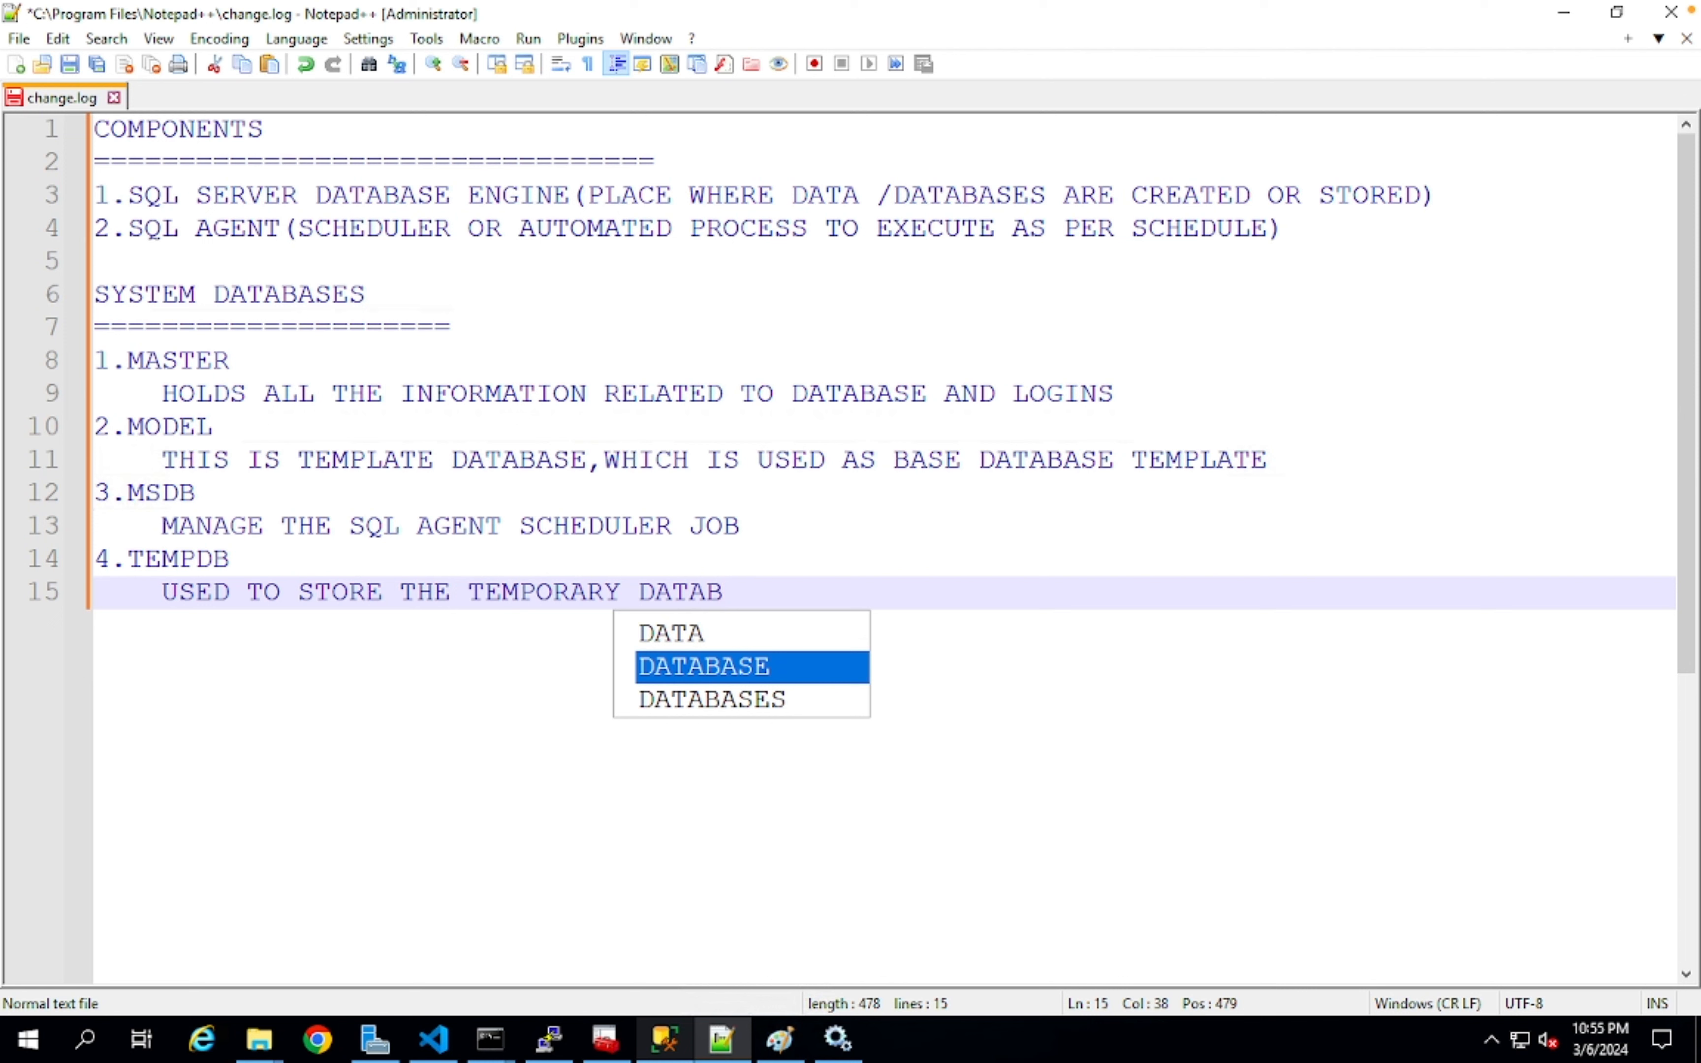
type("WHICH IS")
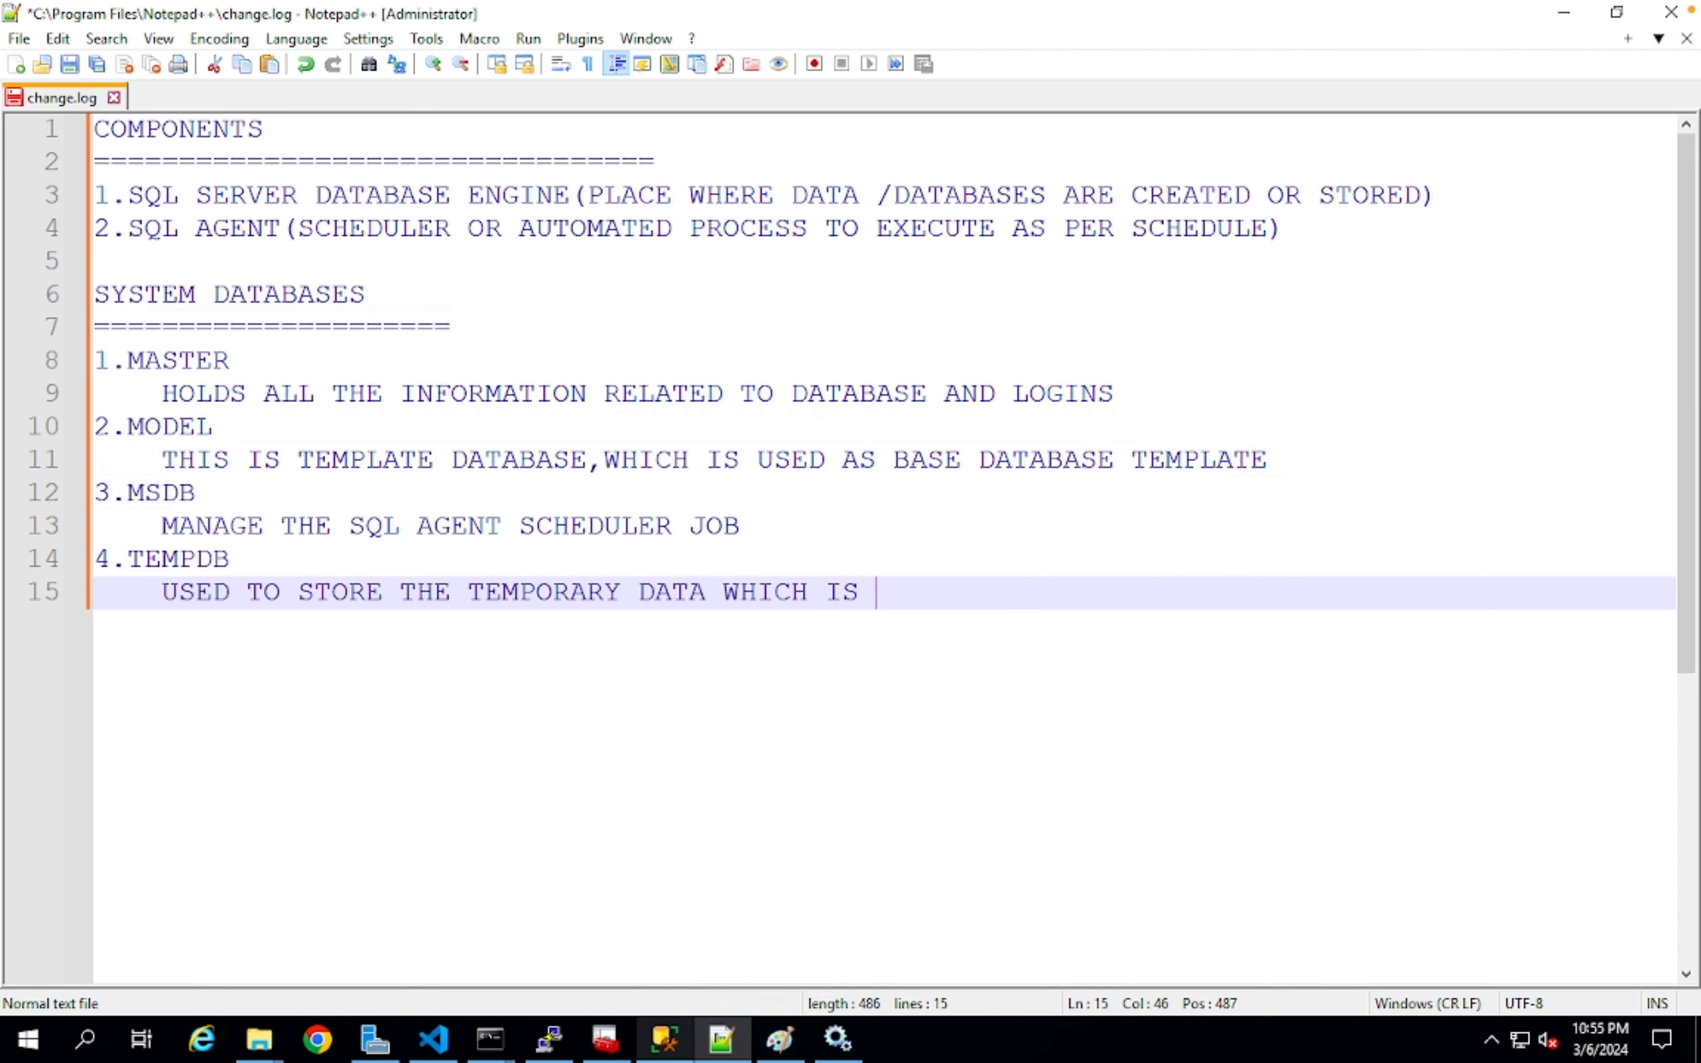
type(" USED TO ")
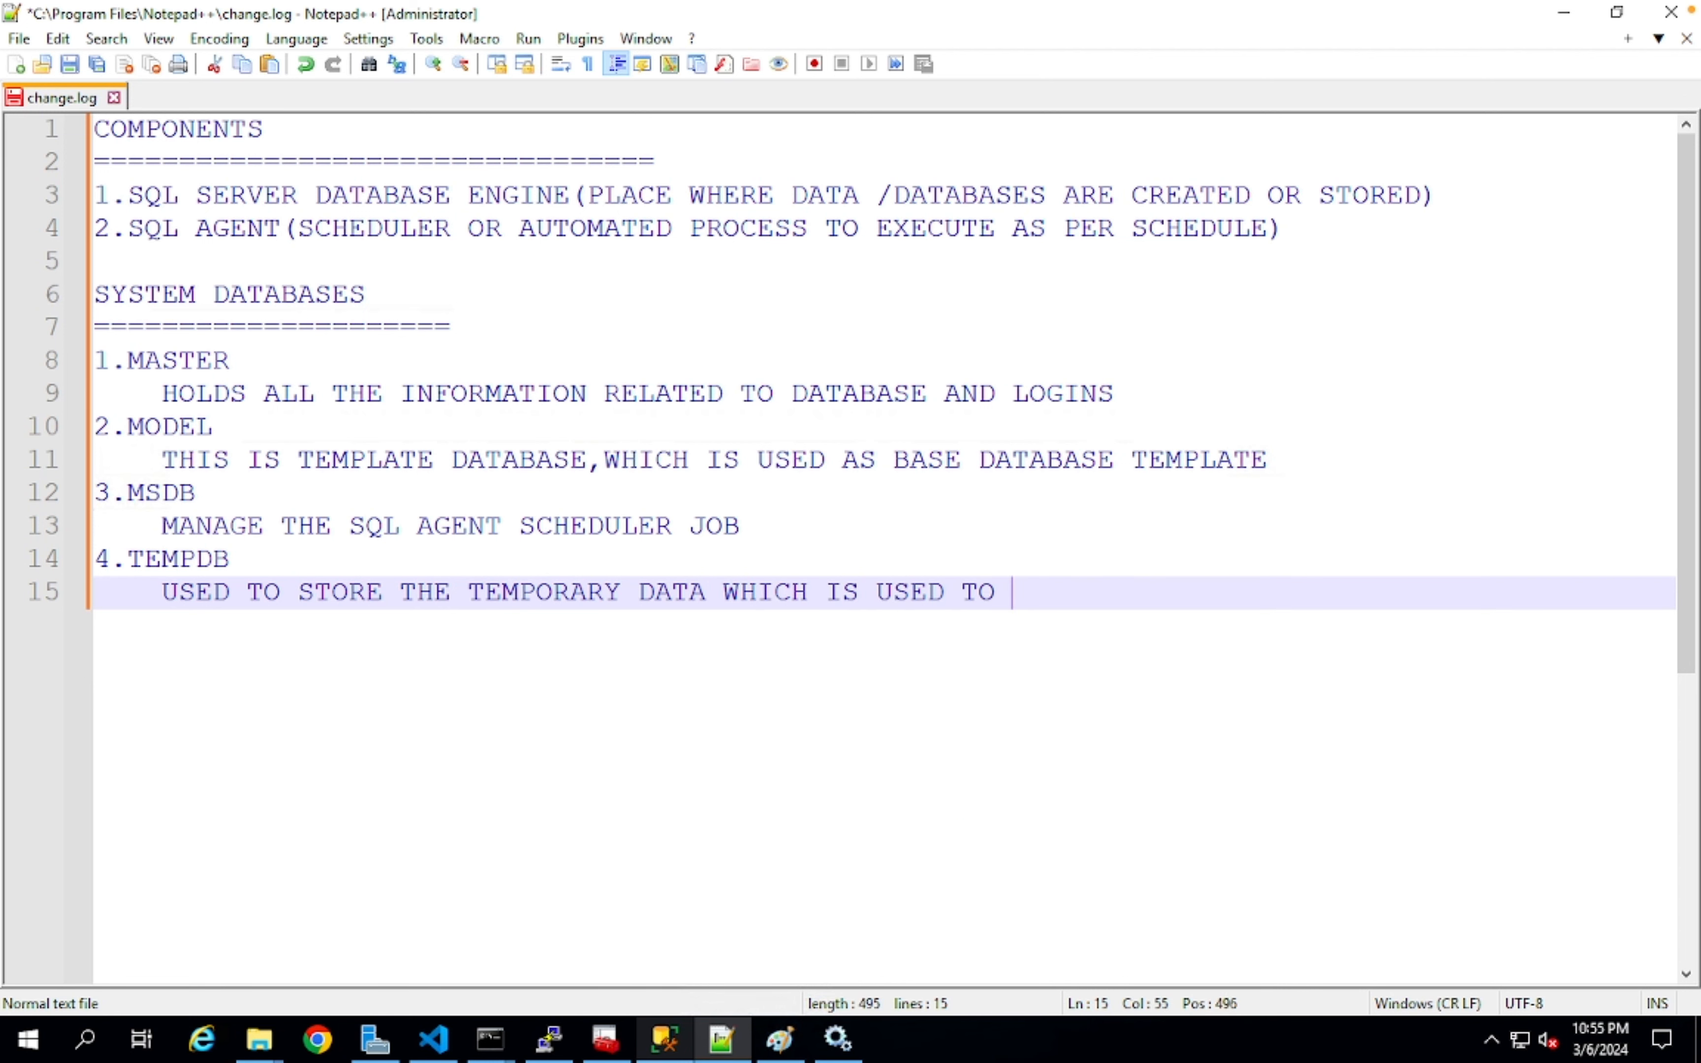
type("PERFORM ANY DB REALTED OPERATION.")
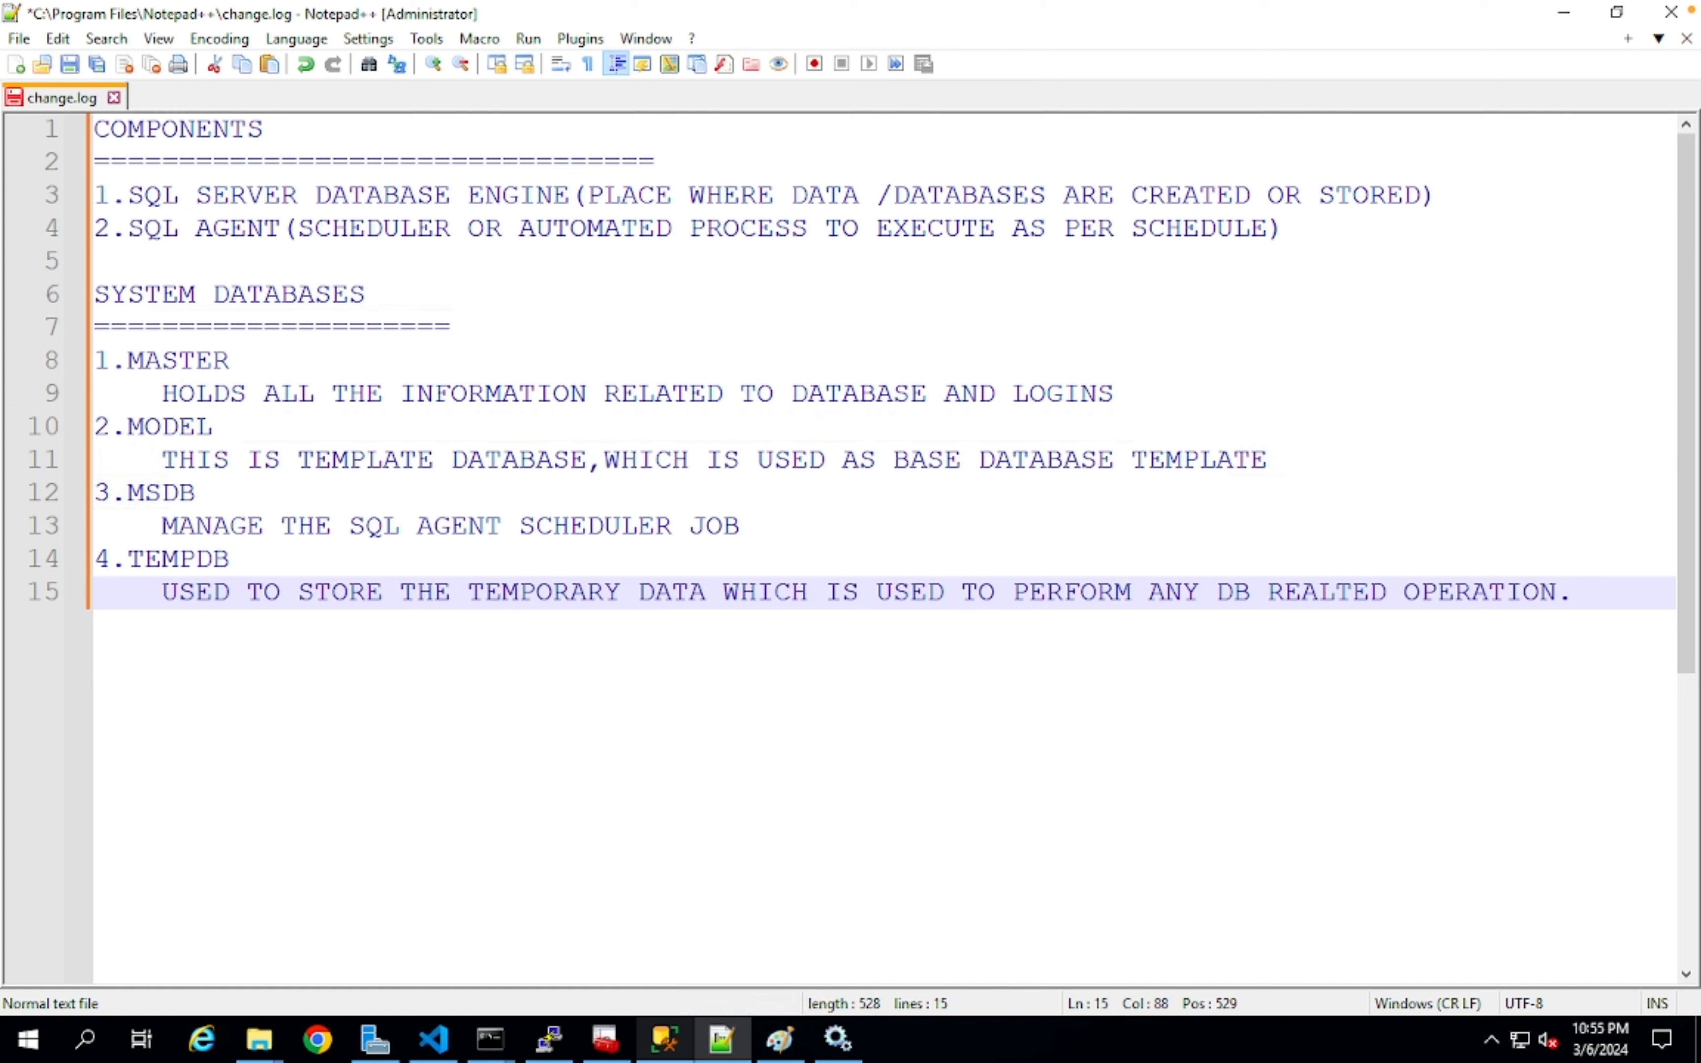
left_click(664, 1039)
- Run SELECT * FROM DATABASES against master, then trim it to DATABASE after the invalid-object error
type("SELECT * FROM S")
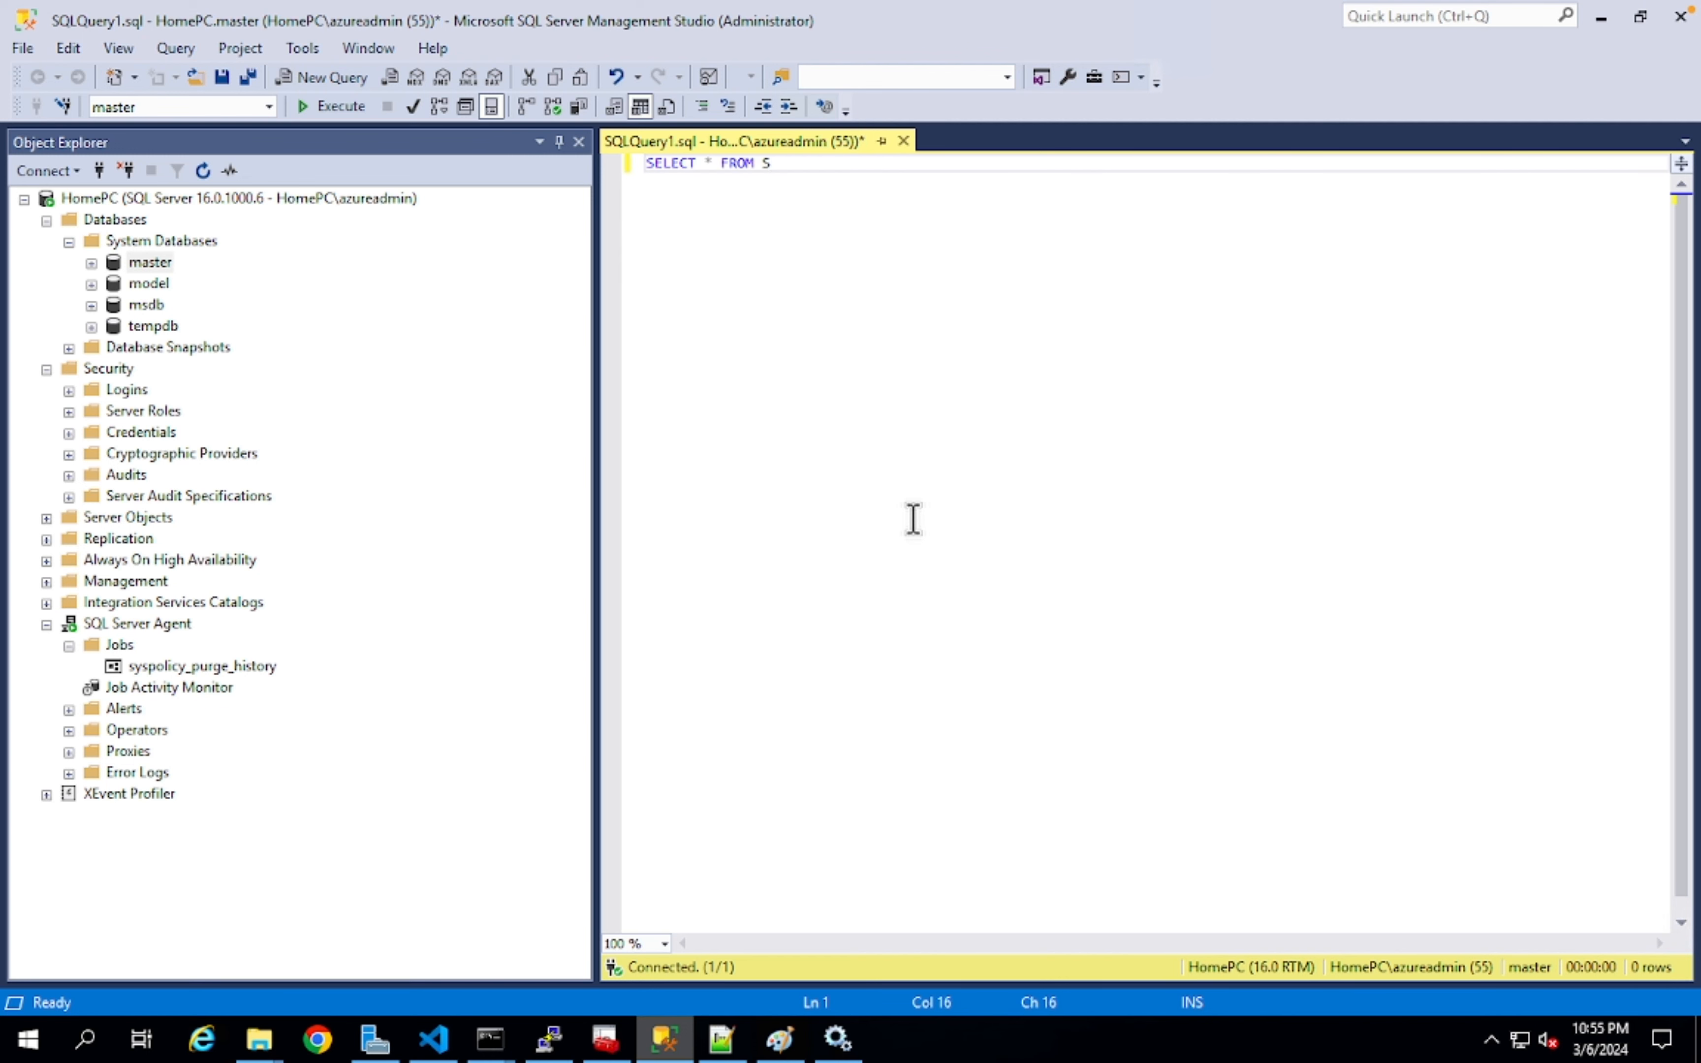
key("BackSpace")
type("DAT")
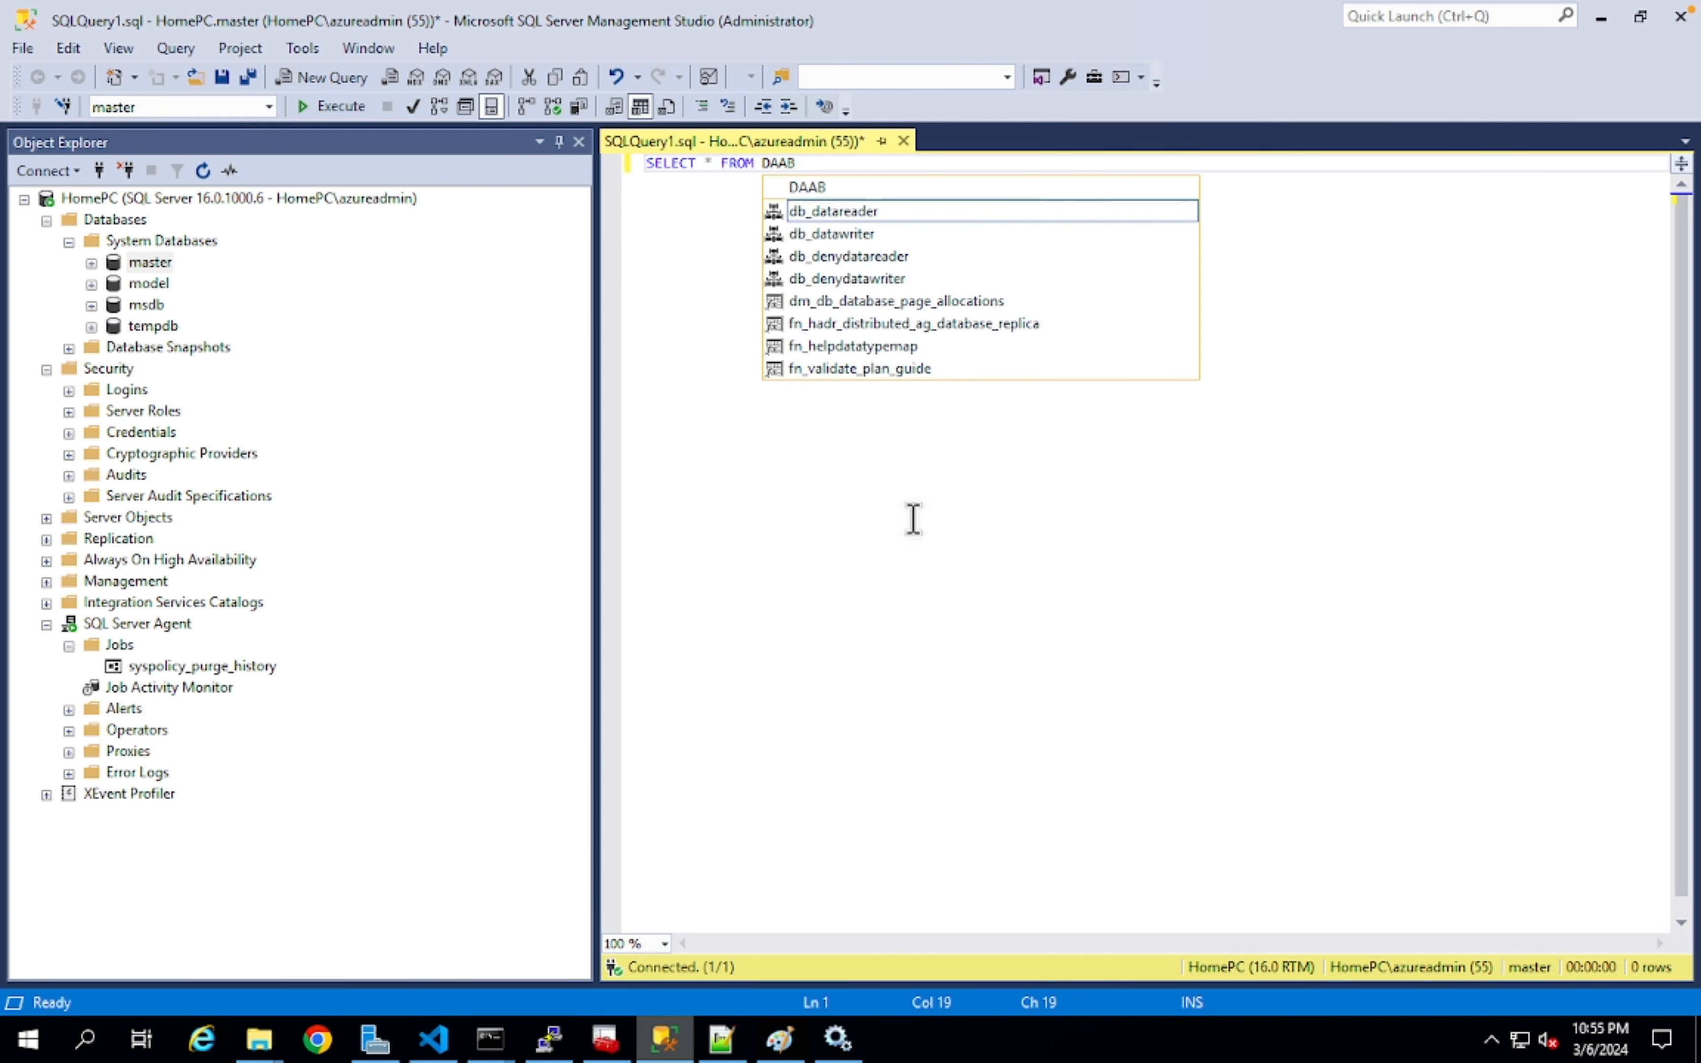
type("ABASES")
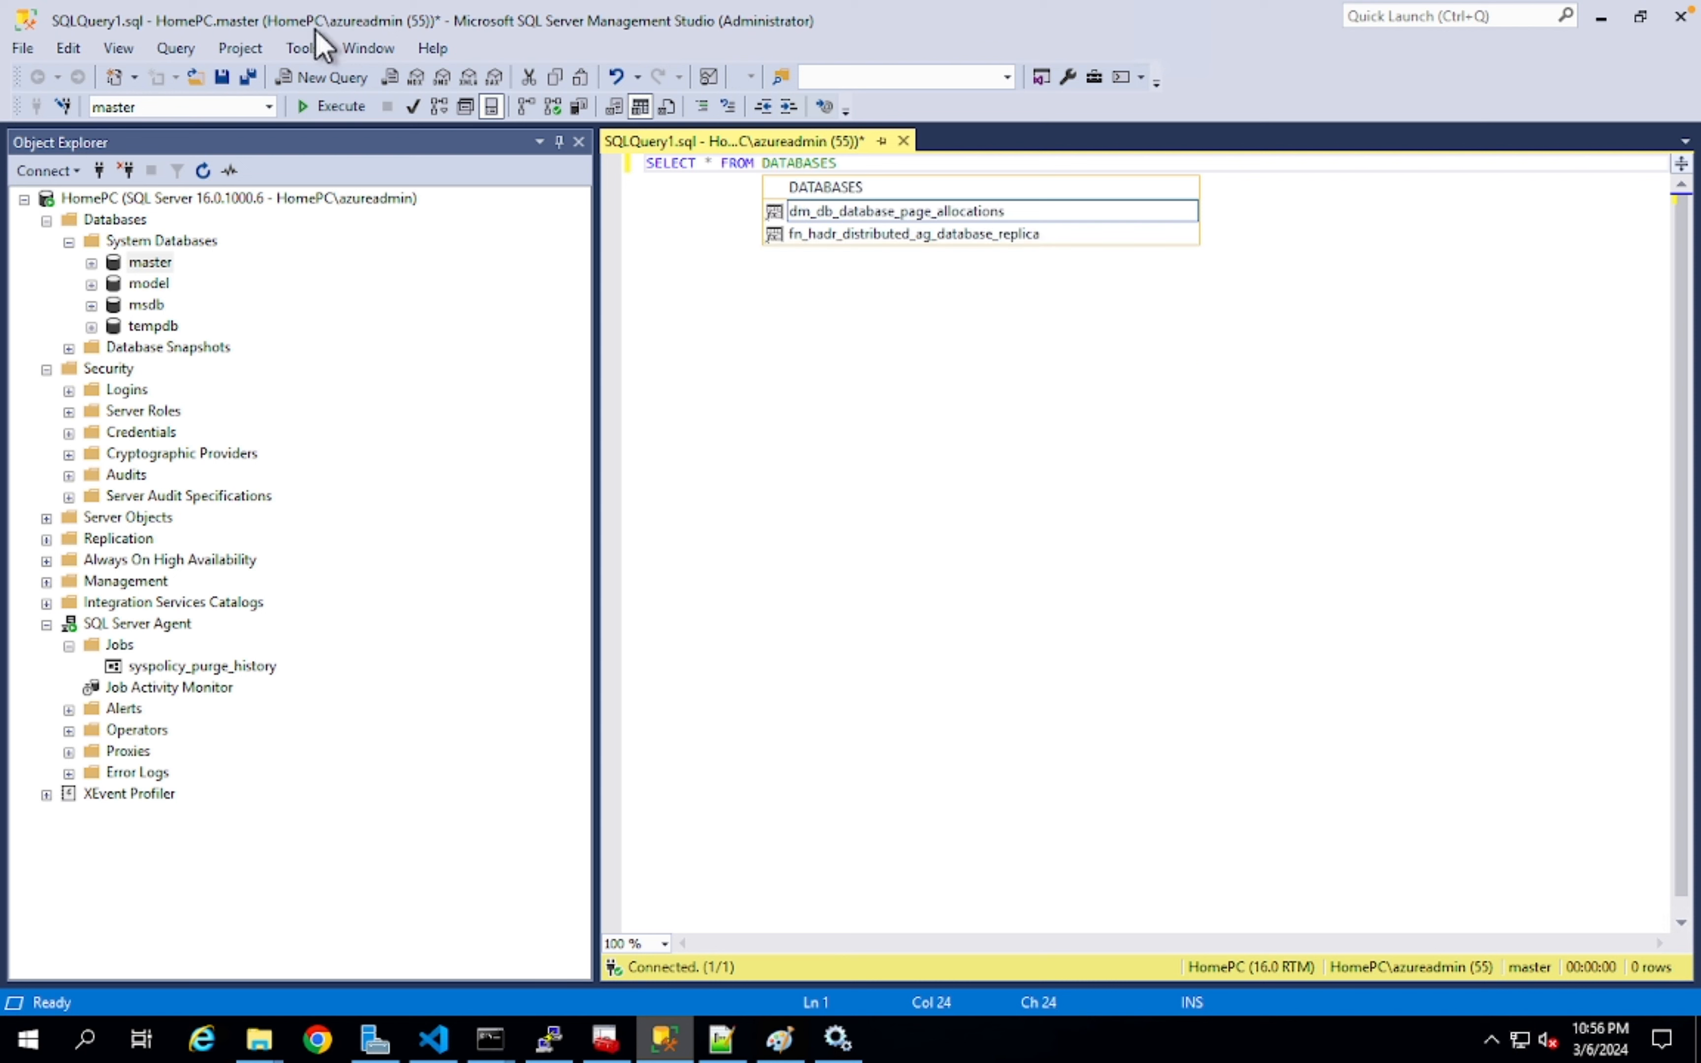
left_click(335, 106)
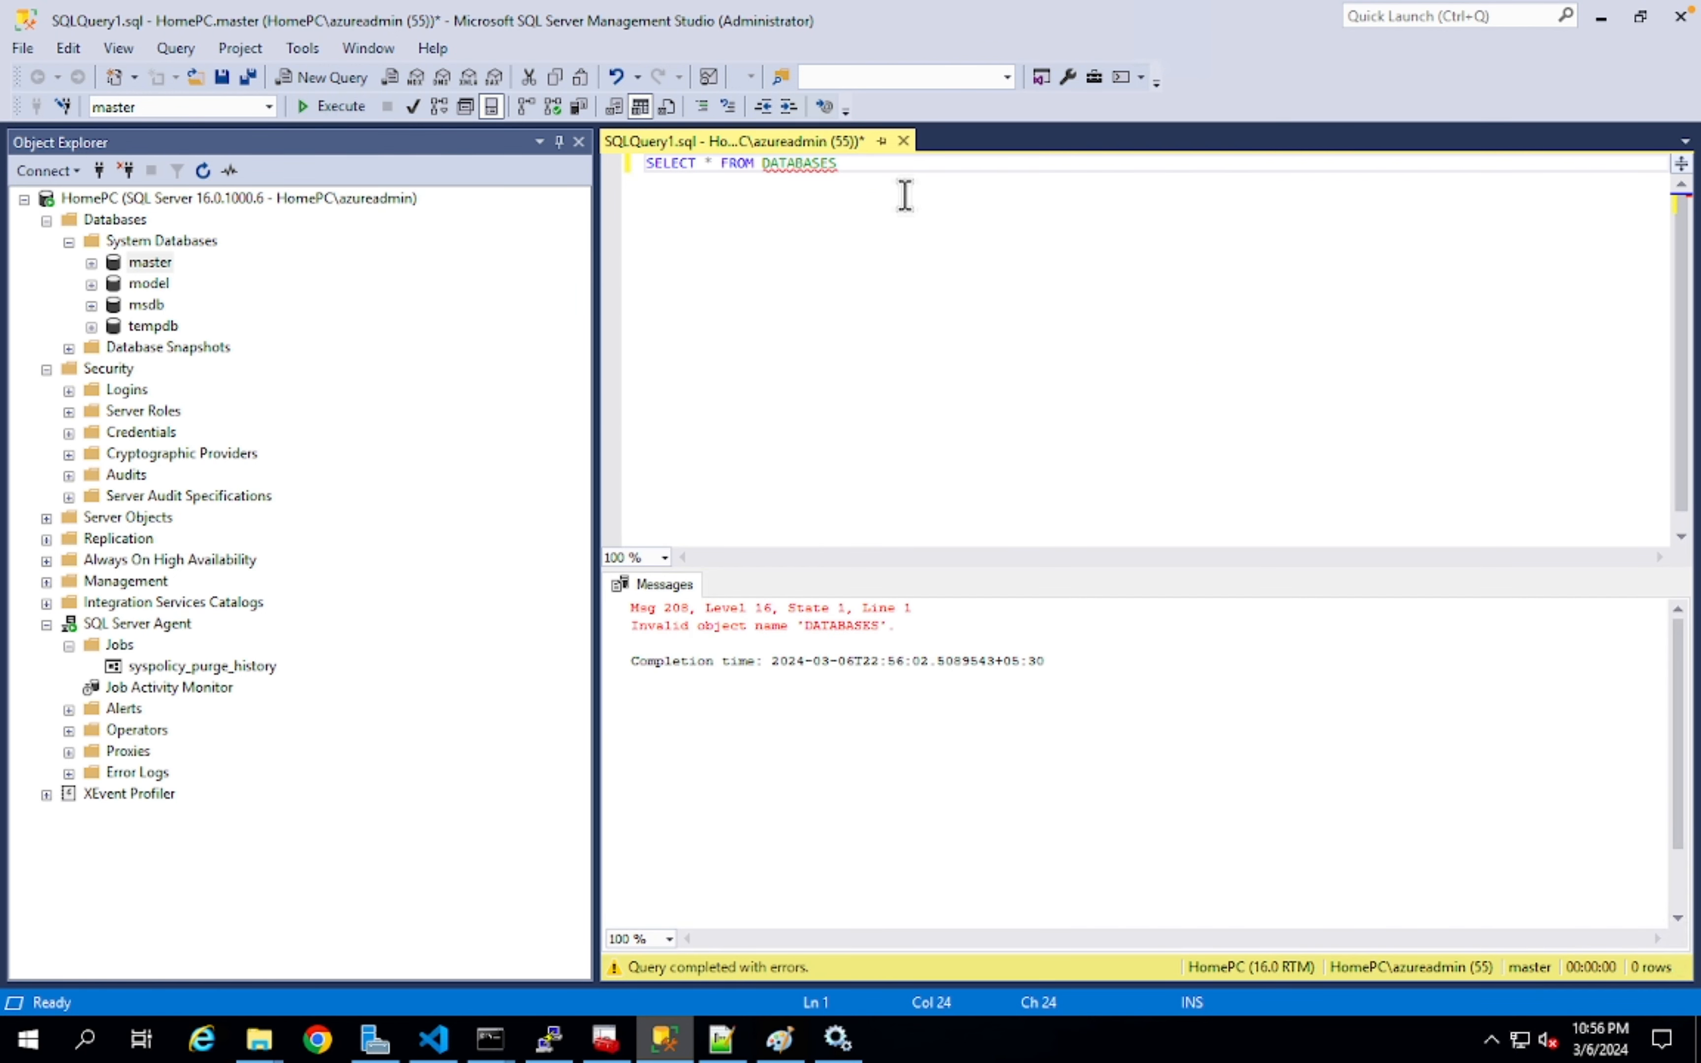
key("BackSpace")
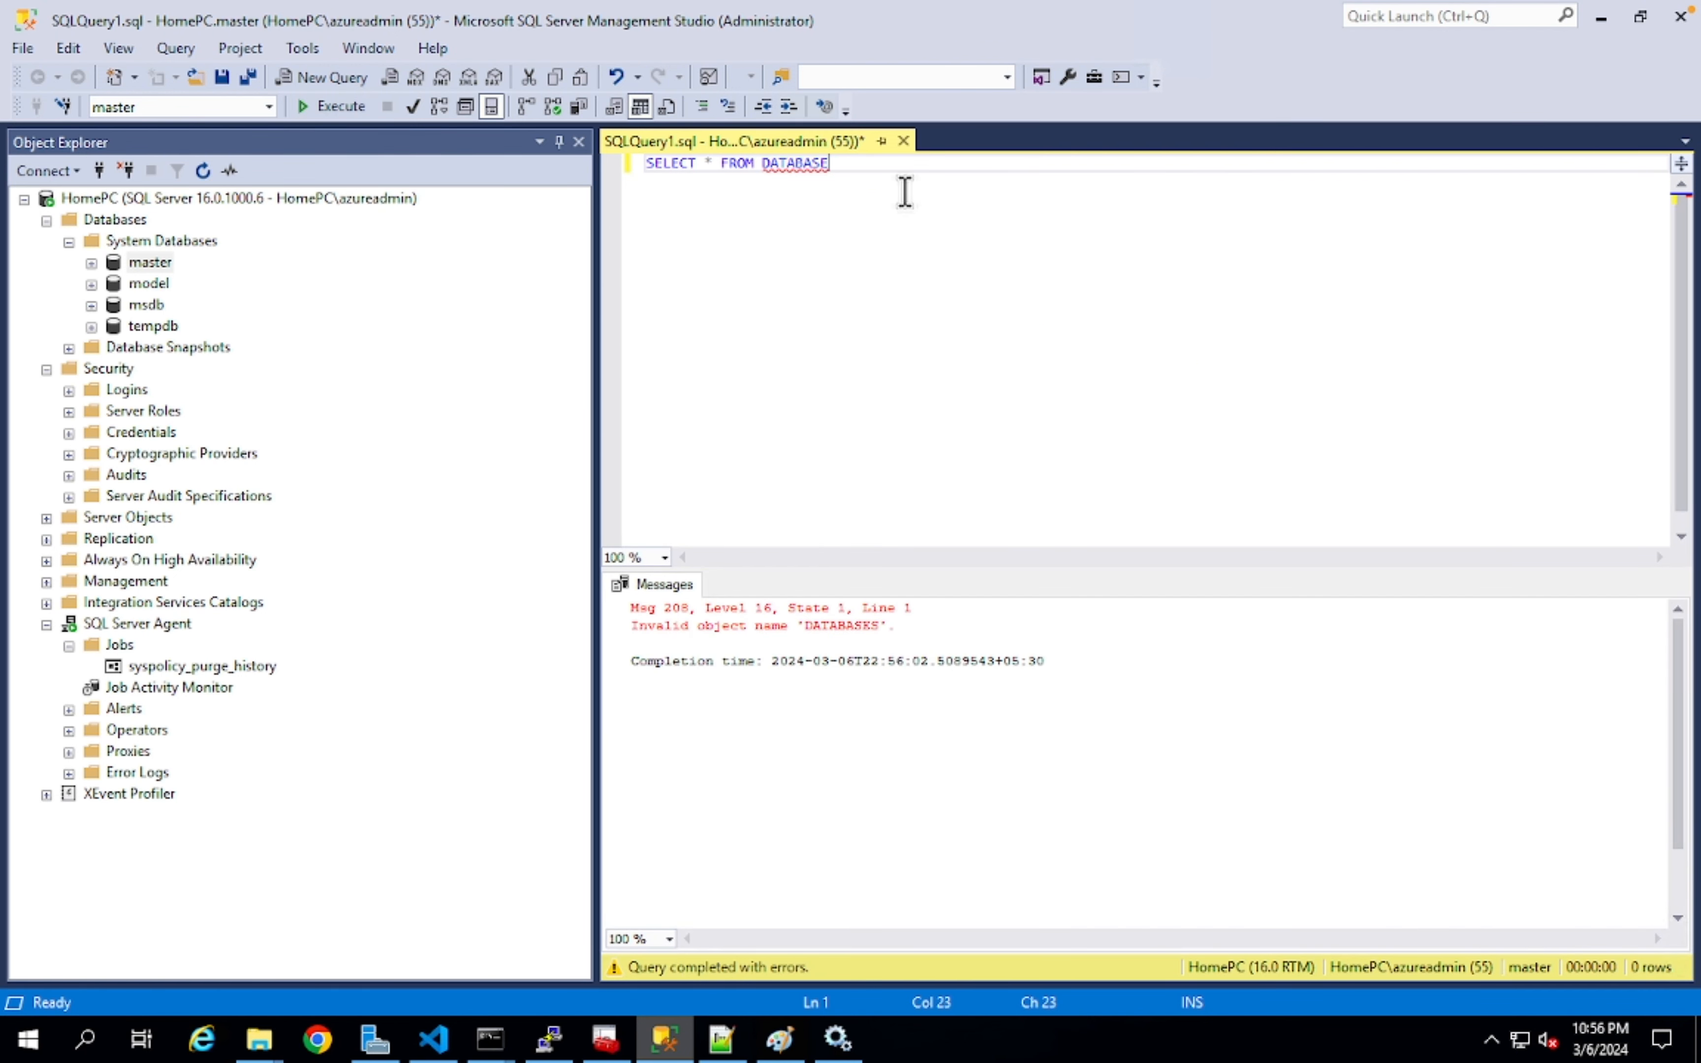
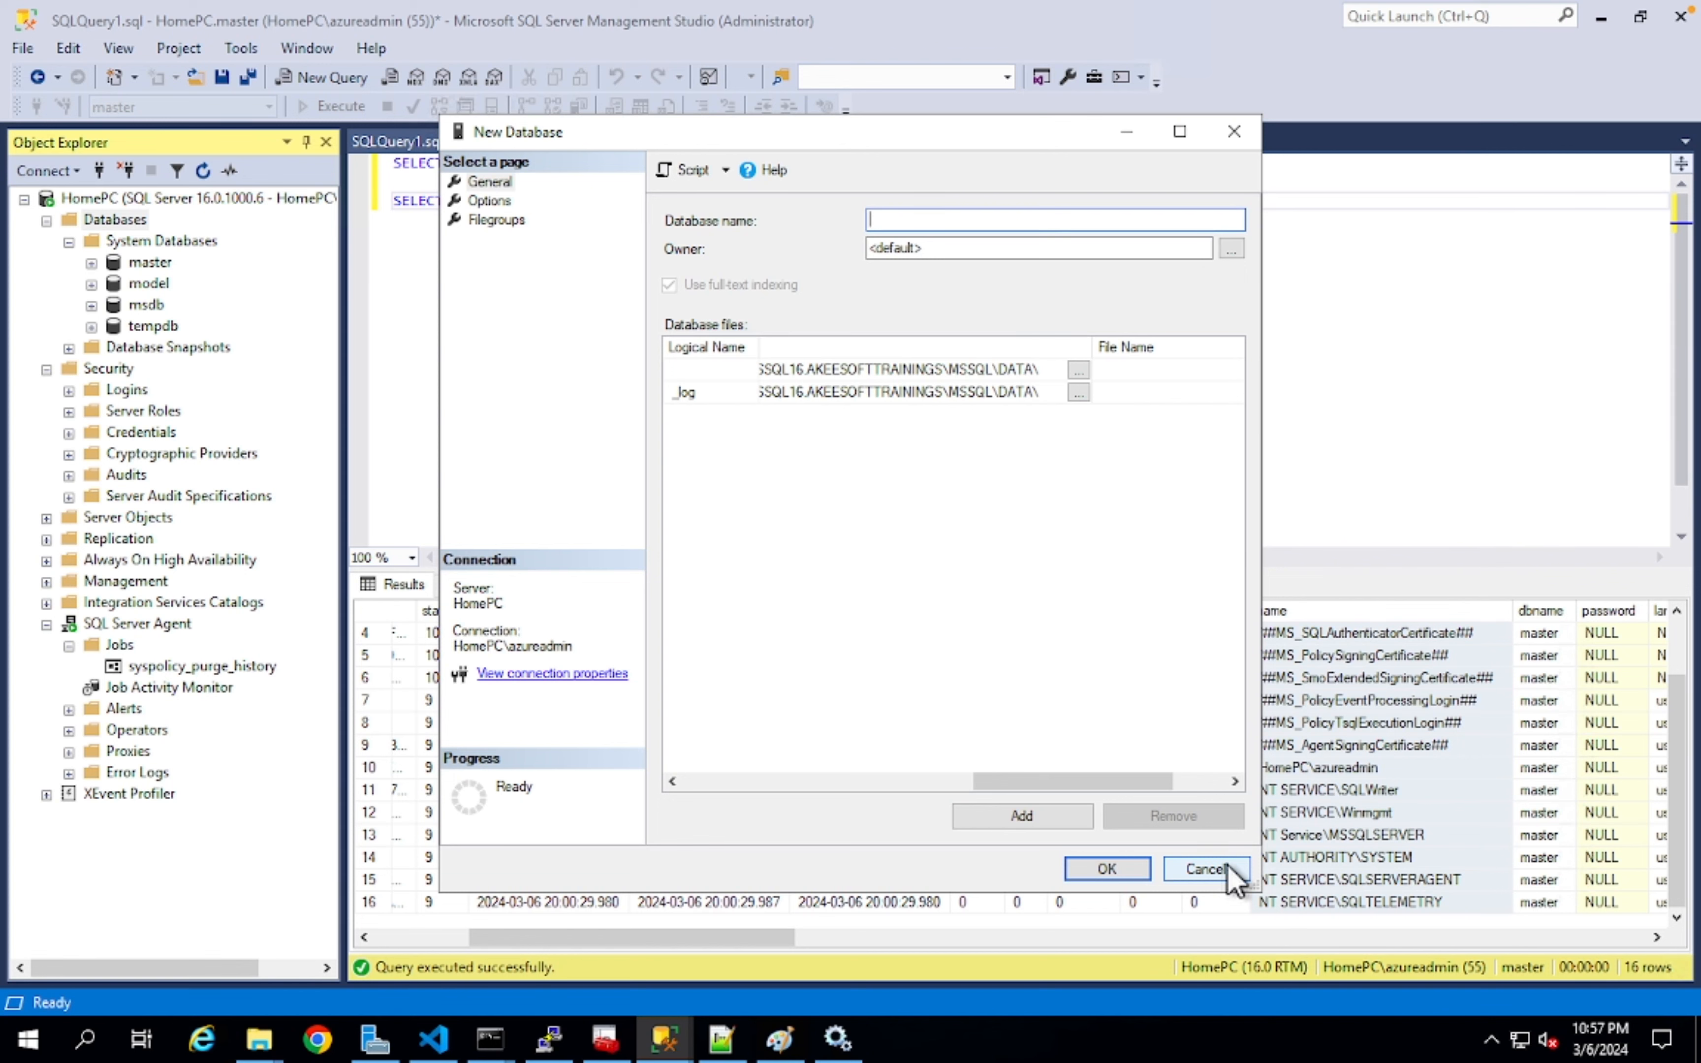
- Cancel the New Database dialog and return to the 16-row SYSLOGINS results
left_click(1204, 869)
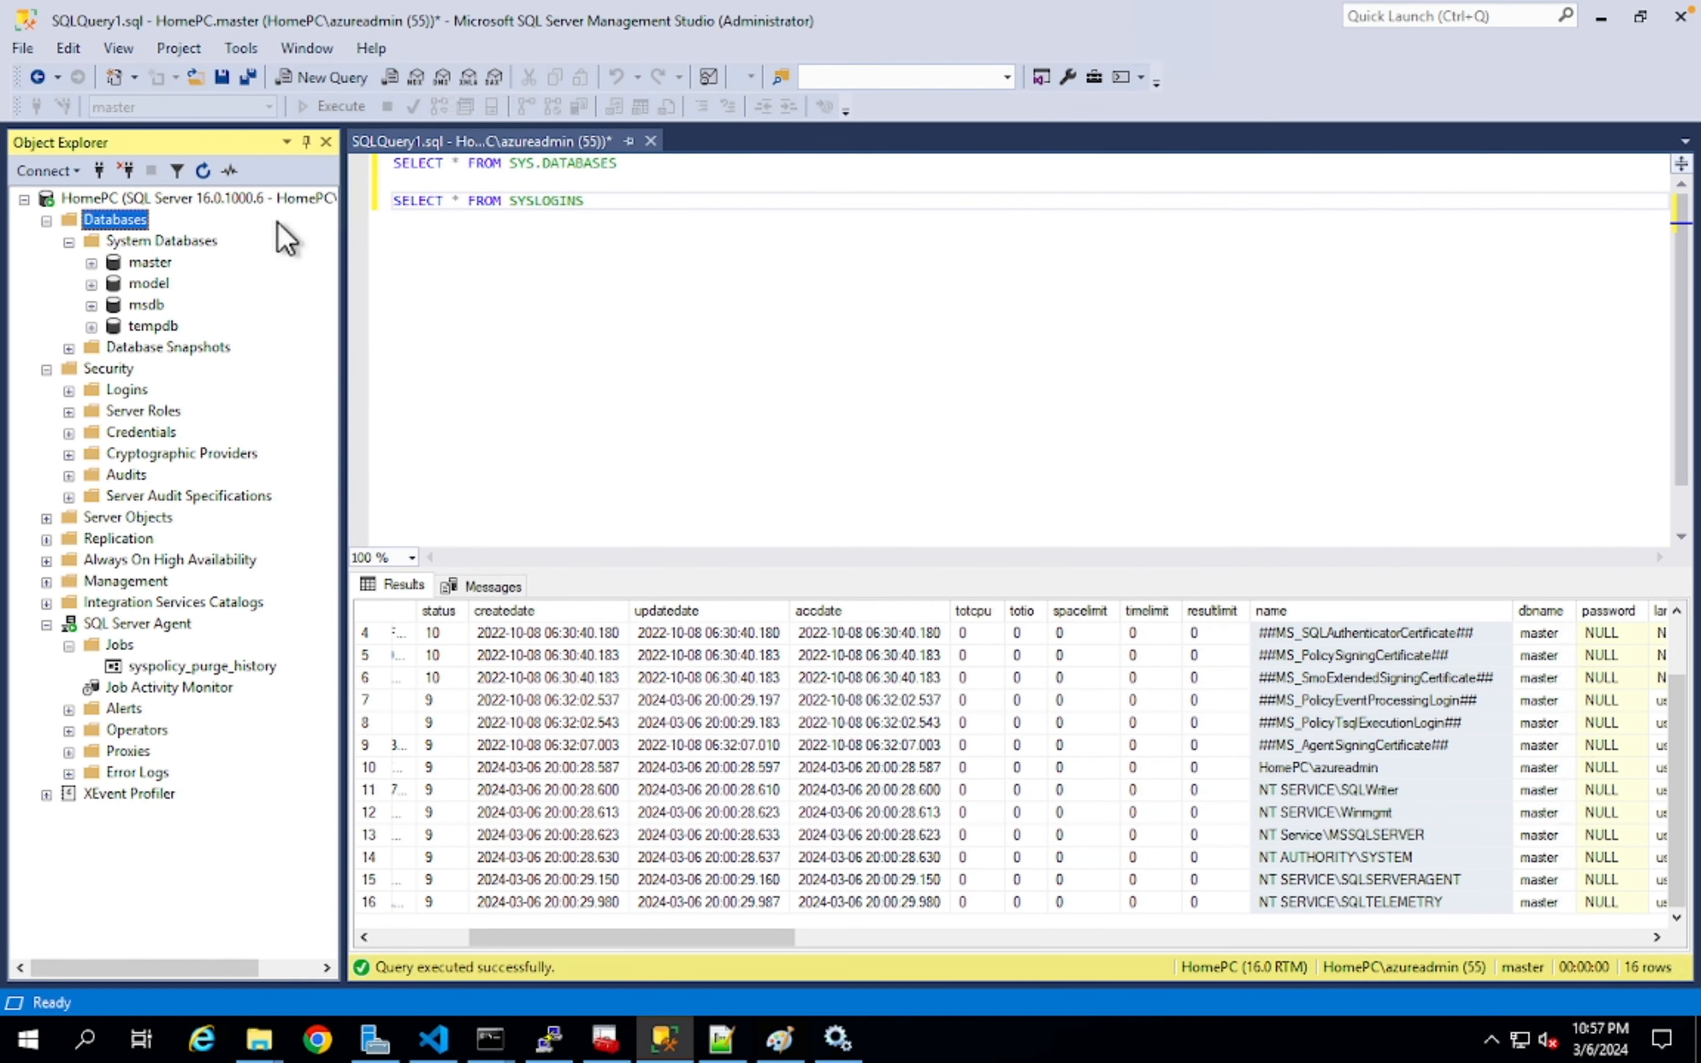
- Query USE MSDB / SELECT * FROM SYSJOBS, then open a New Job dialog from Jobs
left_click(147, 304)
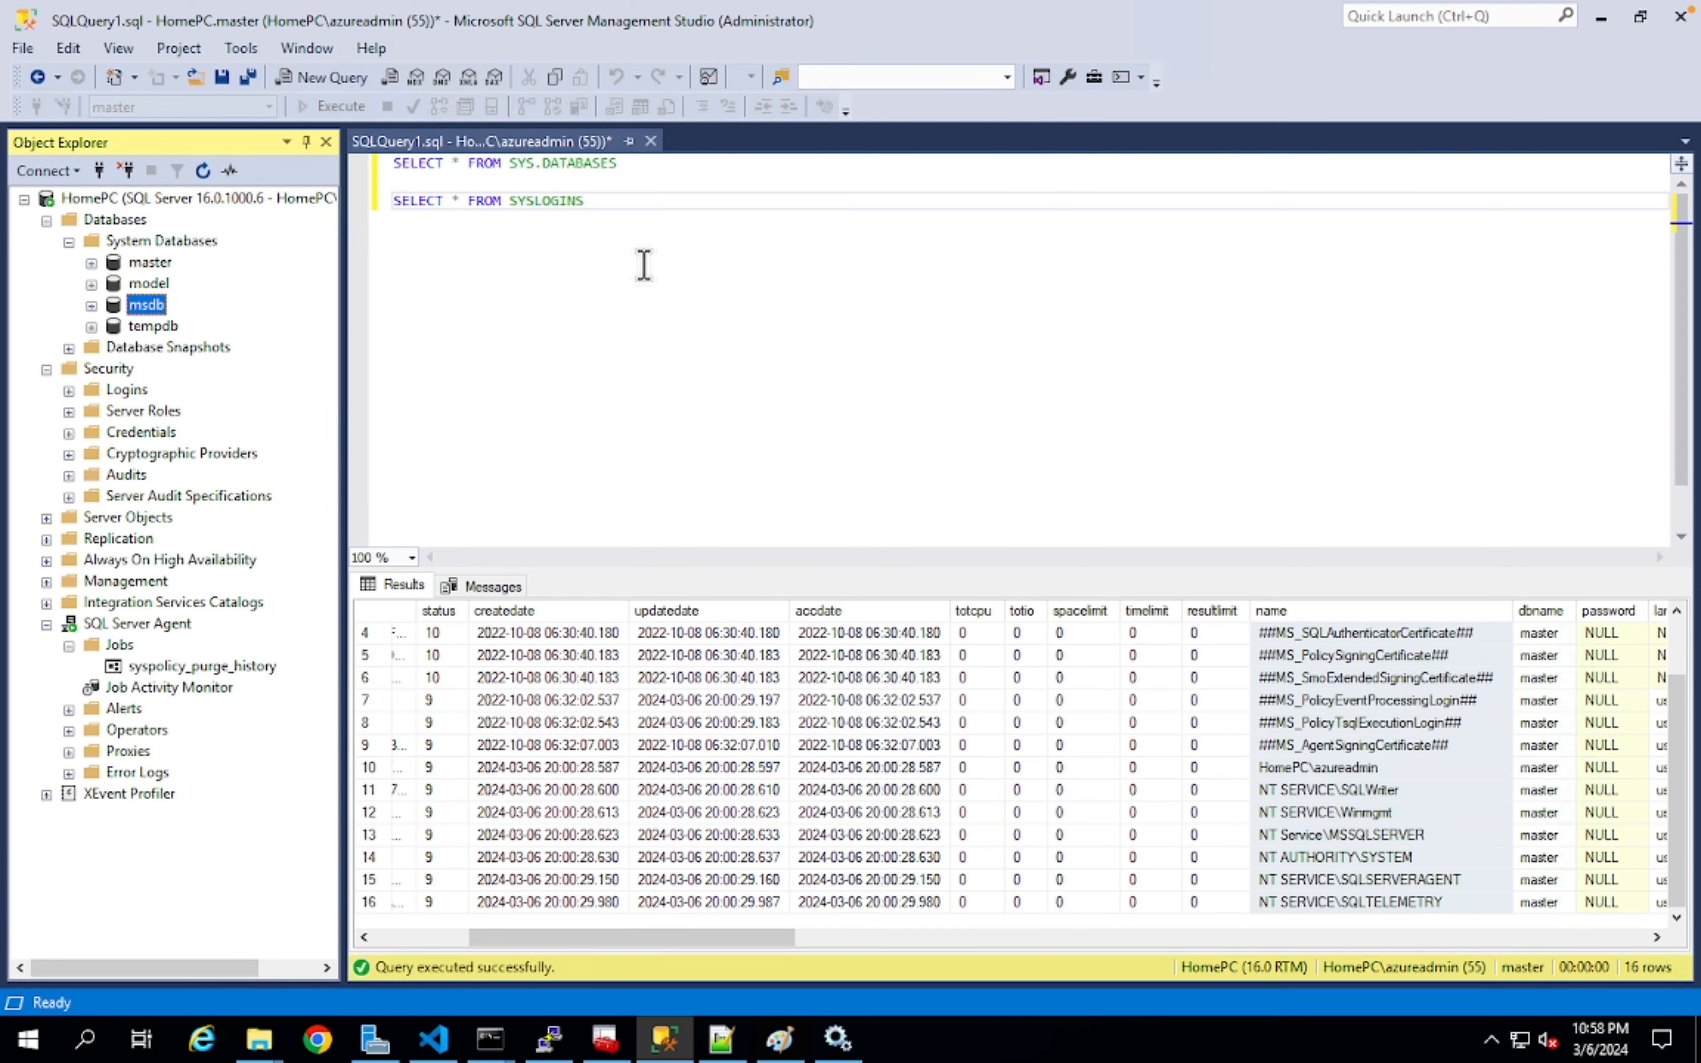
left_click(693, 257)
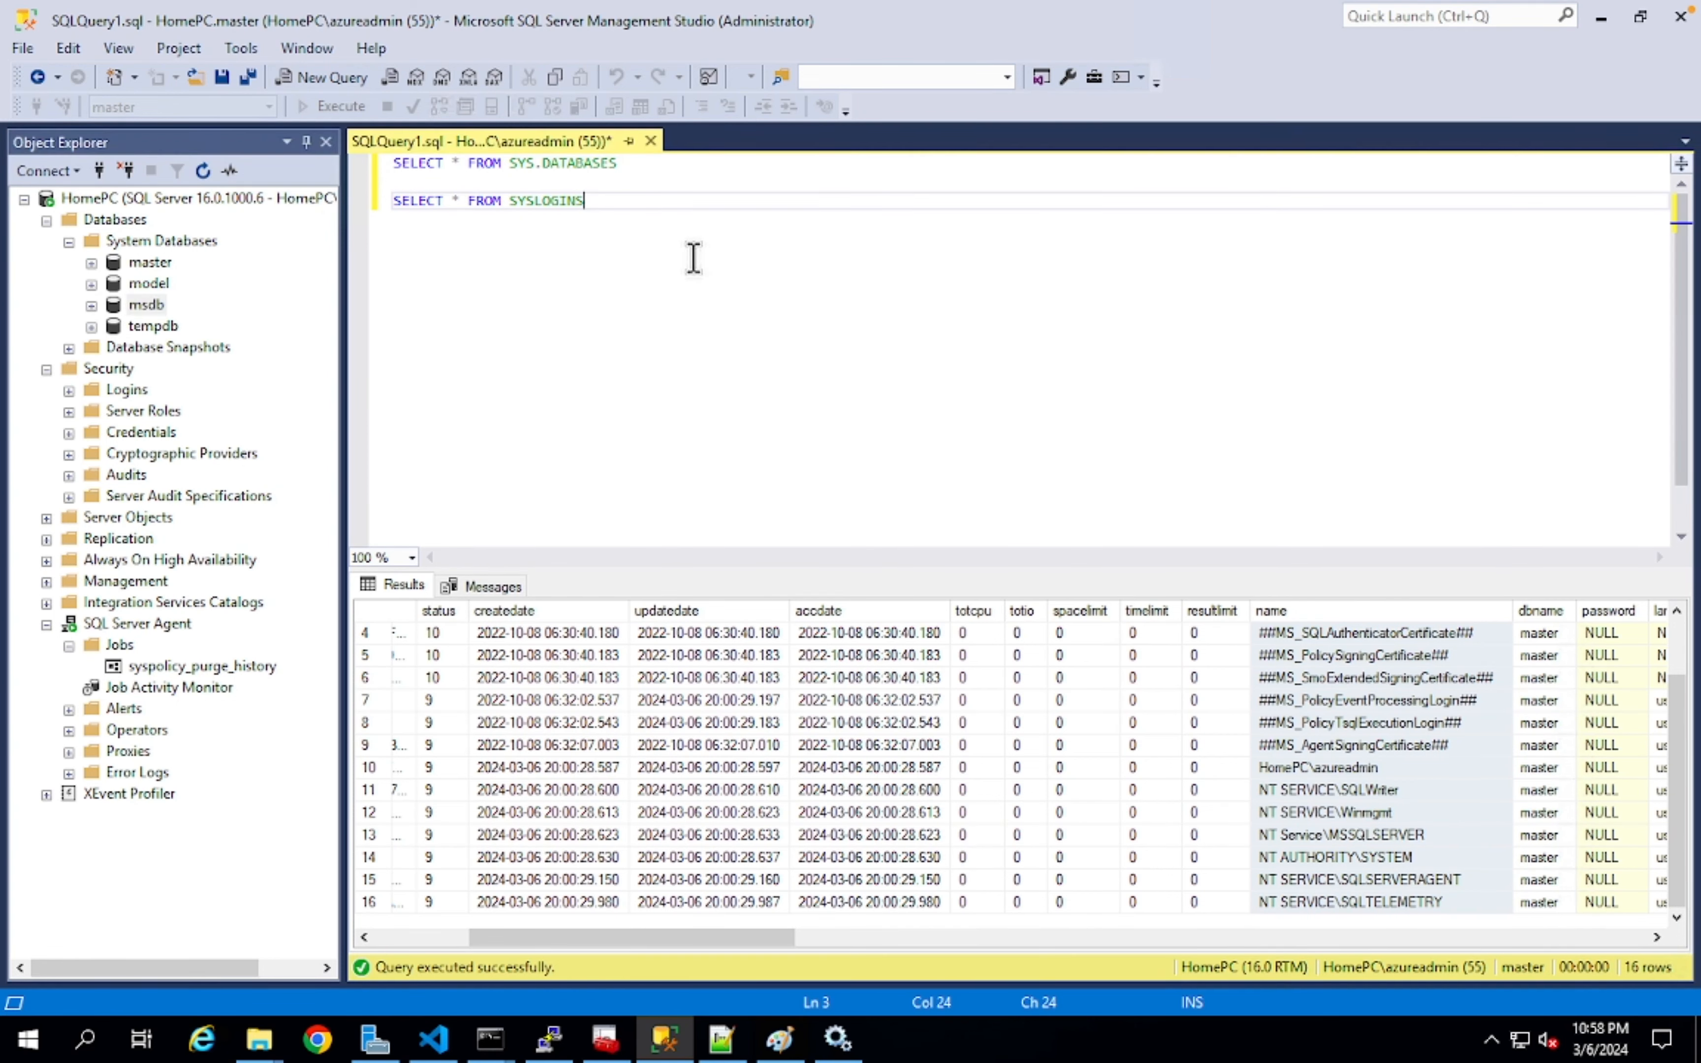
right_click(141, 306)
left_click(206, 321)
left_click(773, 141)
type("USE MSDB")
key("Return")
key("Return")
type("SELECT * FROM SYSJOBS")
right_click(120, 645)
left_click(182, 659)
- Create the TEST job and rerun sysjobs to see it beside syspolicy_purge_history
type("TEST")
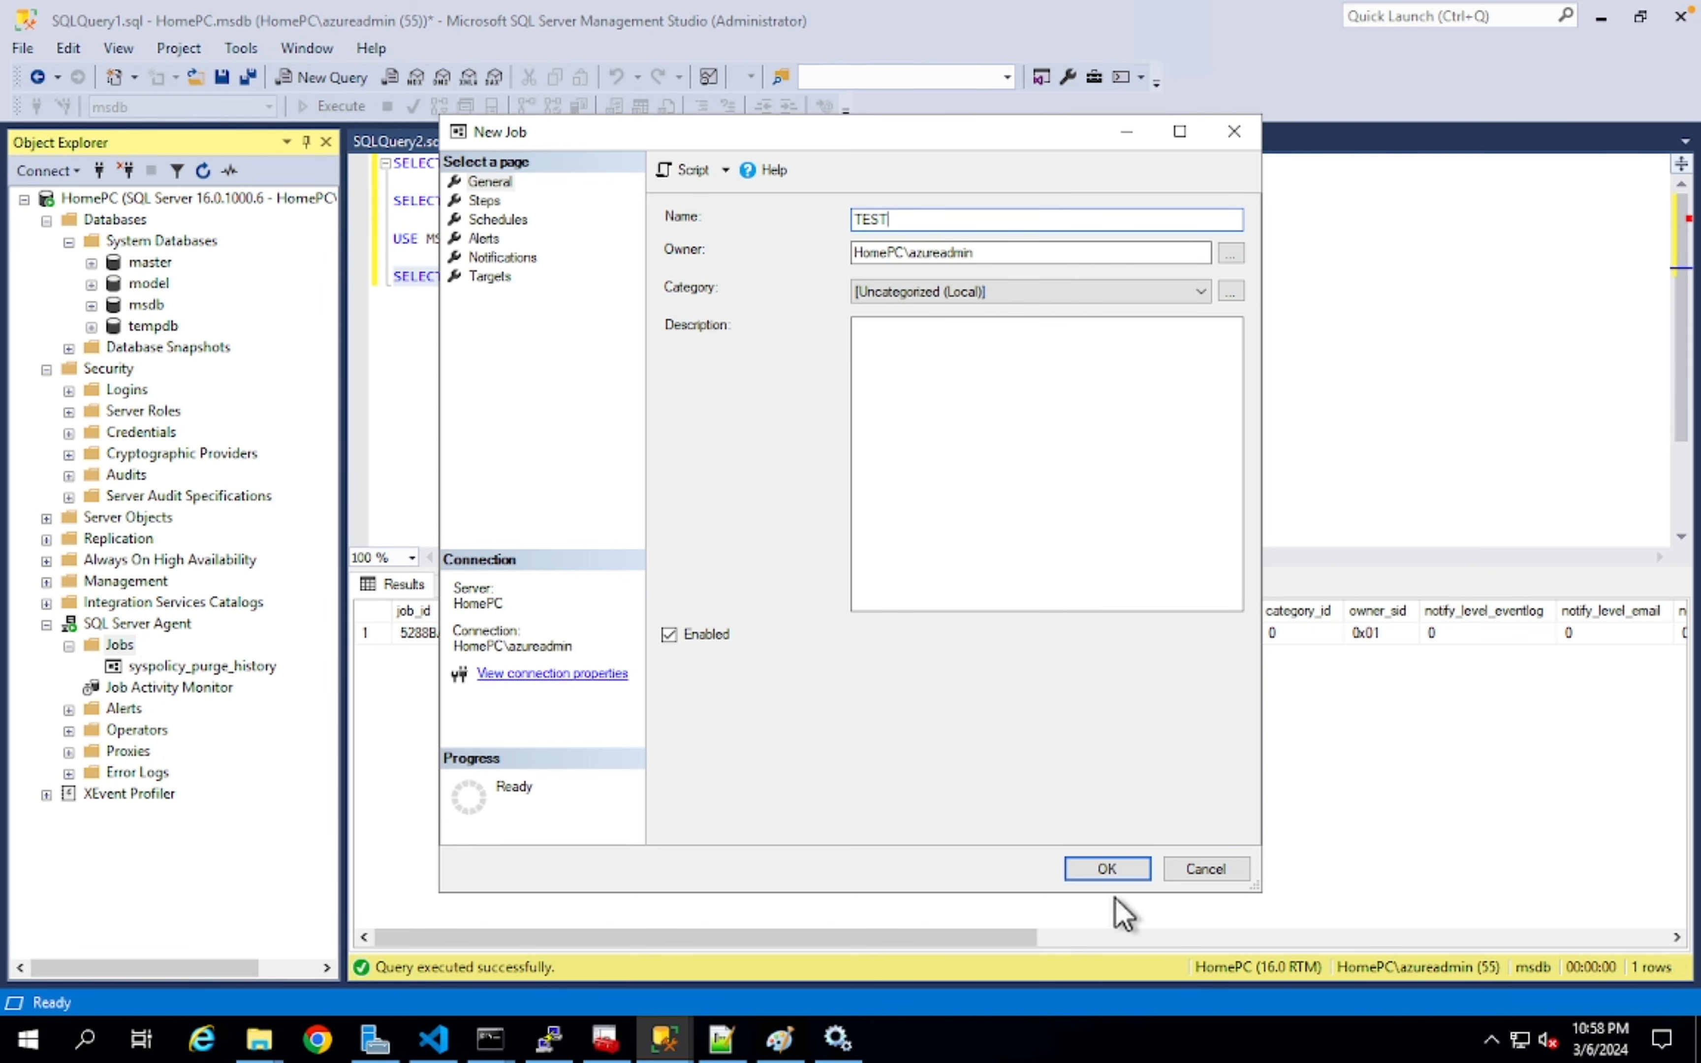
left_click(1109, 870)
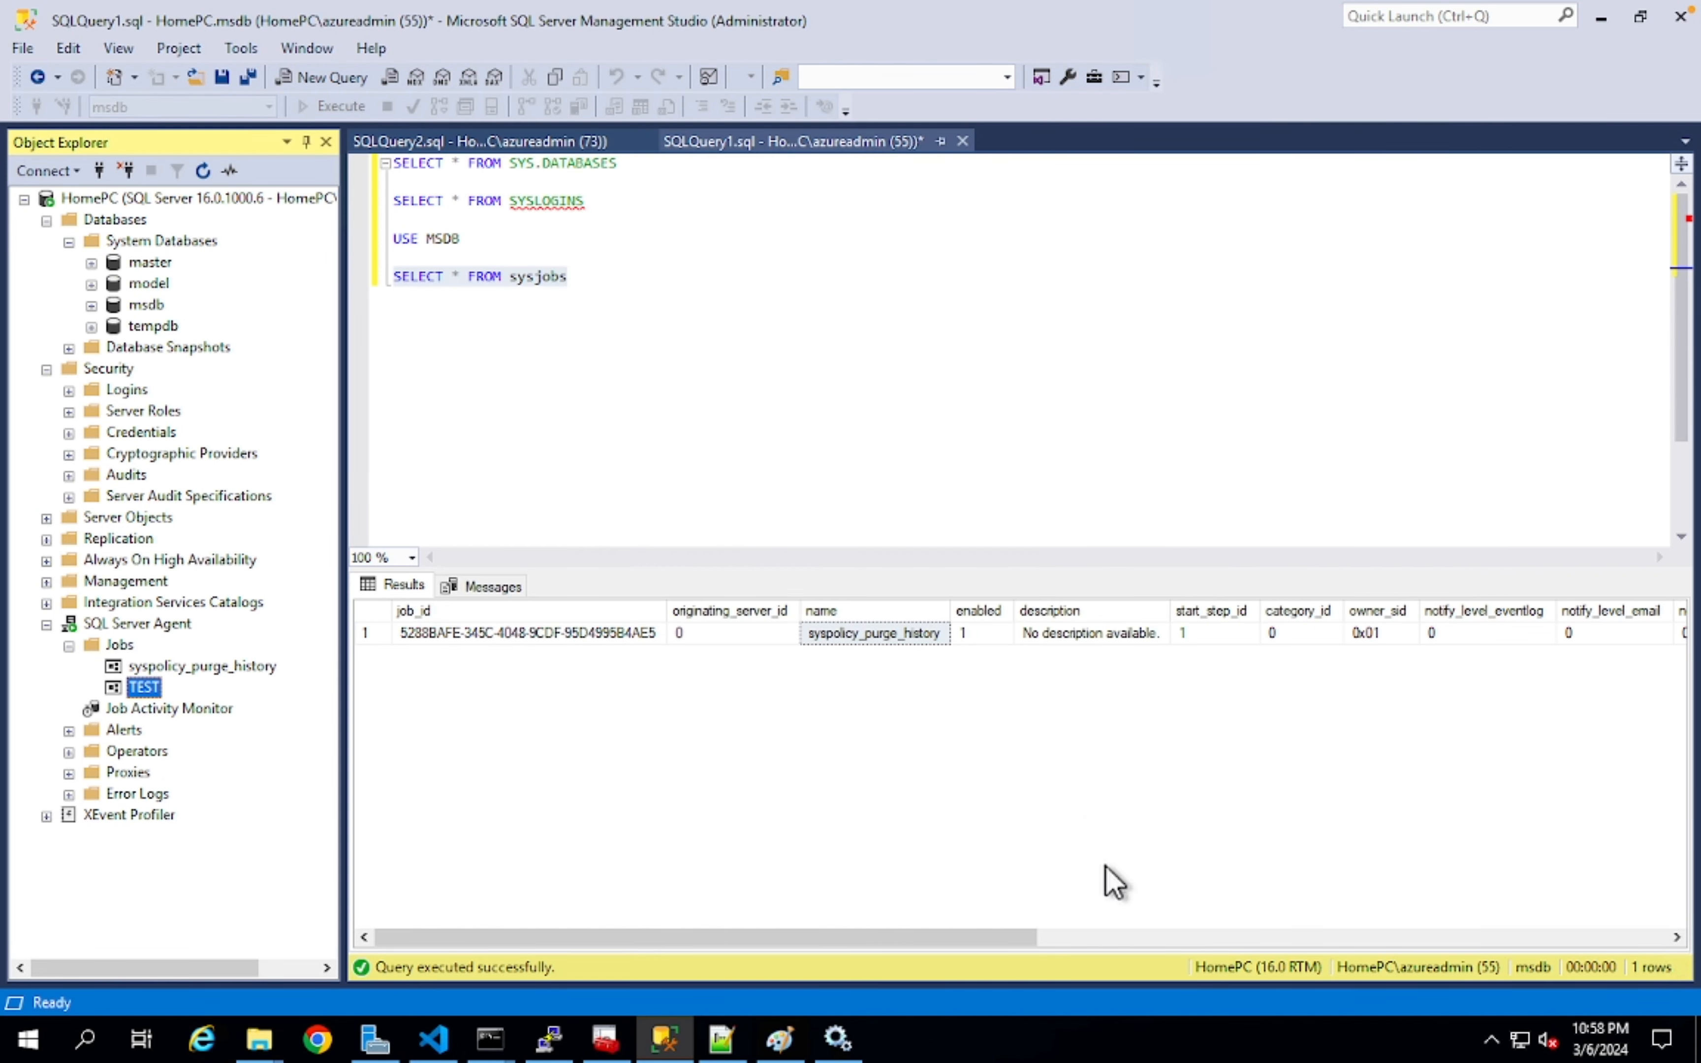
left_click_drag(680, 303, 333, 296)
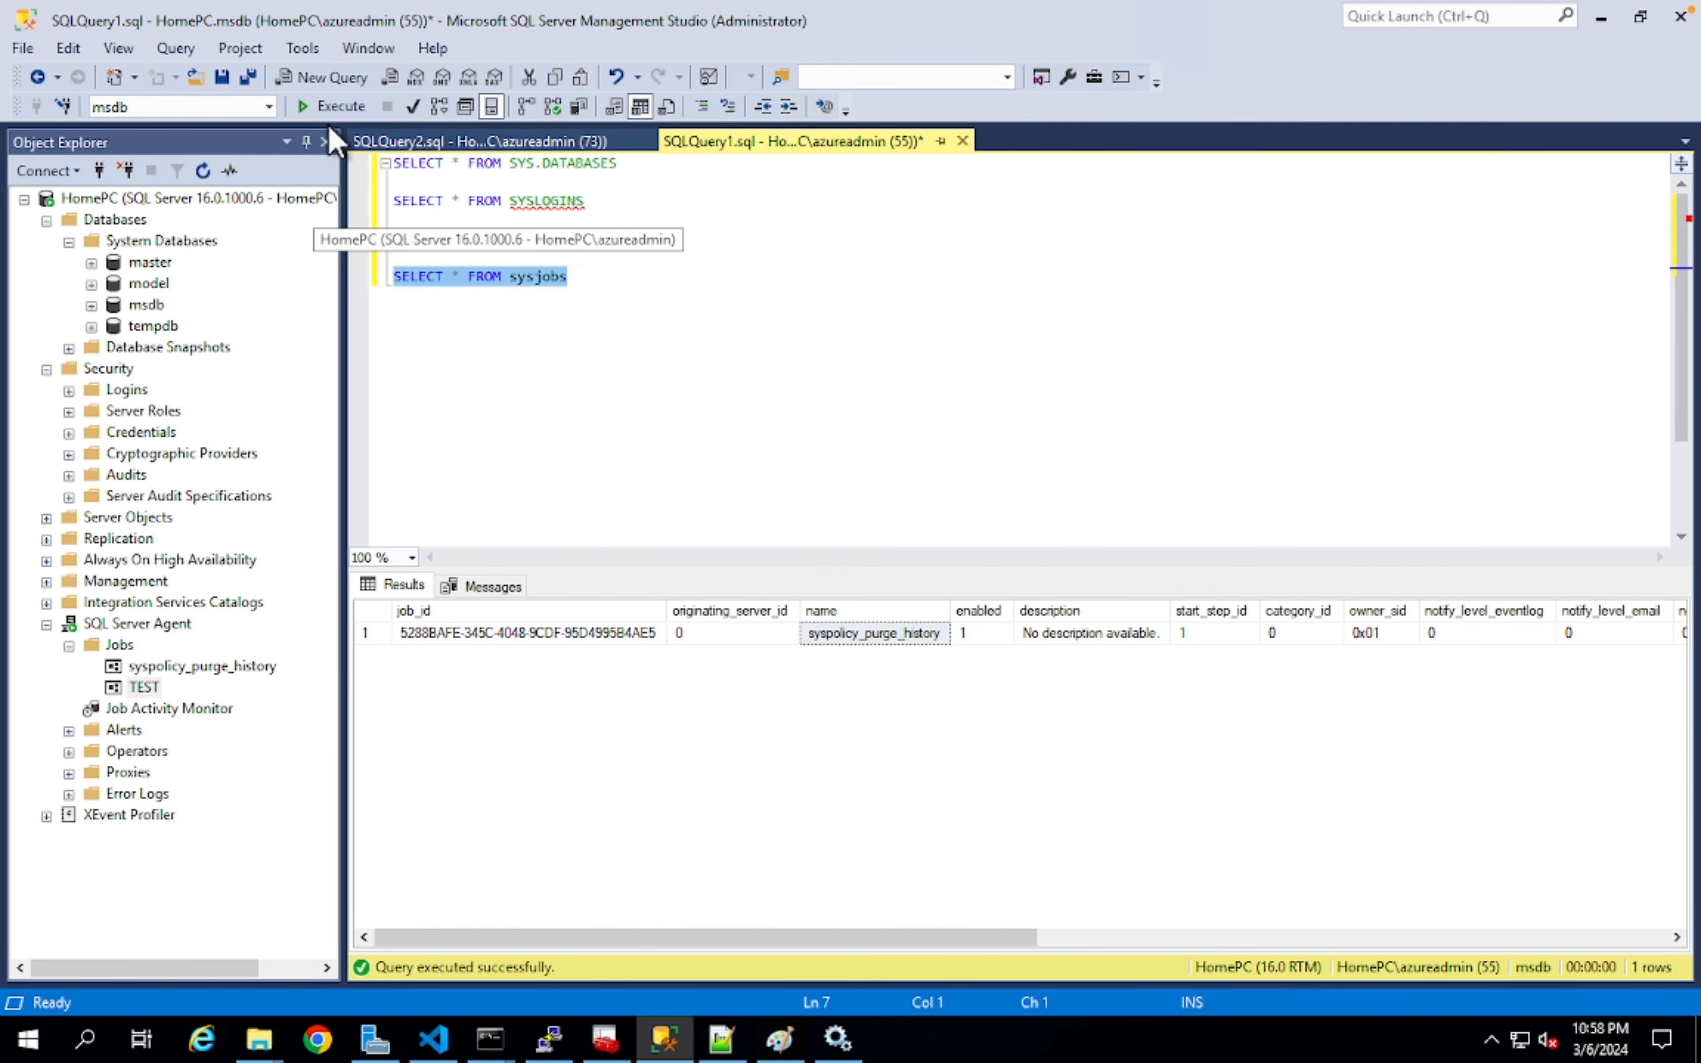
left_click(335, 107)
left_click(858, 655)
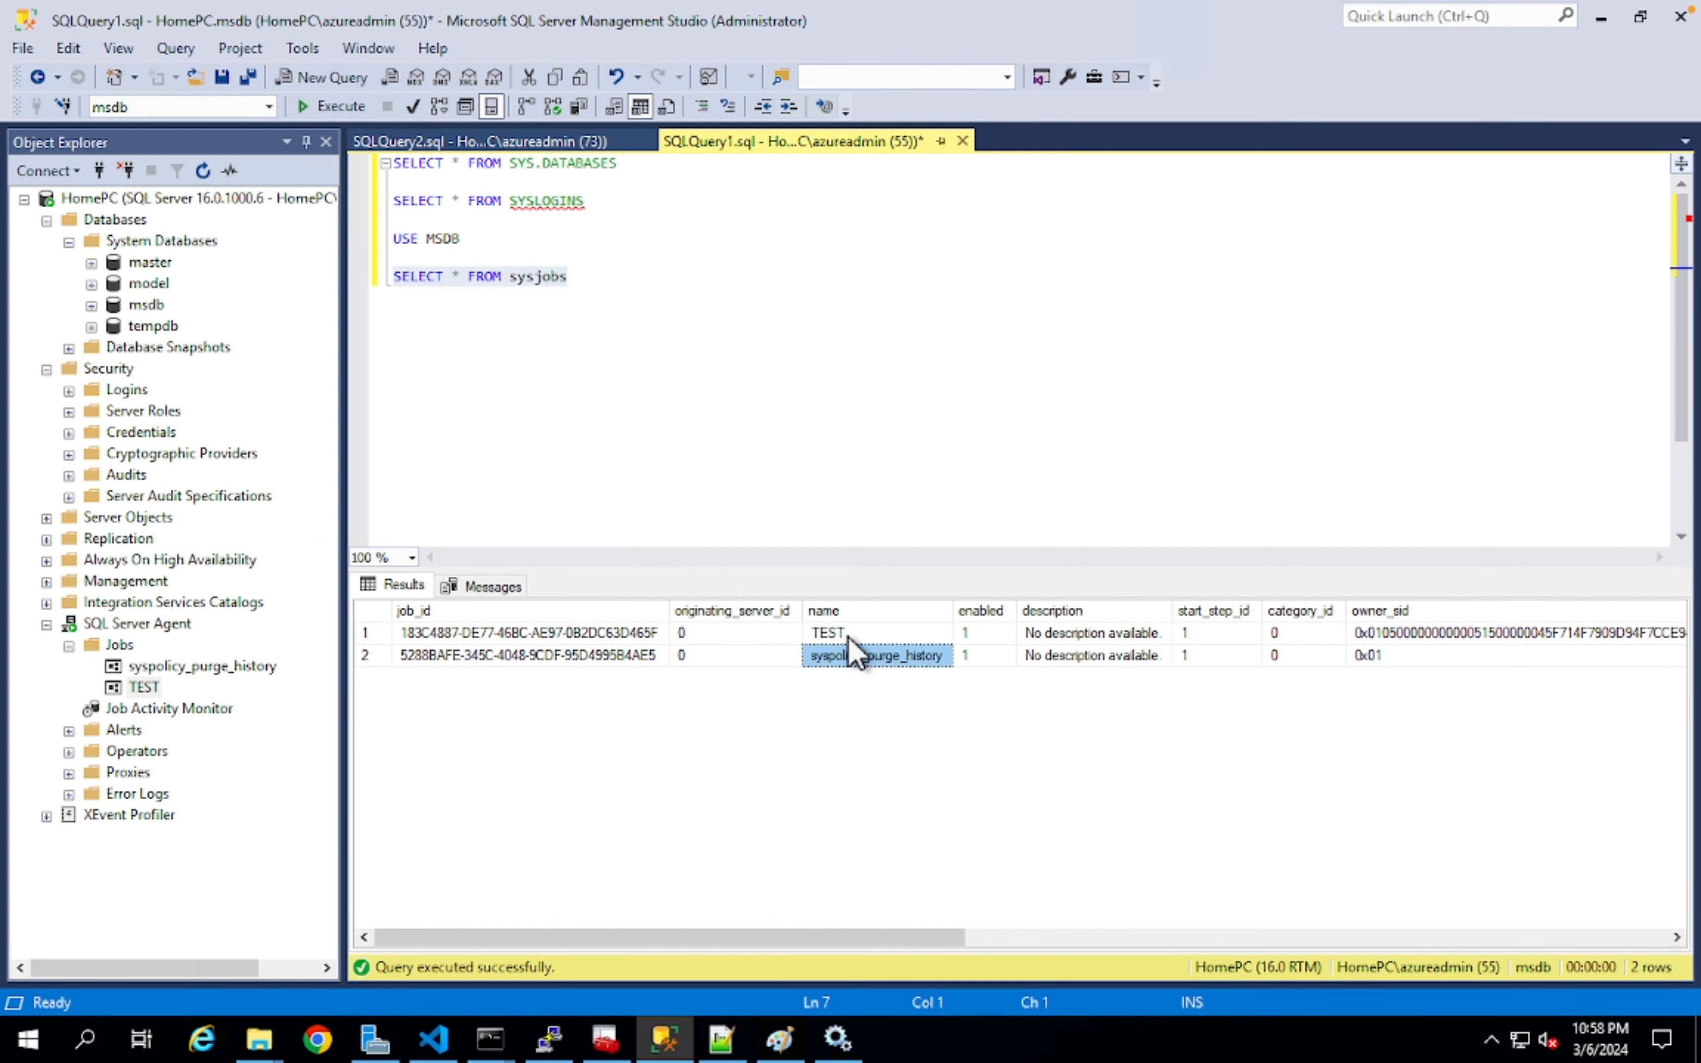
left_click(848, 634)
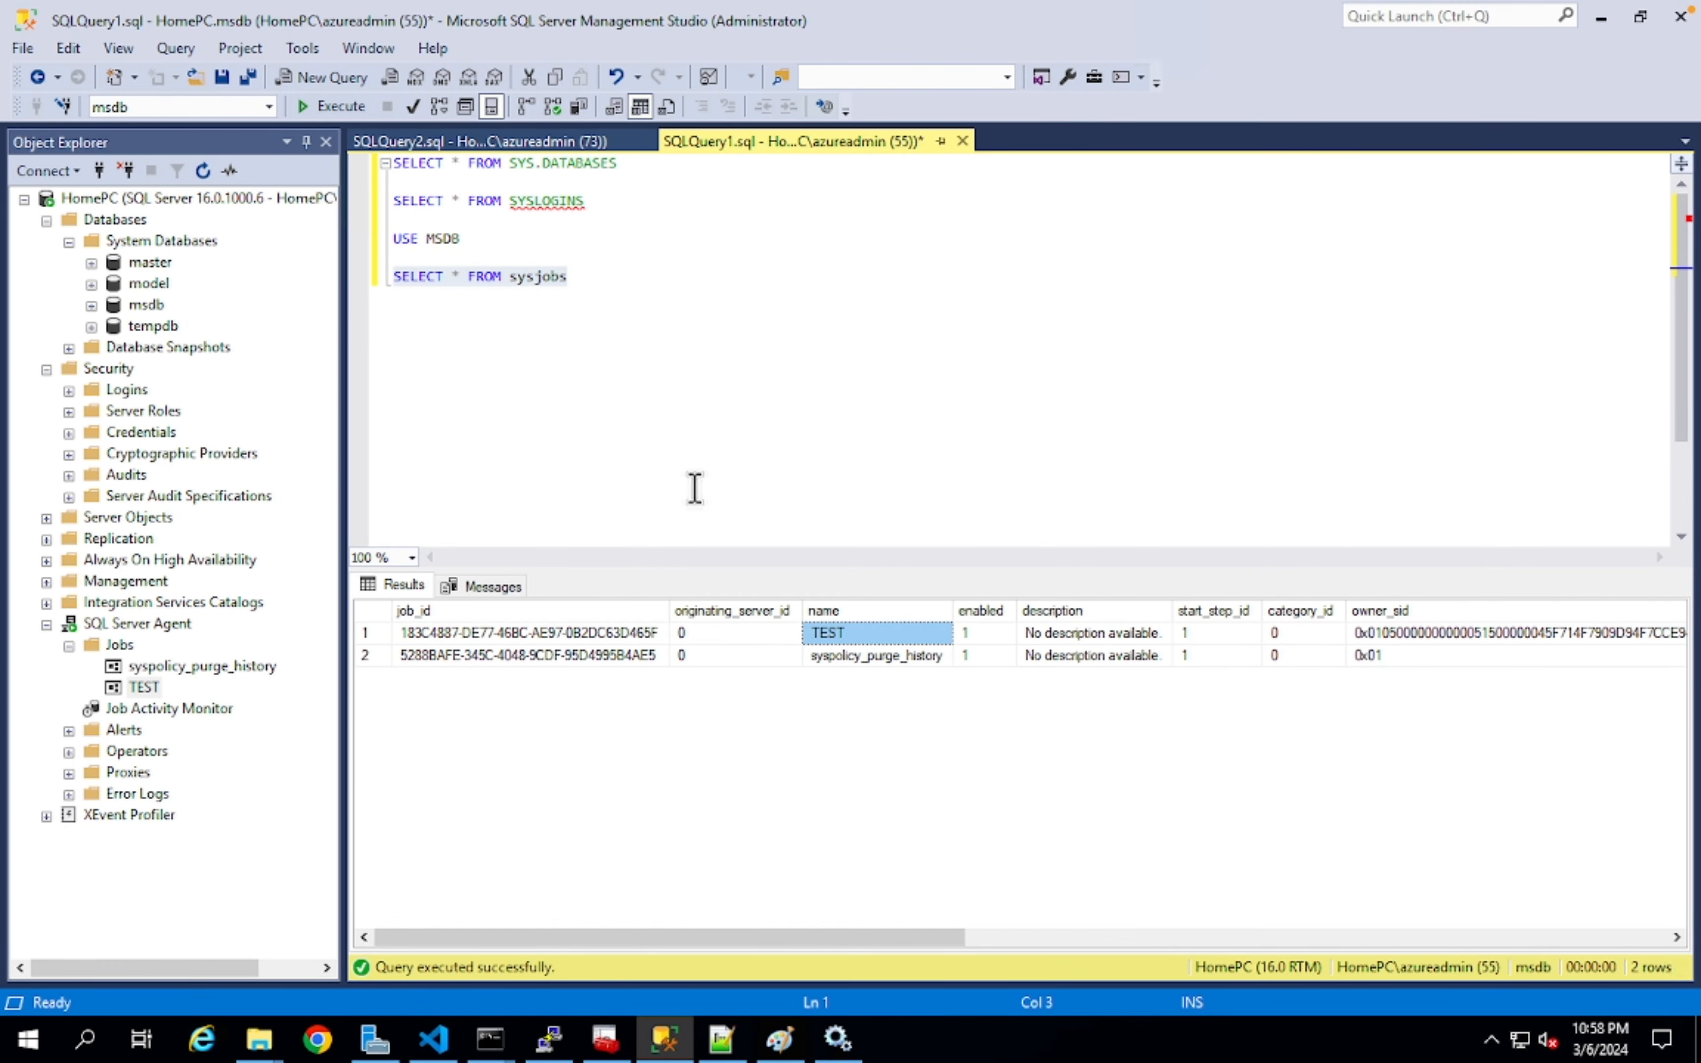
- Start a new SELECT line below the existing queries
left_click(691, 306)
key("Return")
key("Return")
type("SELECT")
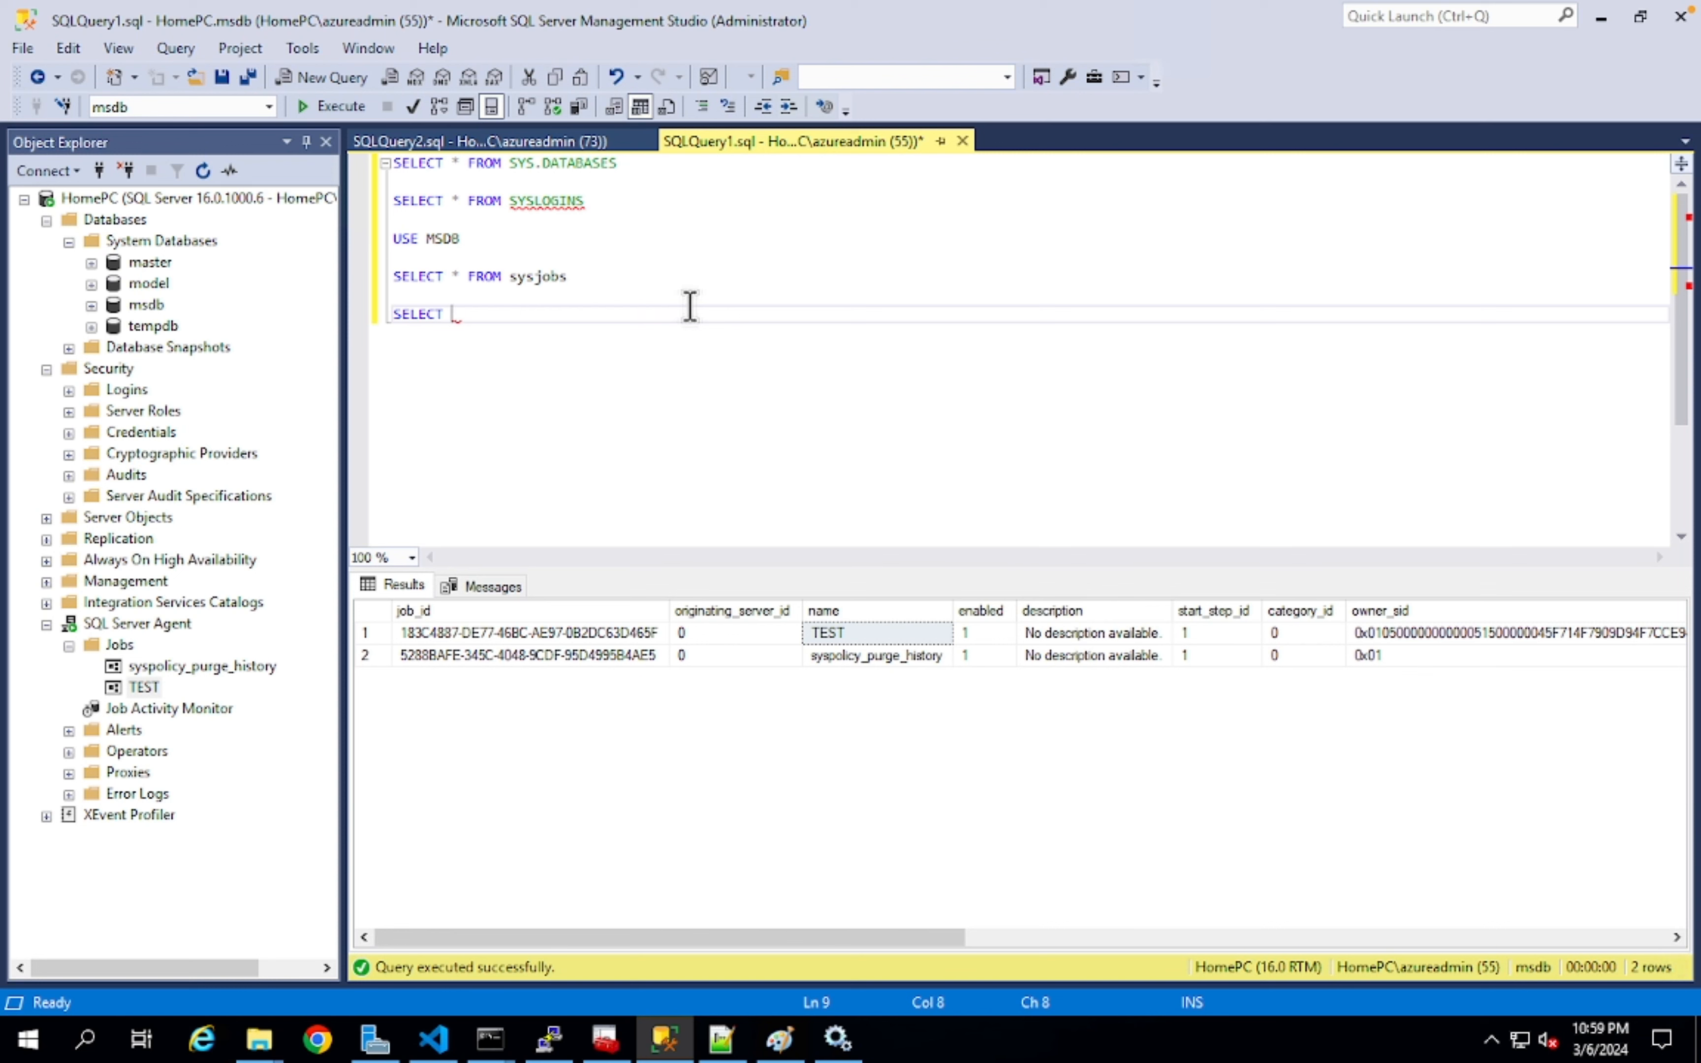
- Inspect the maximized New Database dialog's data and log file paths, then switch to Configuration Manager
right_click(113, 220)
left_click(196, 237)
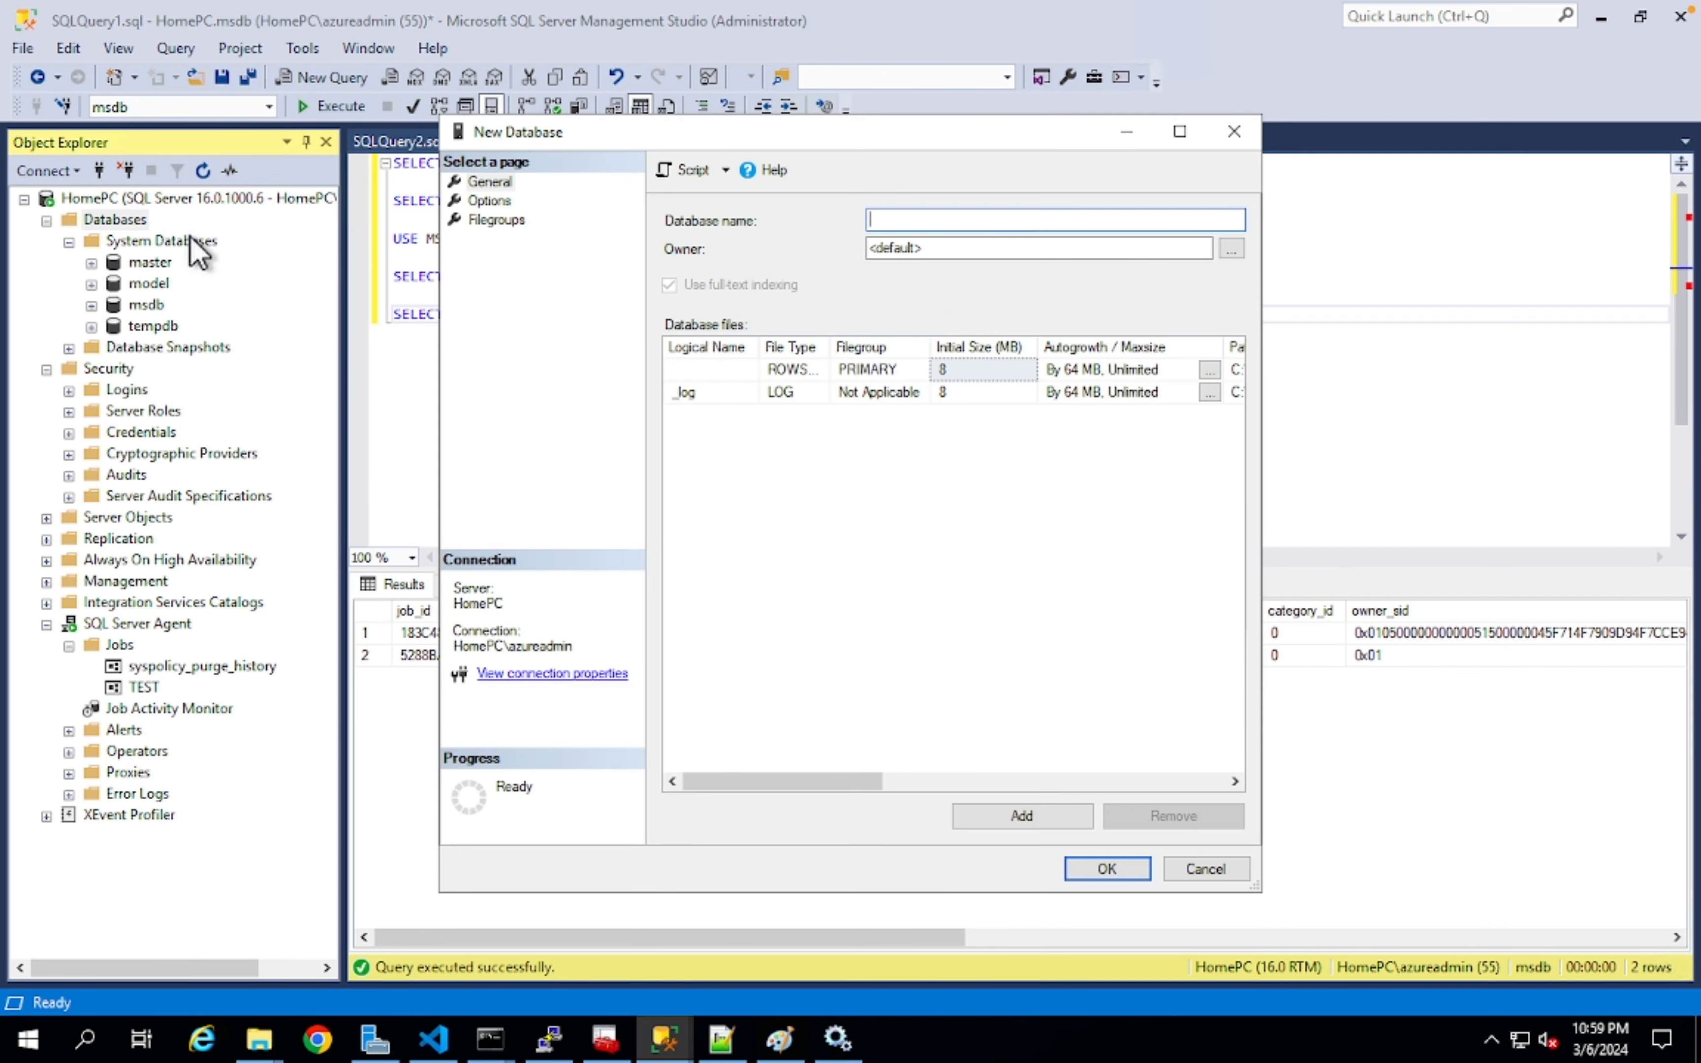
left_click(1179, 132)
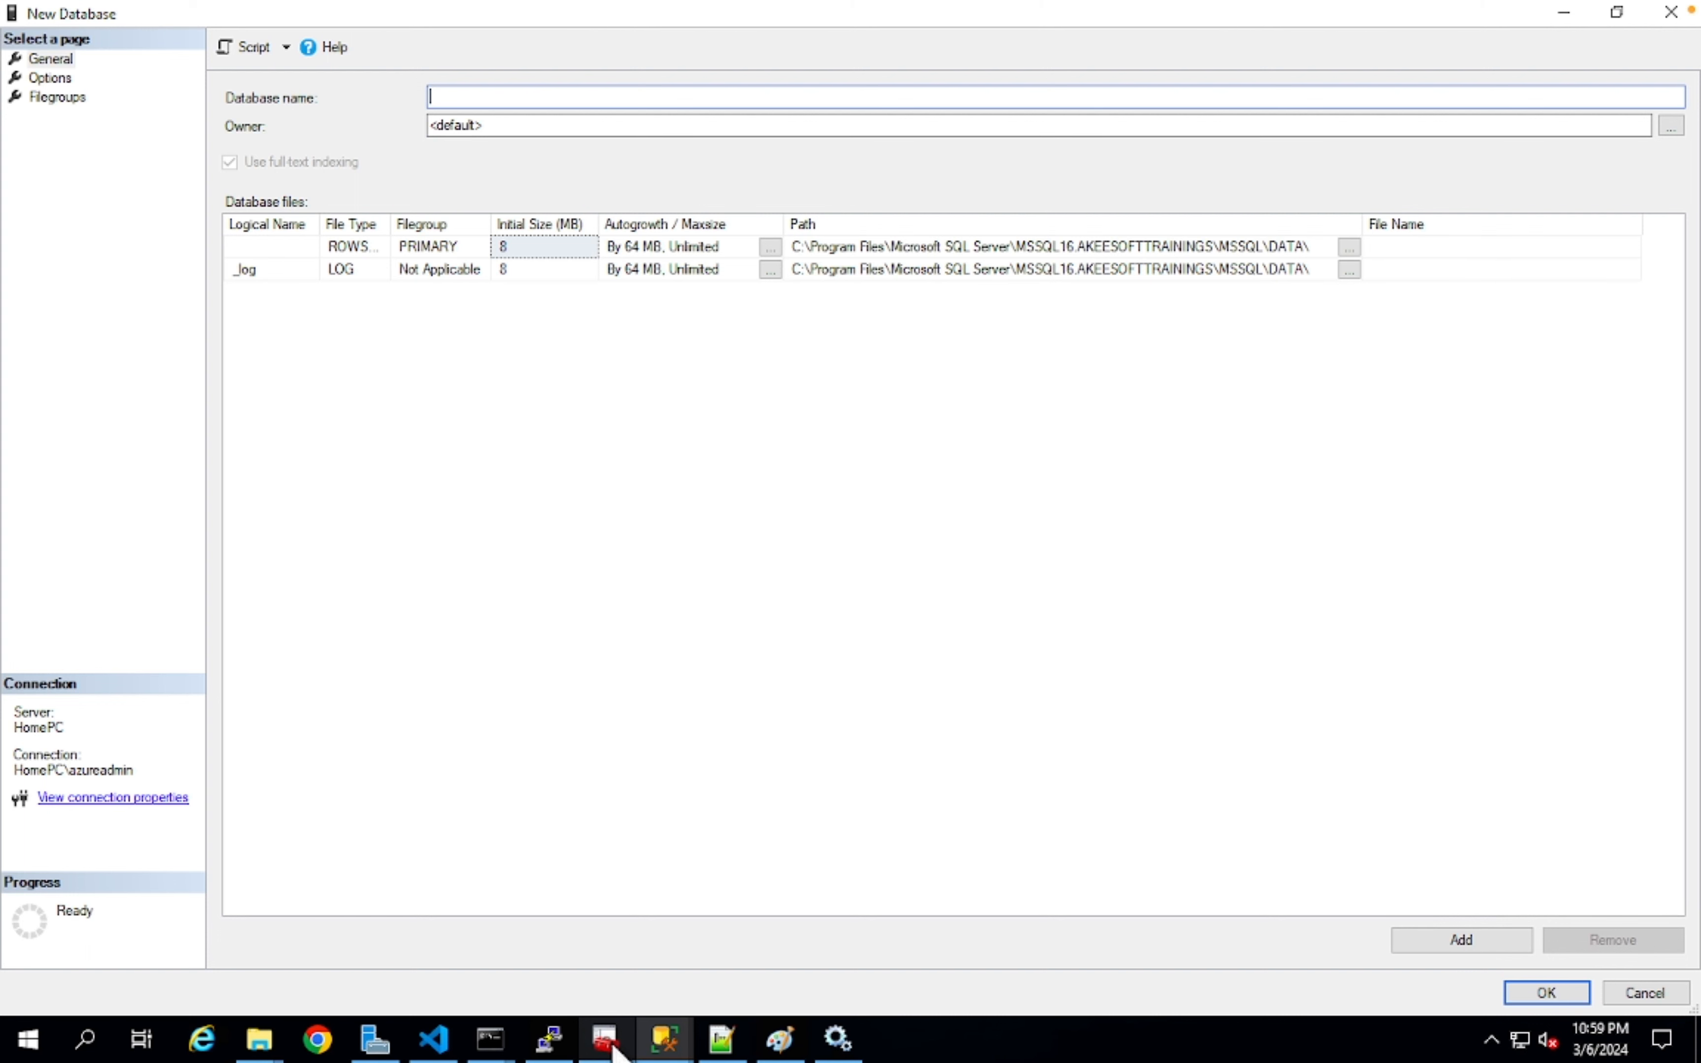
left_click(605, 1038)
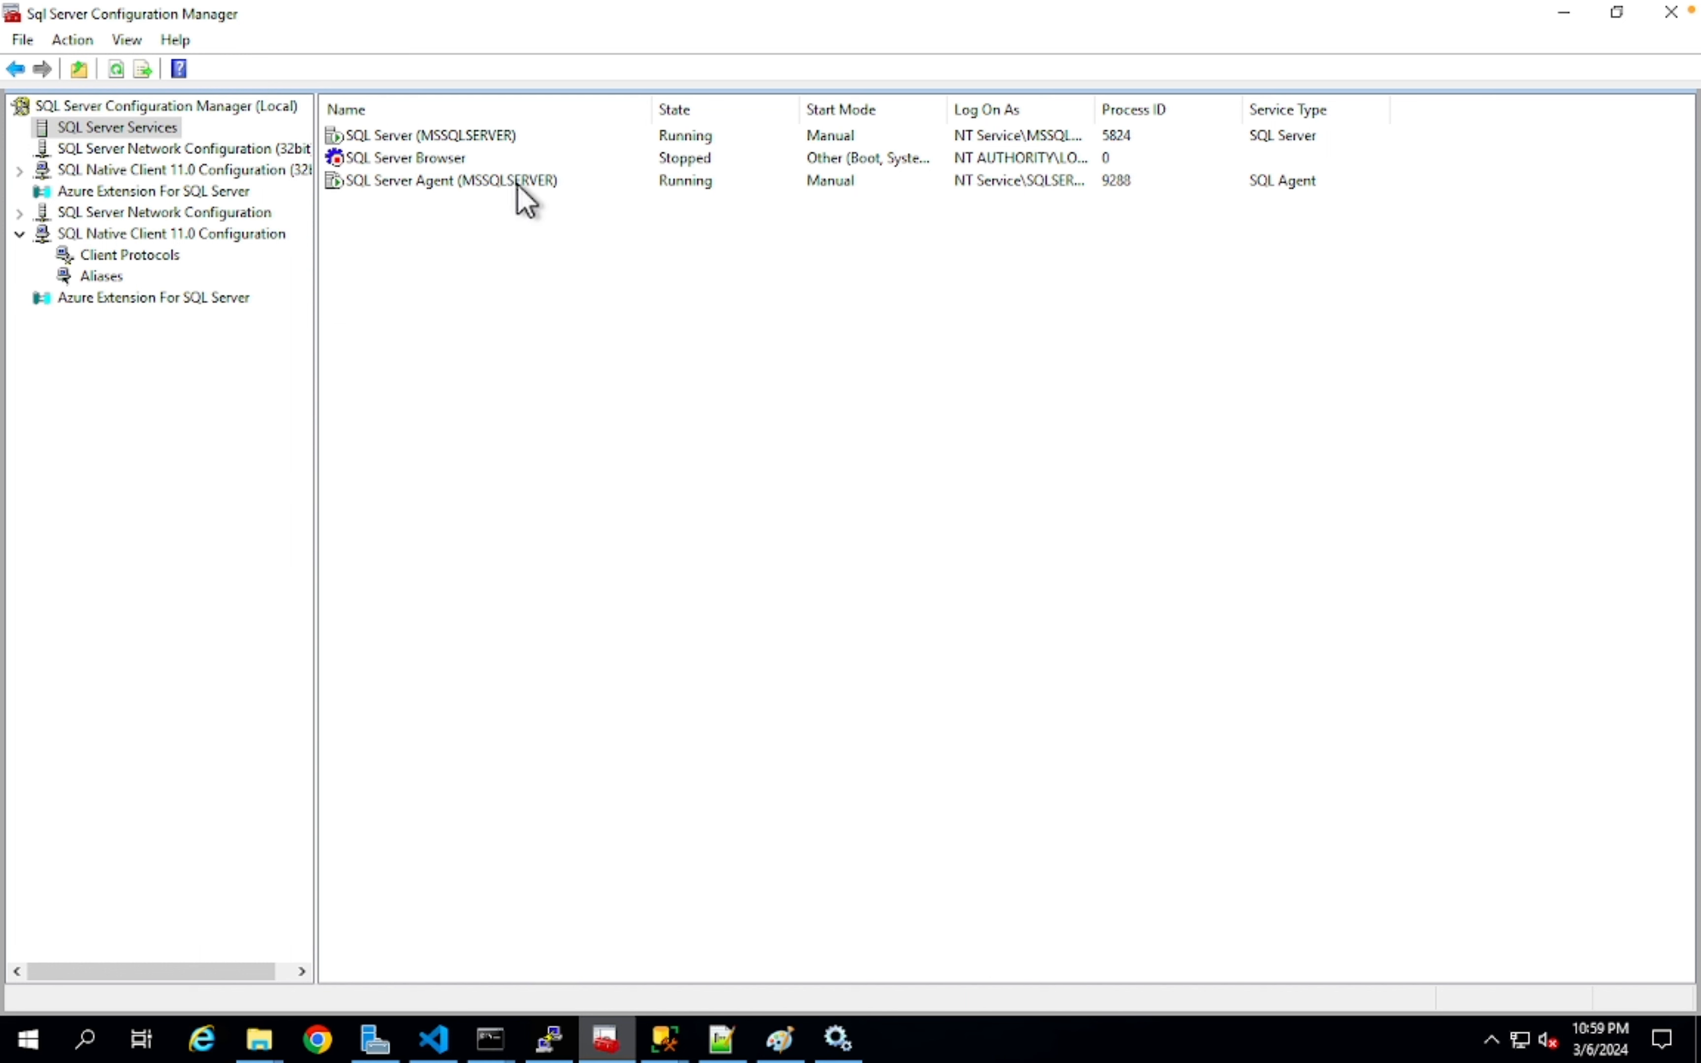
- Compare the SQL Server services in Configuration Manager against the Windows Services list
mouse_move(842, 1040)
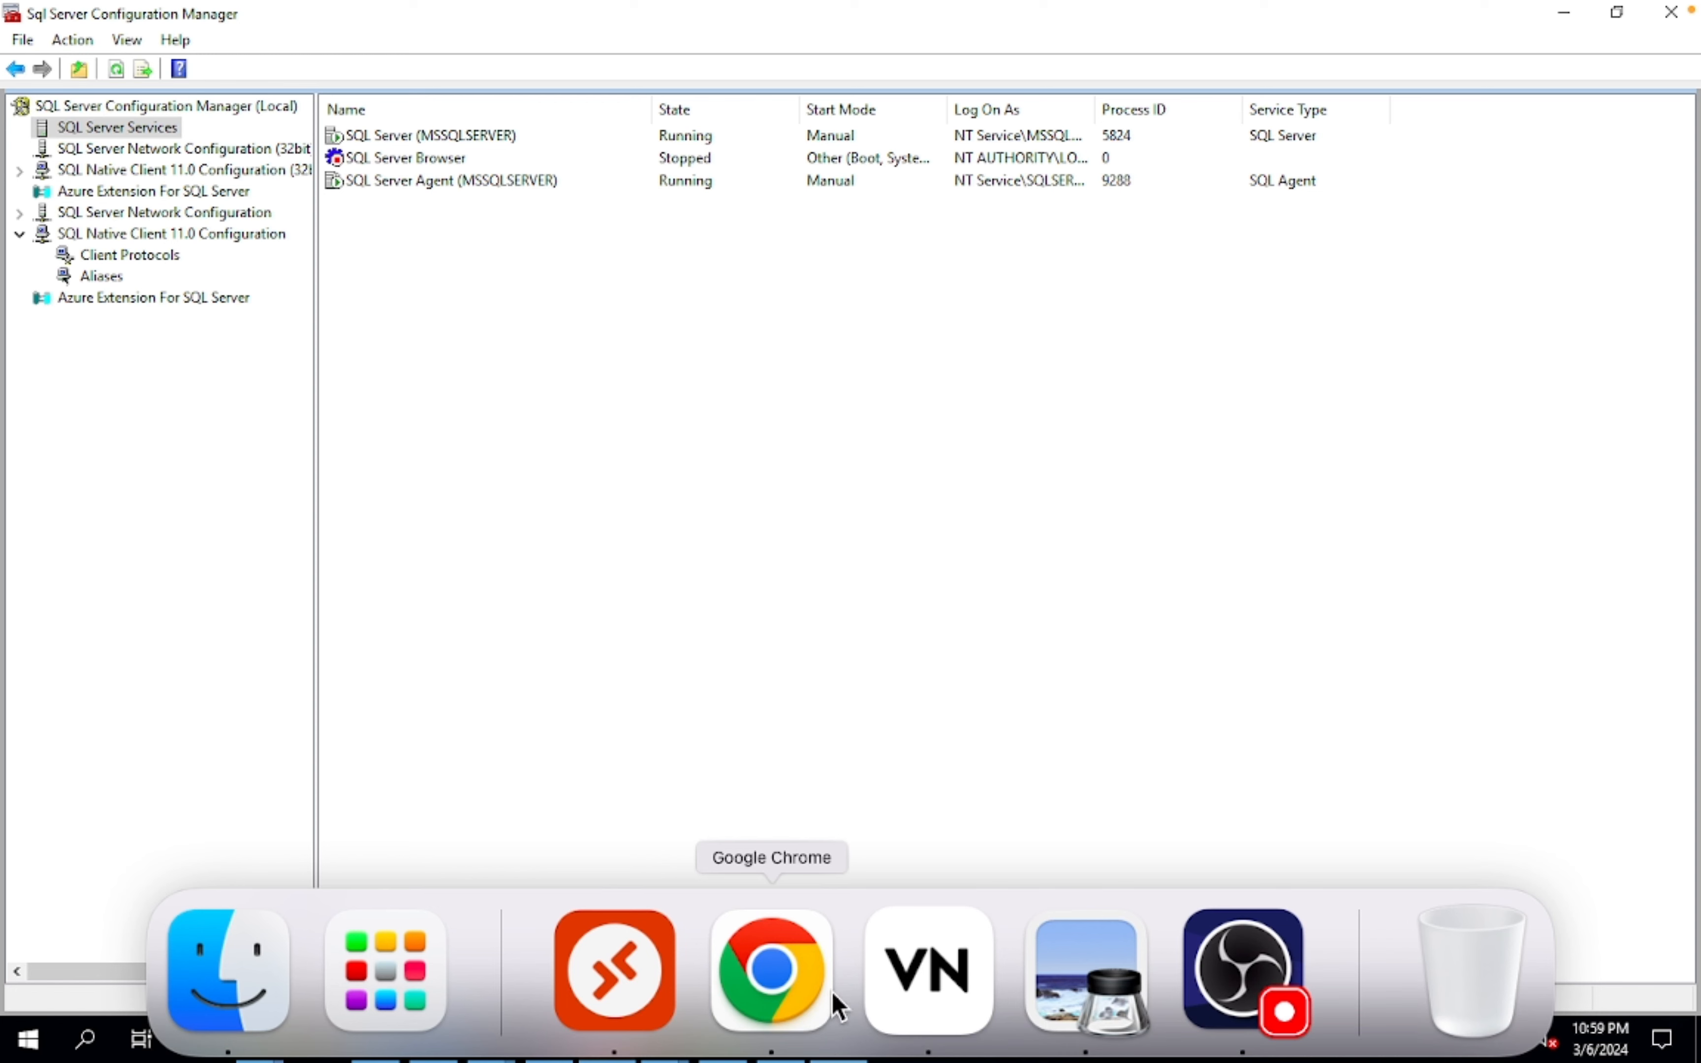
left_click(843, 1038)
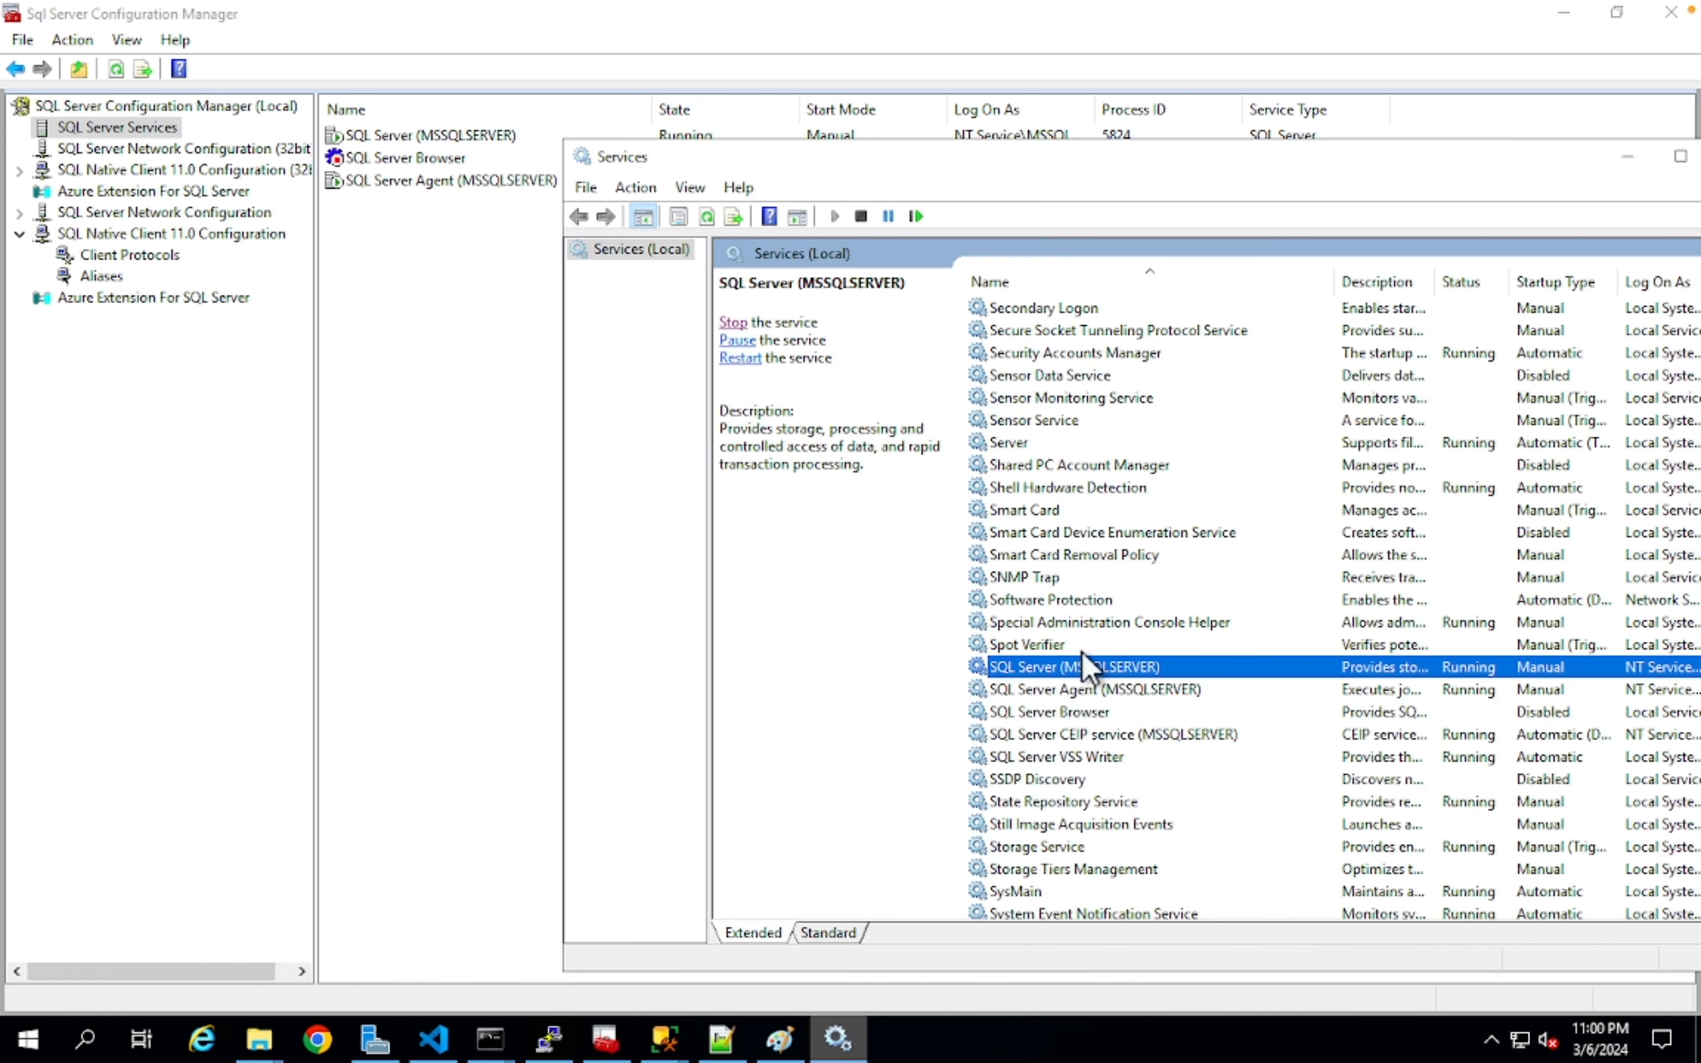
left_click(418, 391)
left_click(409, 135)
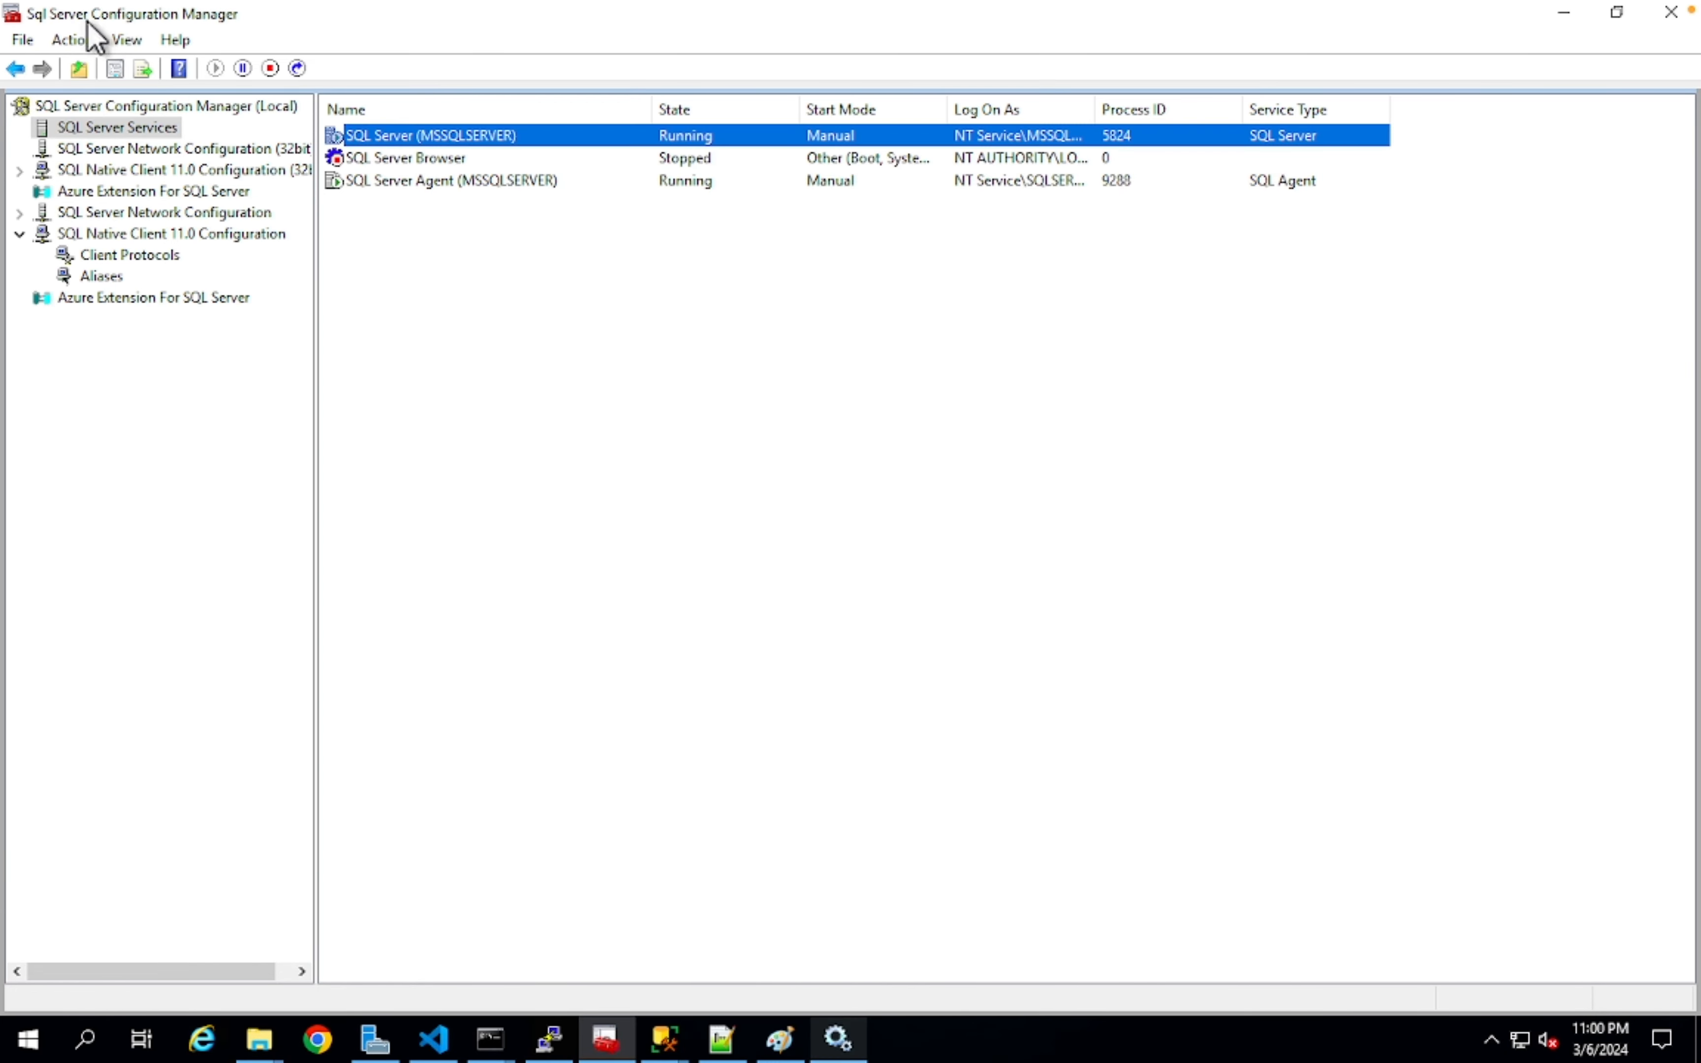
left_click(499, 548)
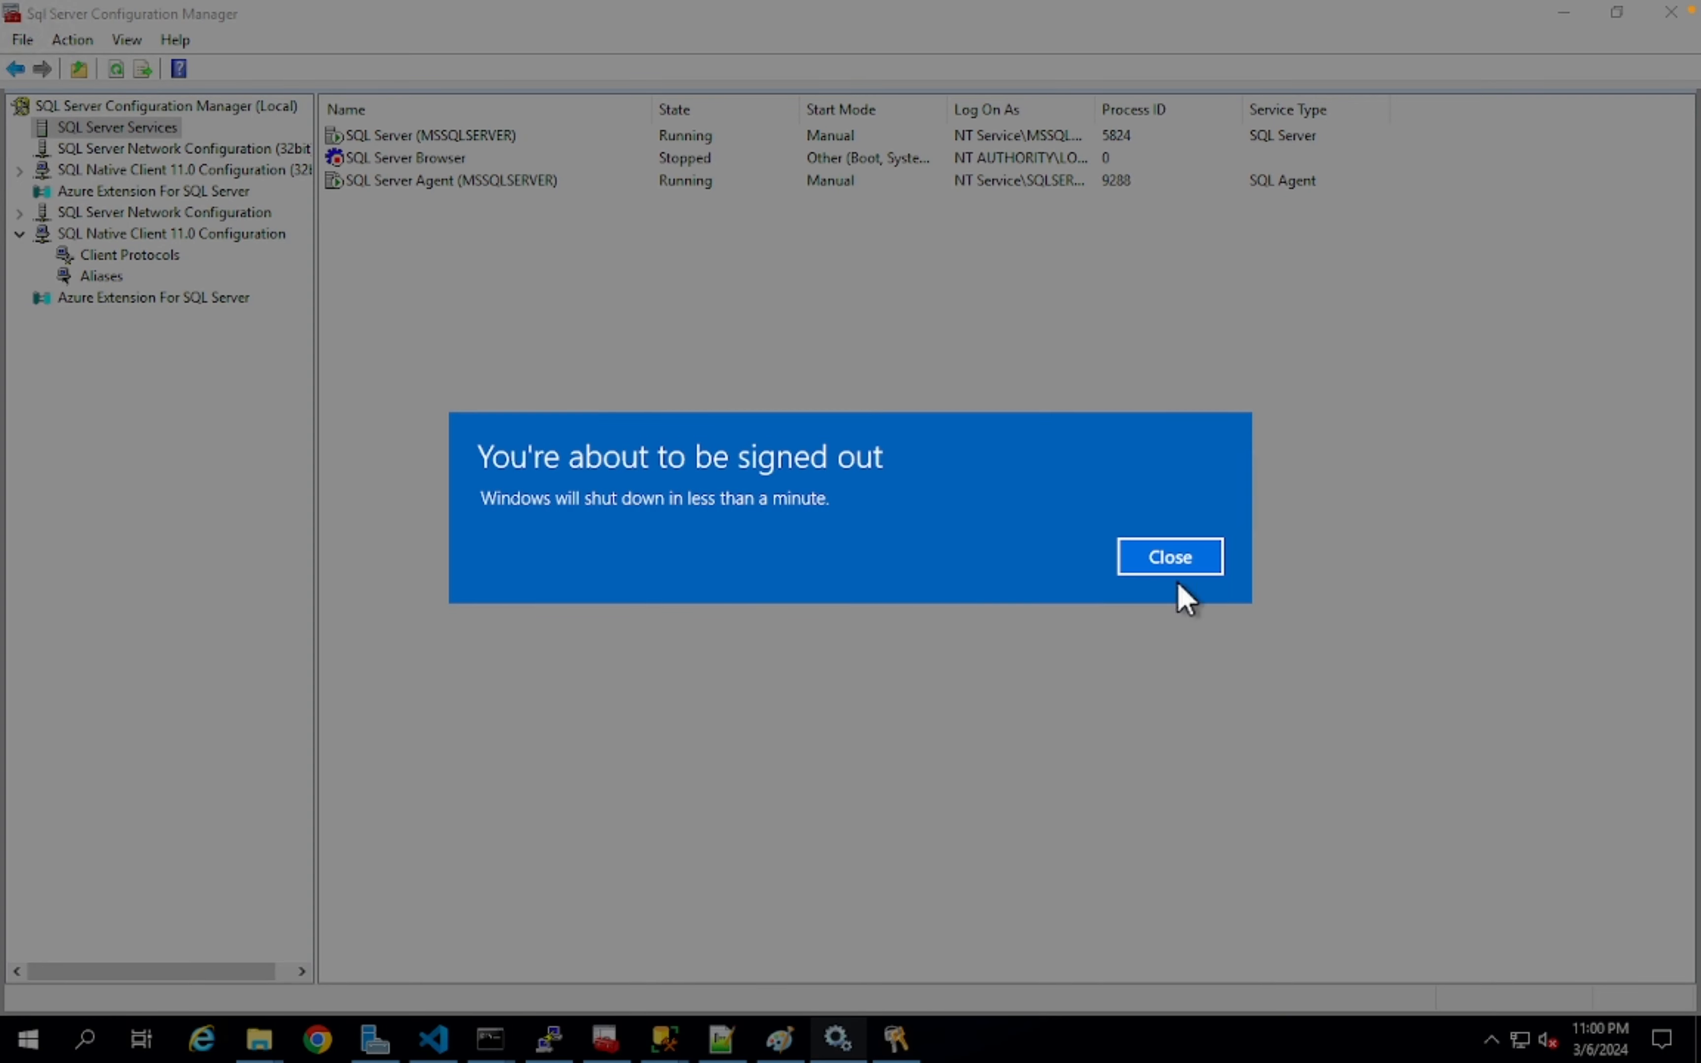
- Dismiss the sign-out warning and open the SQL Server (MSSQLSERVER) service properties
left_click(1170, 557)
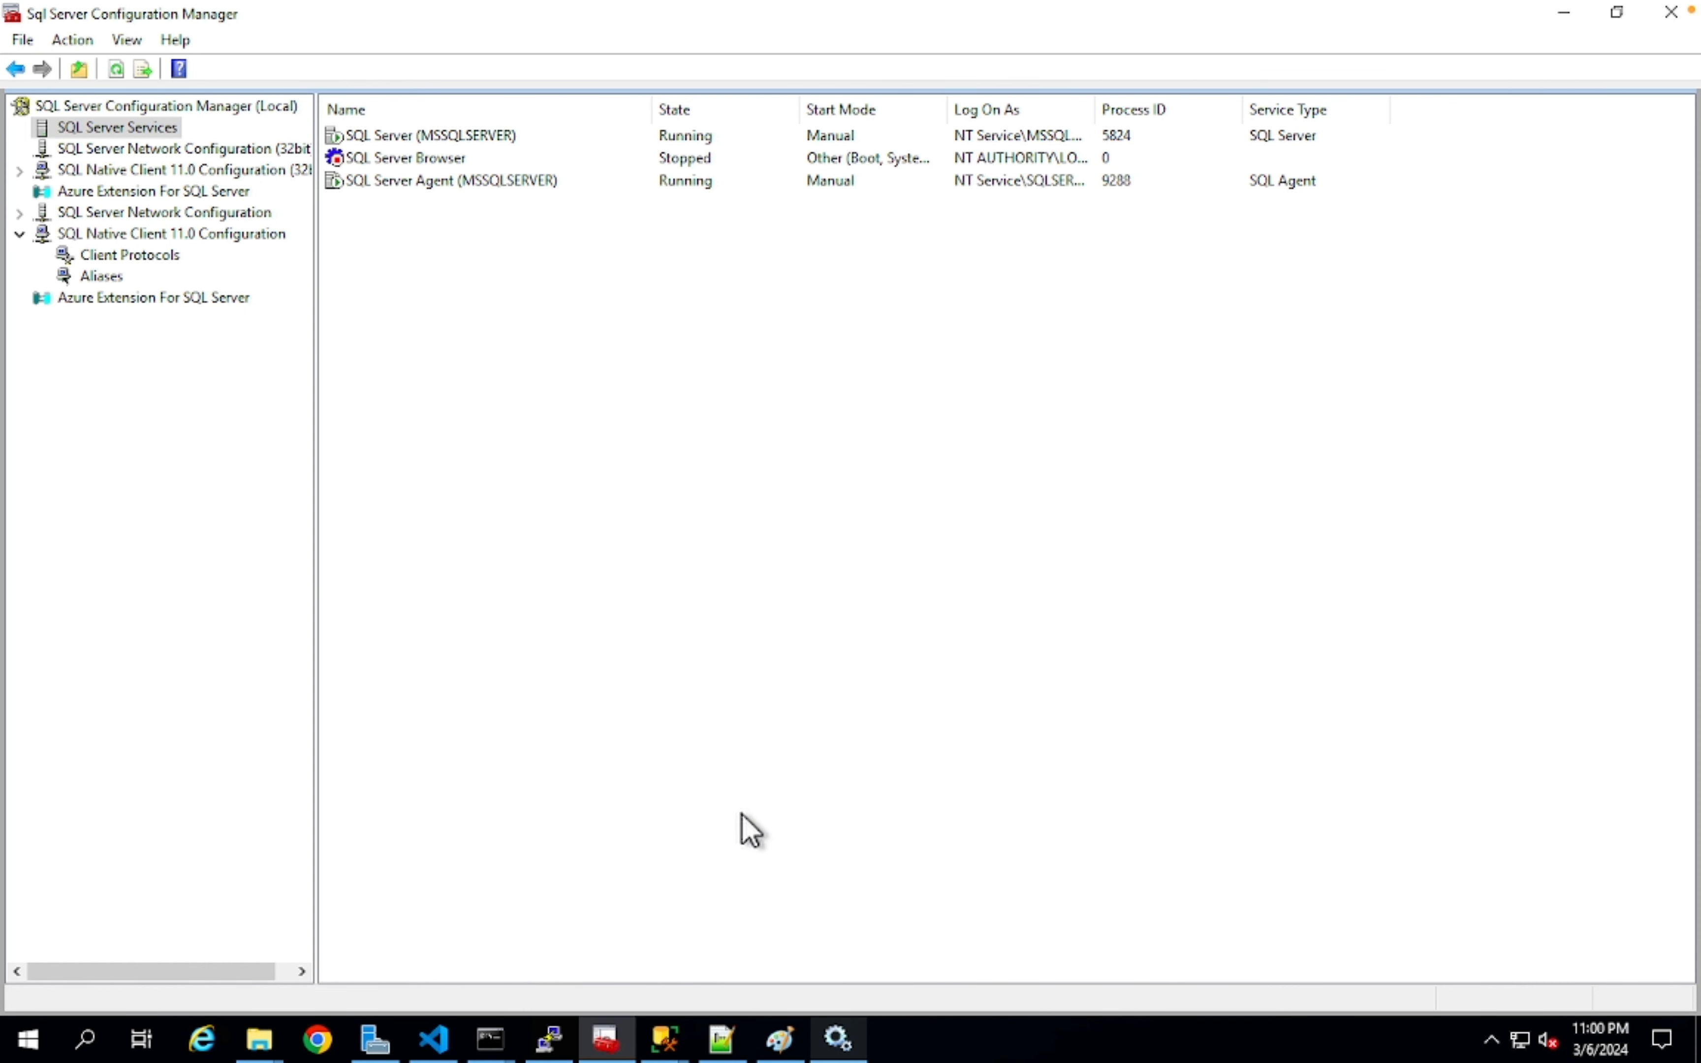
left_click(516, 137)
right_click(465, 138)
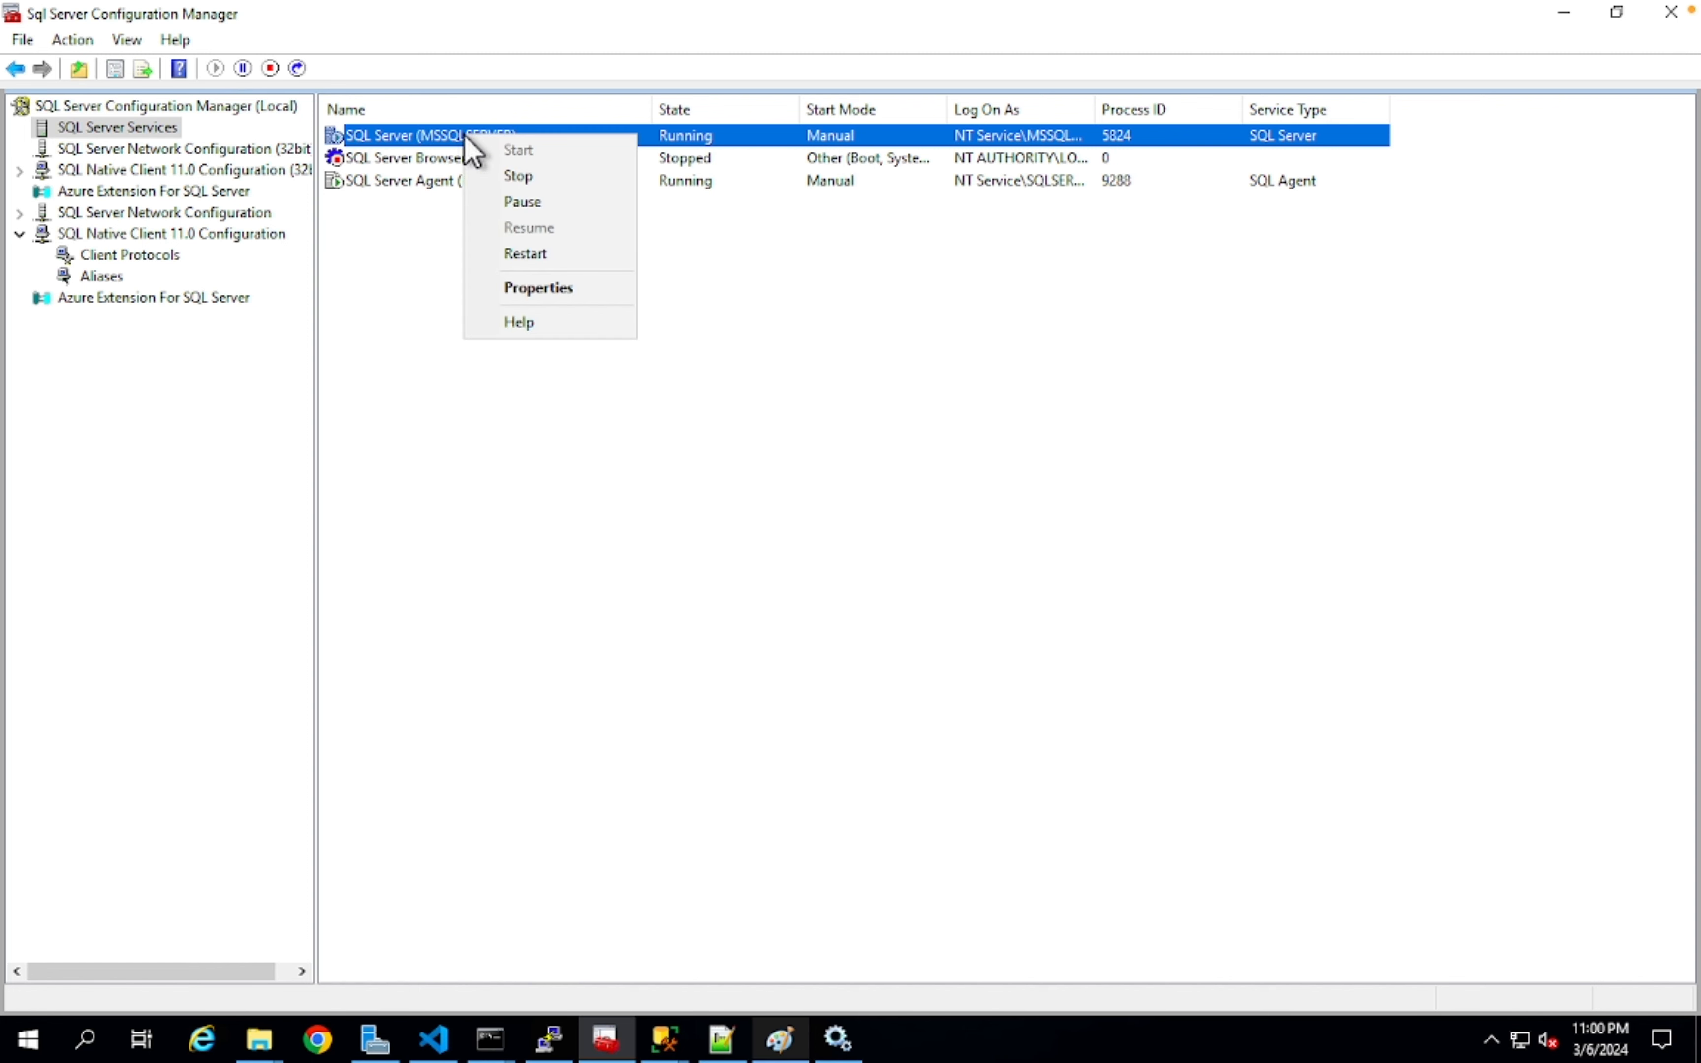
left_click(581, 291)
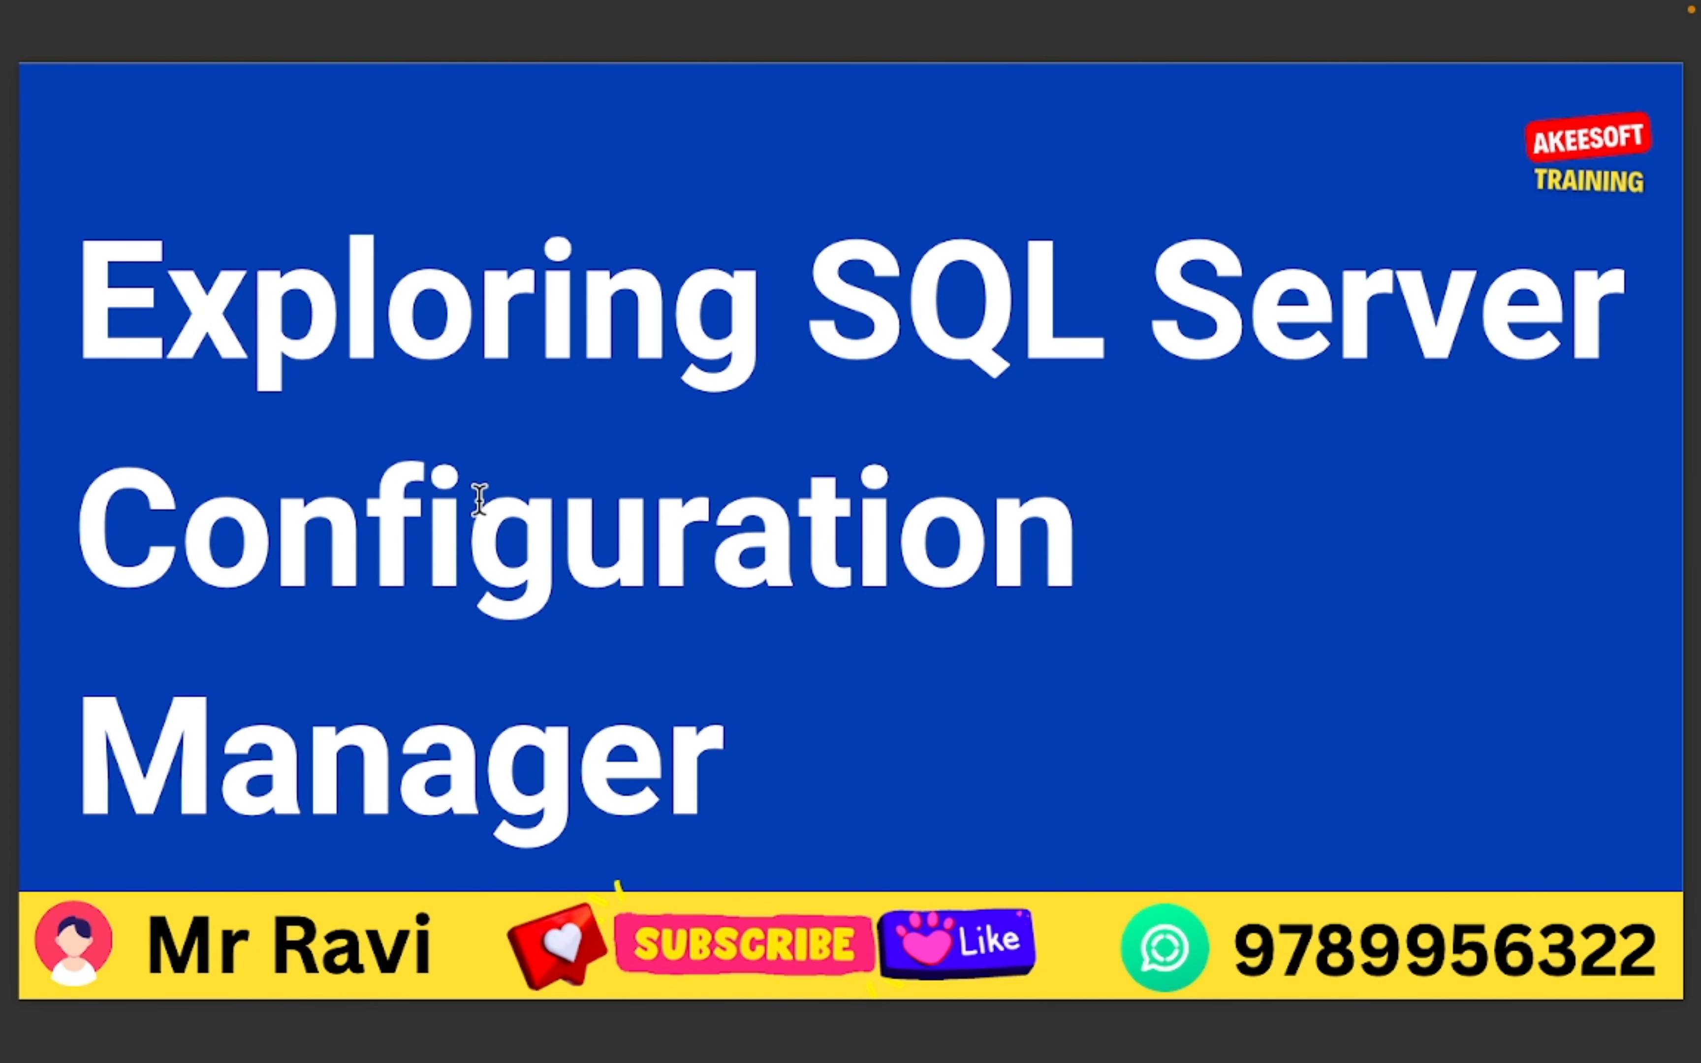
- Advance the slides to 'What is a SQL Database?' and then 'What is mdf and What is ldf?'
key("Down")
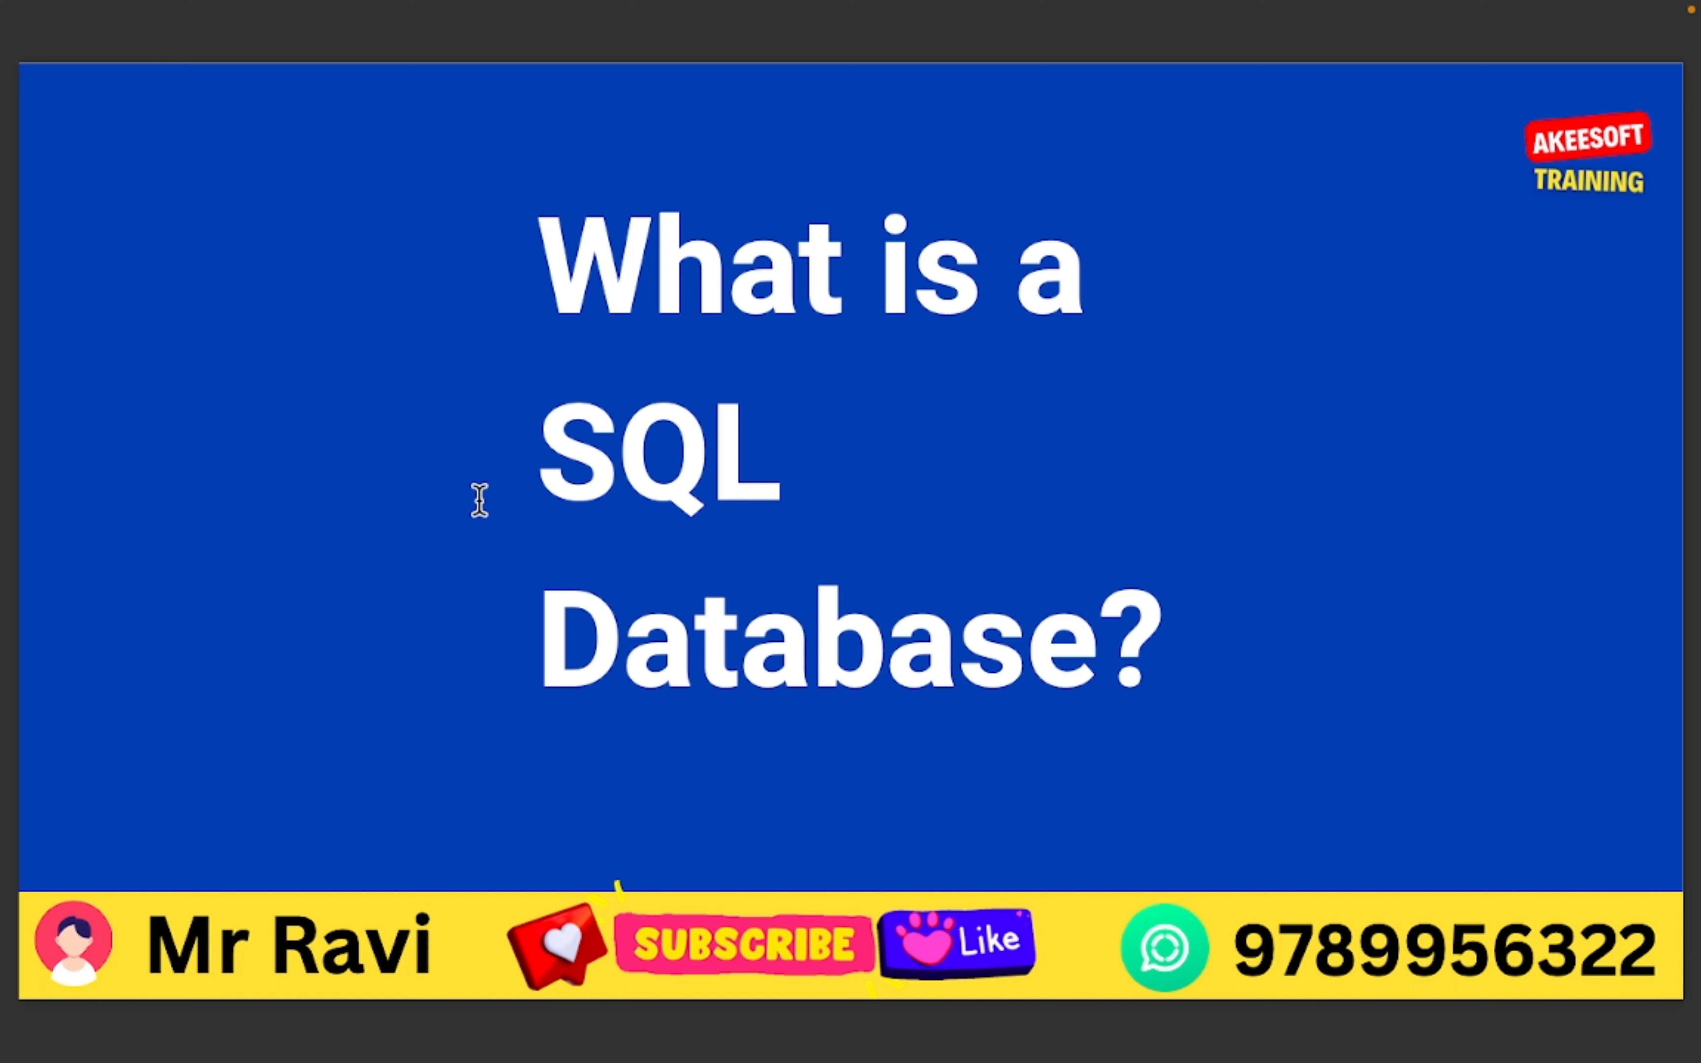
key("Right")
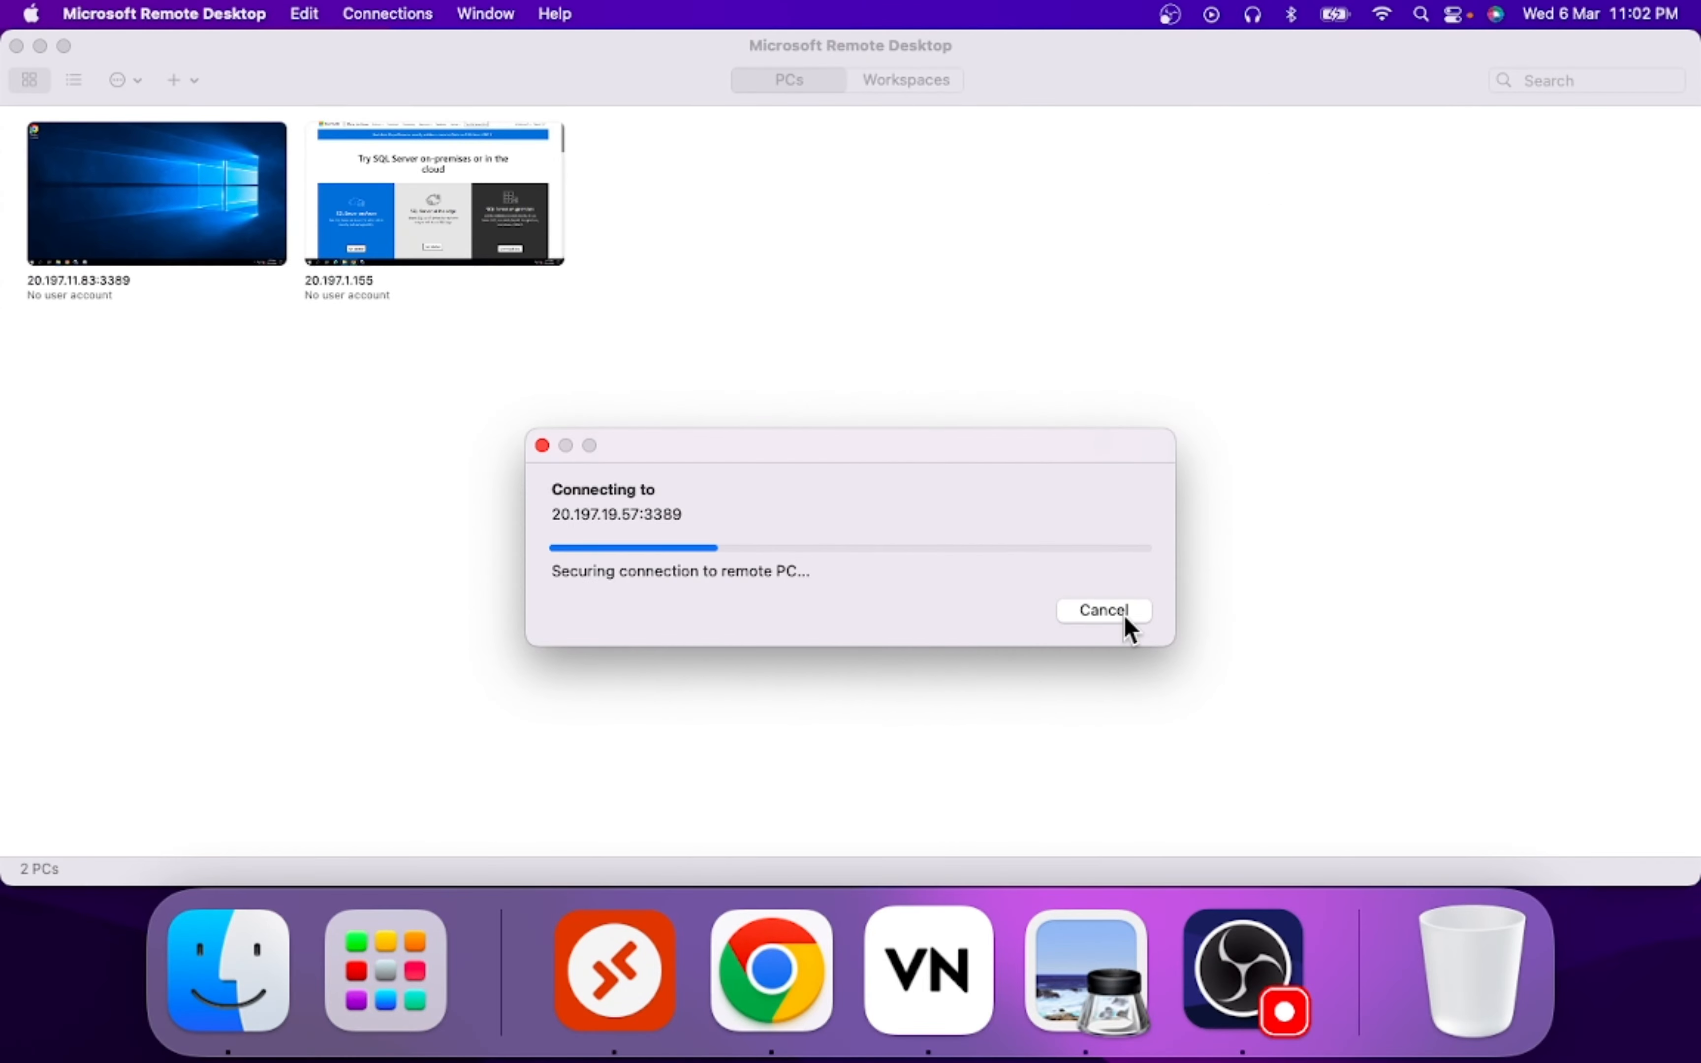
- Cancel the stalled connection and open HomePC.rdp from Finder
left_click(1121, 609)
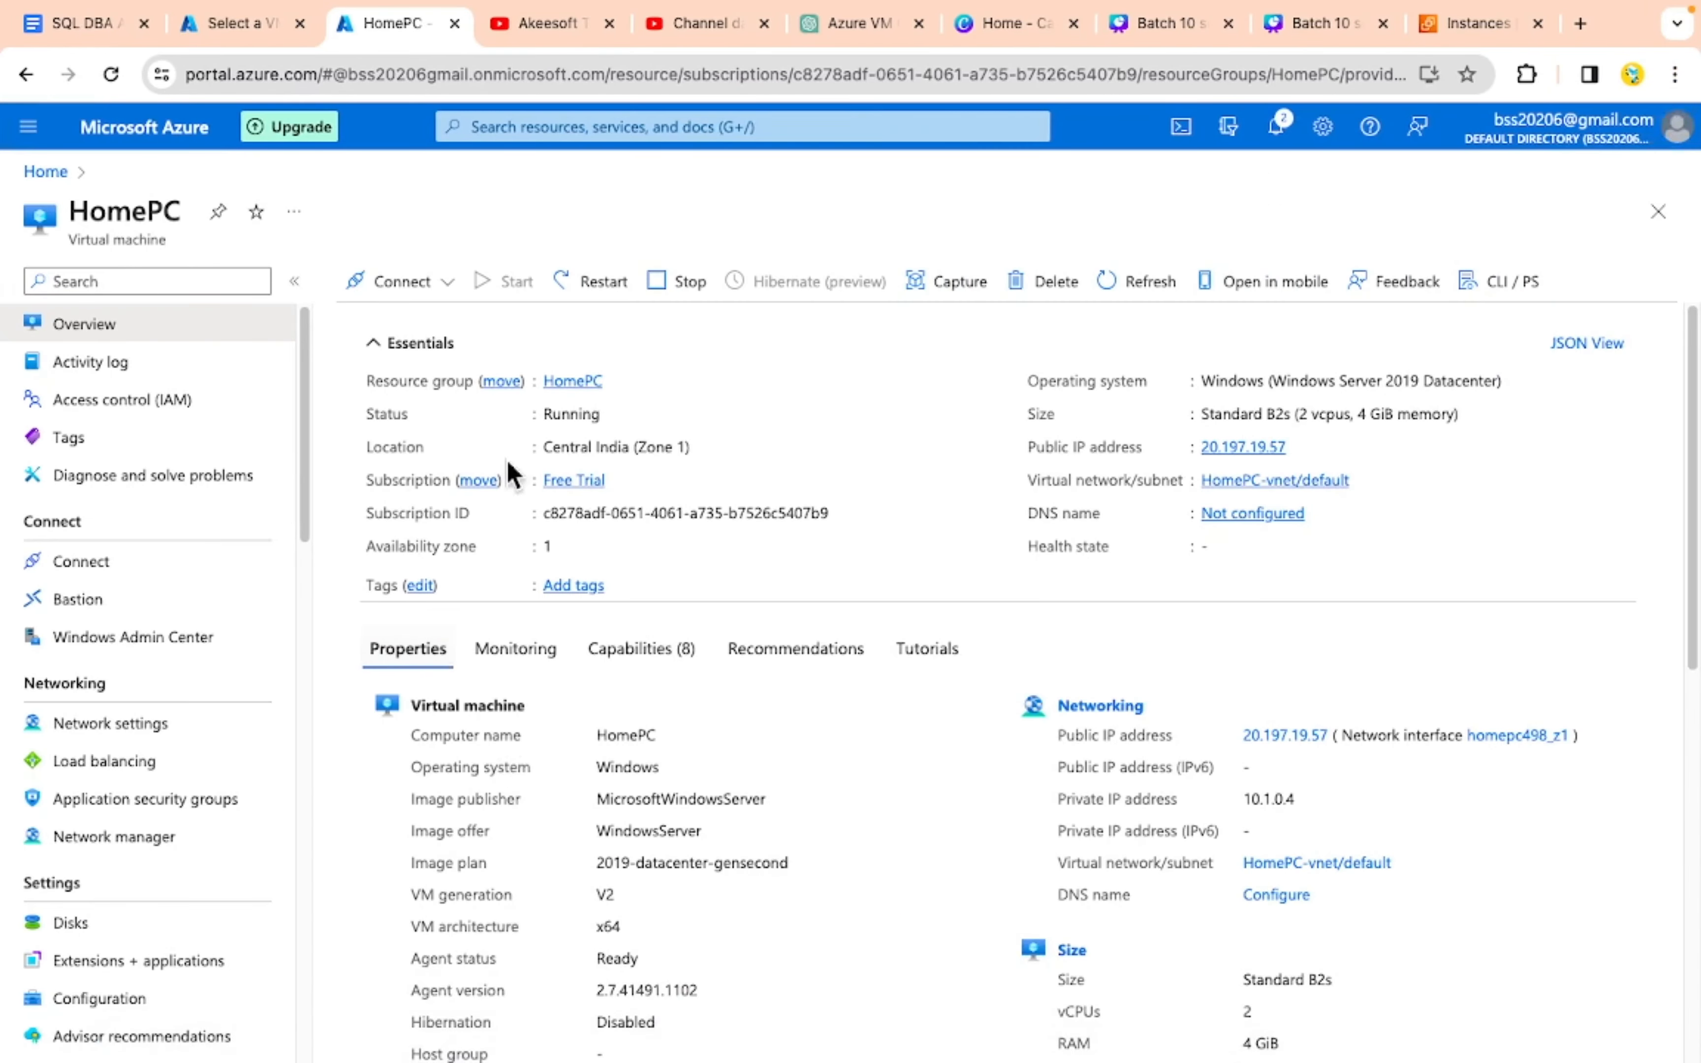
mouse_move(667, 1005)
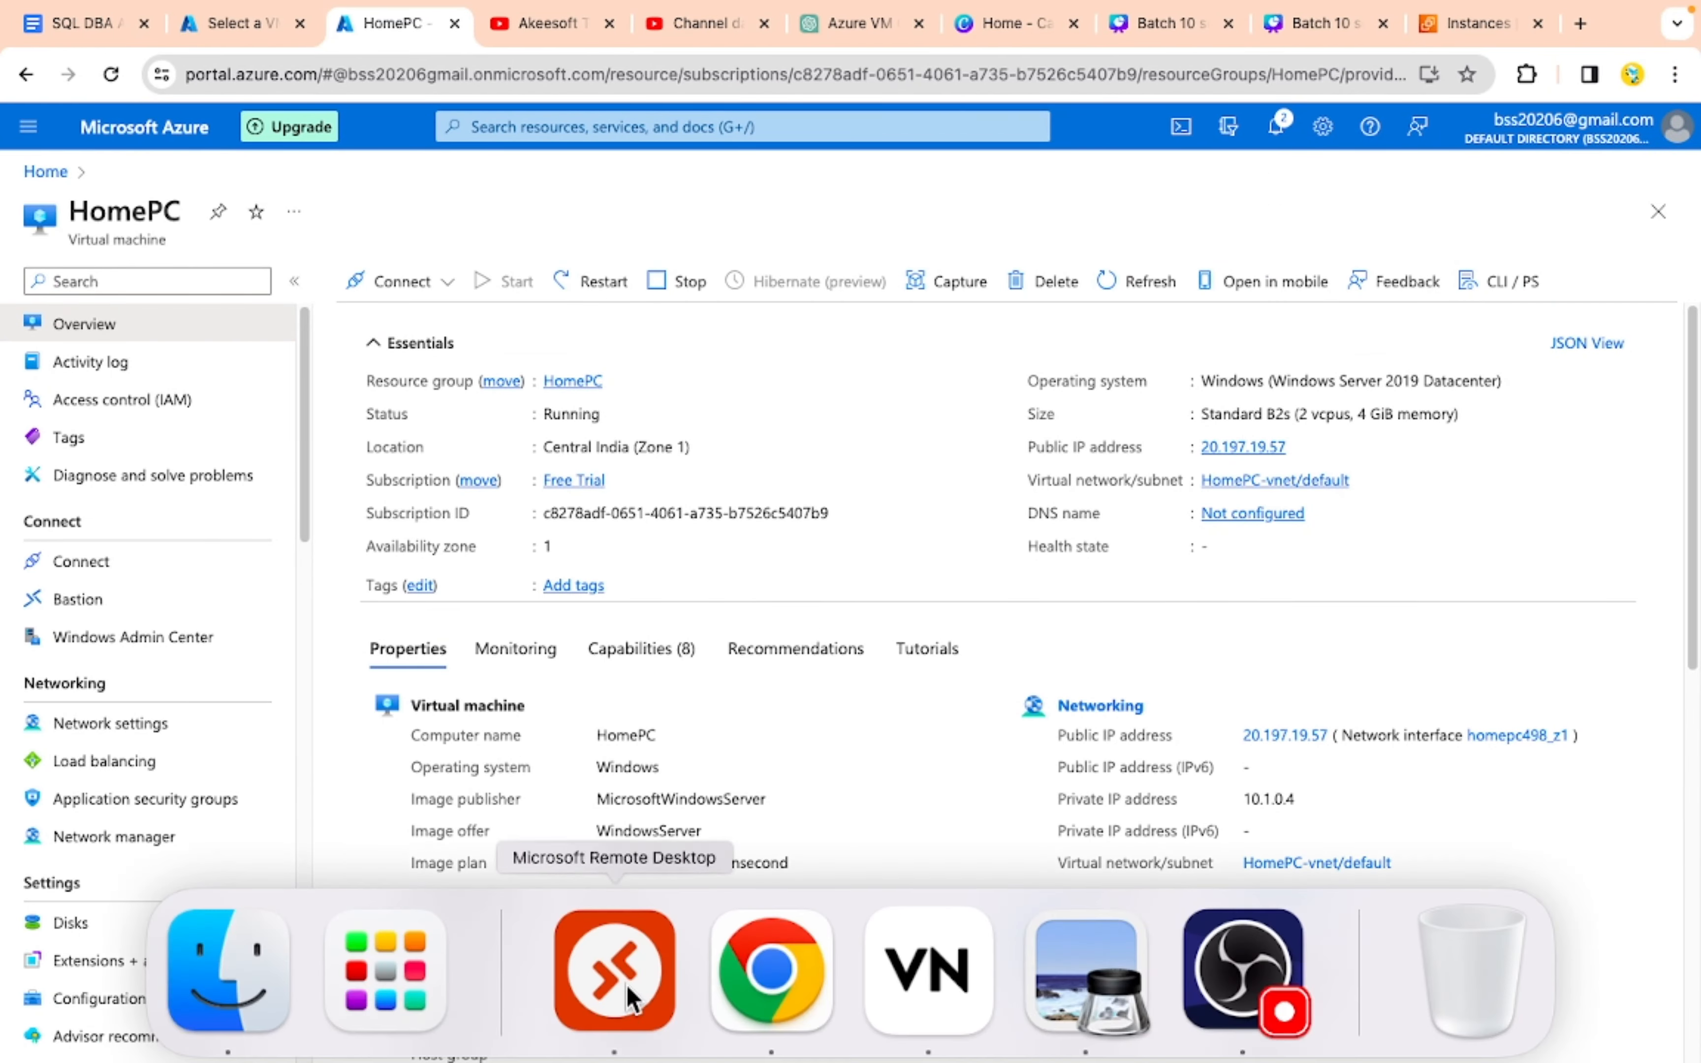
left_click(218, 970)
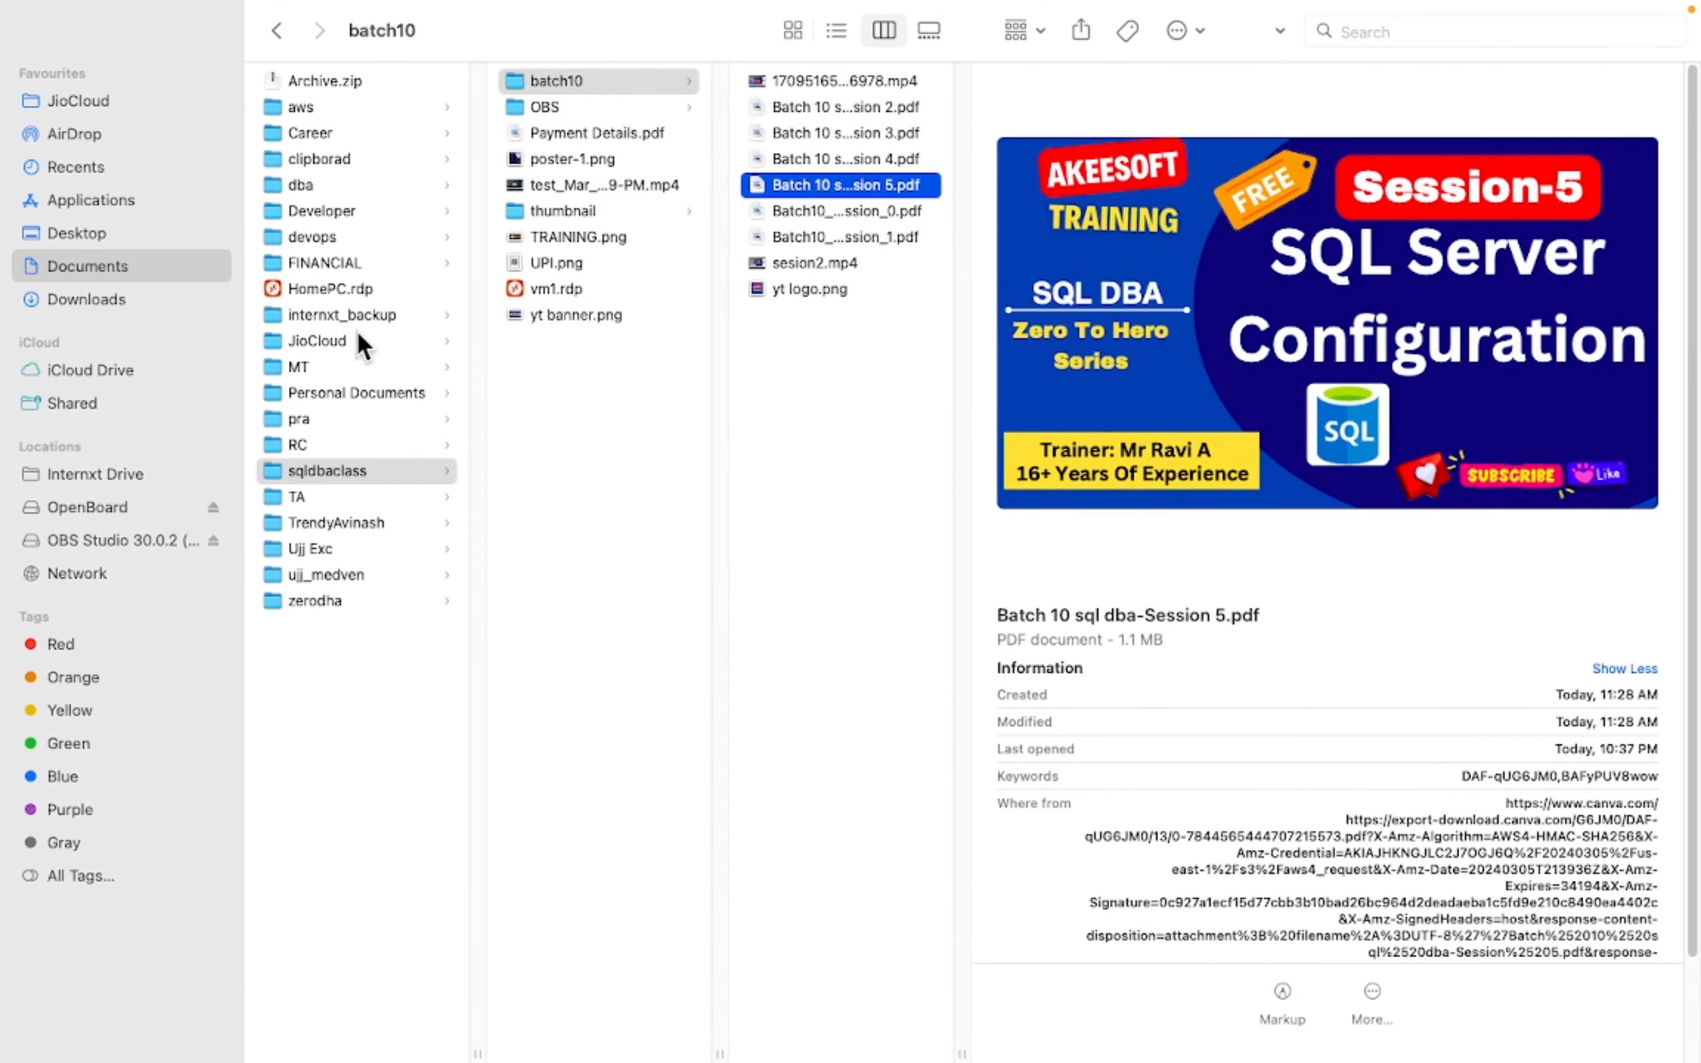
double_click(336, 290)
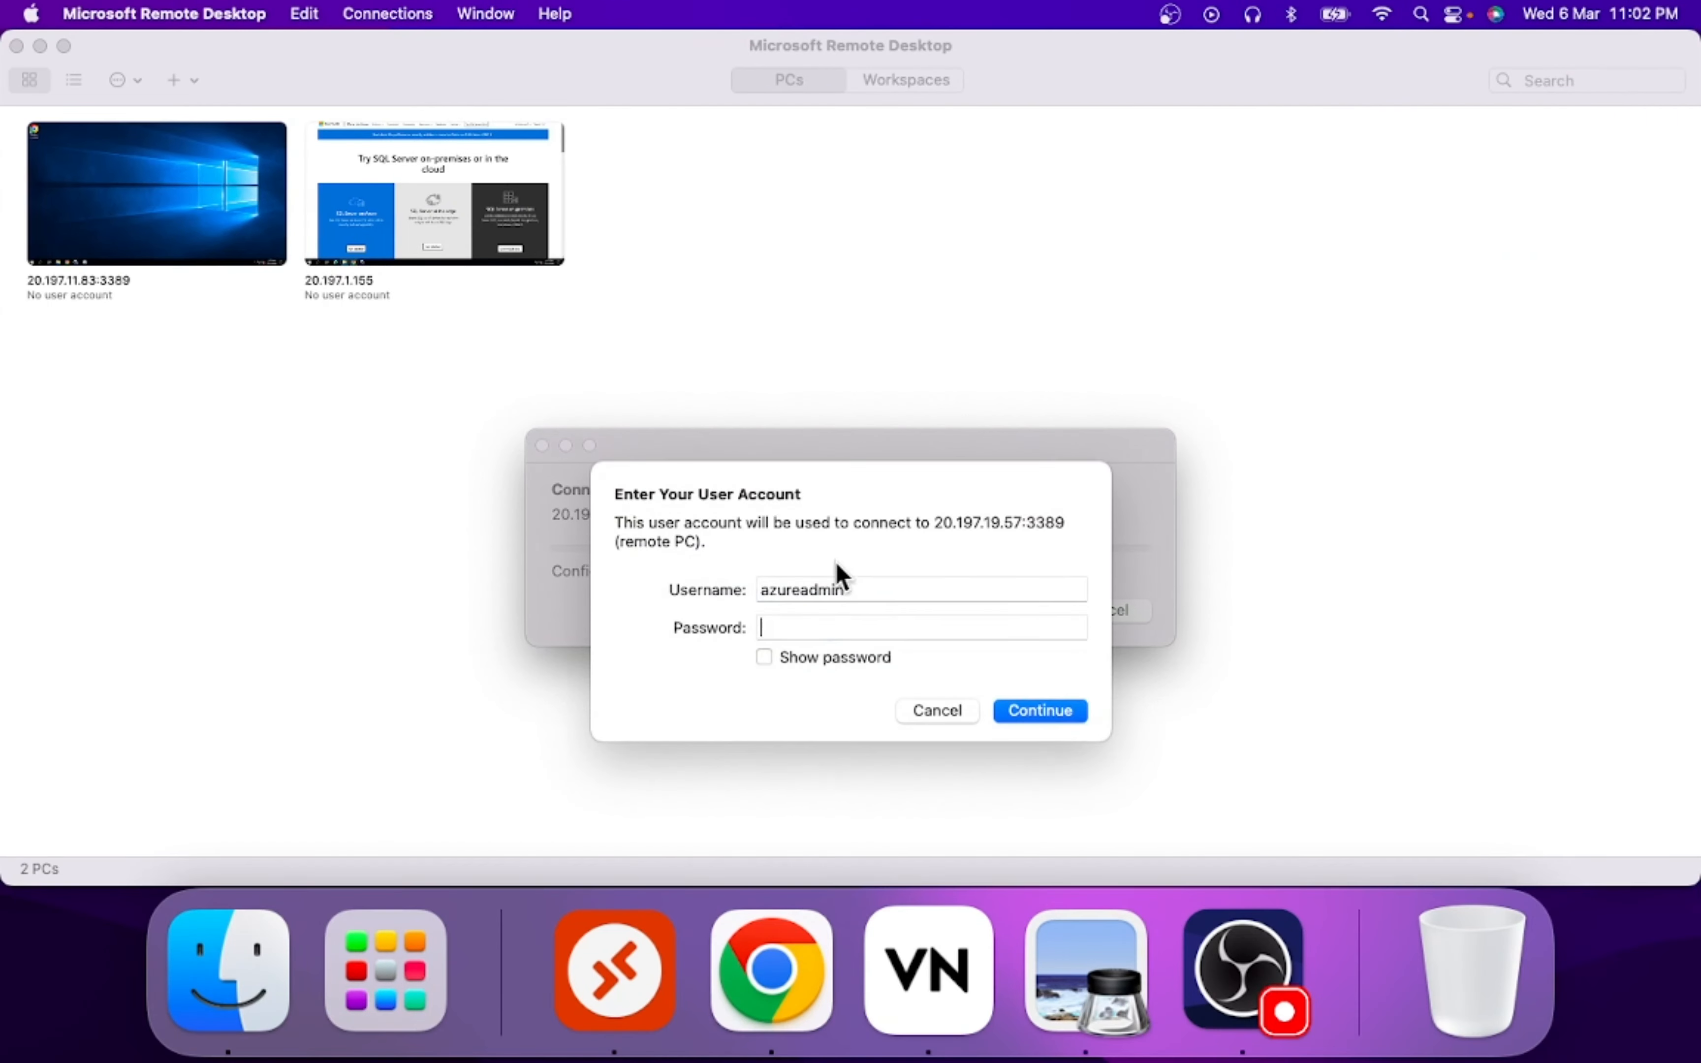
- Sign in with the admin account's password and minimize Server Manager
type("•••••••")
key("Return")
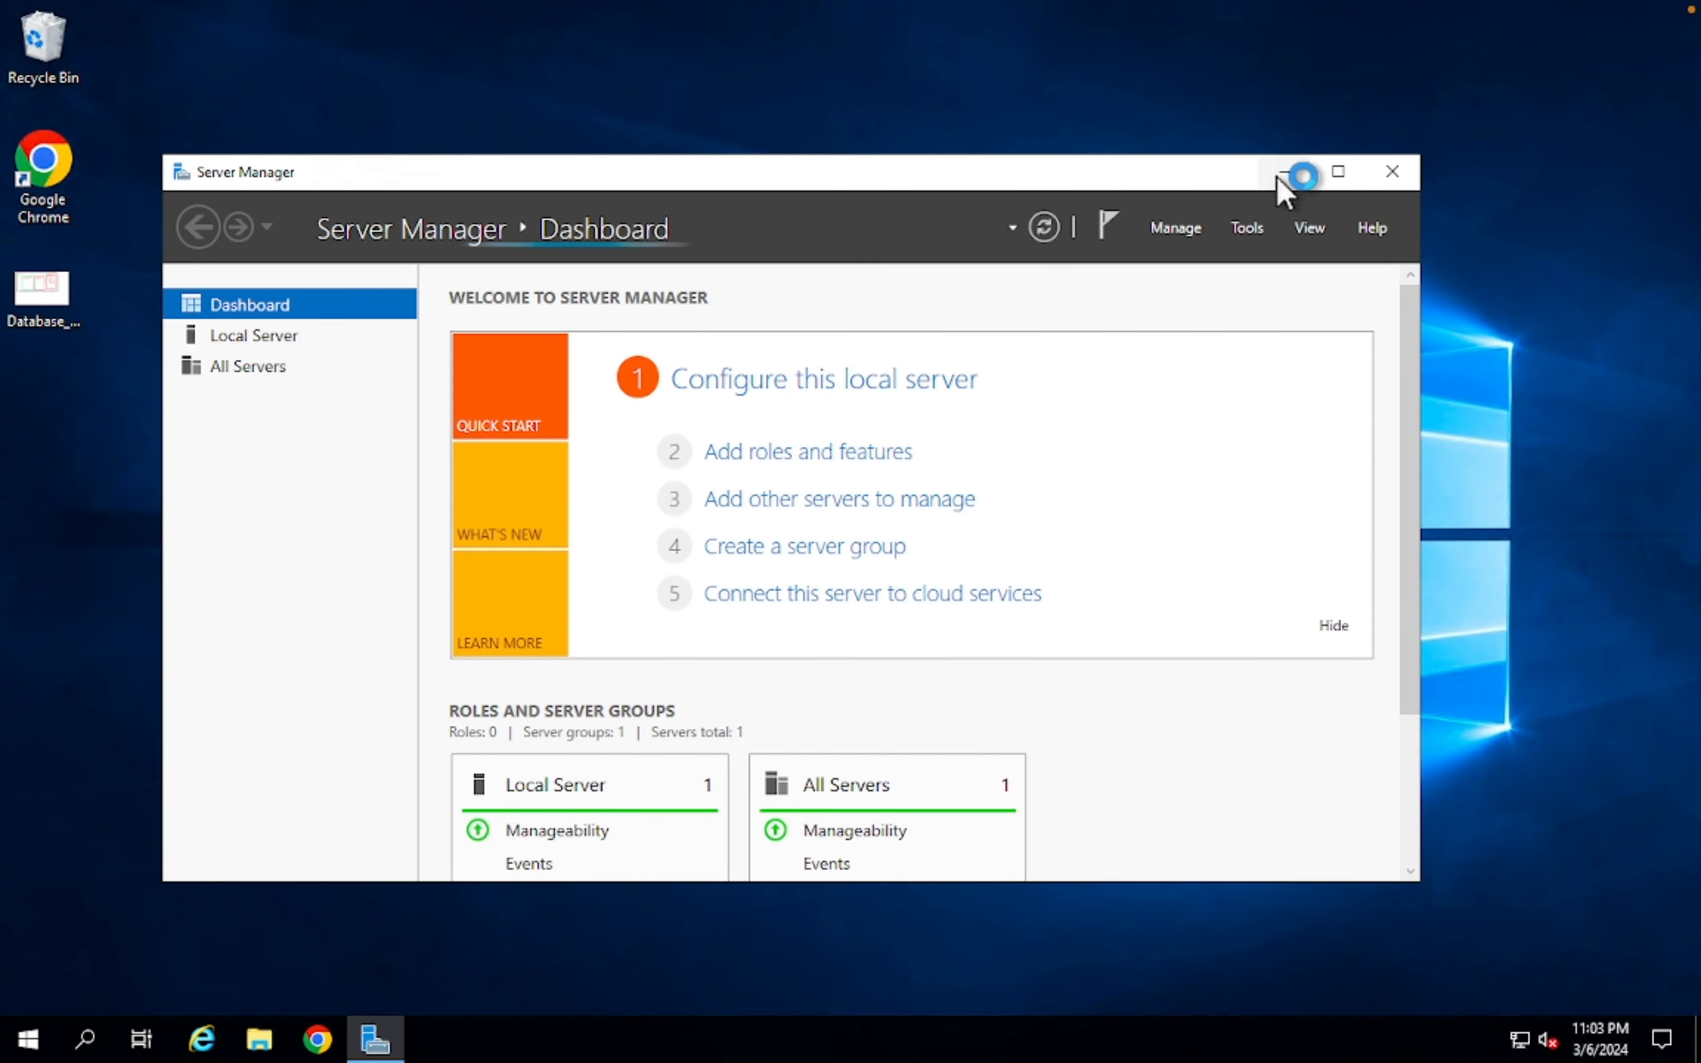
left_click(1281, 174)
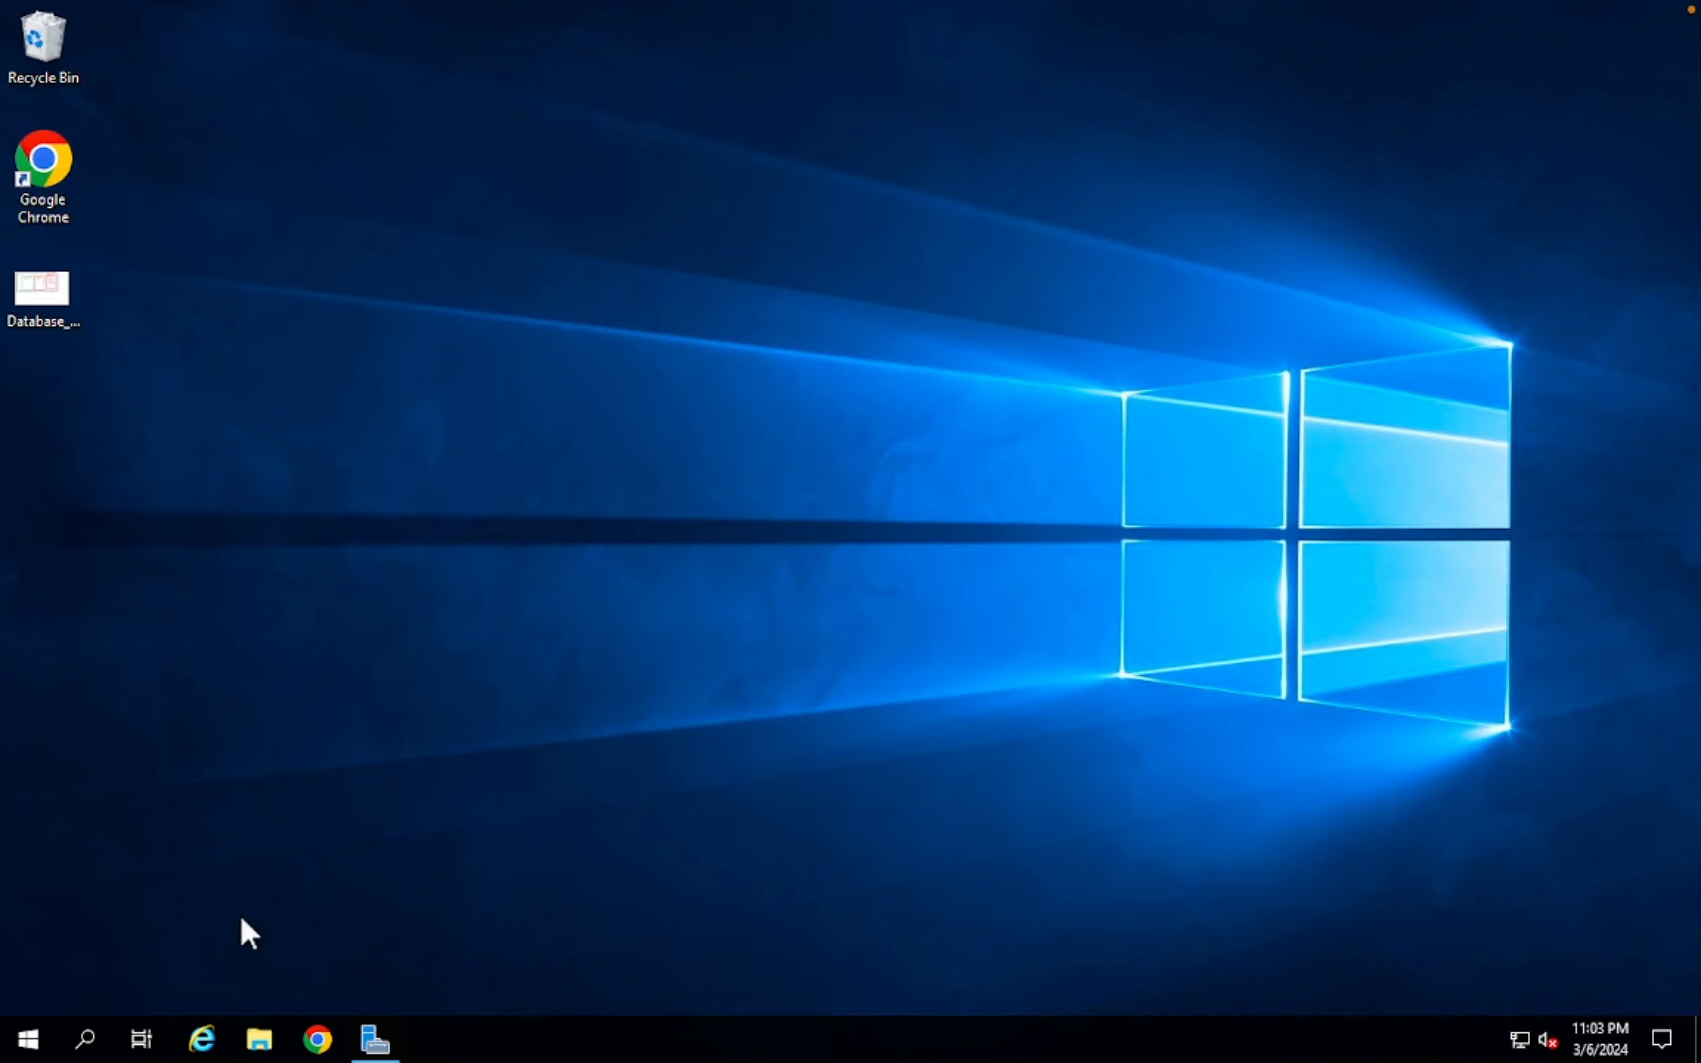
- Search 'no' from the taskbar and launch Notepad++
left_click(87, 1041)
type("no")
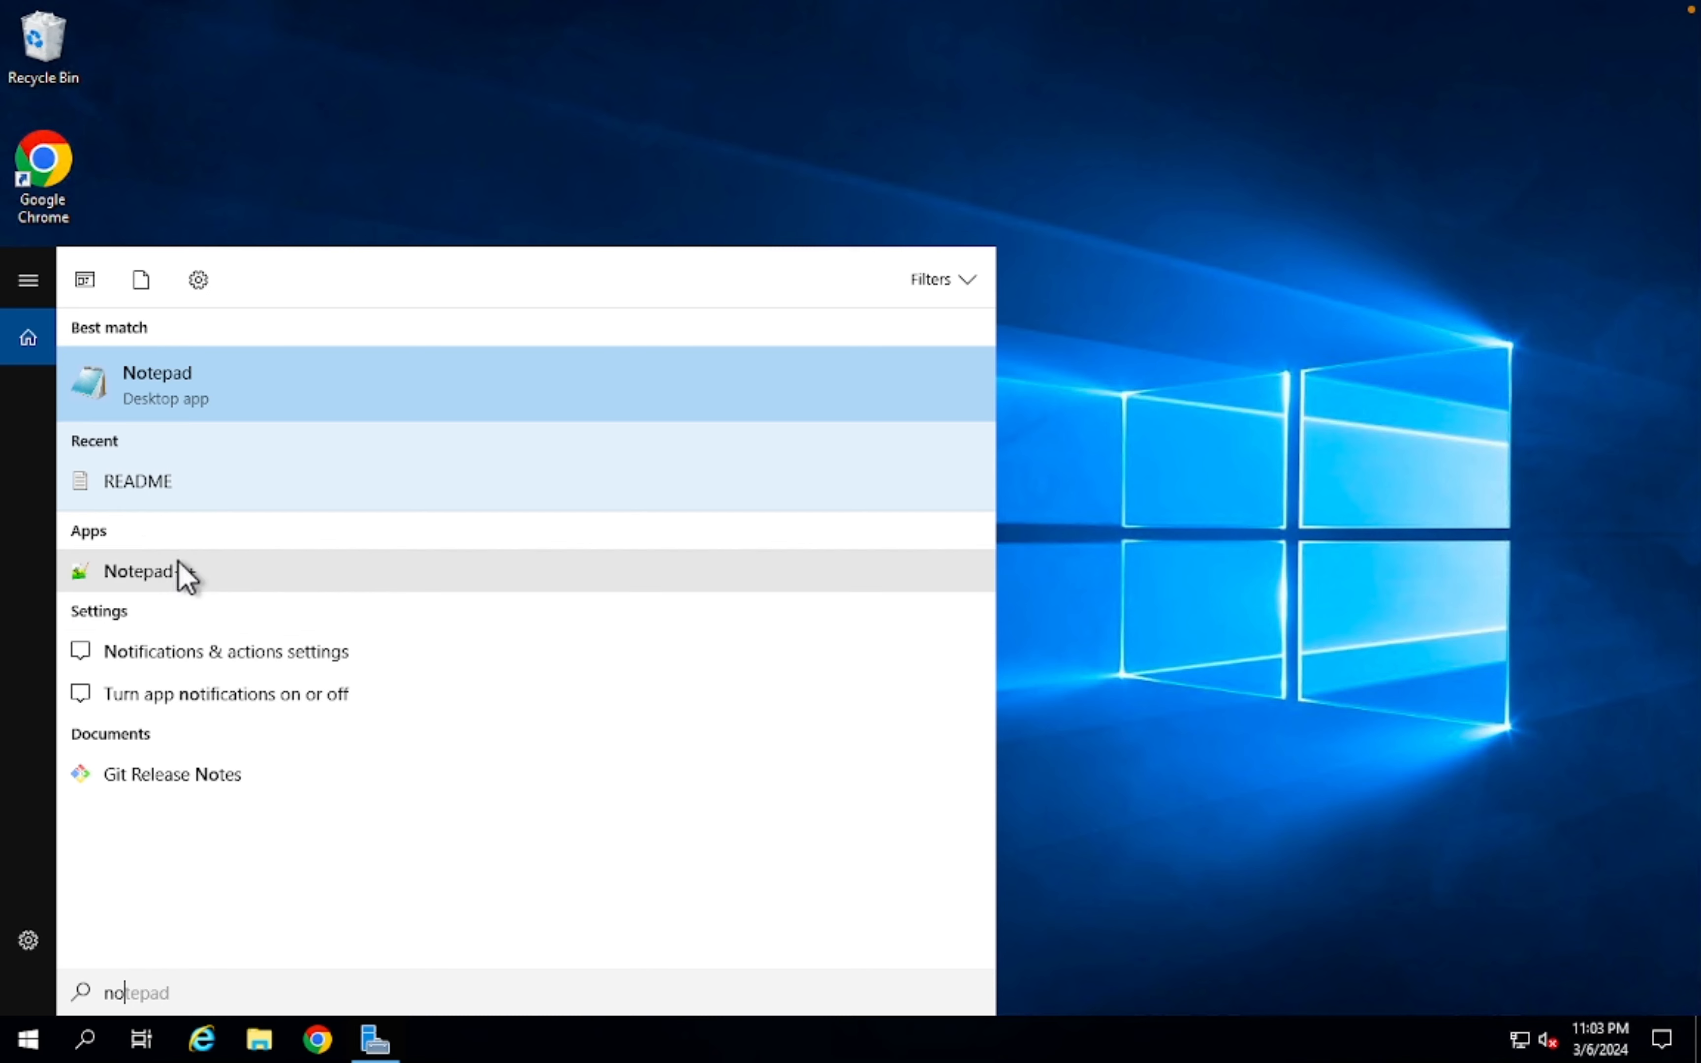
left_click(177, 571)
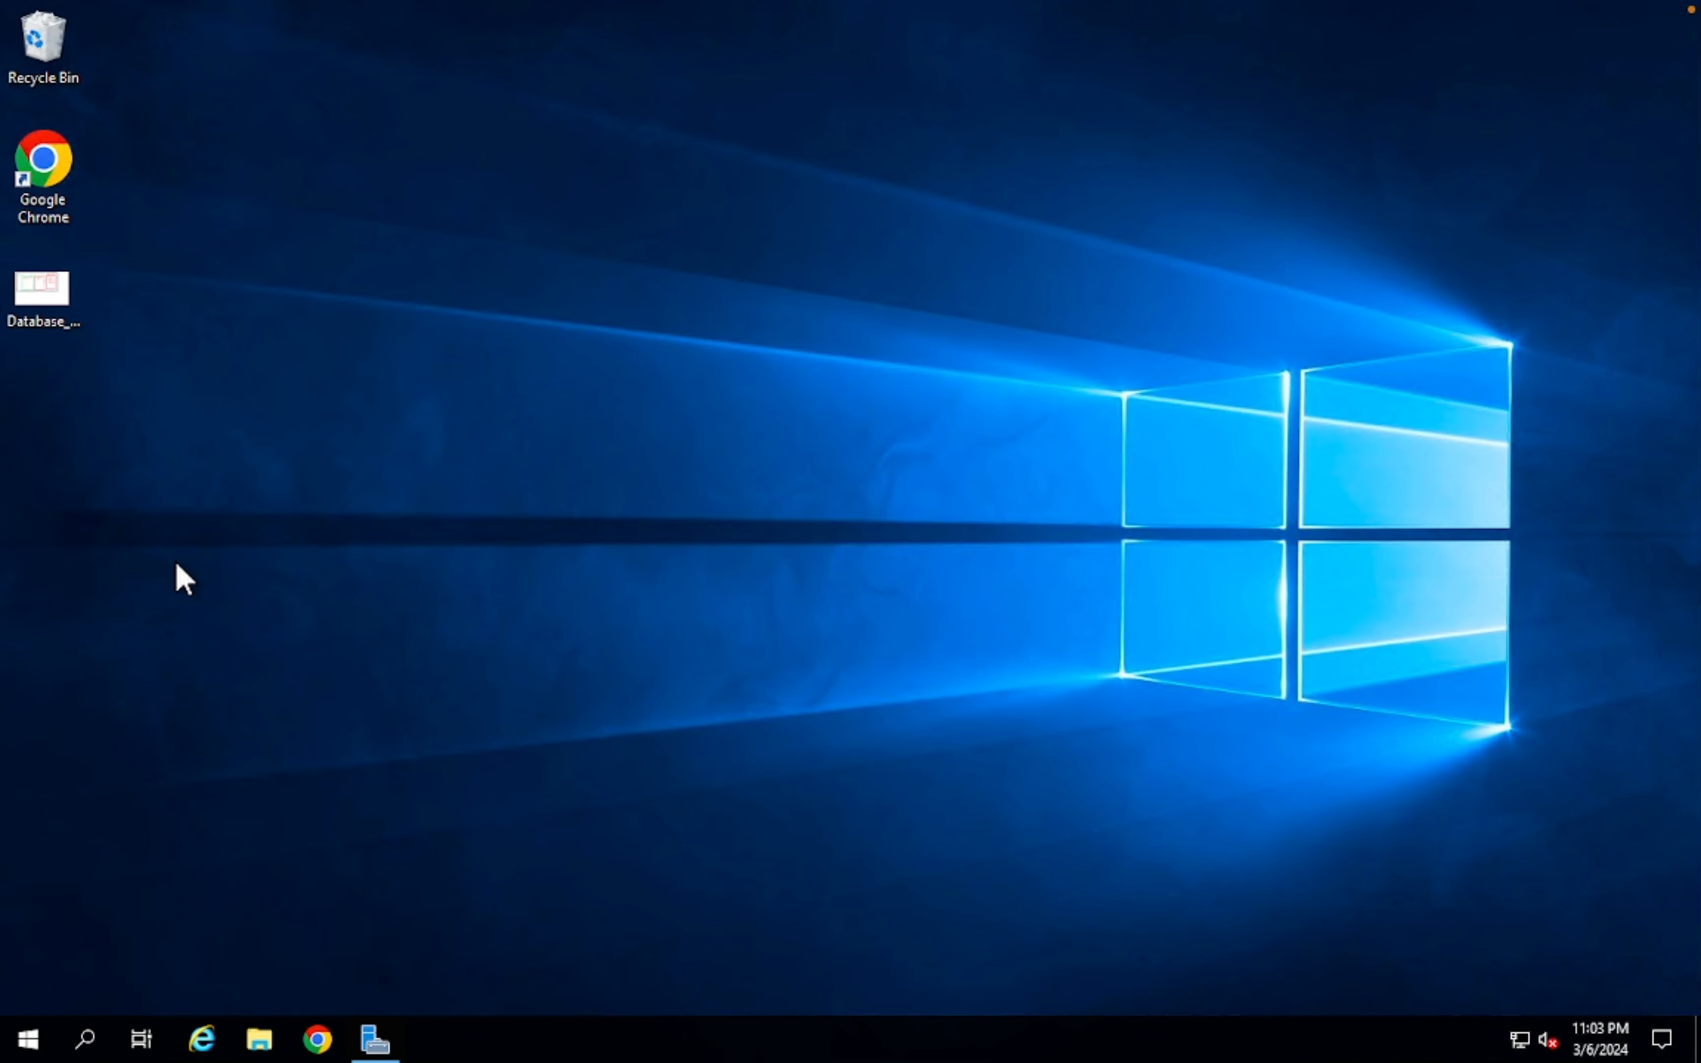
- Add a SQL DATABASE heading with '=' underline, describing it as a combination of MDF and LDF files
key("Return")
key("Return")
type("SQL DATABASE")
key("Return")
type("=============")
key("Return")
type("CO")
type("LLECTION")
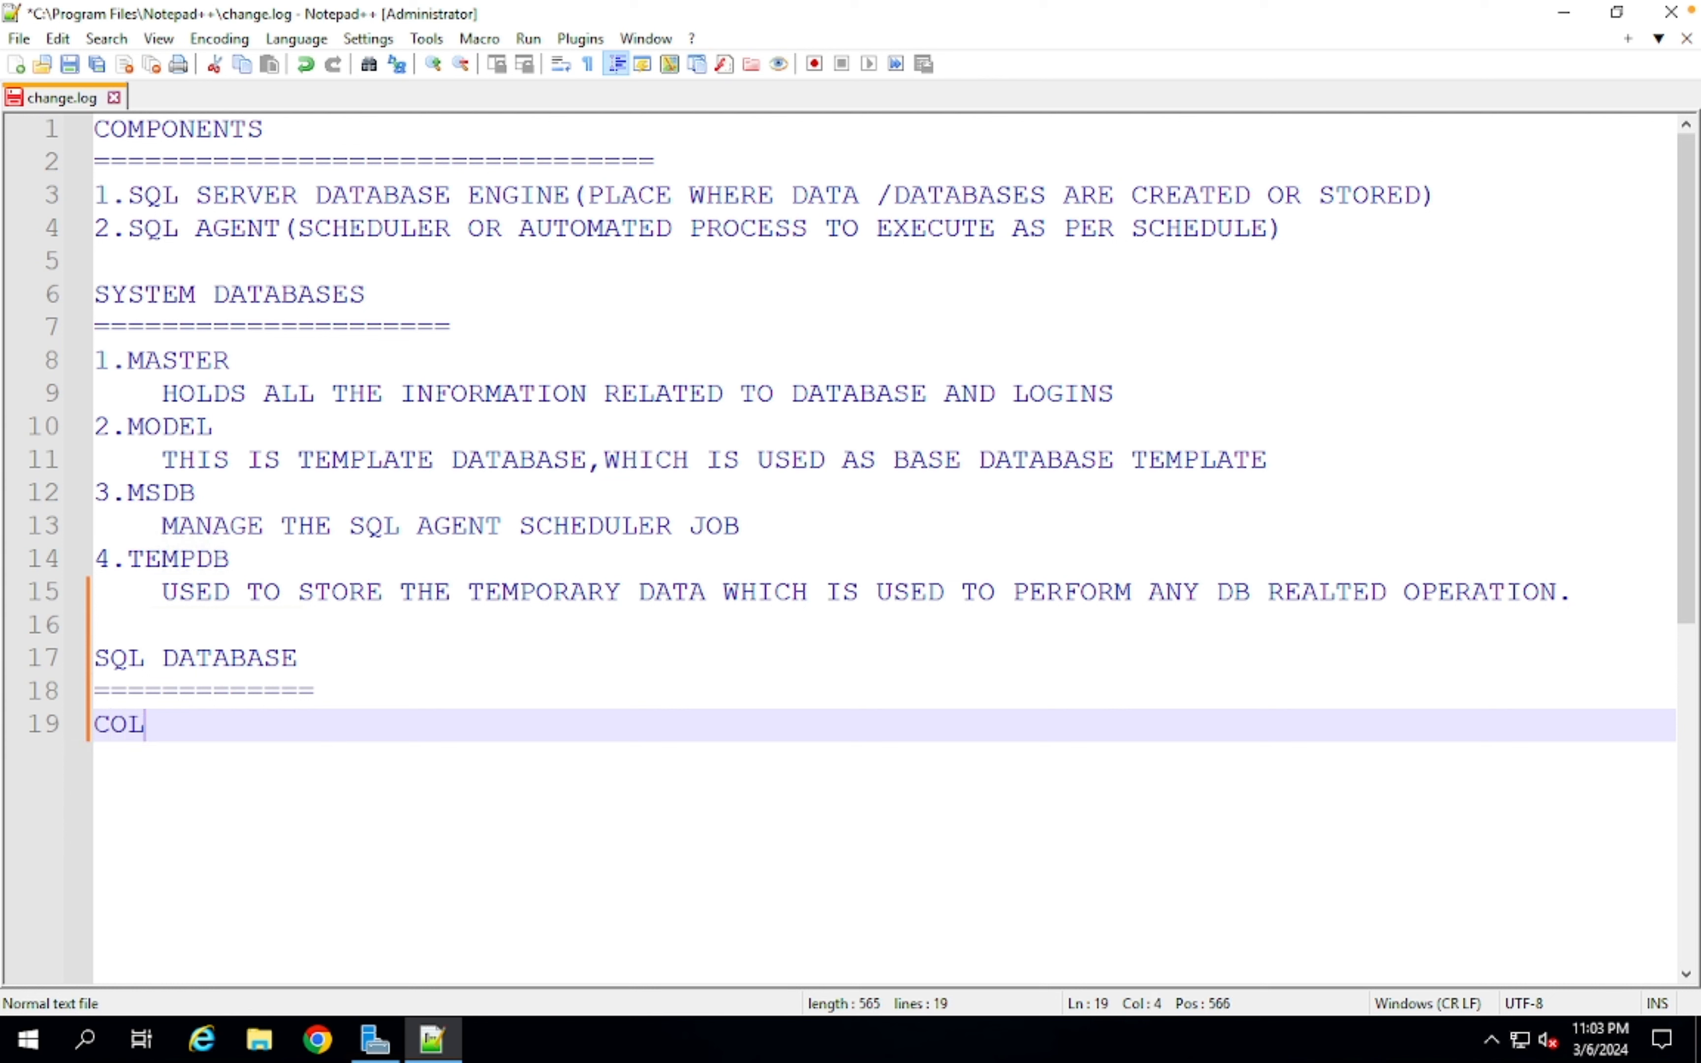
key("BackSpace")
key("BackSpace")
key("BackSpace")
key("BackSpace")
key("BackSpace")
key("BackSpace")
key("BackSpace")
key("BackSpace")
type("MBINATION OF MDF(MASTER DATA F")
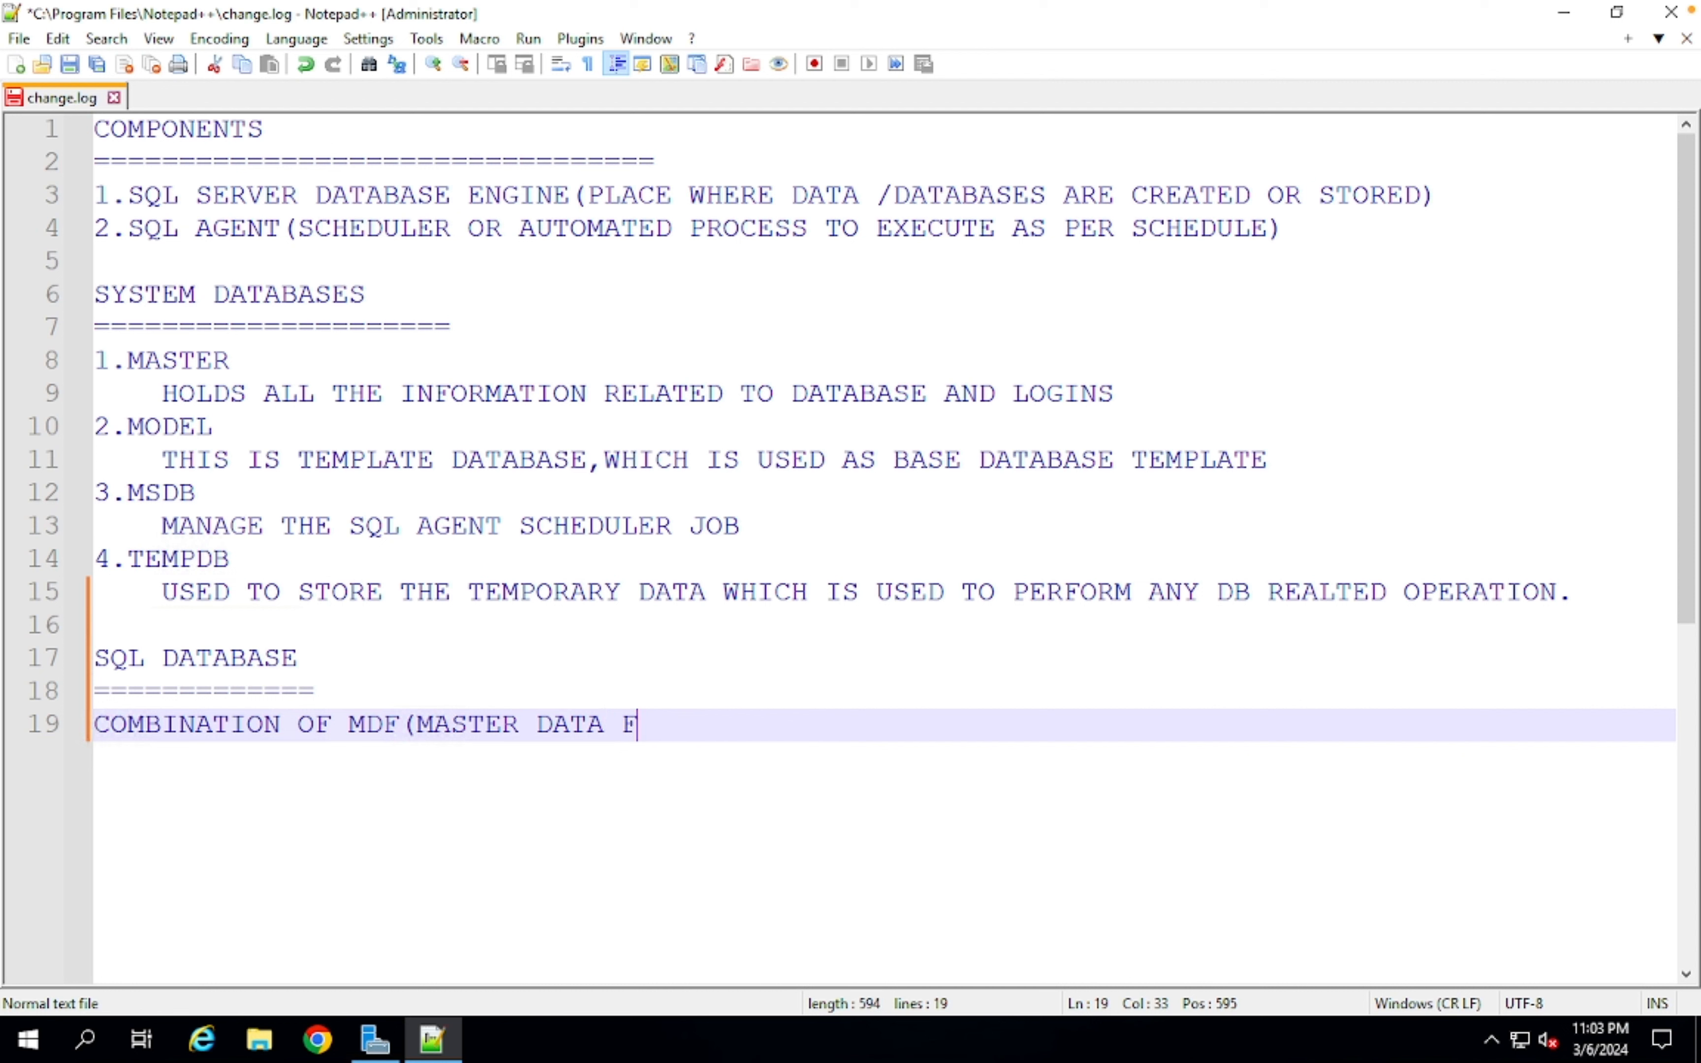
type("ILE) AND ")
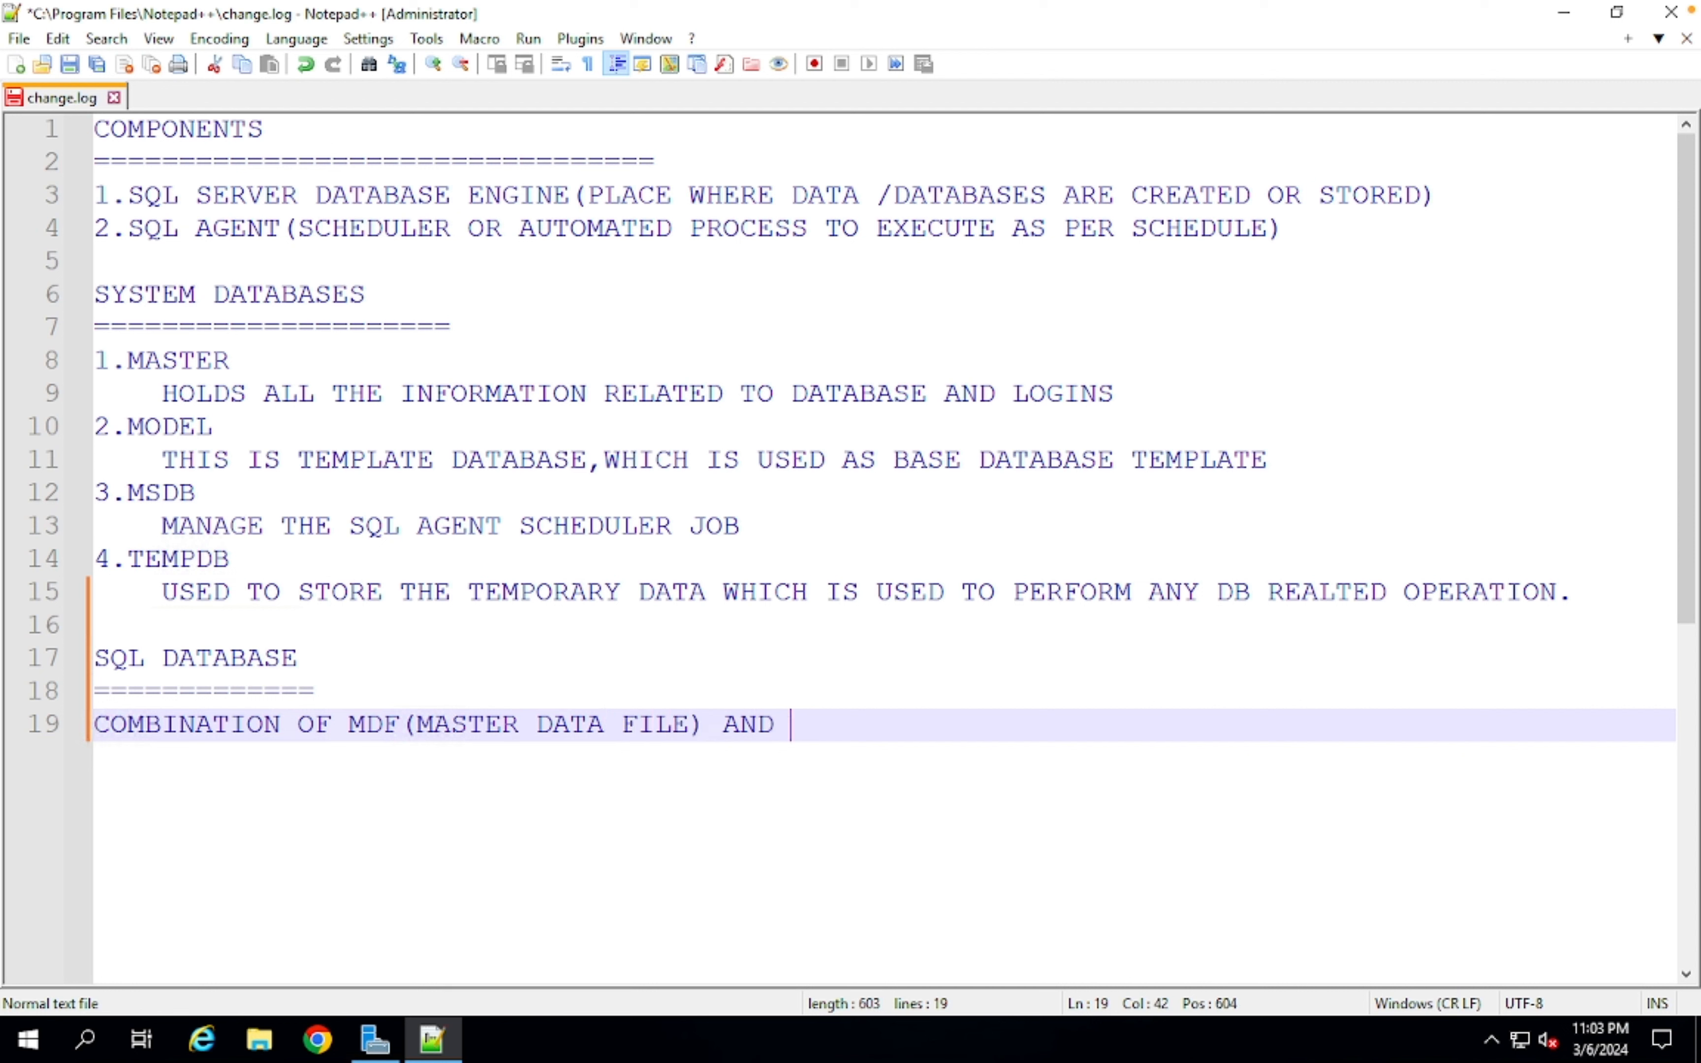
type("LDF (LOG DA")
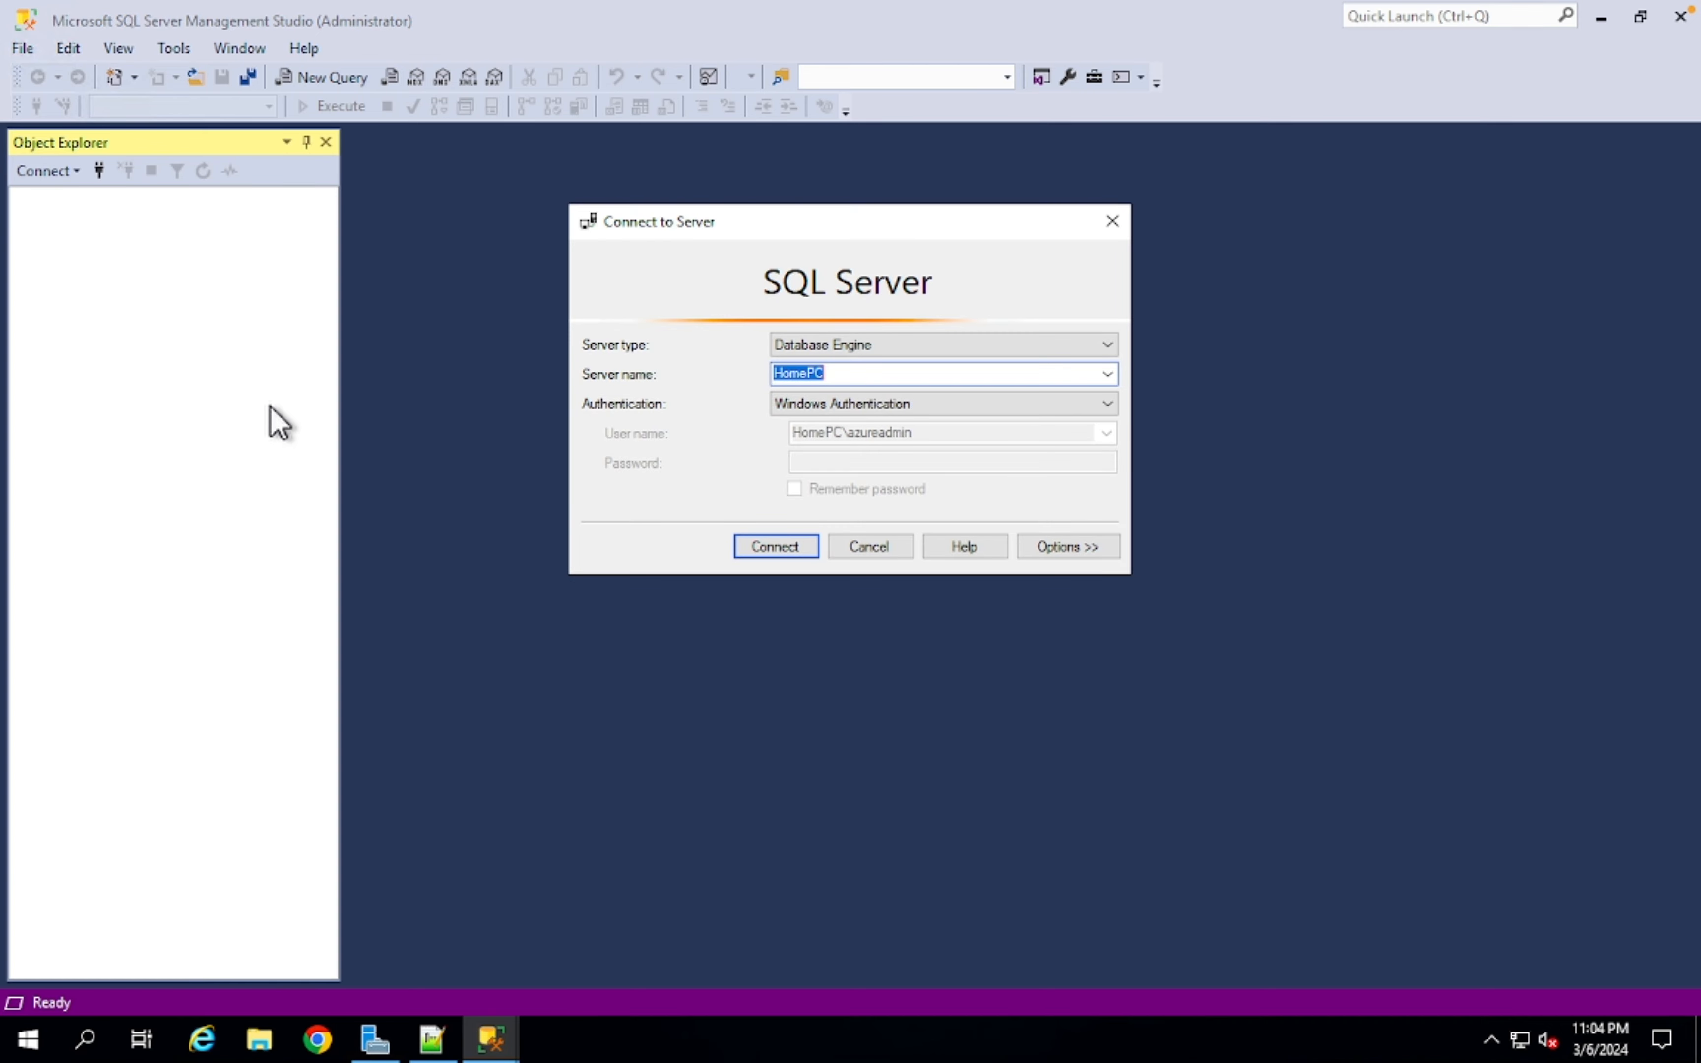
- Connect to the HomePC server from the Connect to Server dialog
left_click(777, 548)
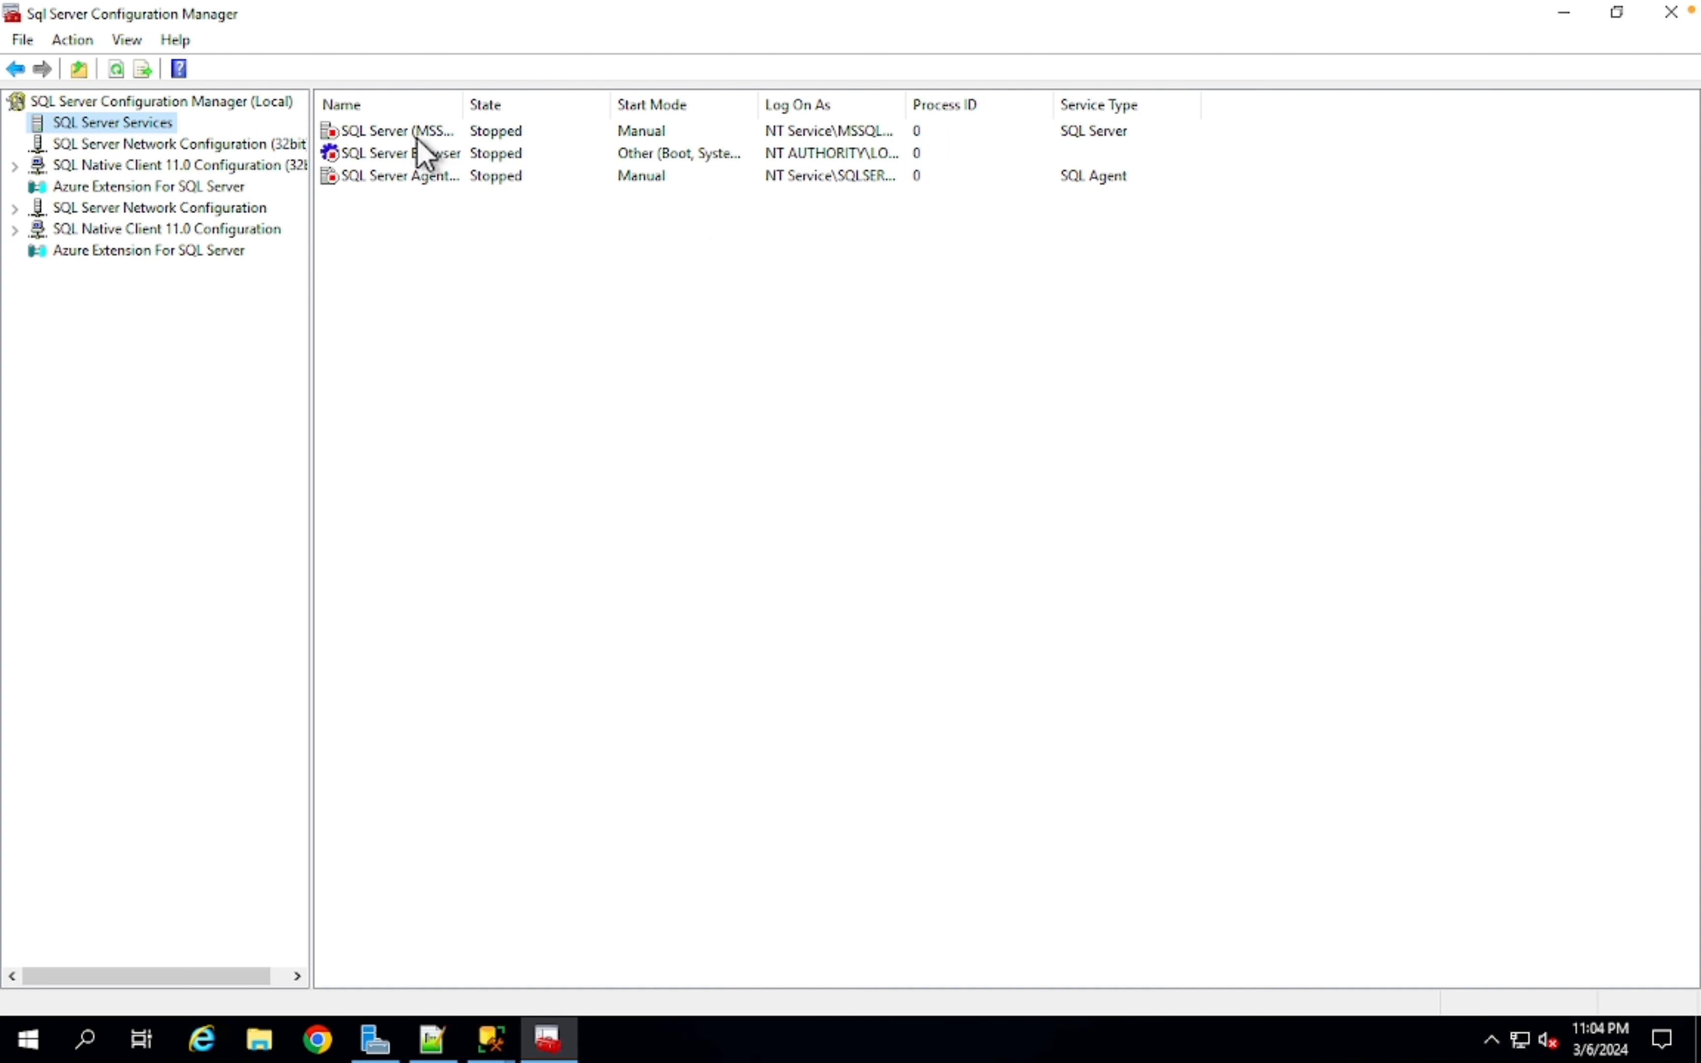
- Start the SQL Server and SQL Server Agent services, then switch to Management Studio
right_click(416, 138)
left_click(453, 149)
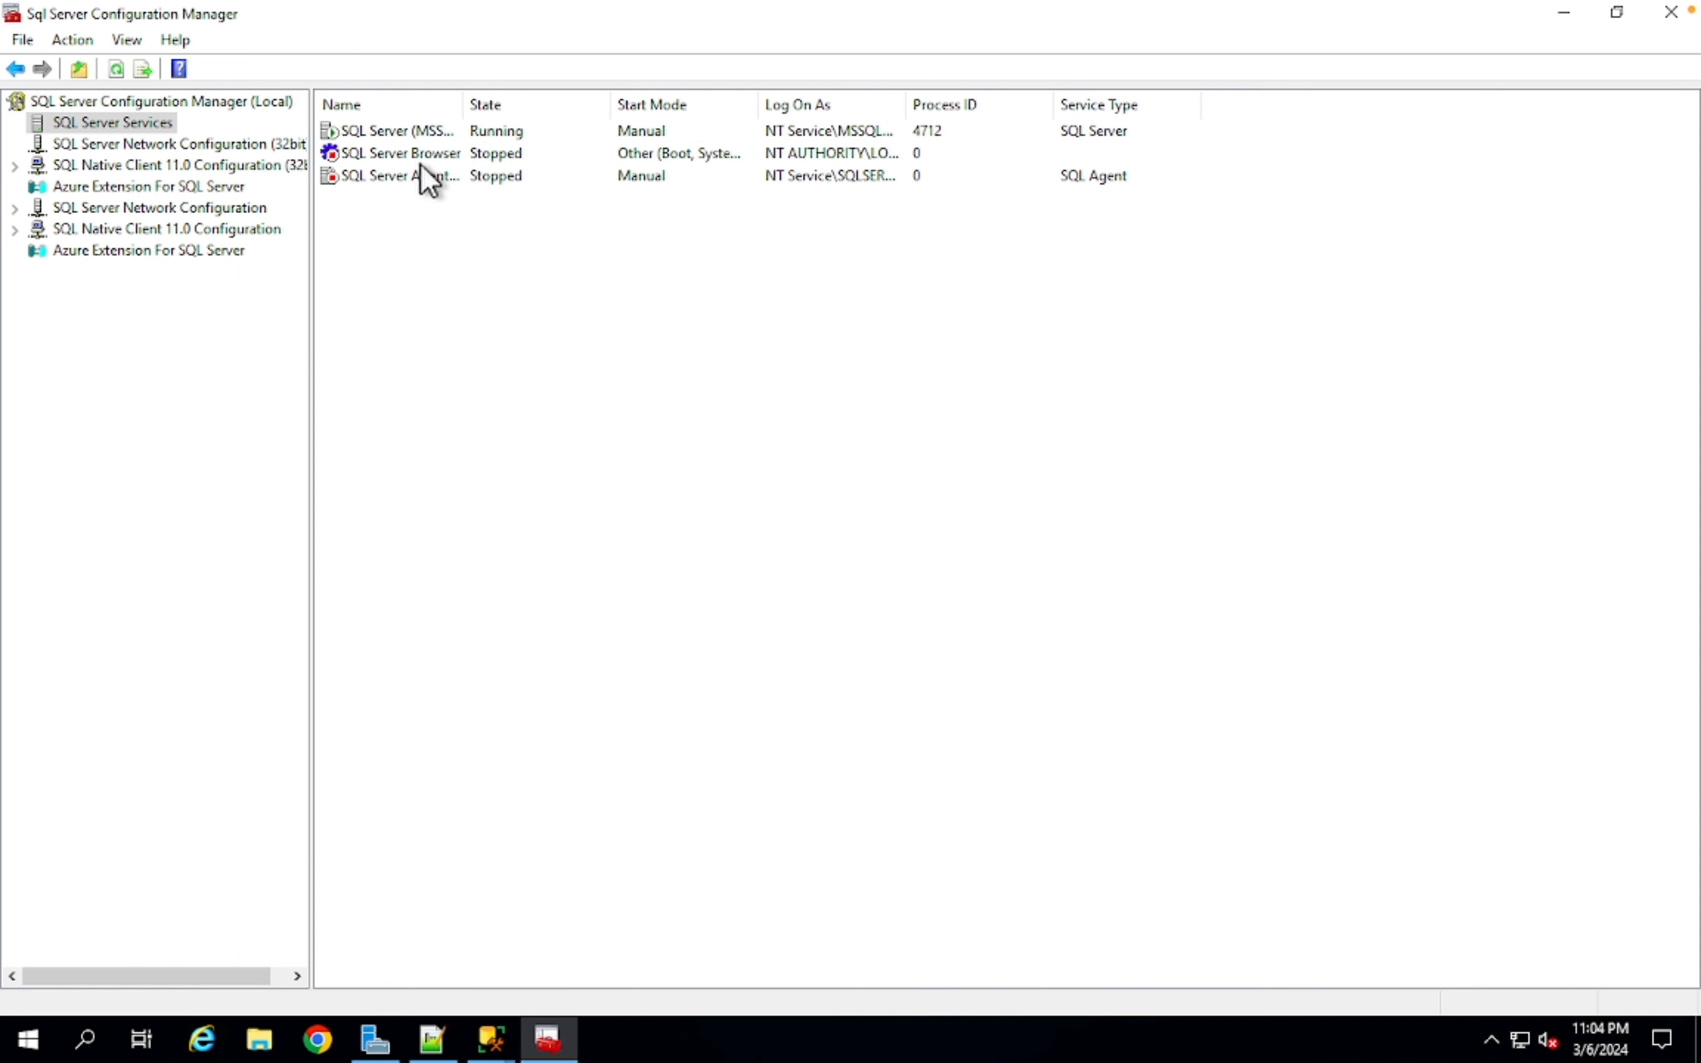
right_click(405, 174)
left_click(457, 189)
left_click(495, 1039)
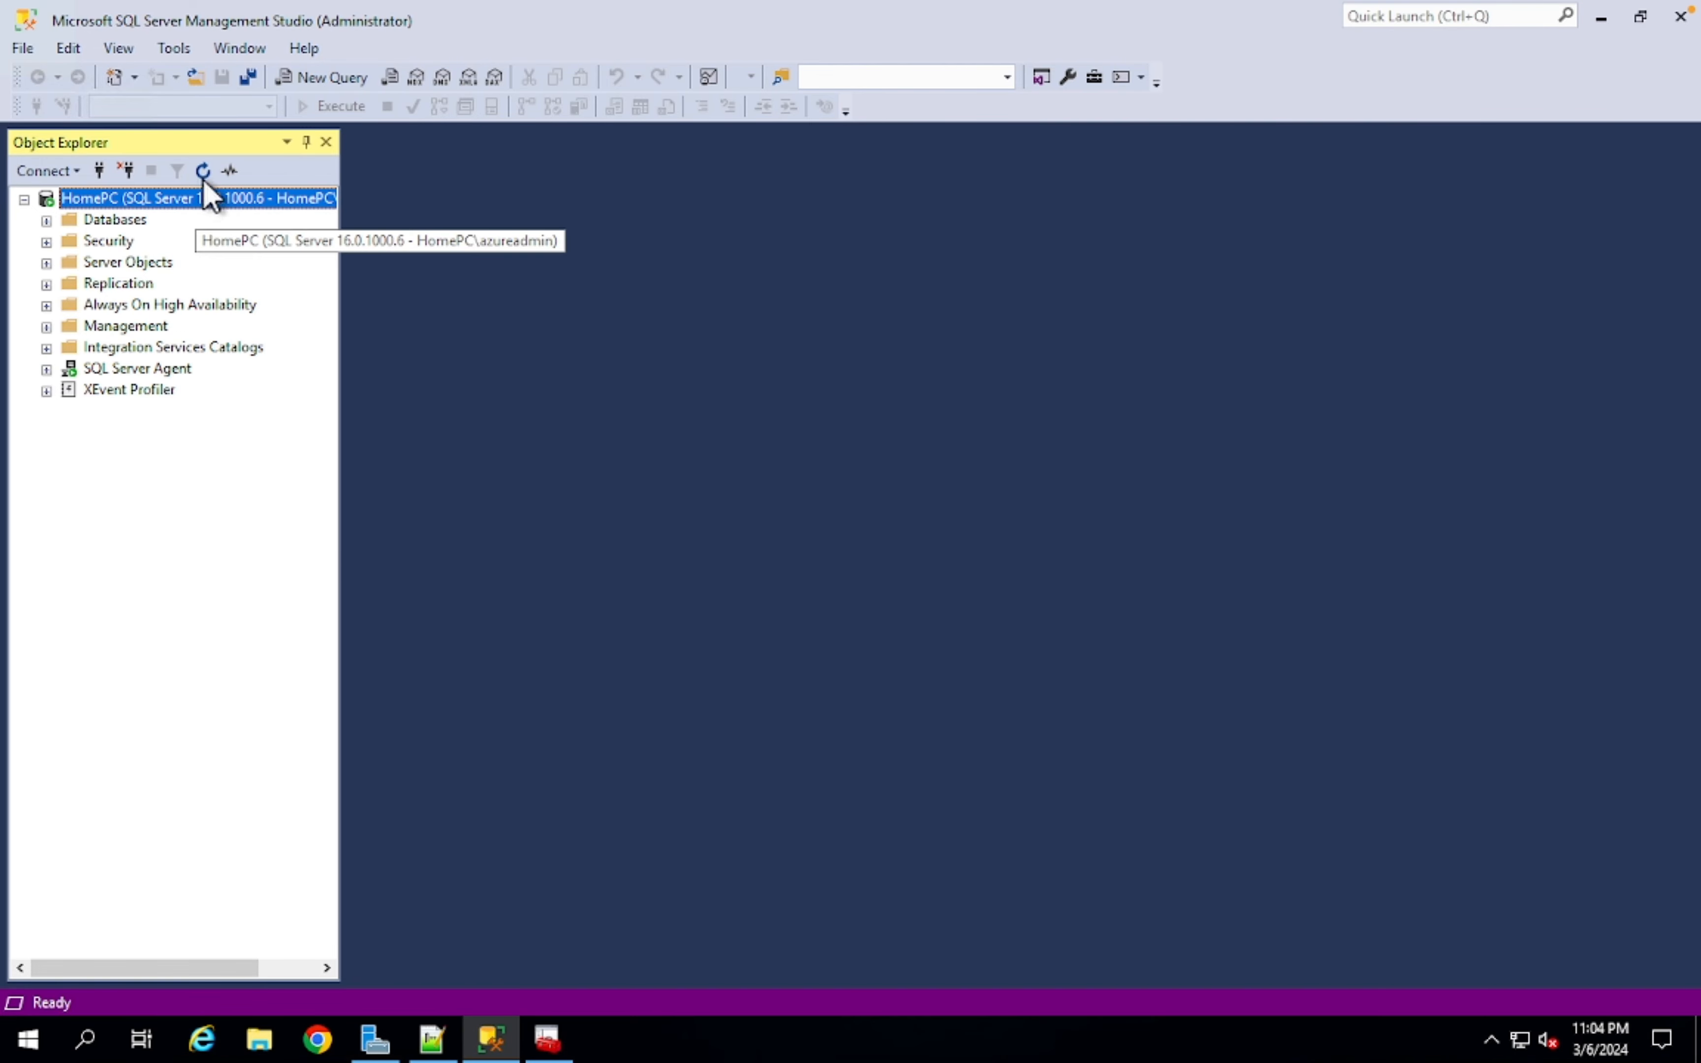
- Refresh HomePC's tree, expand Databases, then minimize SSMS and bring up the SQL Server service's menu
left_click(203, 170)
left_click(46, 220)
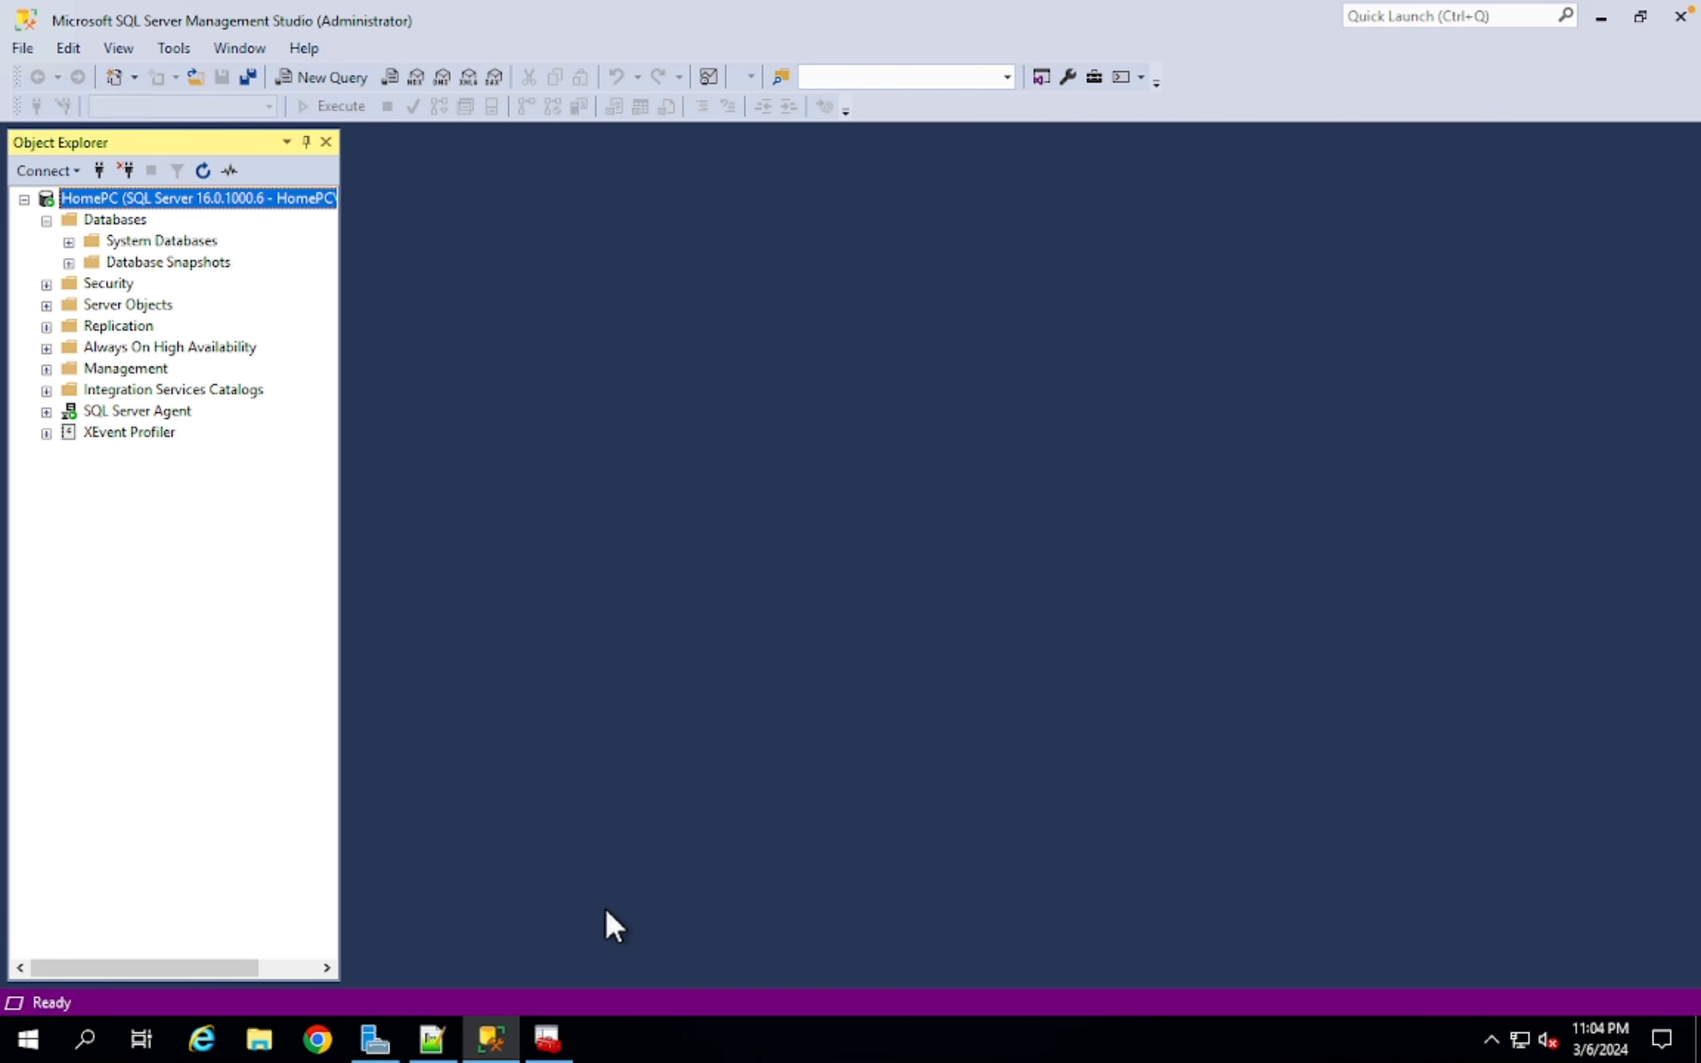
left_click(495, 1040)
right_click(397, 131)
- Review the SQL Server service's Service and Startup Parameters properties, closing without changes
left_click(492, 287)
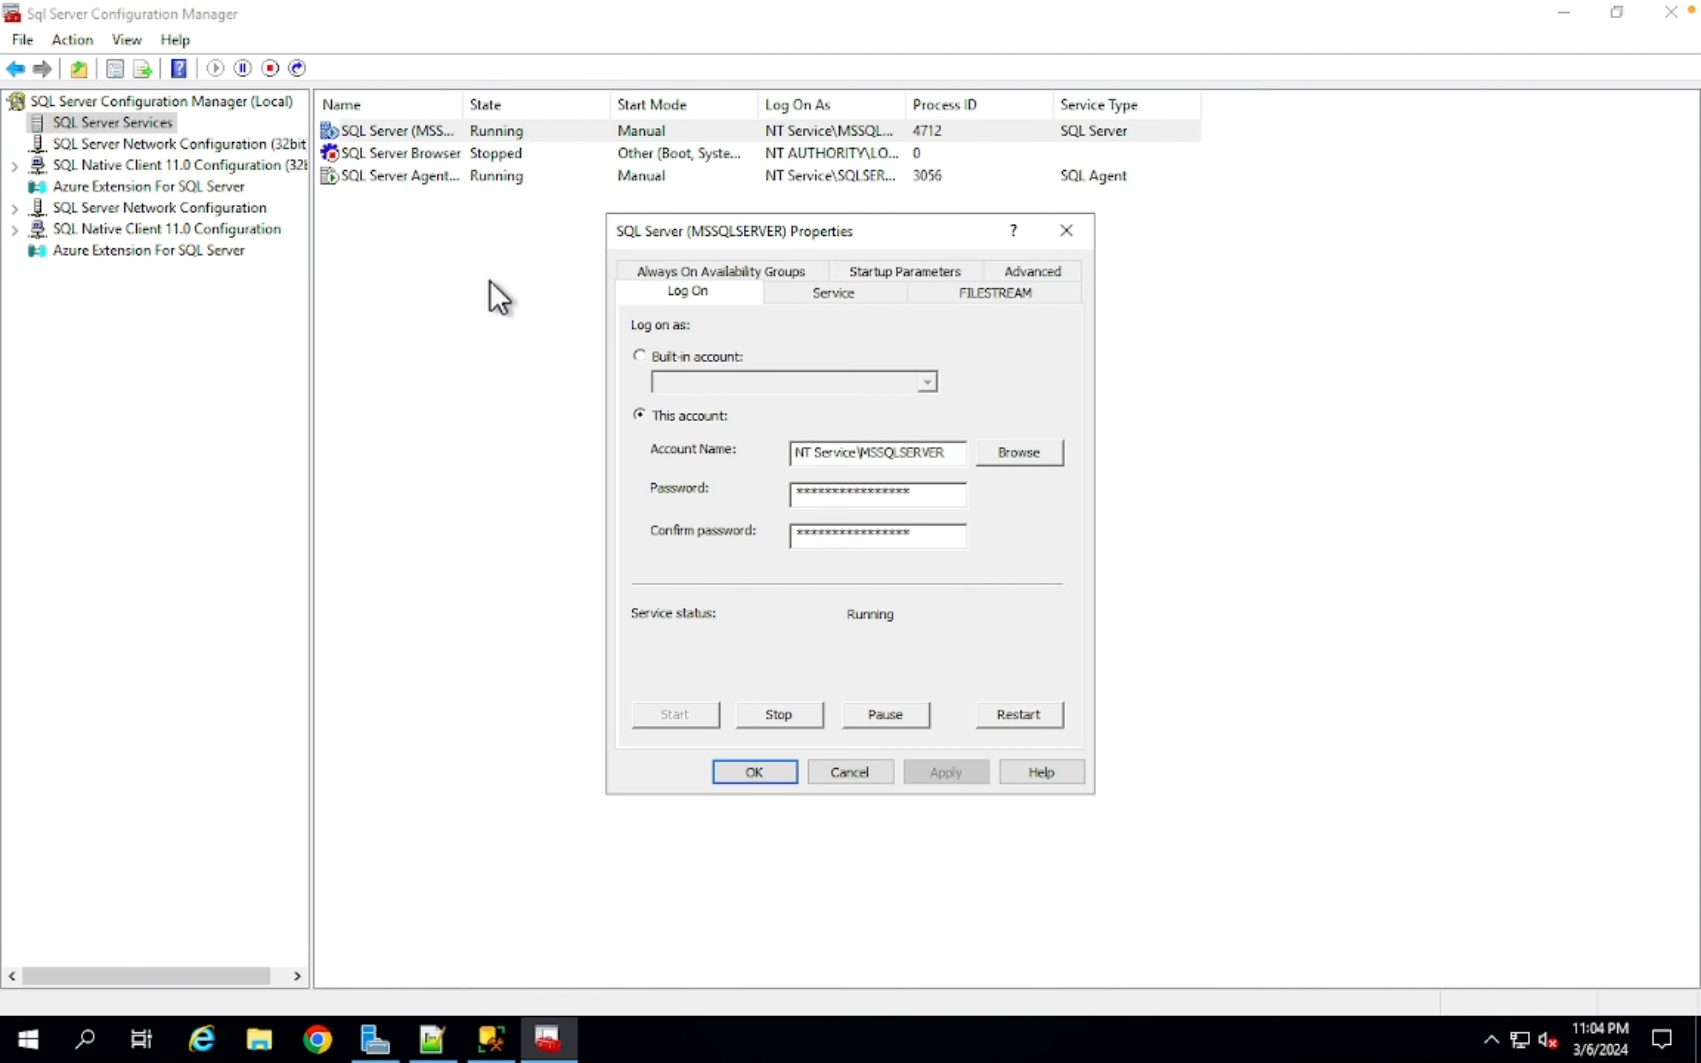
left_click(817, 293)
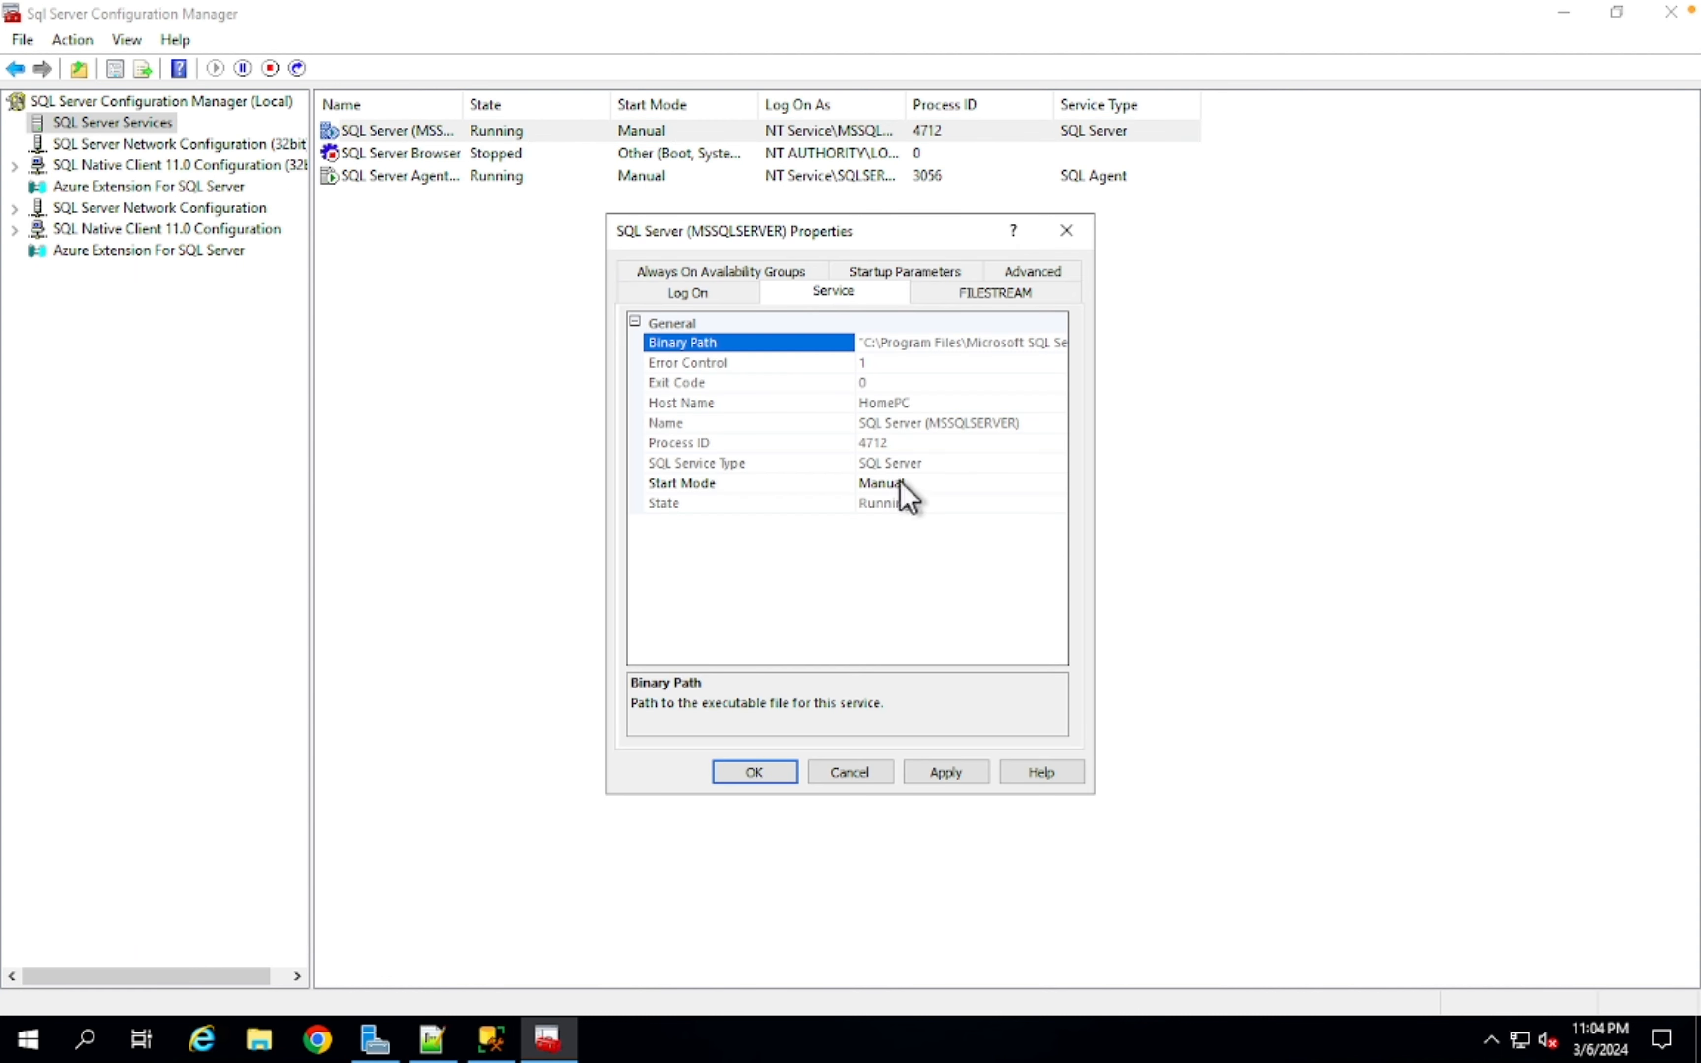
left_click(920, 274)
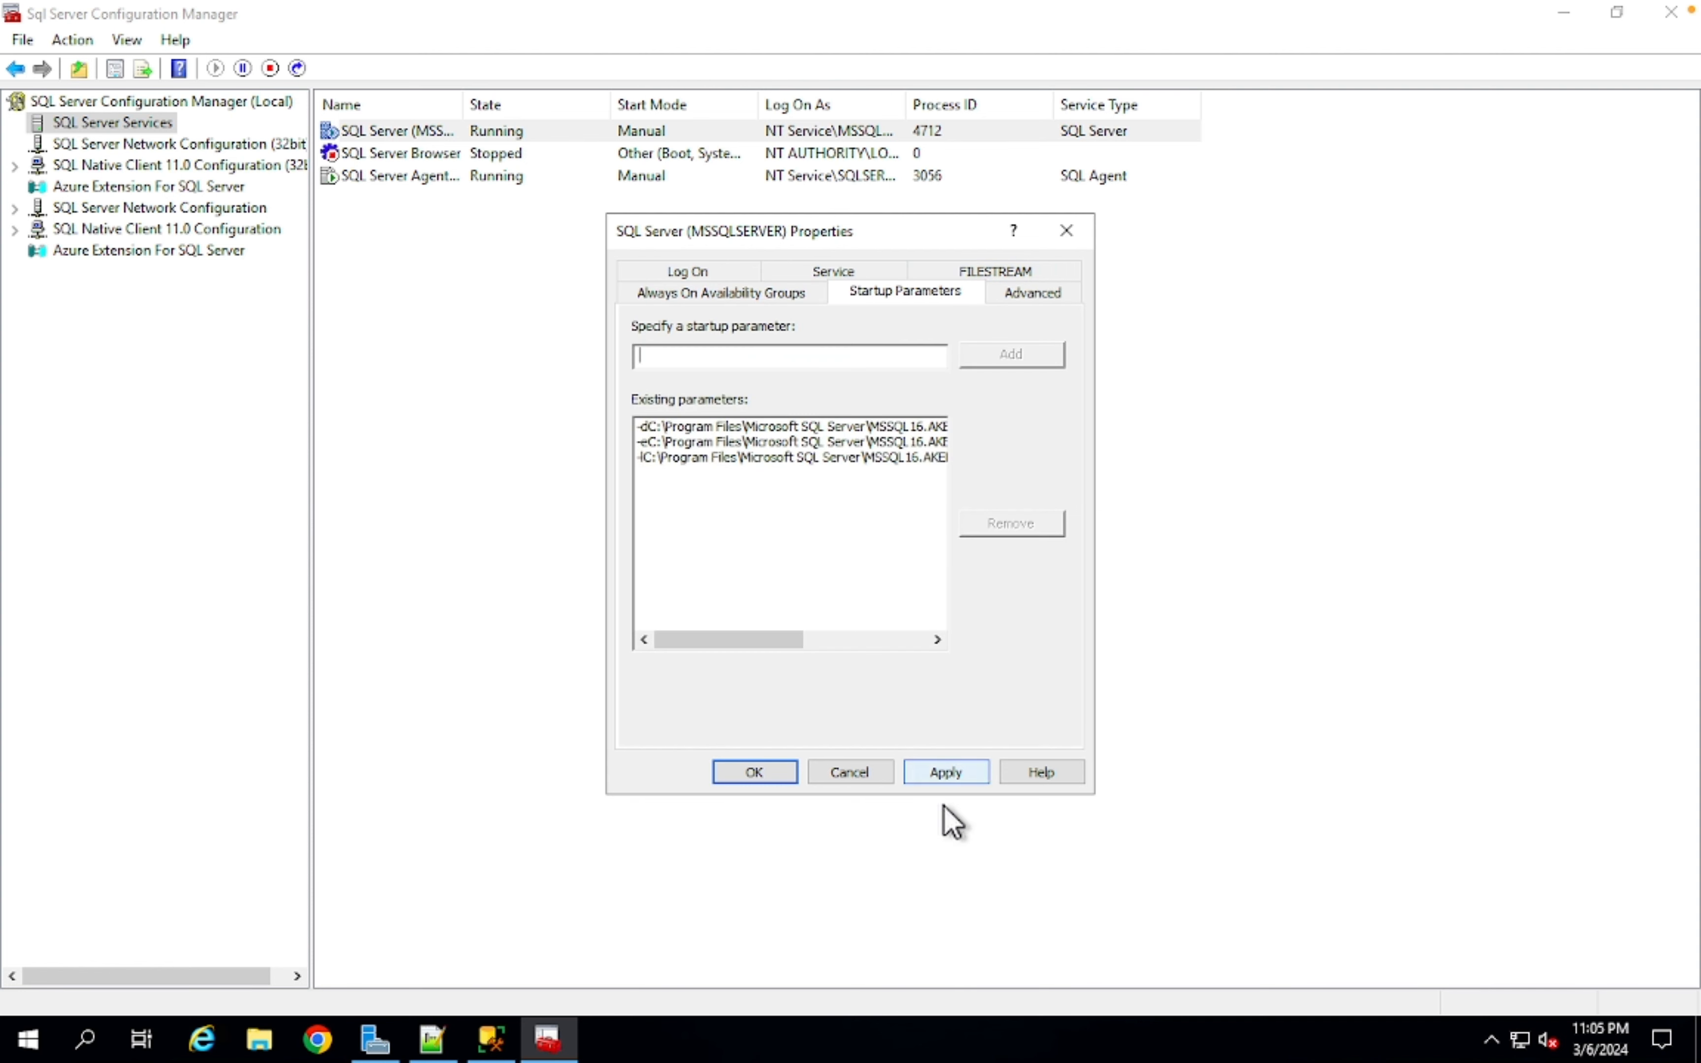
left_click(855, 773)
- Refresh the services list and show Protocols for MSSQLSERVER under SQL Server Network Configuration
right_click(551, 571)
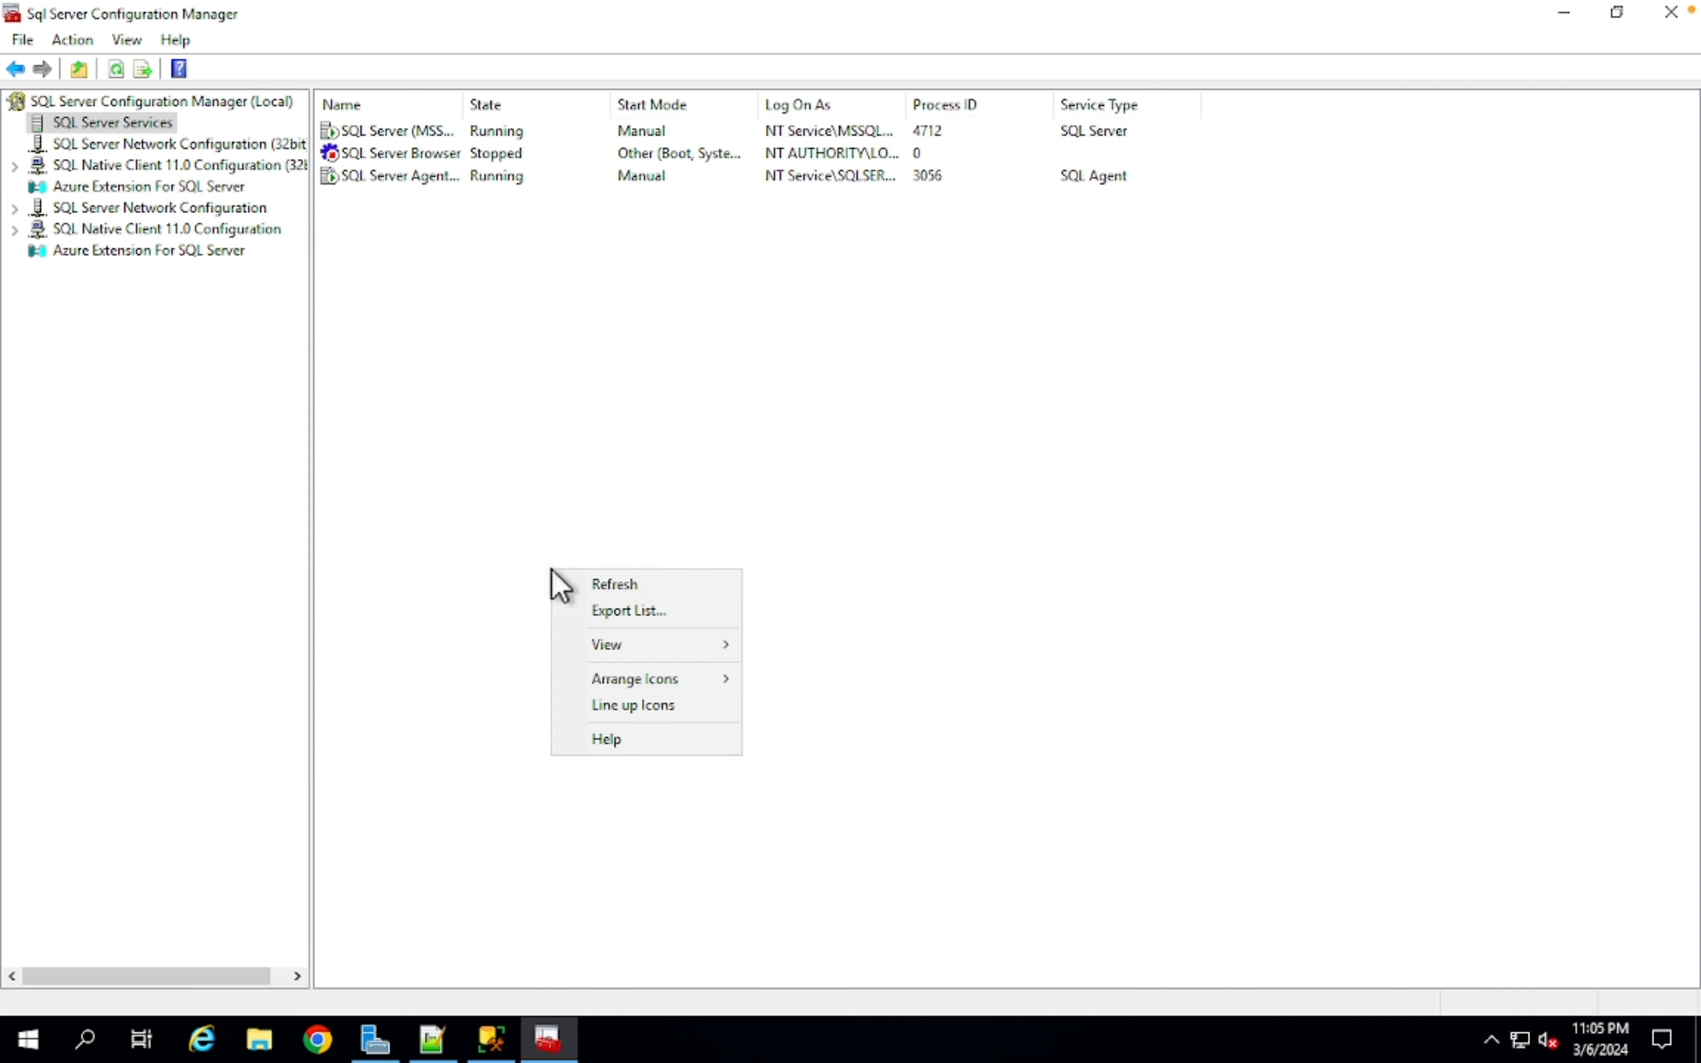
left_click(589, 585)
left_click(14, 208)
left_click(114, 229)
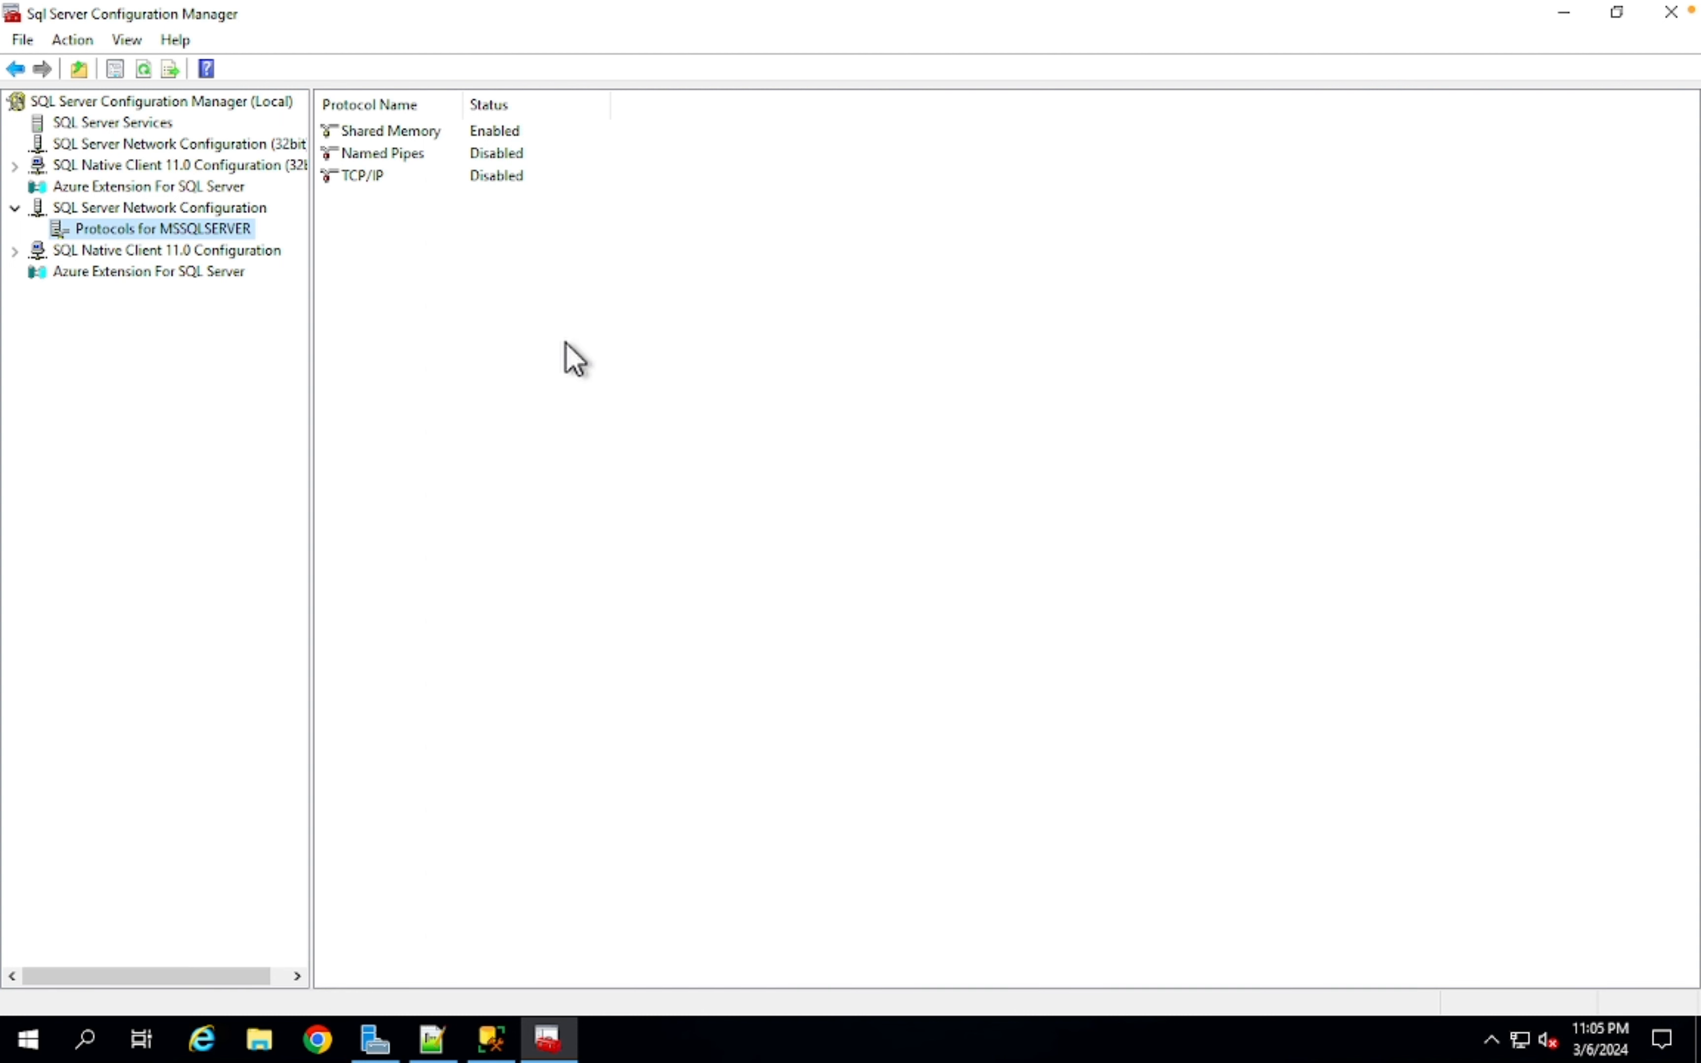
- Confirm TCP/IP's IP Addresses use TCP port 1433, then open the Database_connectivity diagram from the desktop
left_click(376, 176)
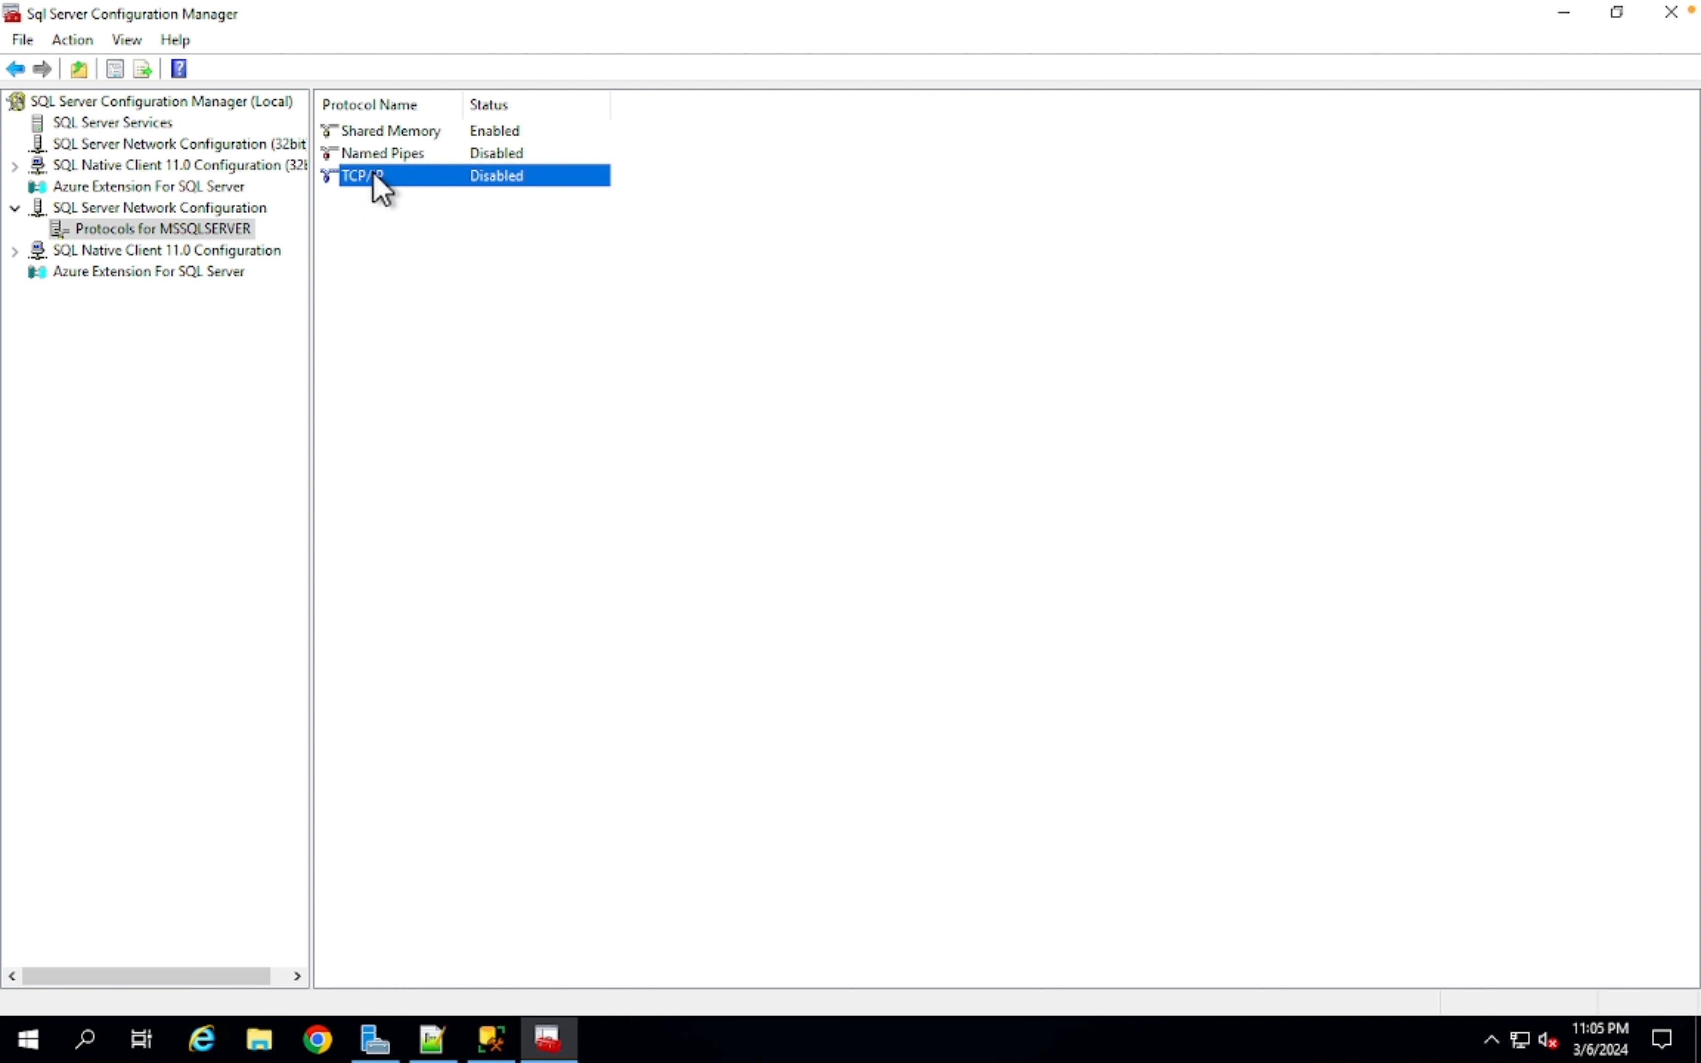
right_click(378, 187)
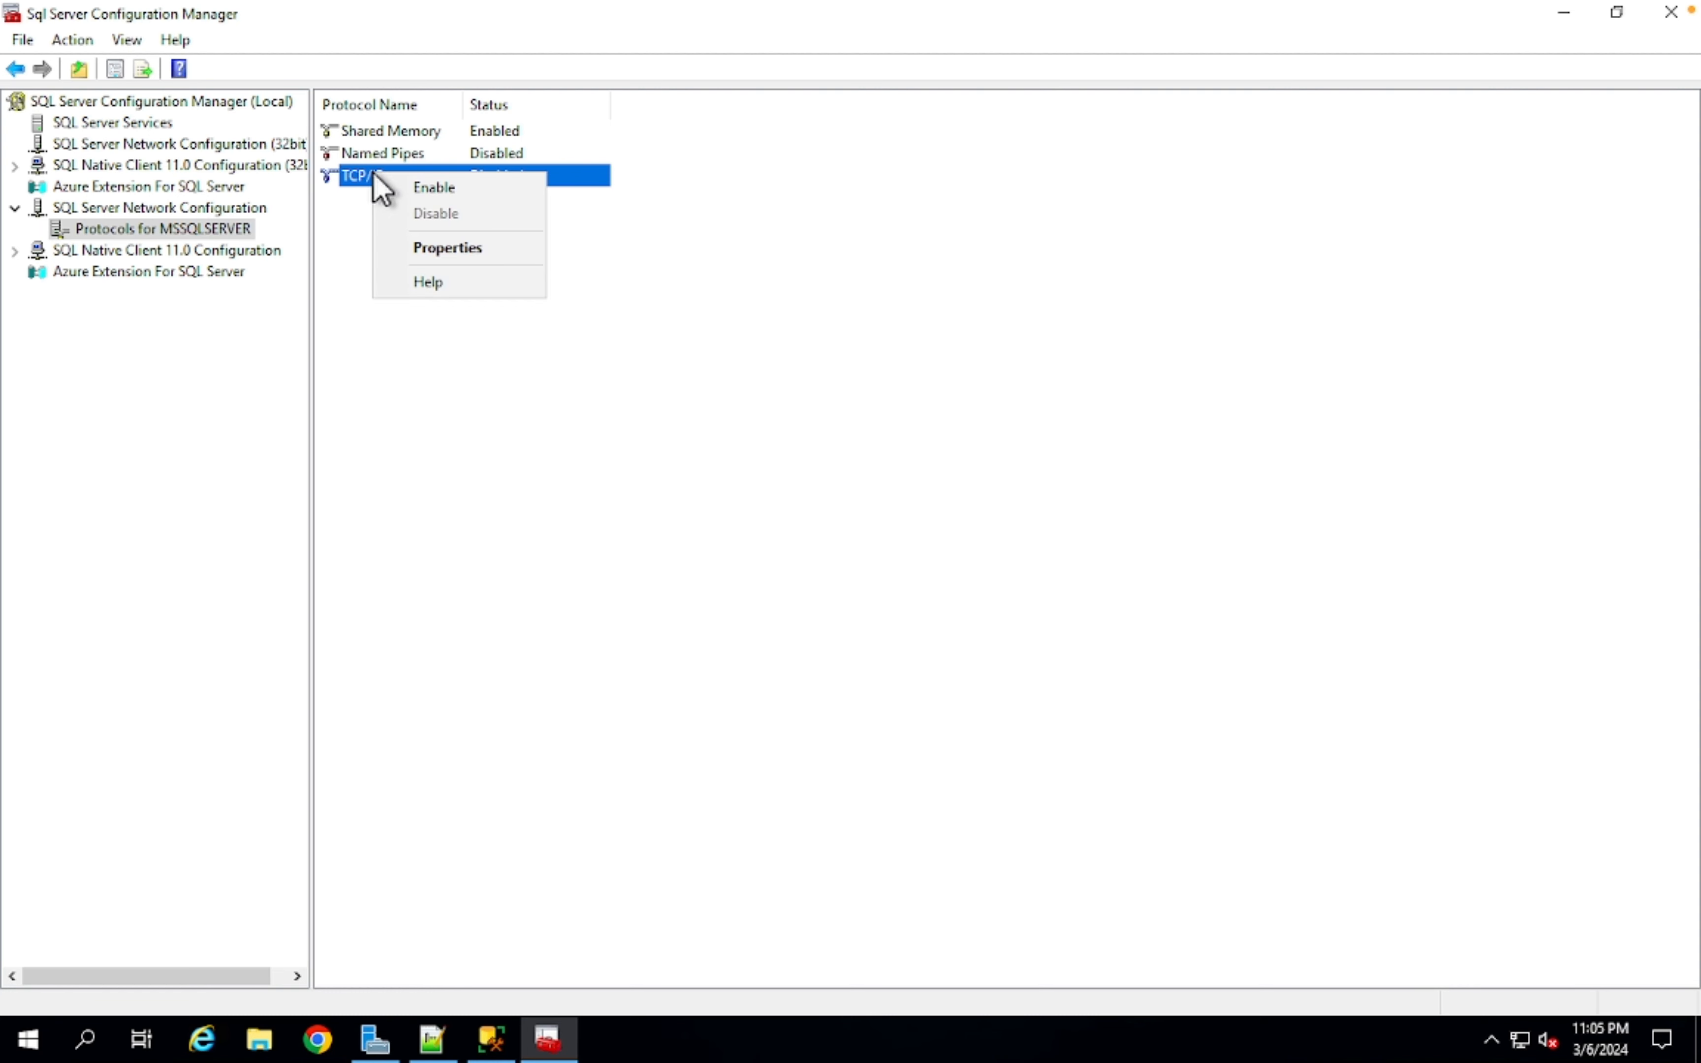
left_click(484, 247)
left_click(728, 272)
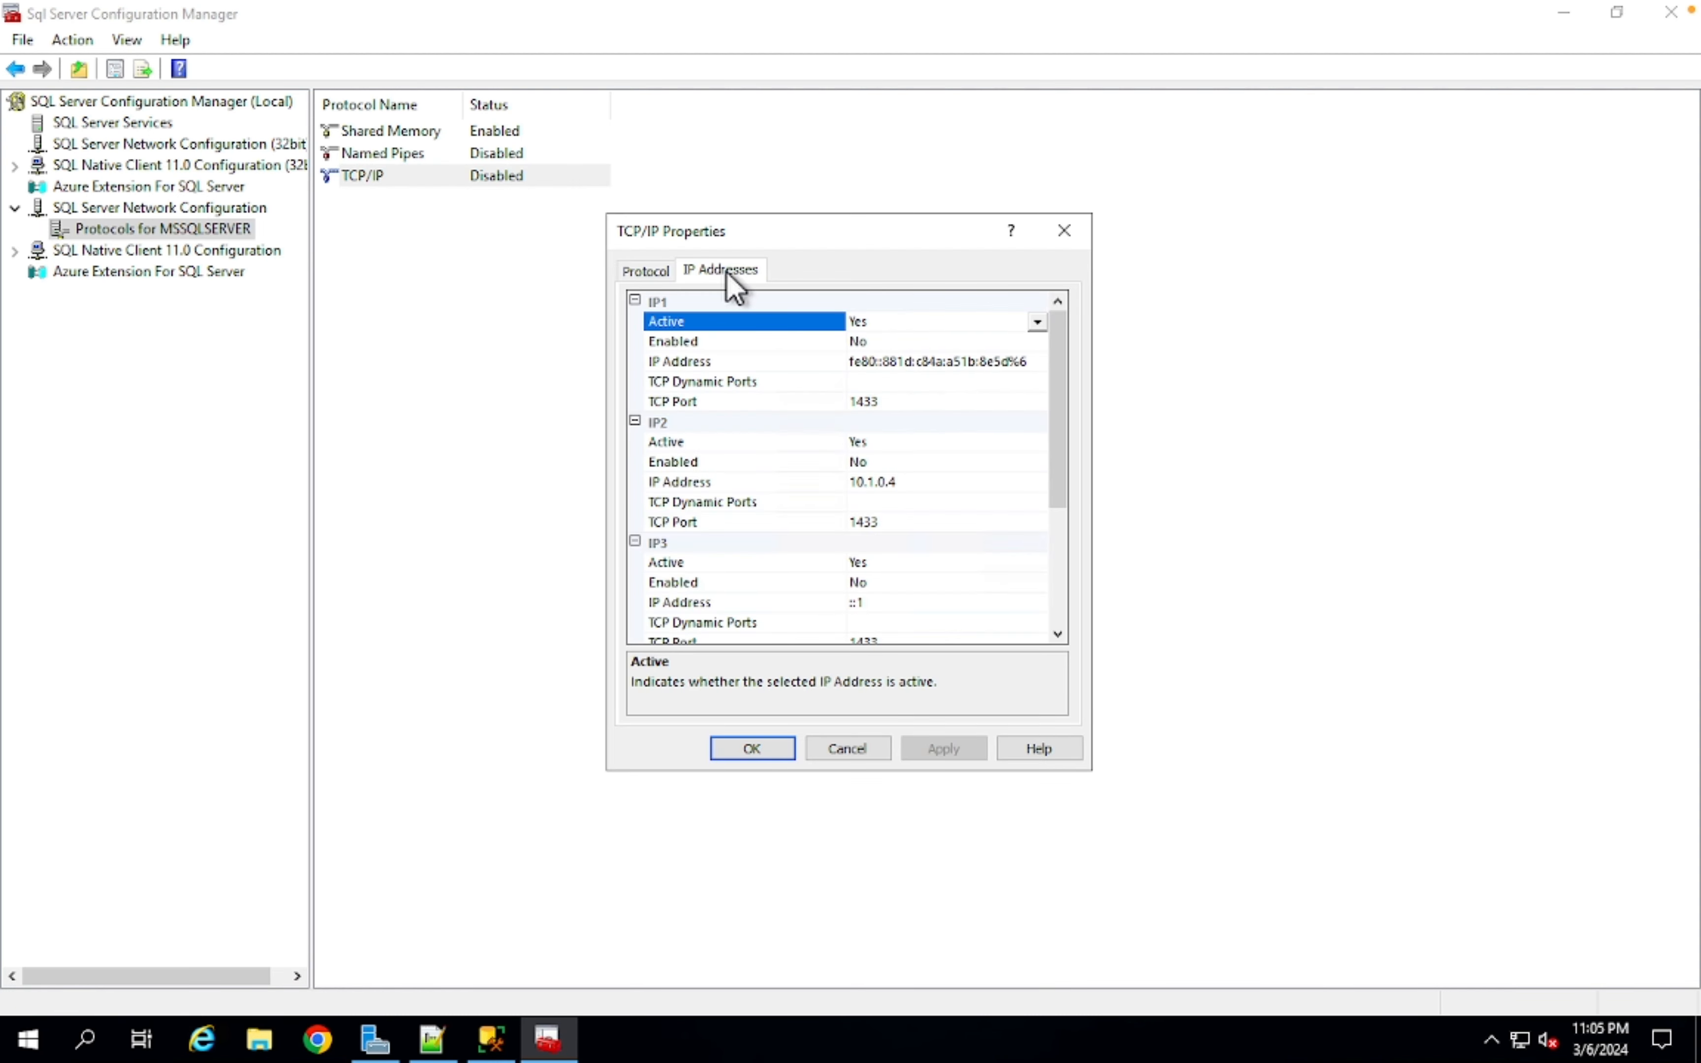
left_click(863, 401)
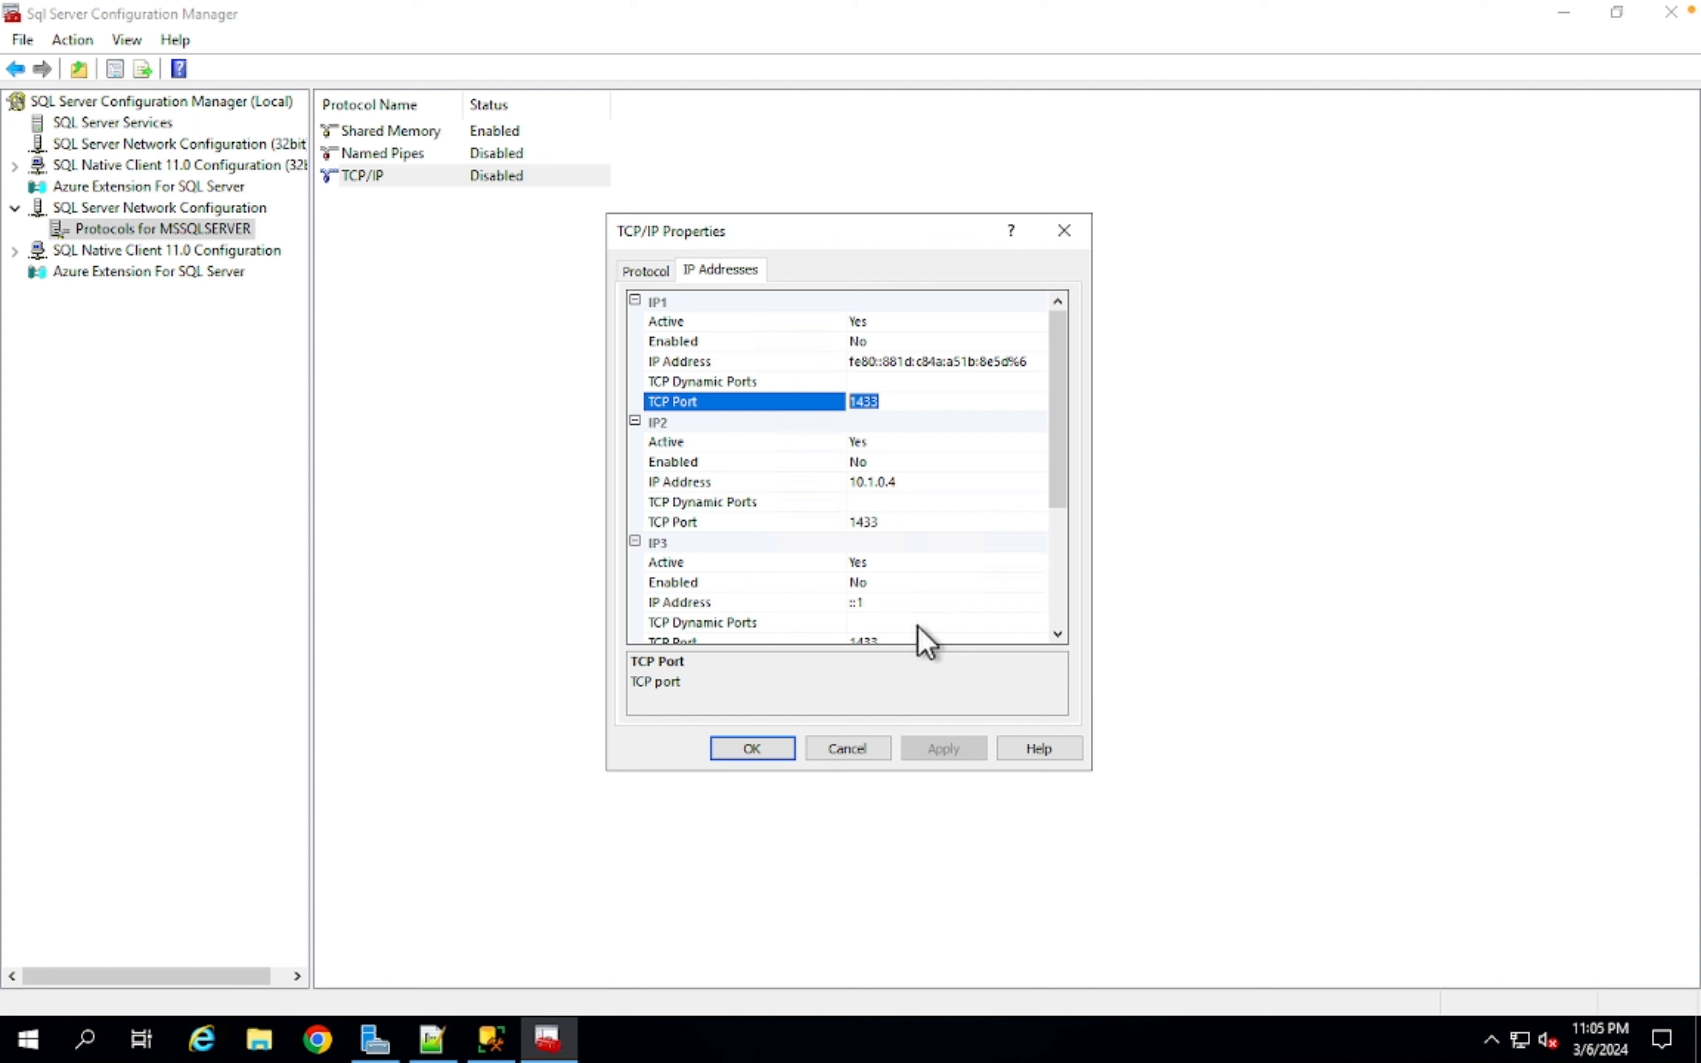
left_click(870, 759)
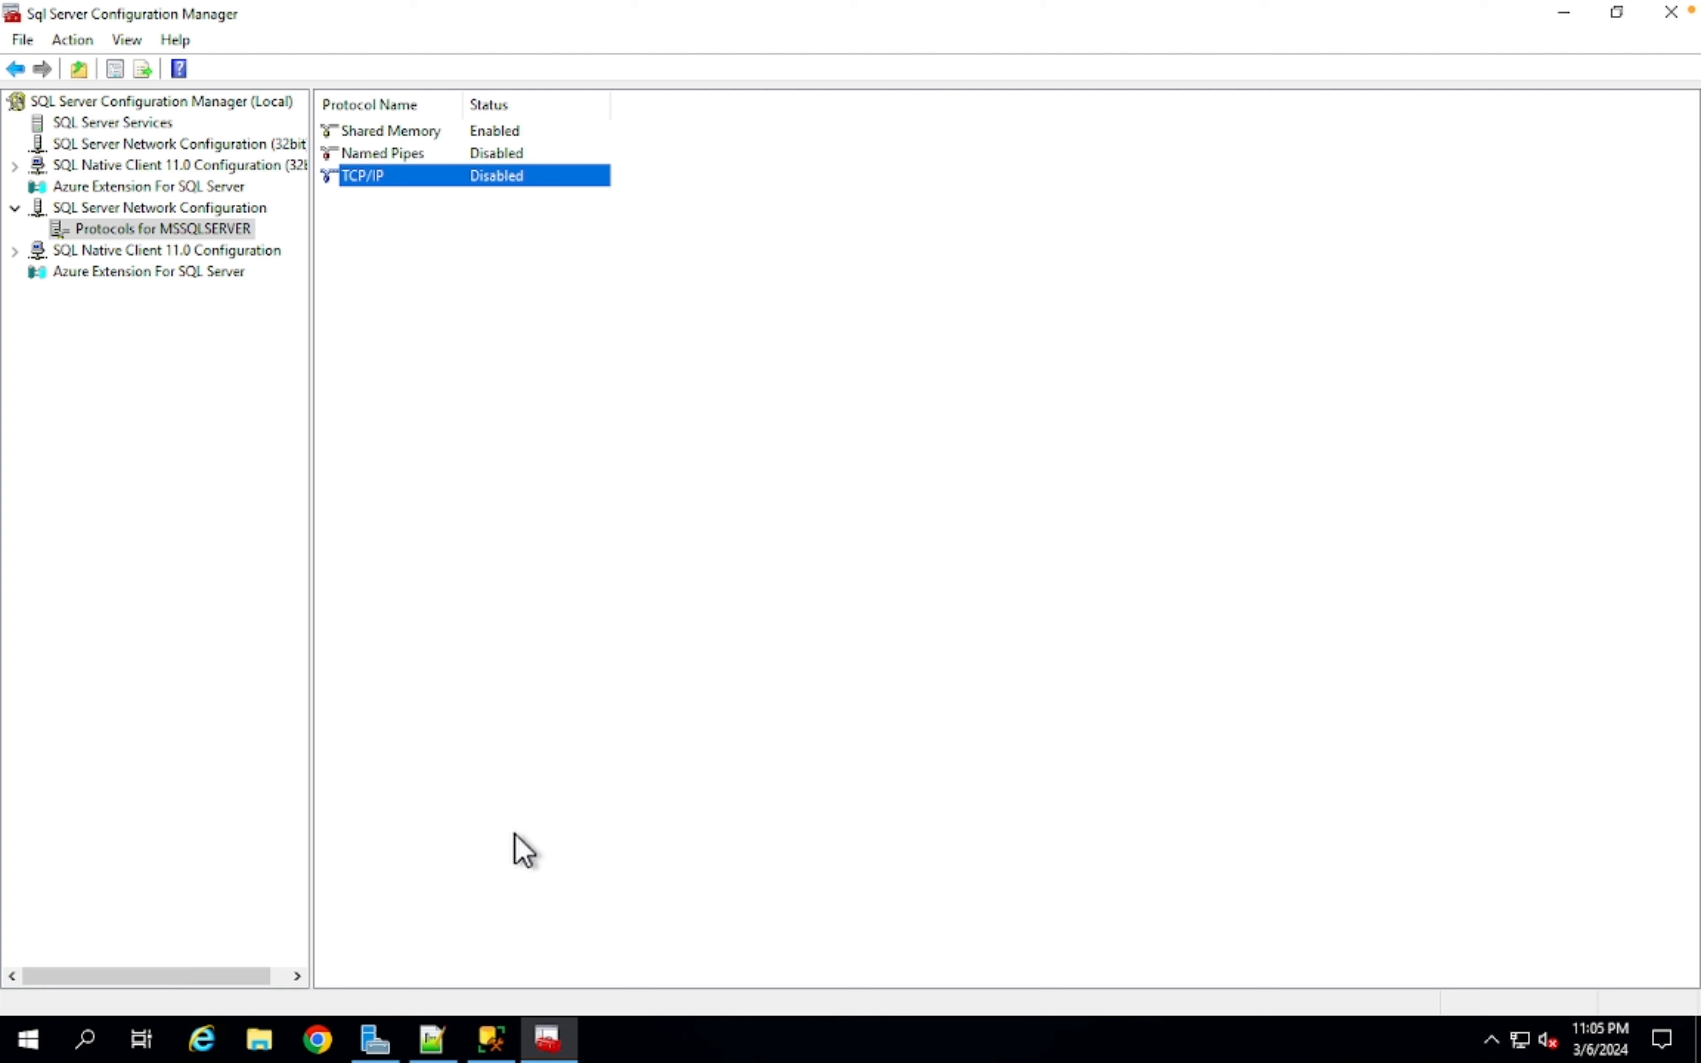
key("super+d")
double_click(60, 320)
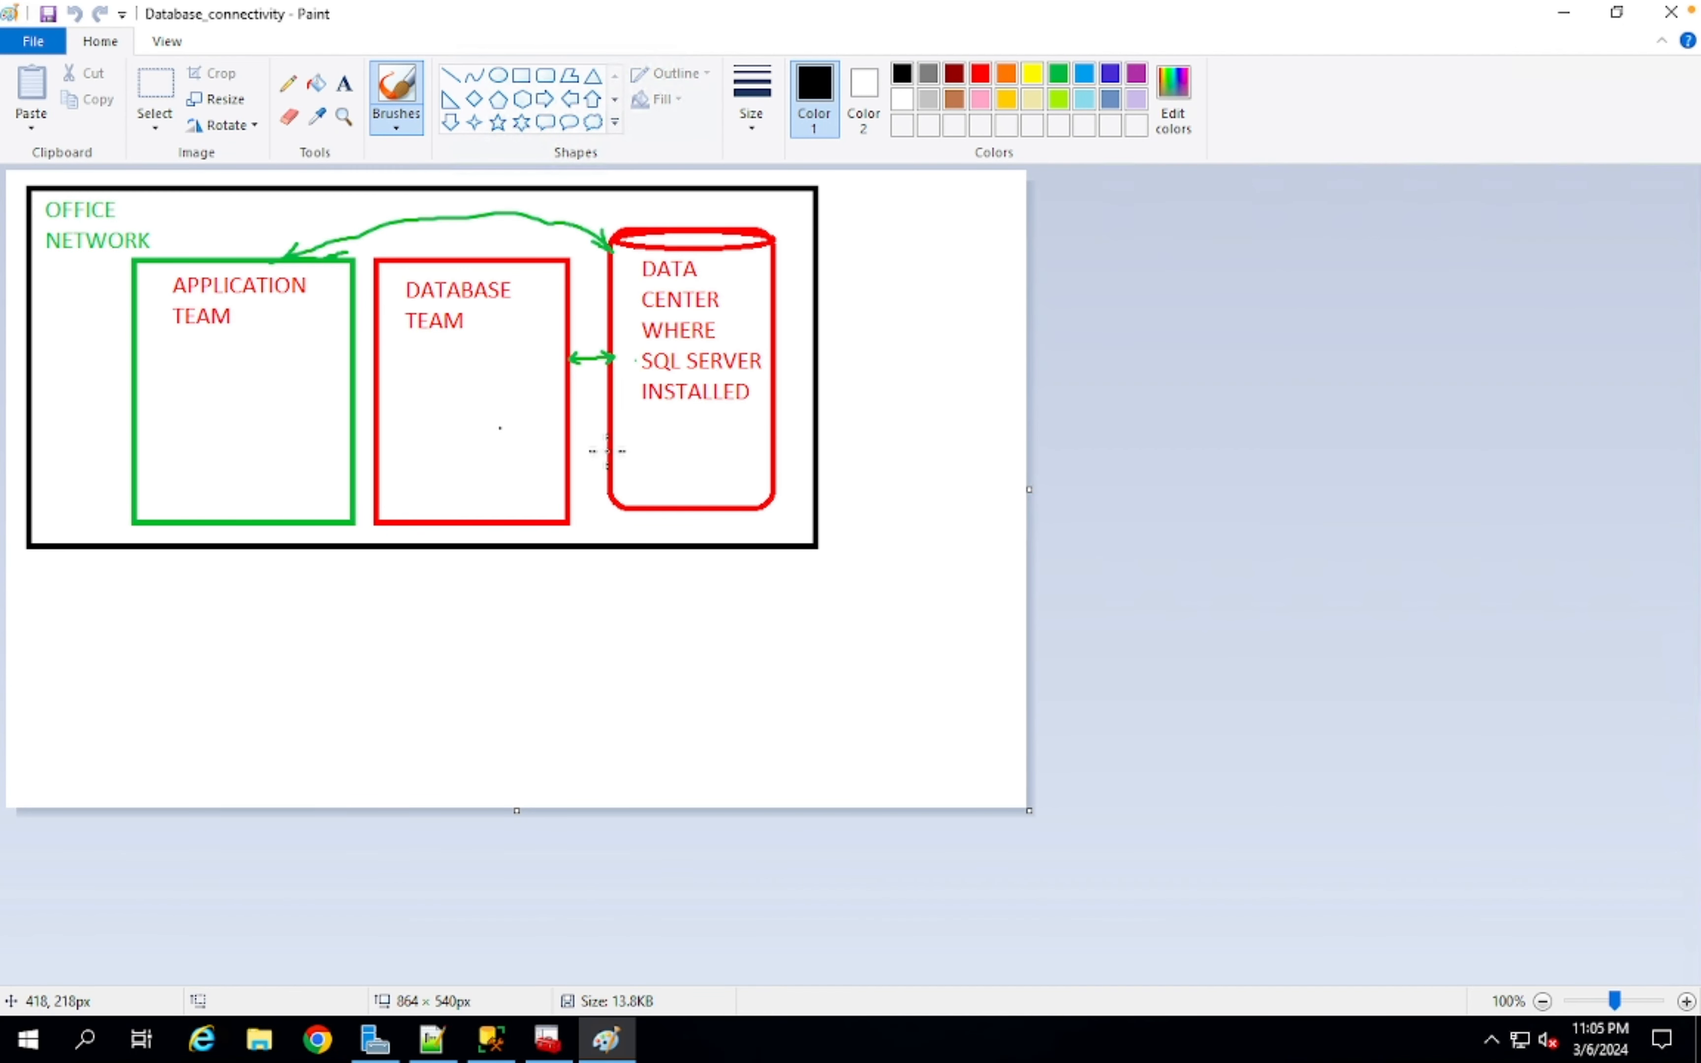
- Zoom the diagram to 200%, label both data-center arrows '1433', and save
left_click(1686, 1001)
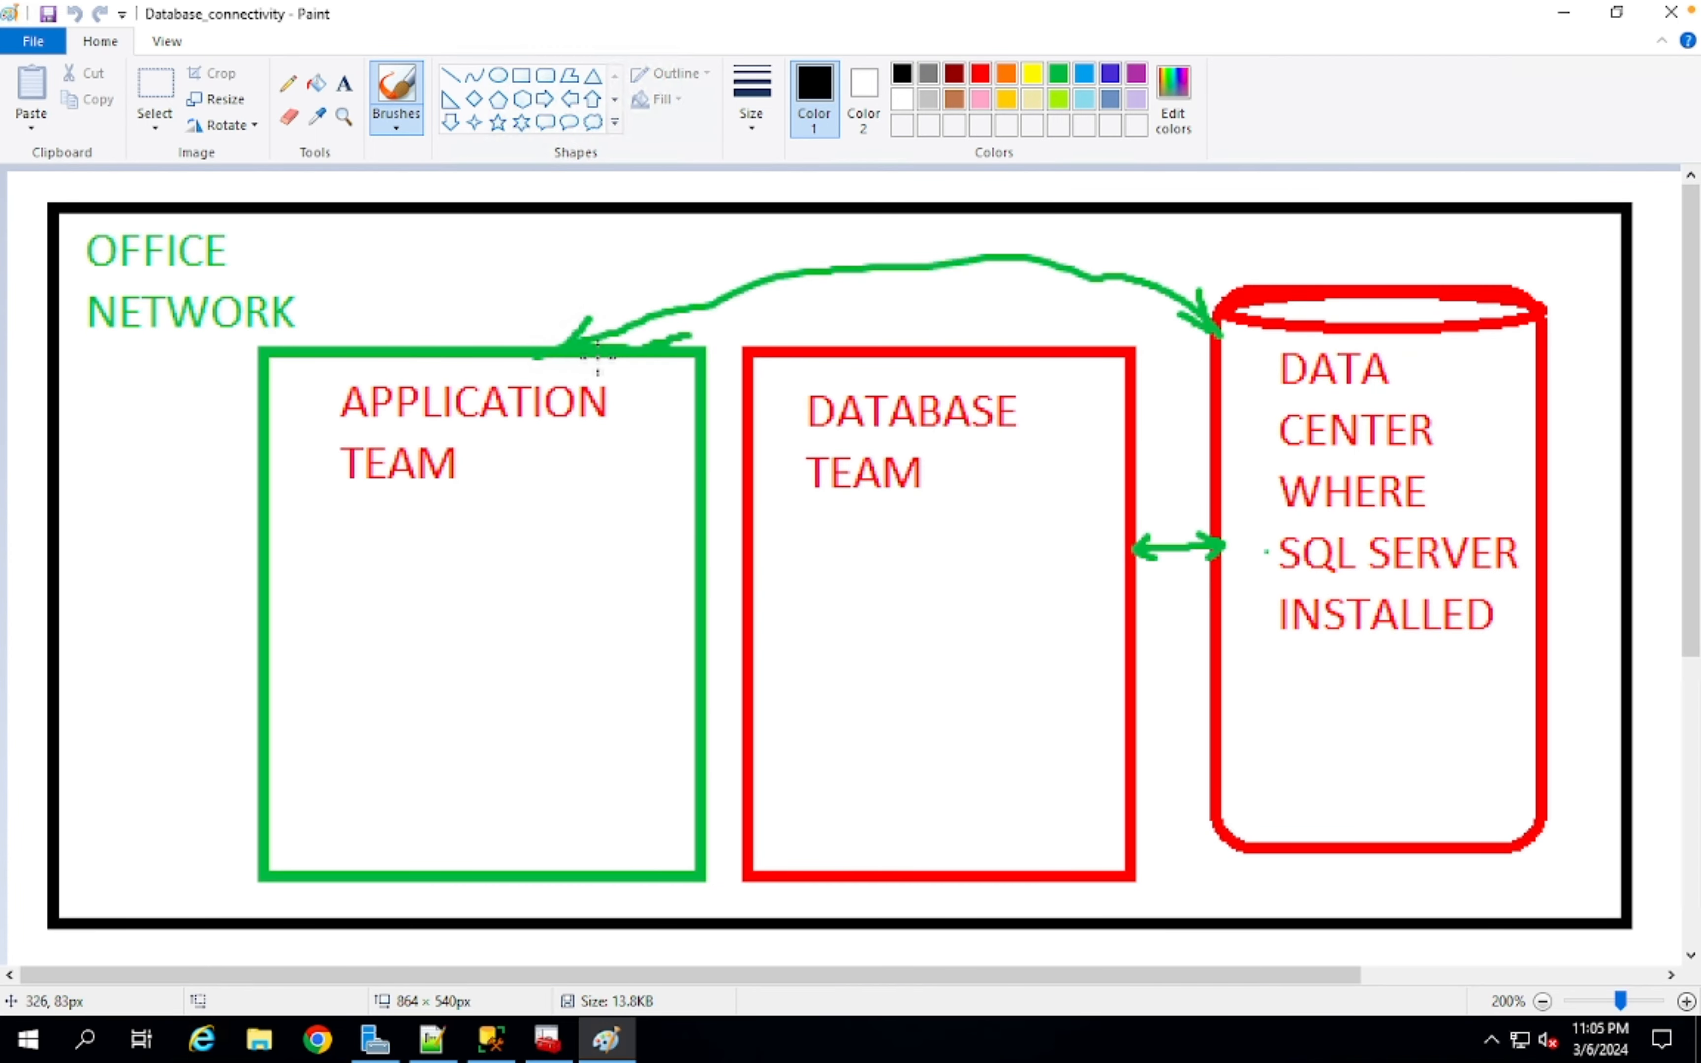
left_click(344, 85)
left_click(888, 301)
type("1433")
left_click(1147, 680)
left_click(1147, 680)
type("1433")
key("ctrl+s")
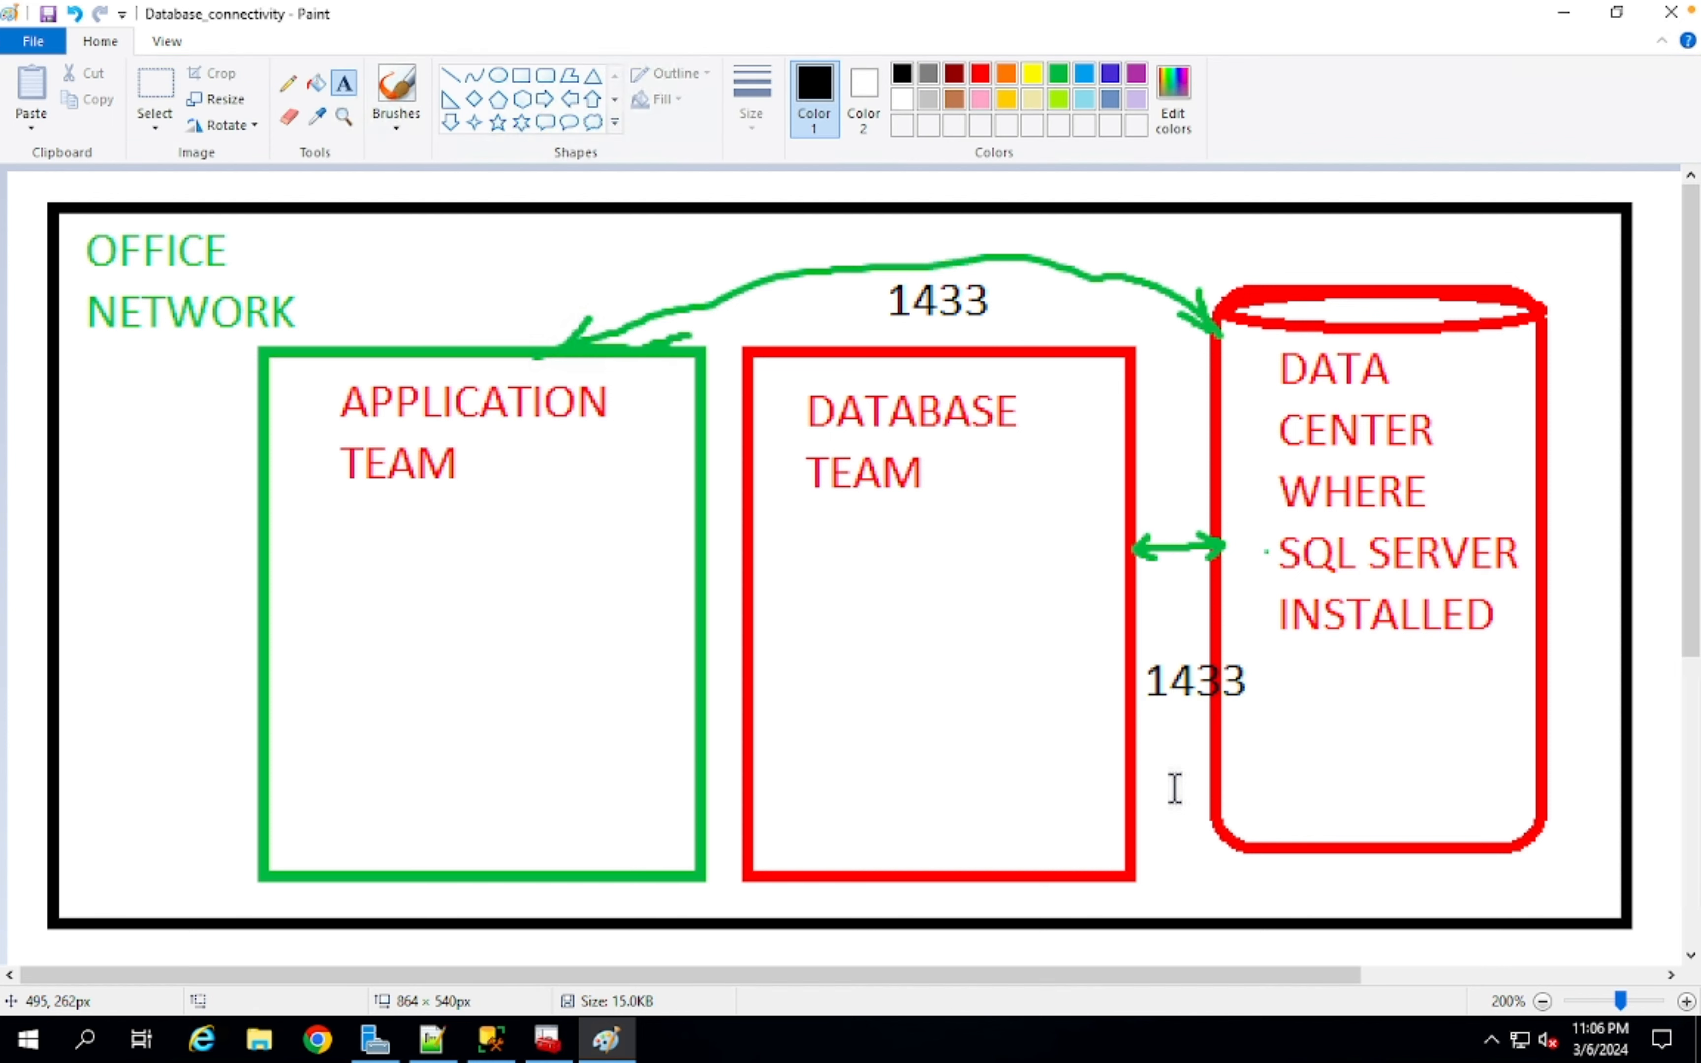
- Minimize Paint, cancel the TCP/IP Properties dialog, and return to Management Studio
left_click(1563, 13)
left_click(545, 1039)
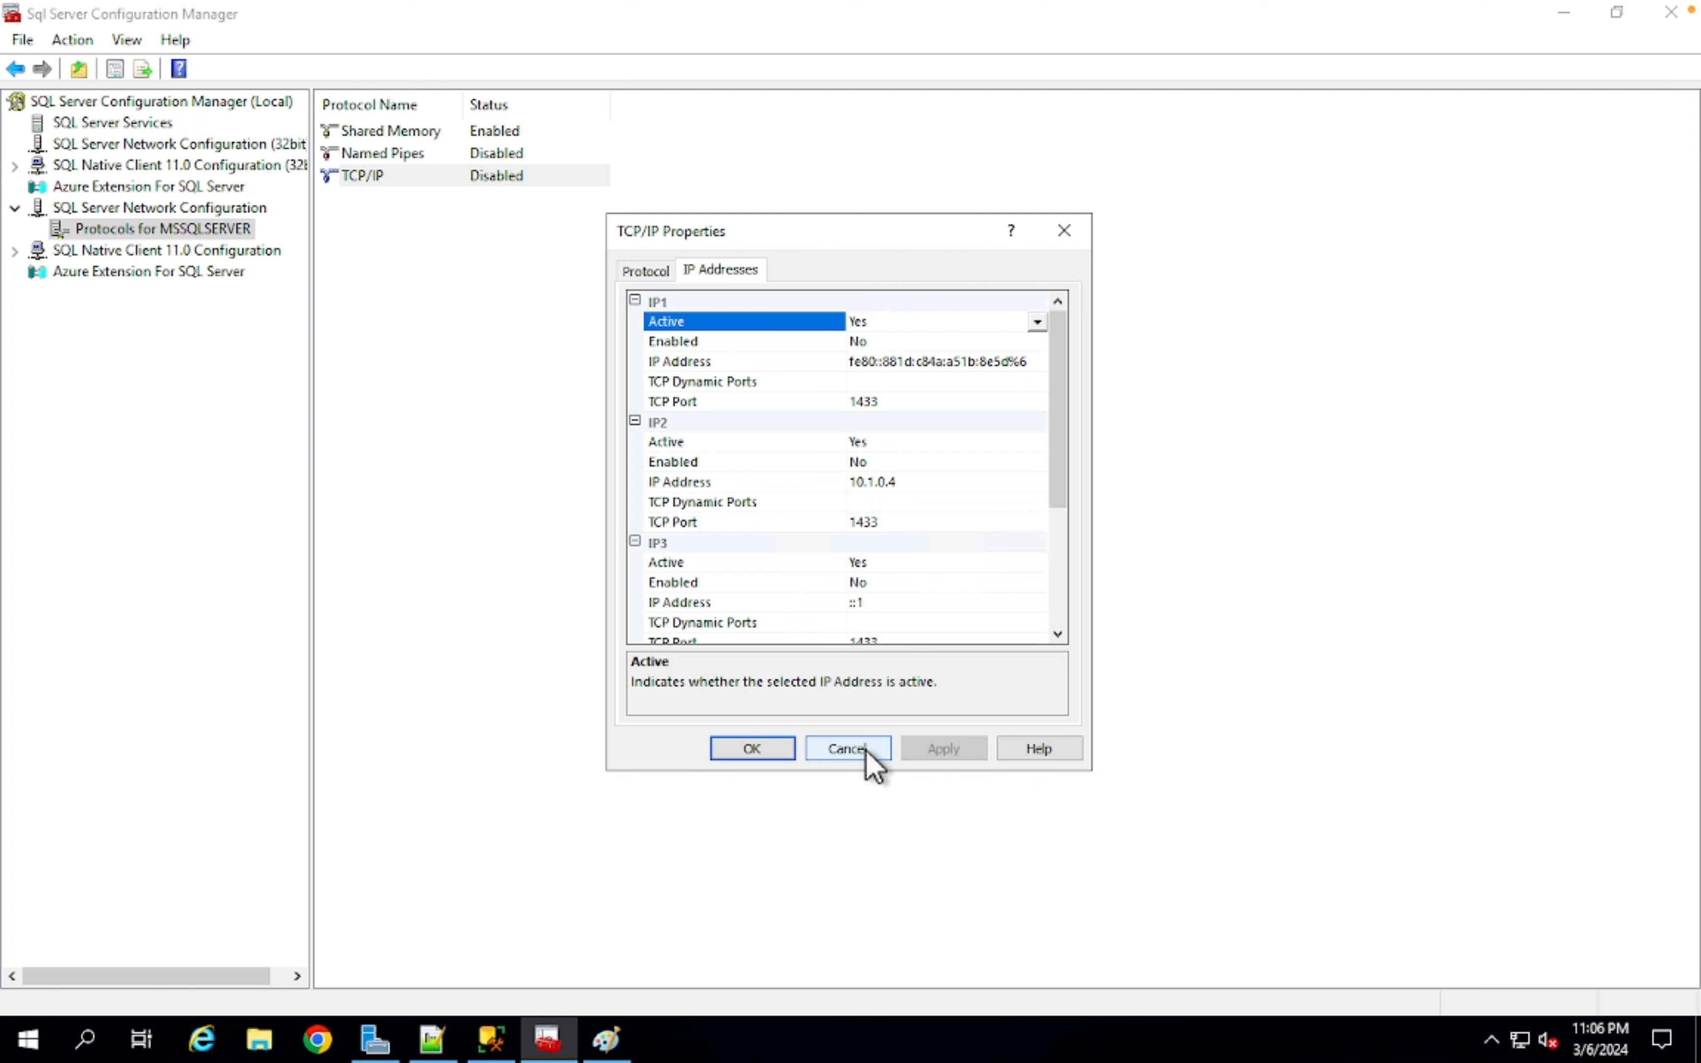
left_click(866, 749)
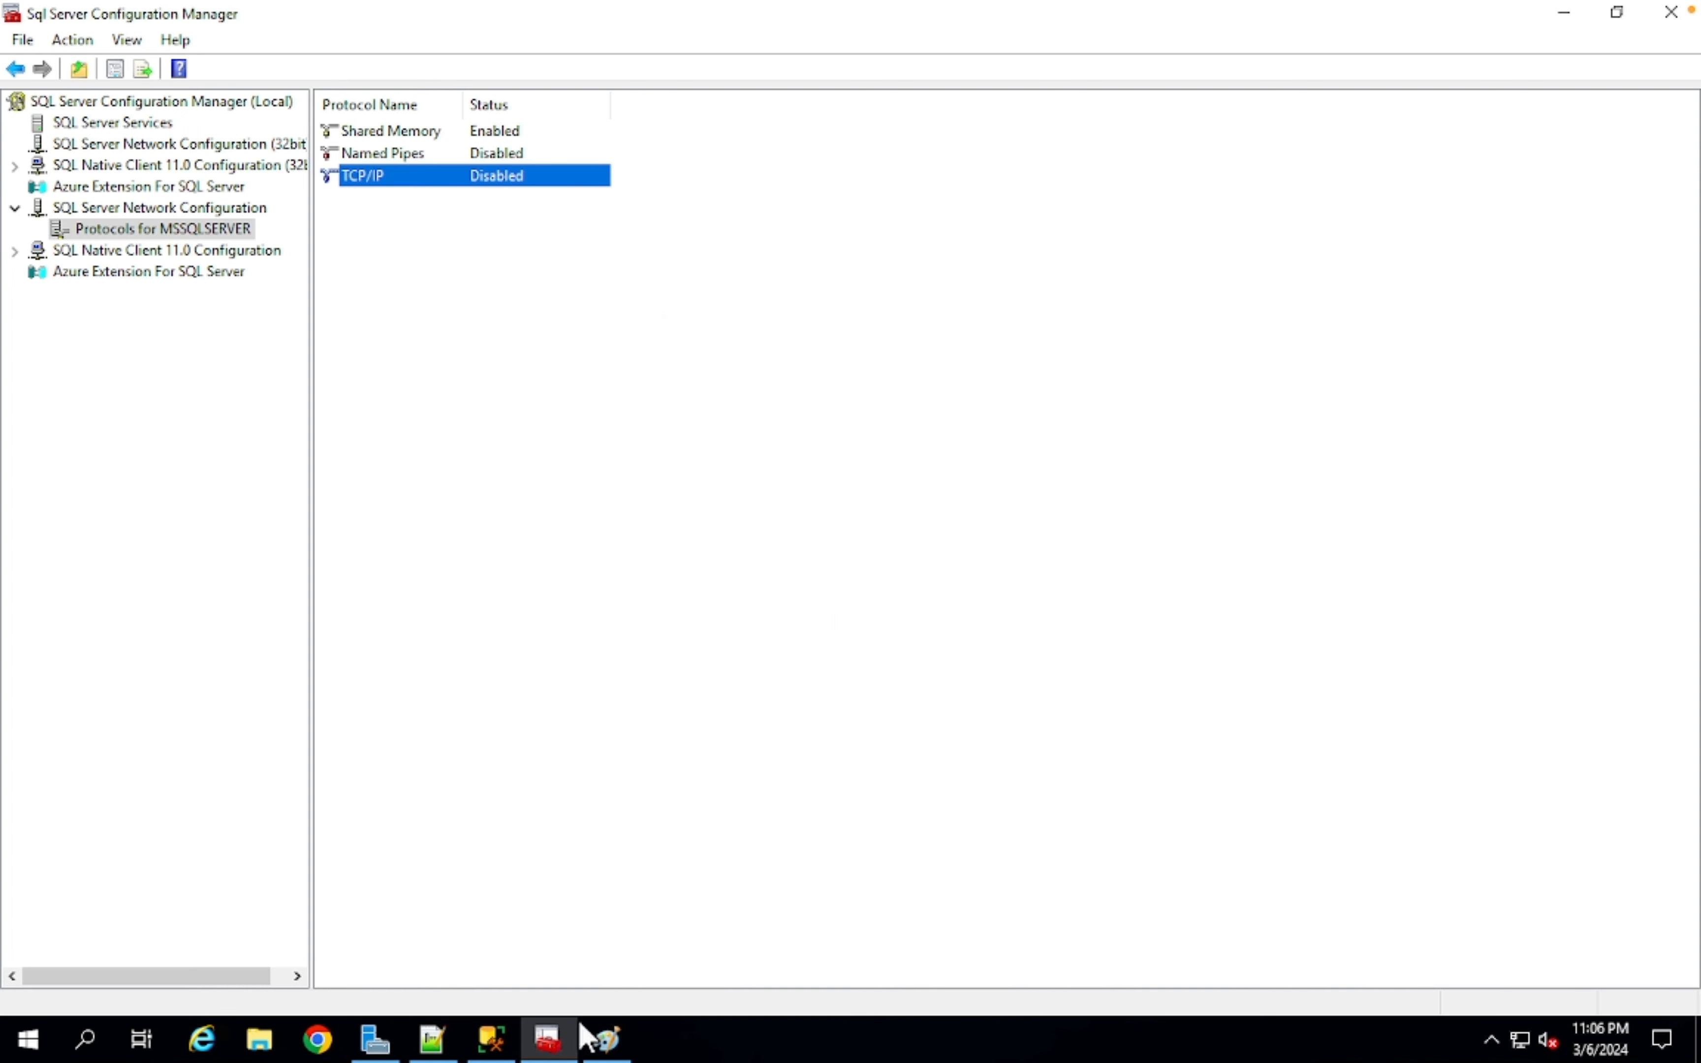
left_click(504, 1048)
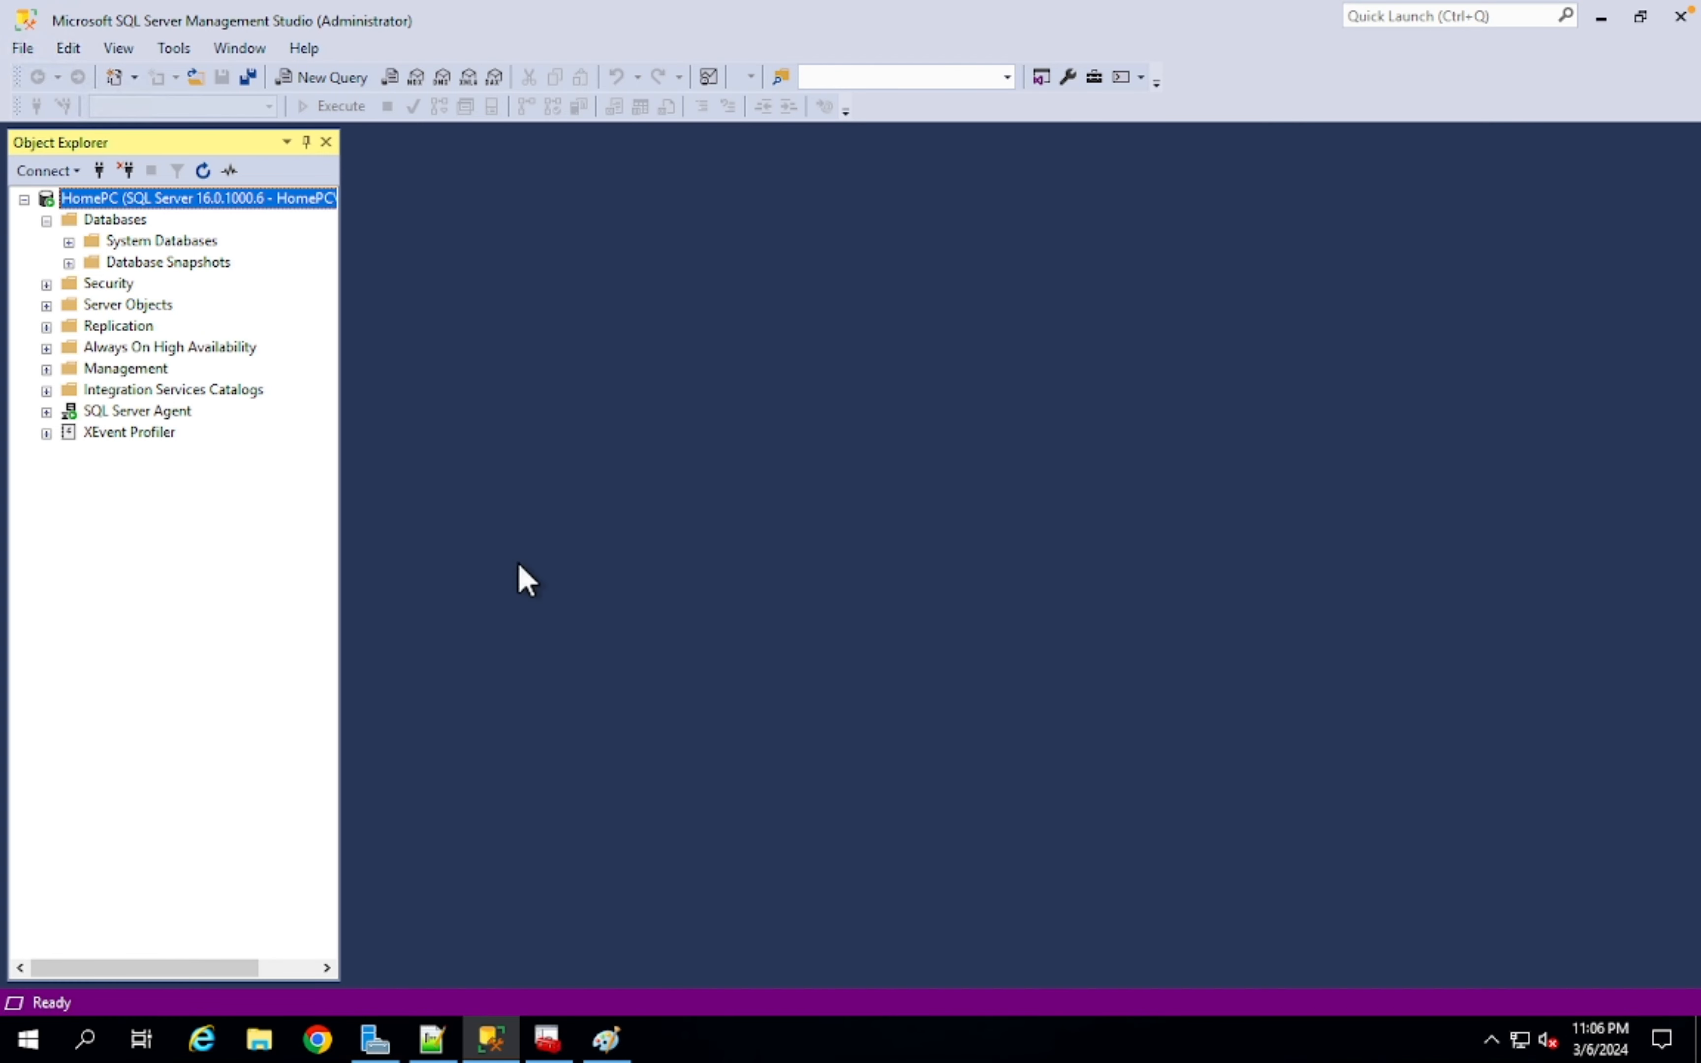
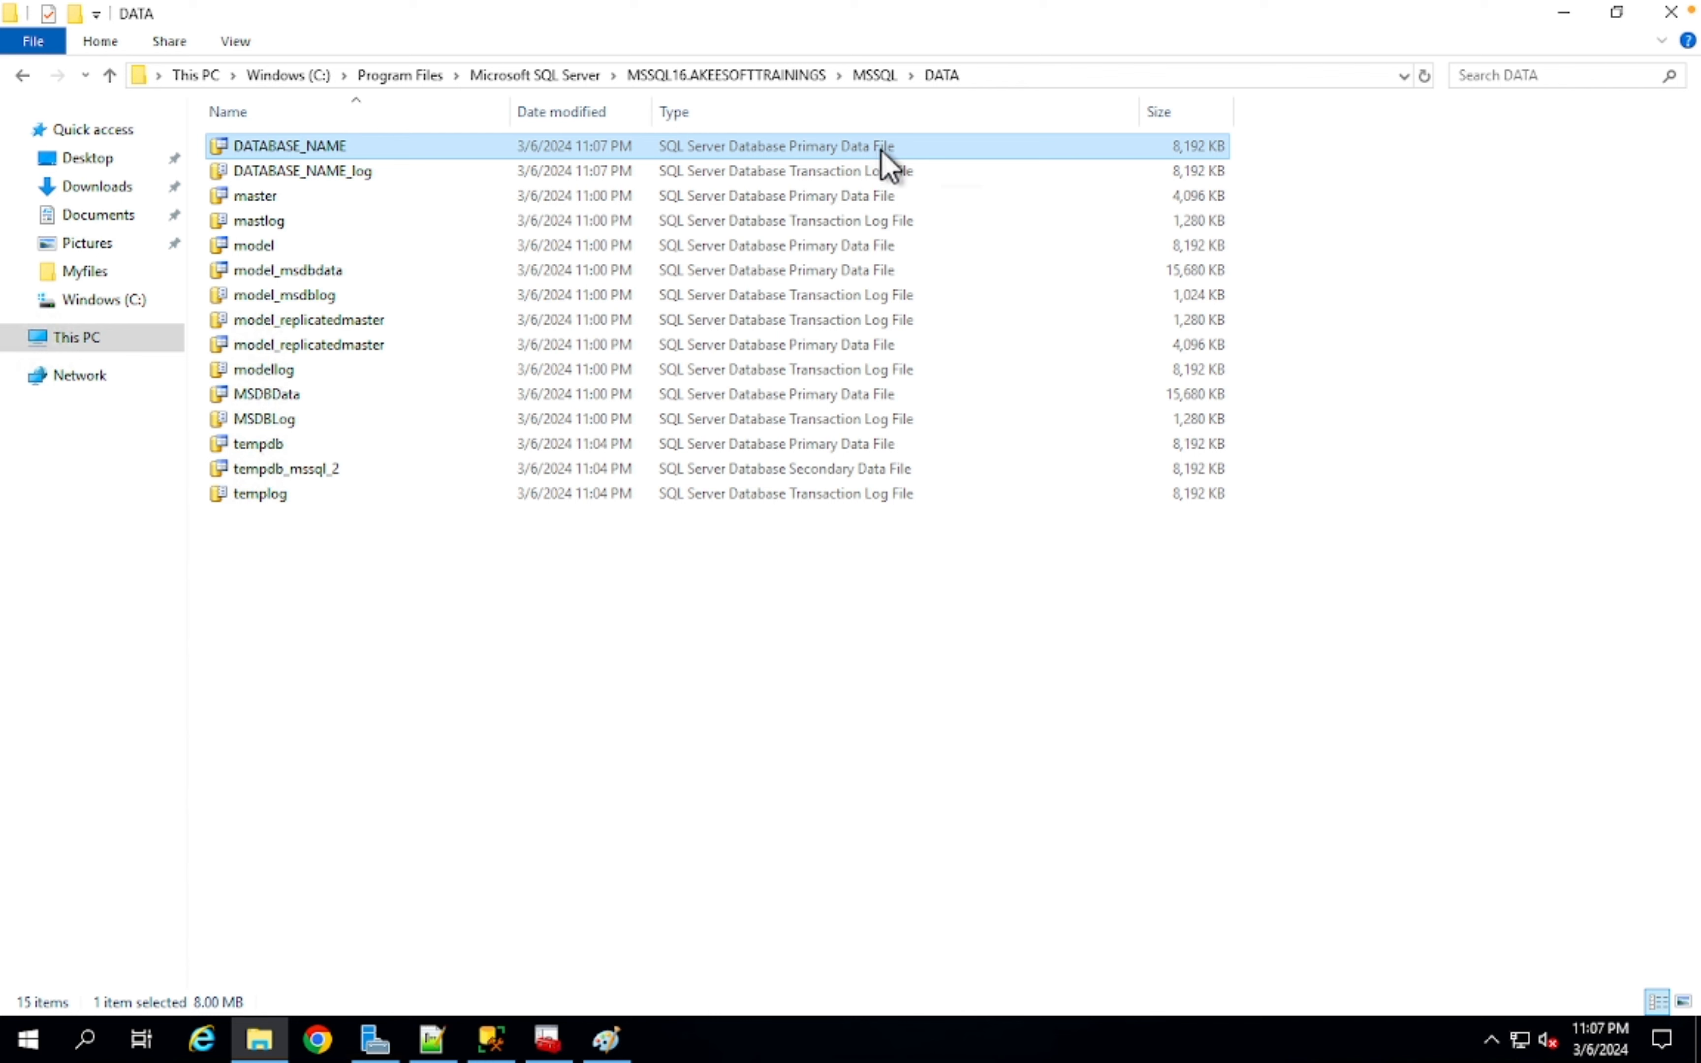
left_click(846, 177)
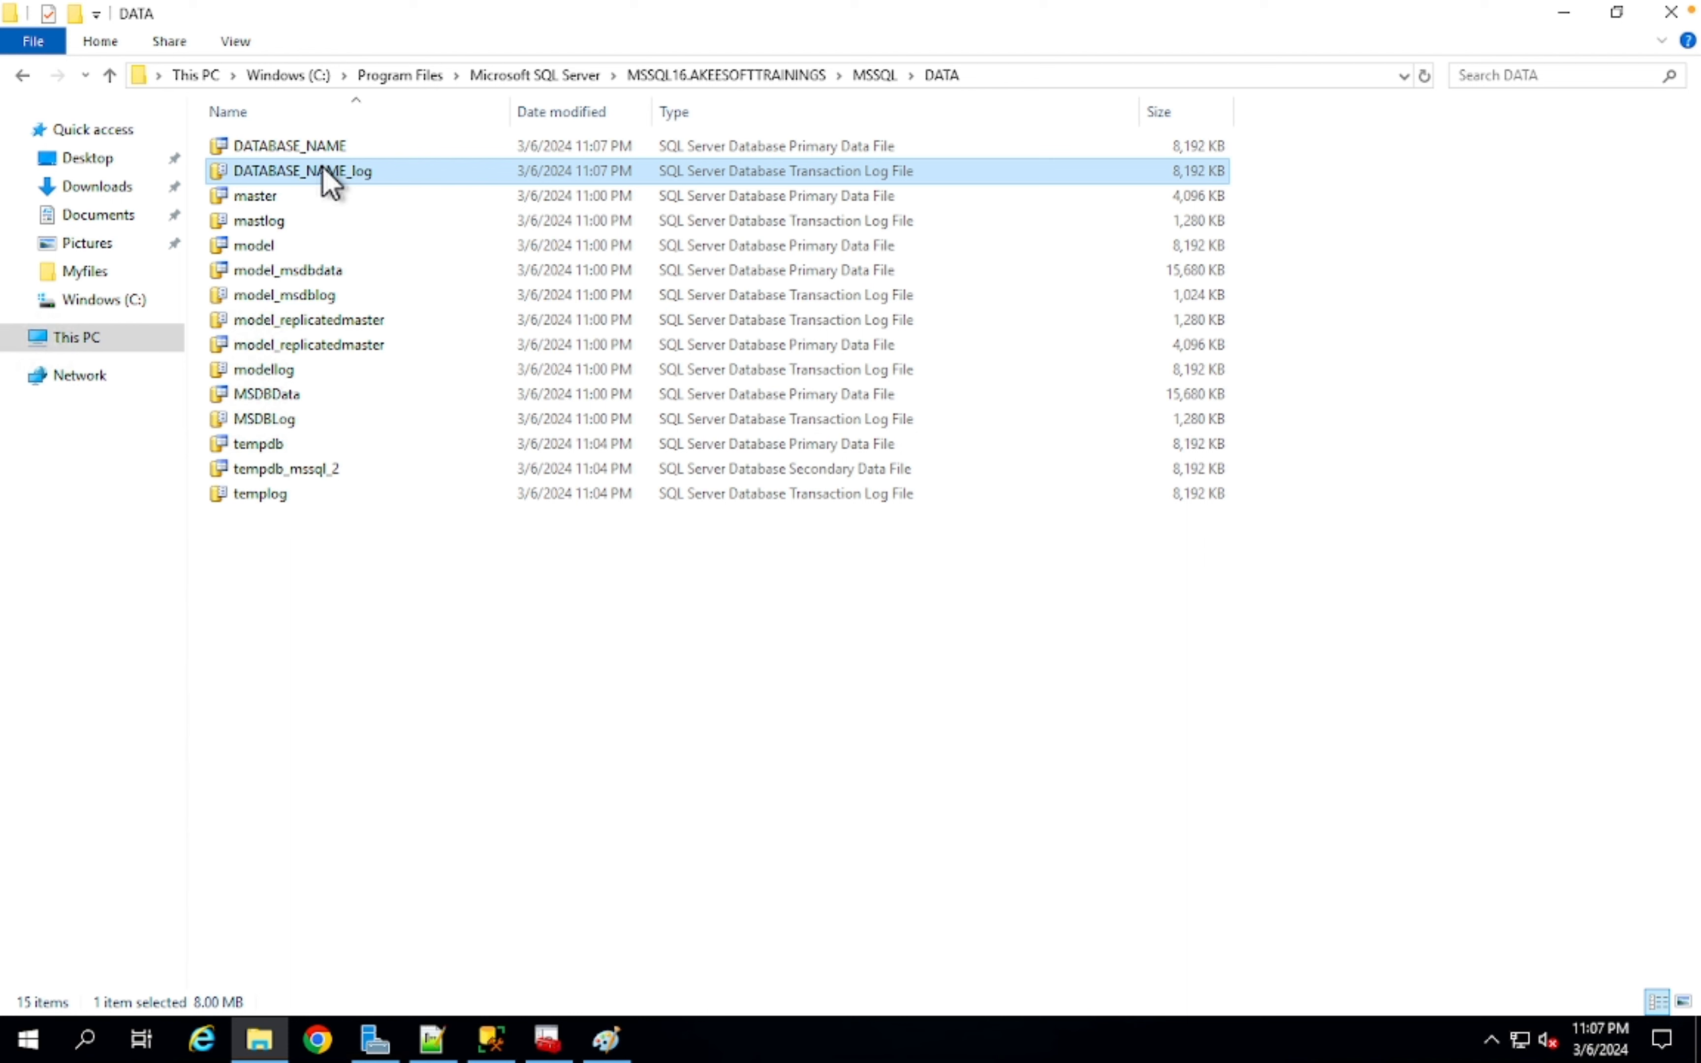
right_click(344, 145)
left_click(450, 460)
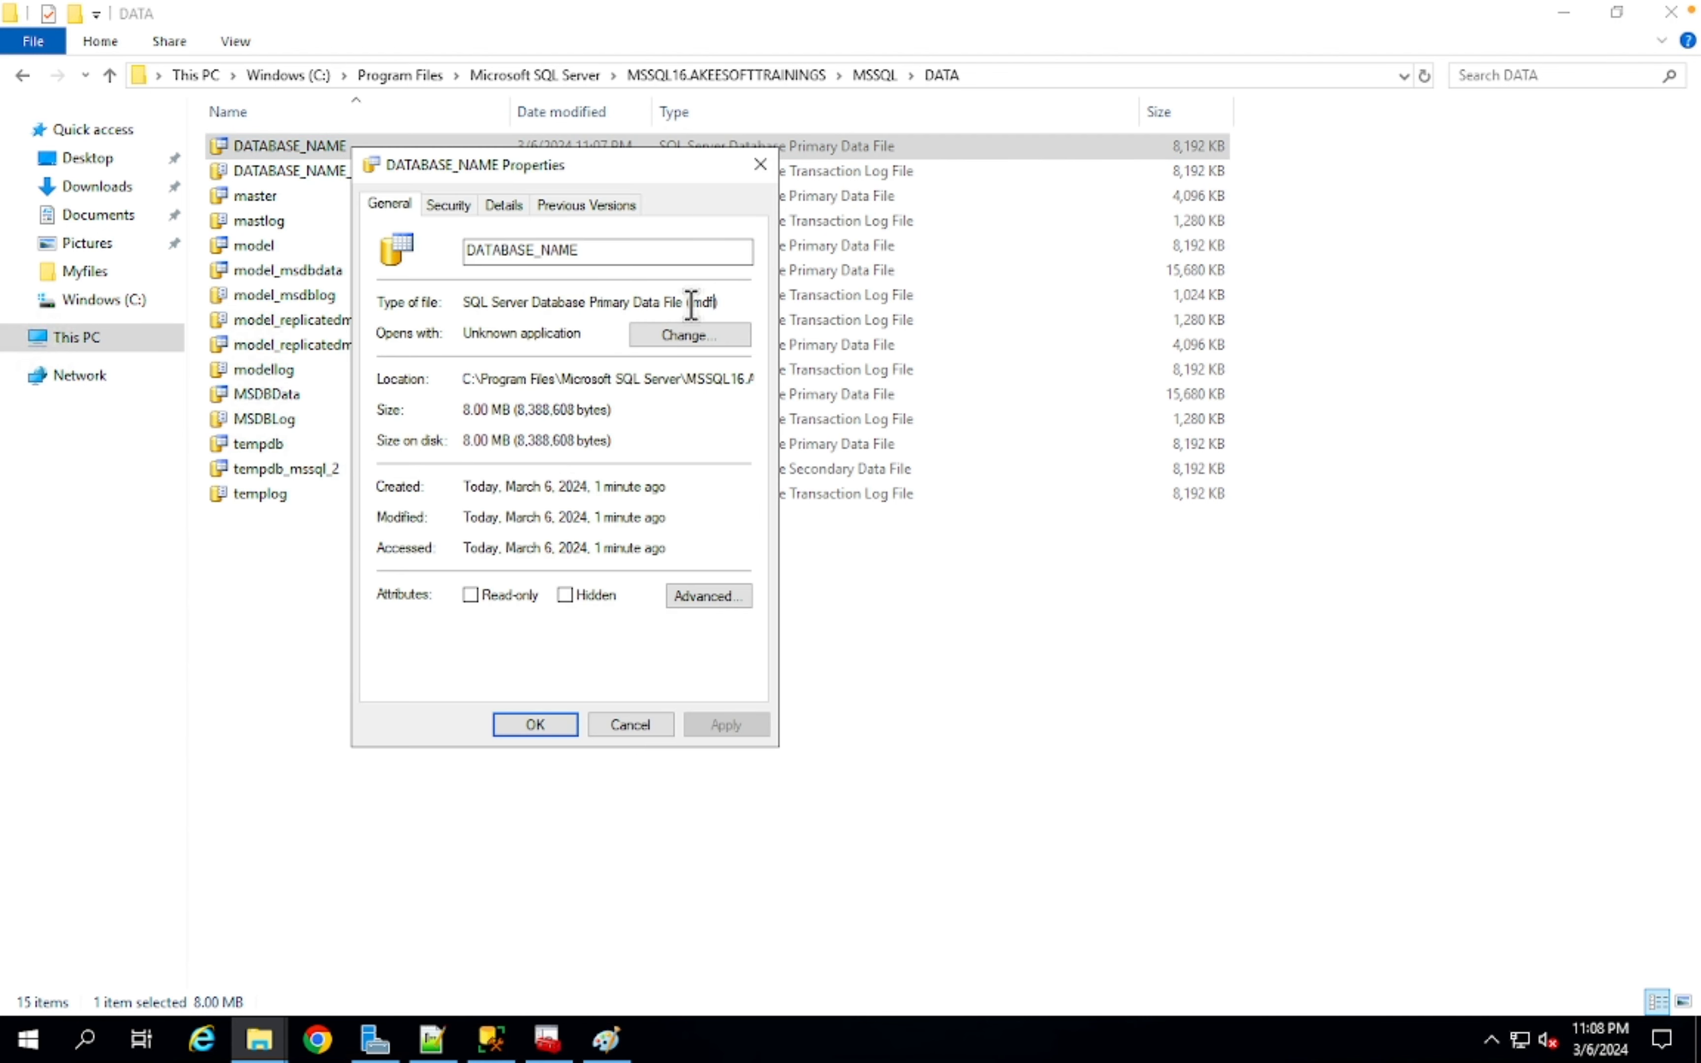
left_click(630, 725)
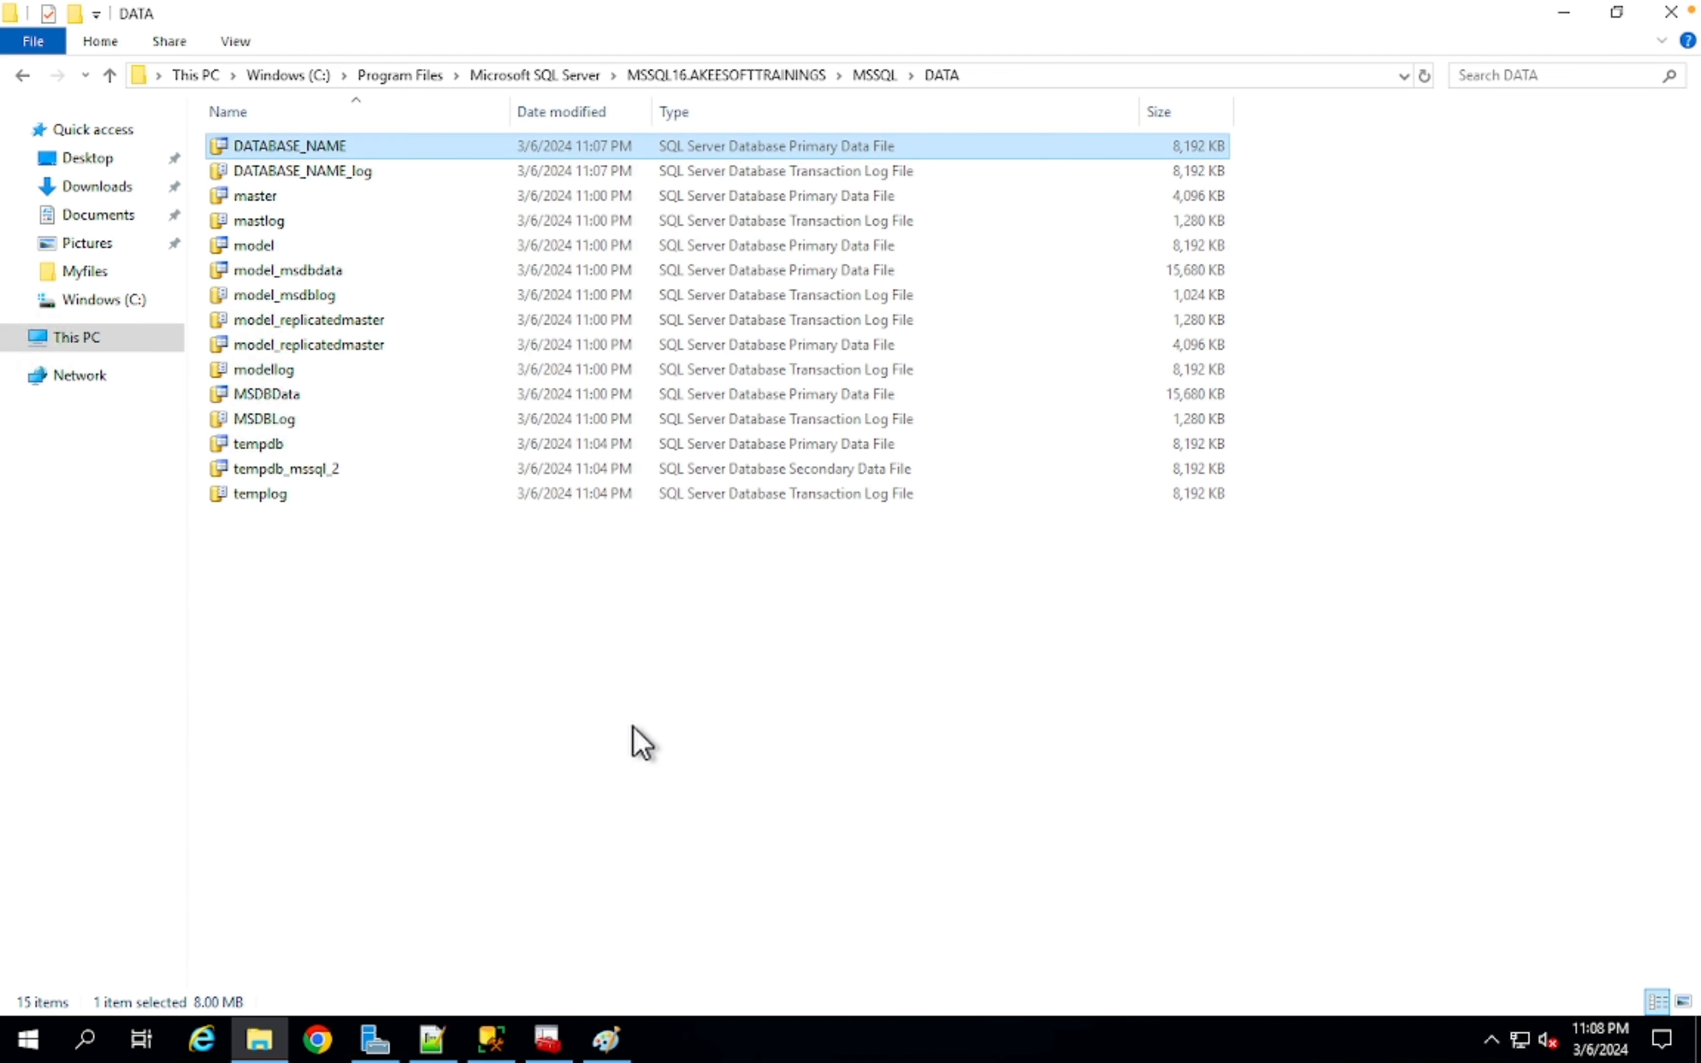
left_click(491, 1038)
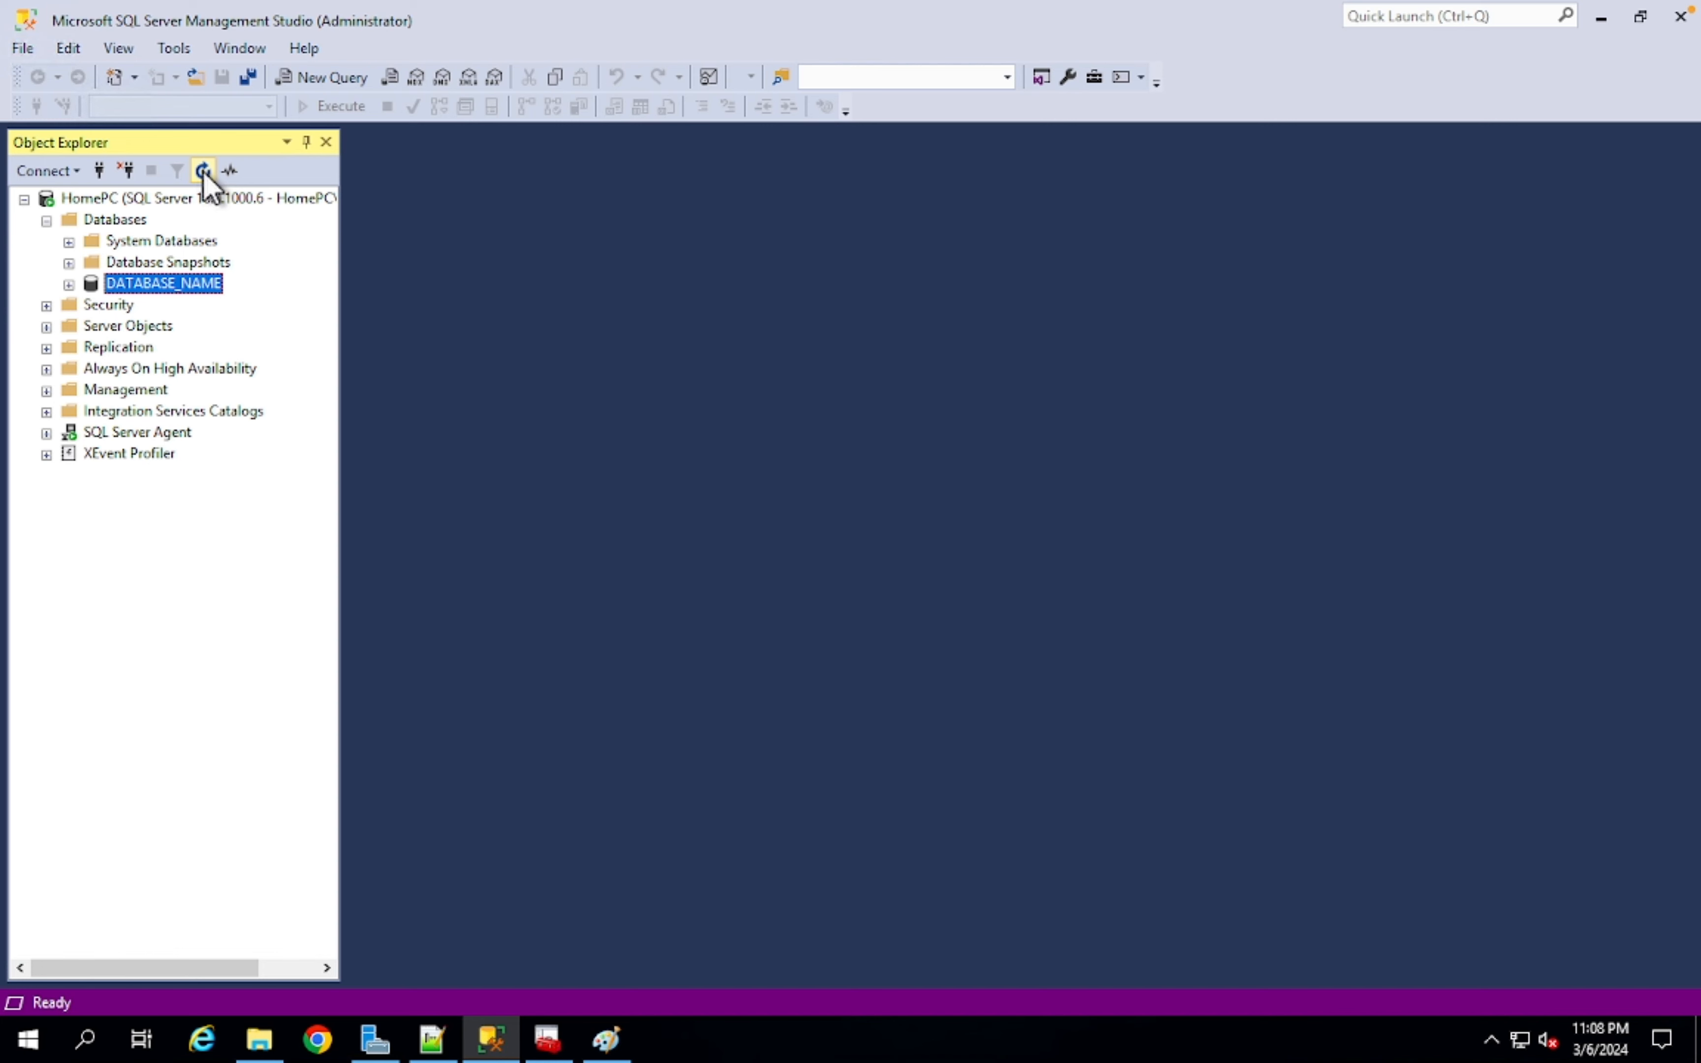
left_click(497, 1039)
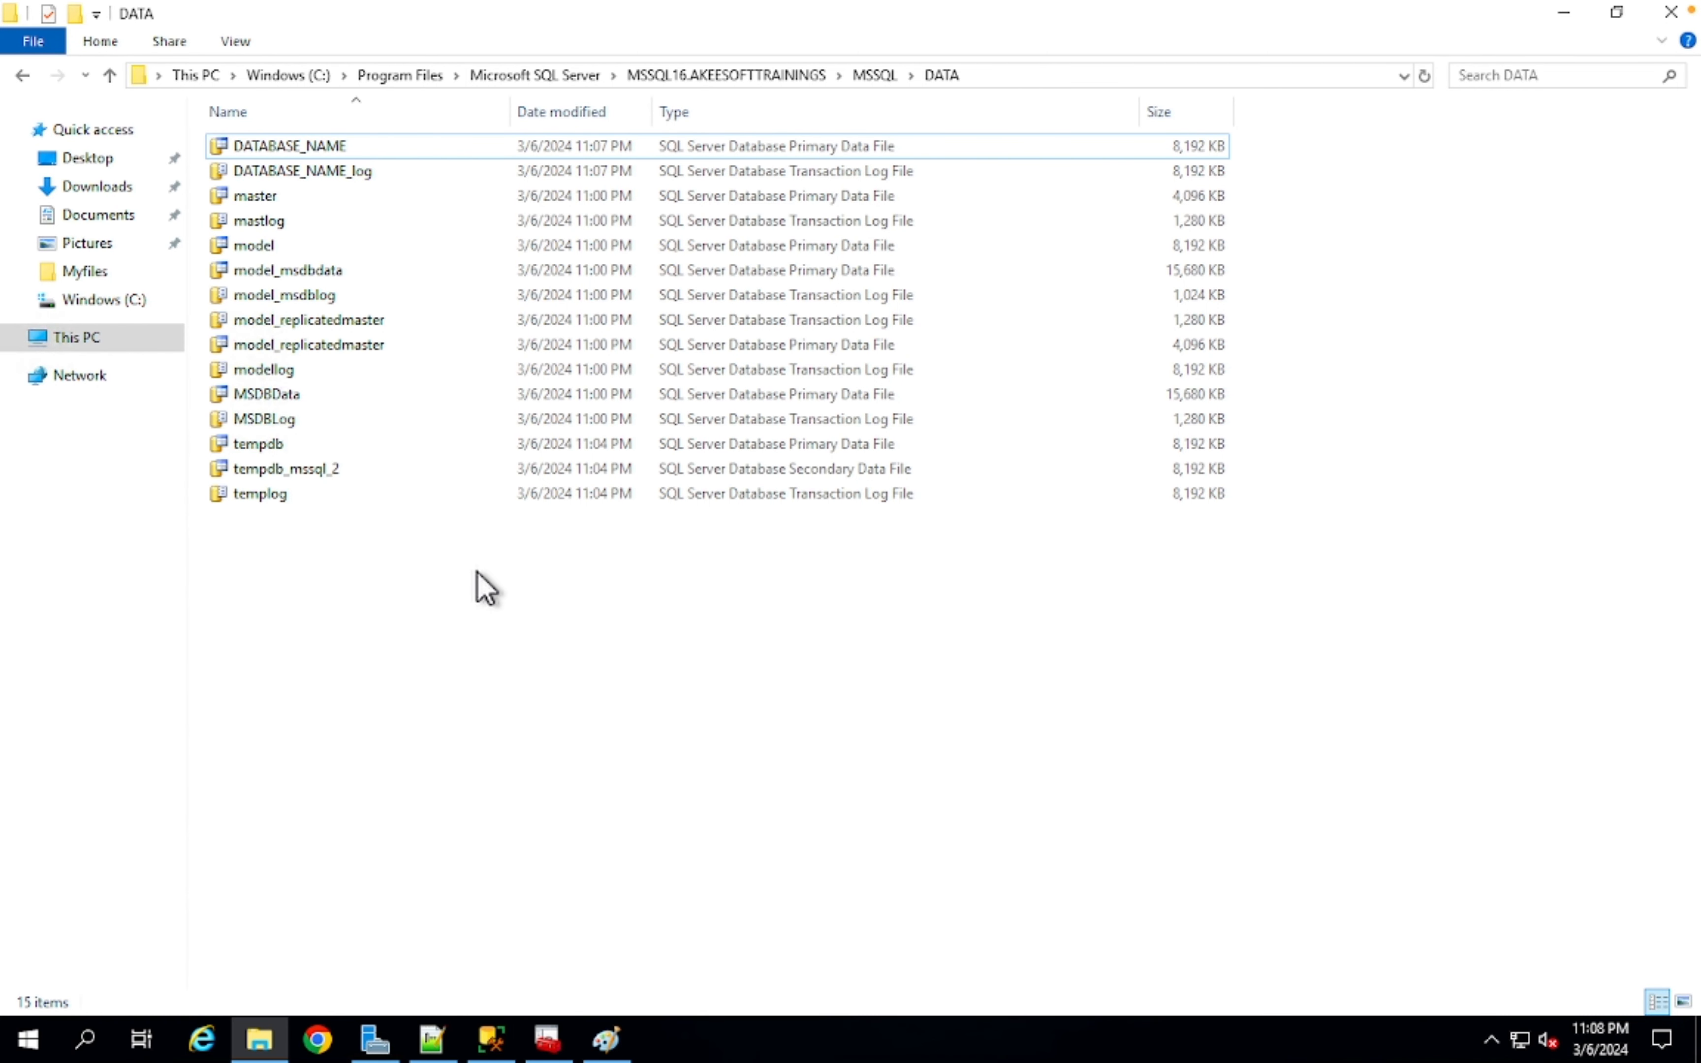
- Try deleting DATABASE_NAME_log in File Explorer and cancel the file-in-use error
left_click(302, 171)
key("Delete")
left_click(491, 1039)
left_click(494, 1043)
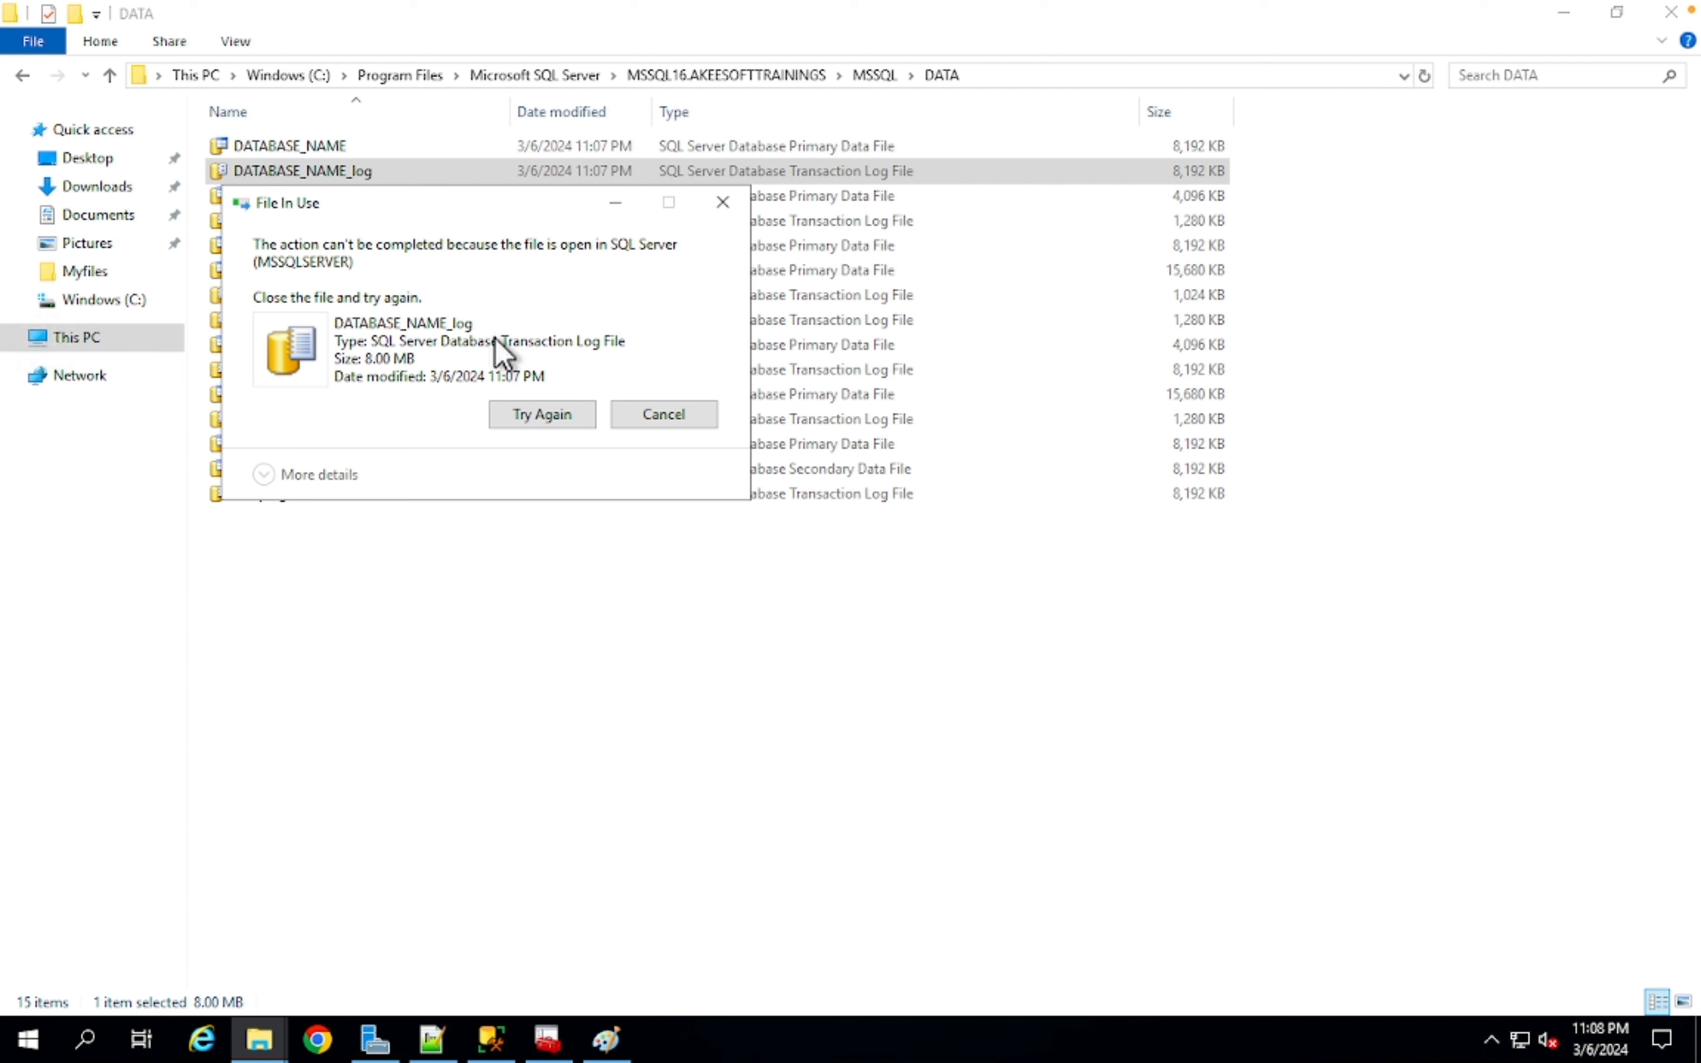
left_click(684, 426)
- Stop the SQL Server (MSSQLSERVER) service in SQL Server Configuration Manager
left_click(547, 1039)
right_click(397, 131)
left_click(430, 169)
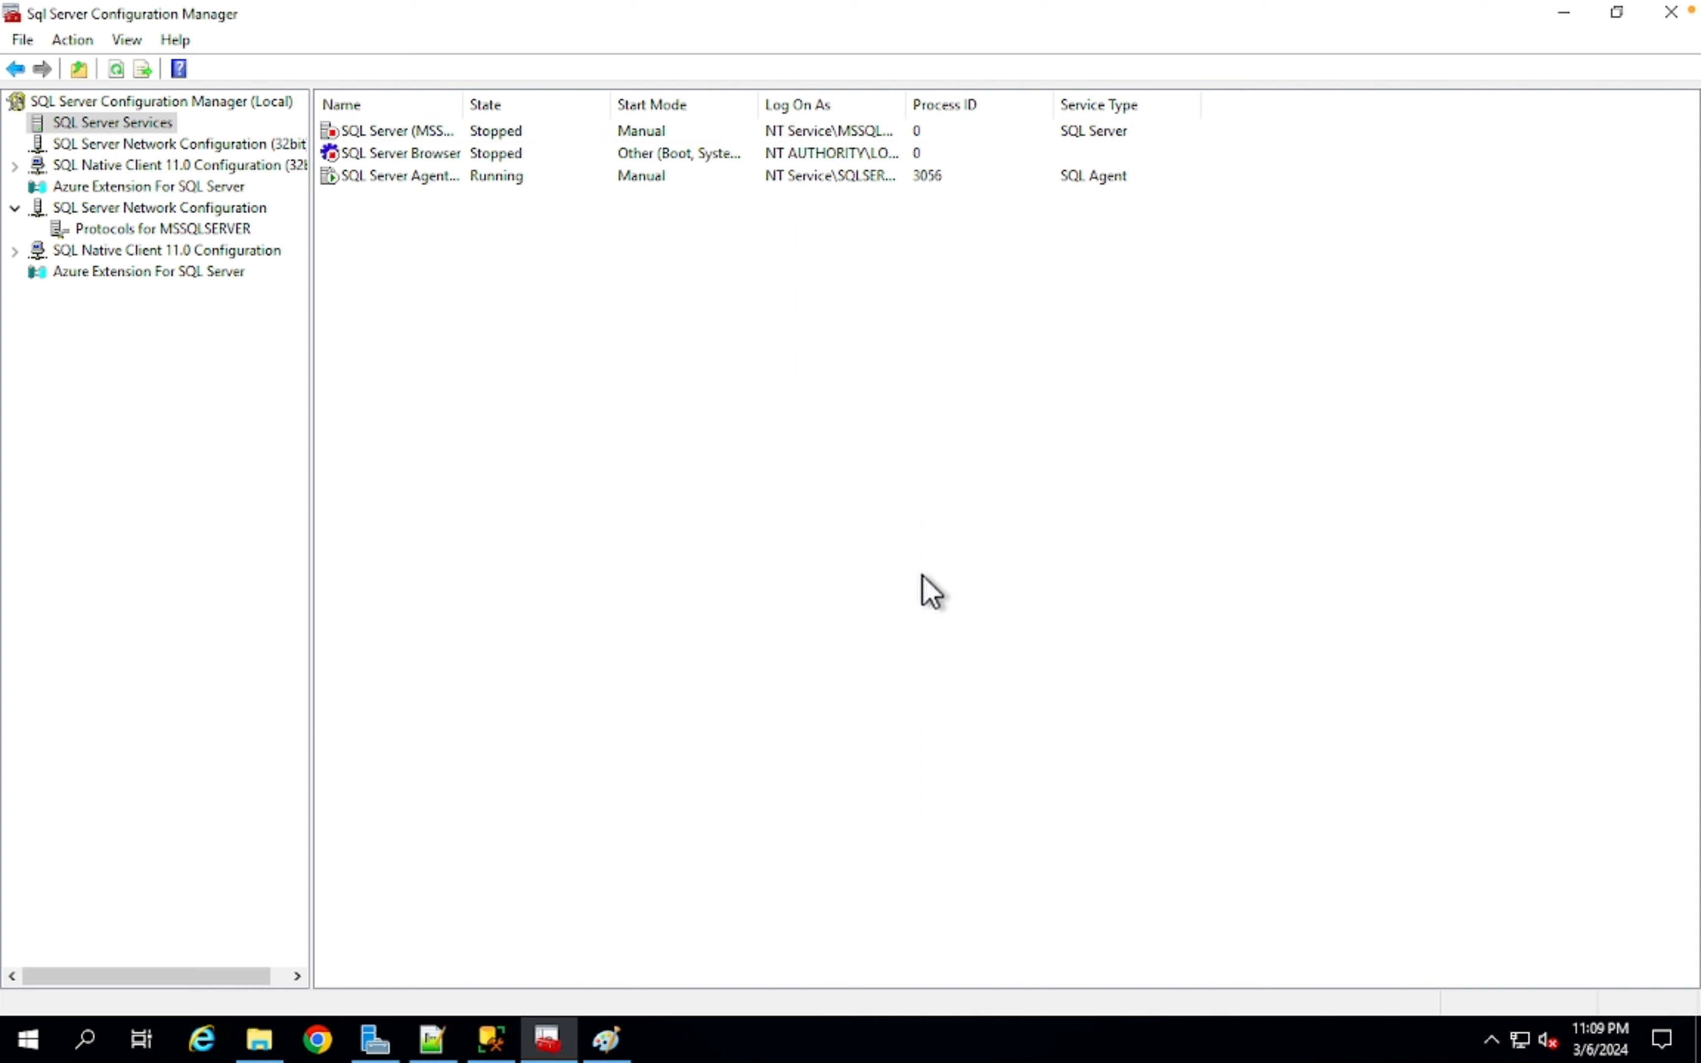
- Refresh the services list to confirm every SQL service is stopped
right_click(596, 480)
left_click(635, 496)
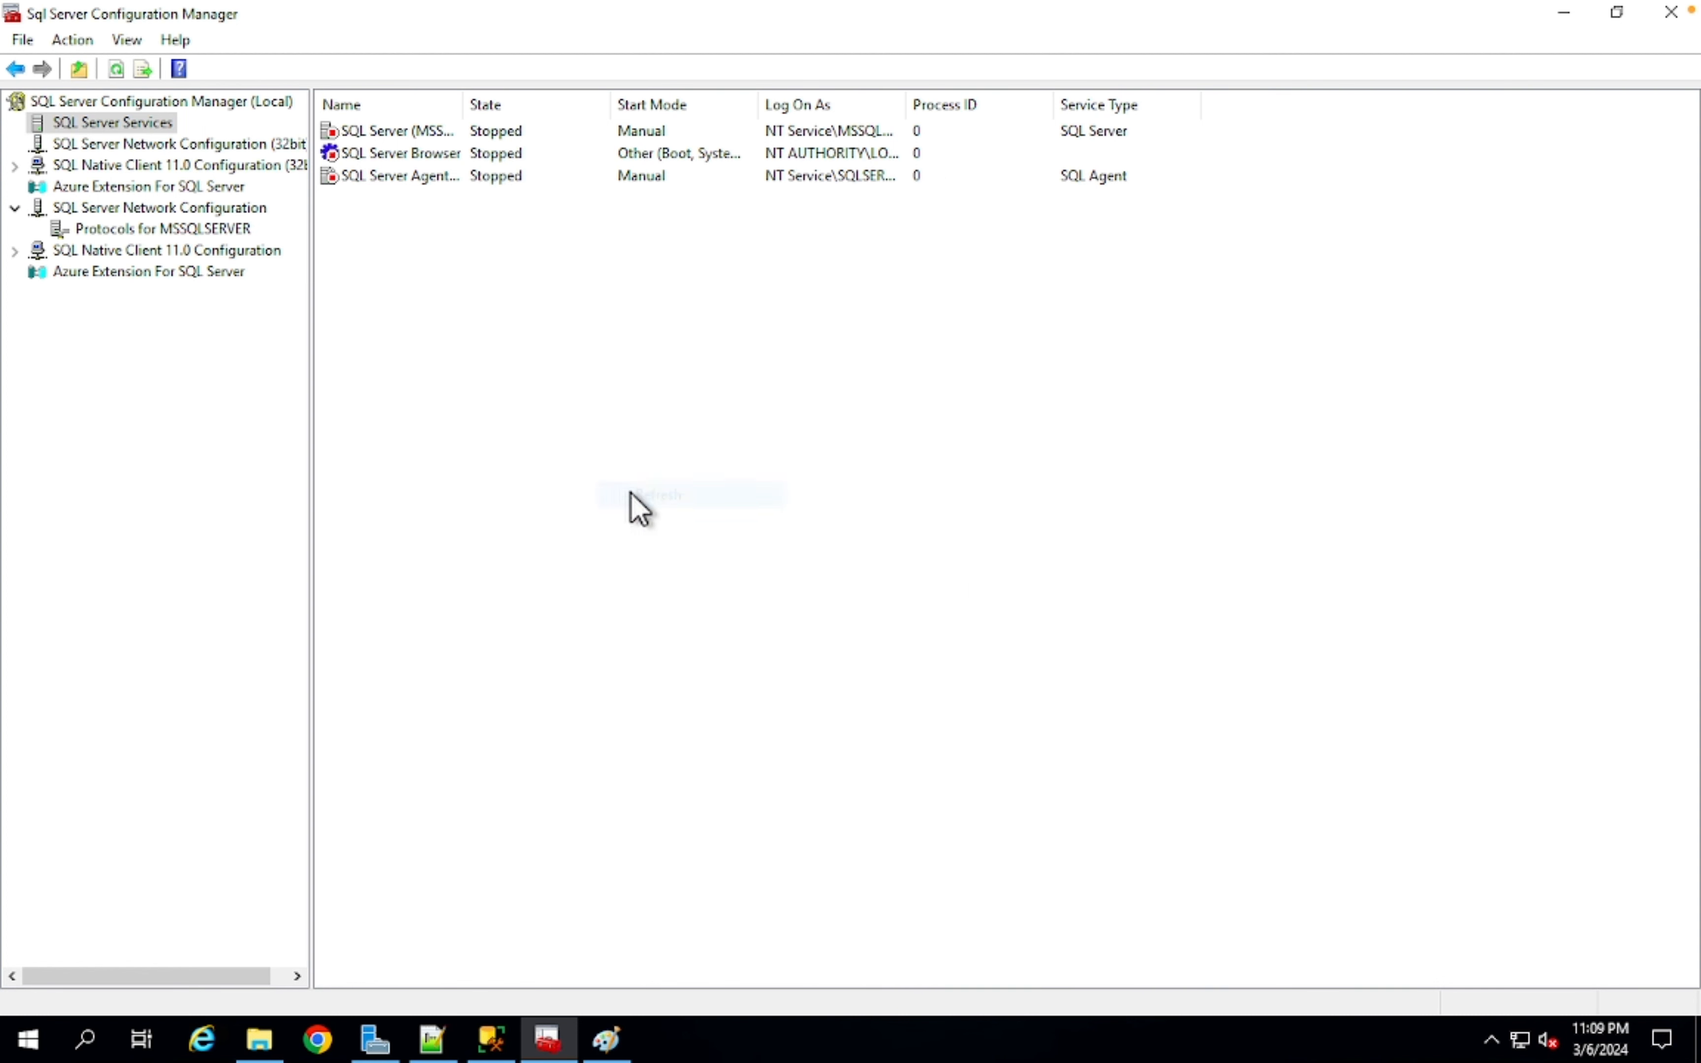
left_click(493, 1039)
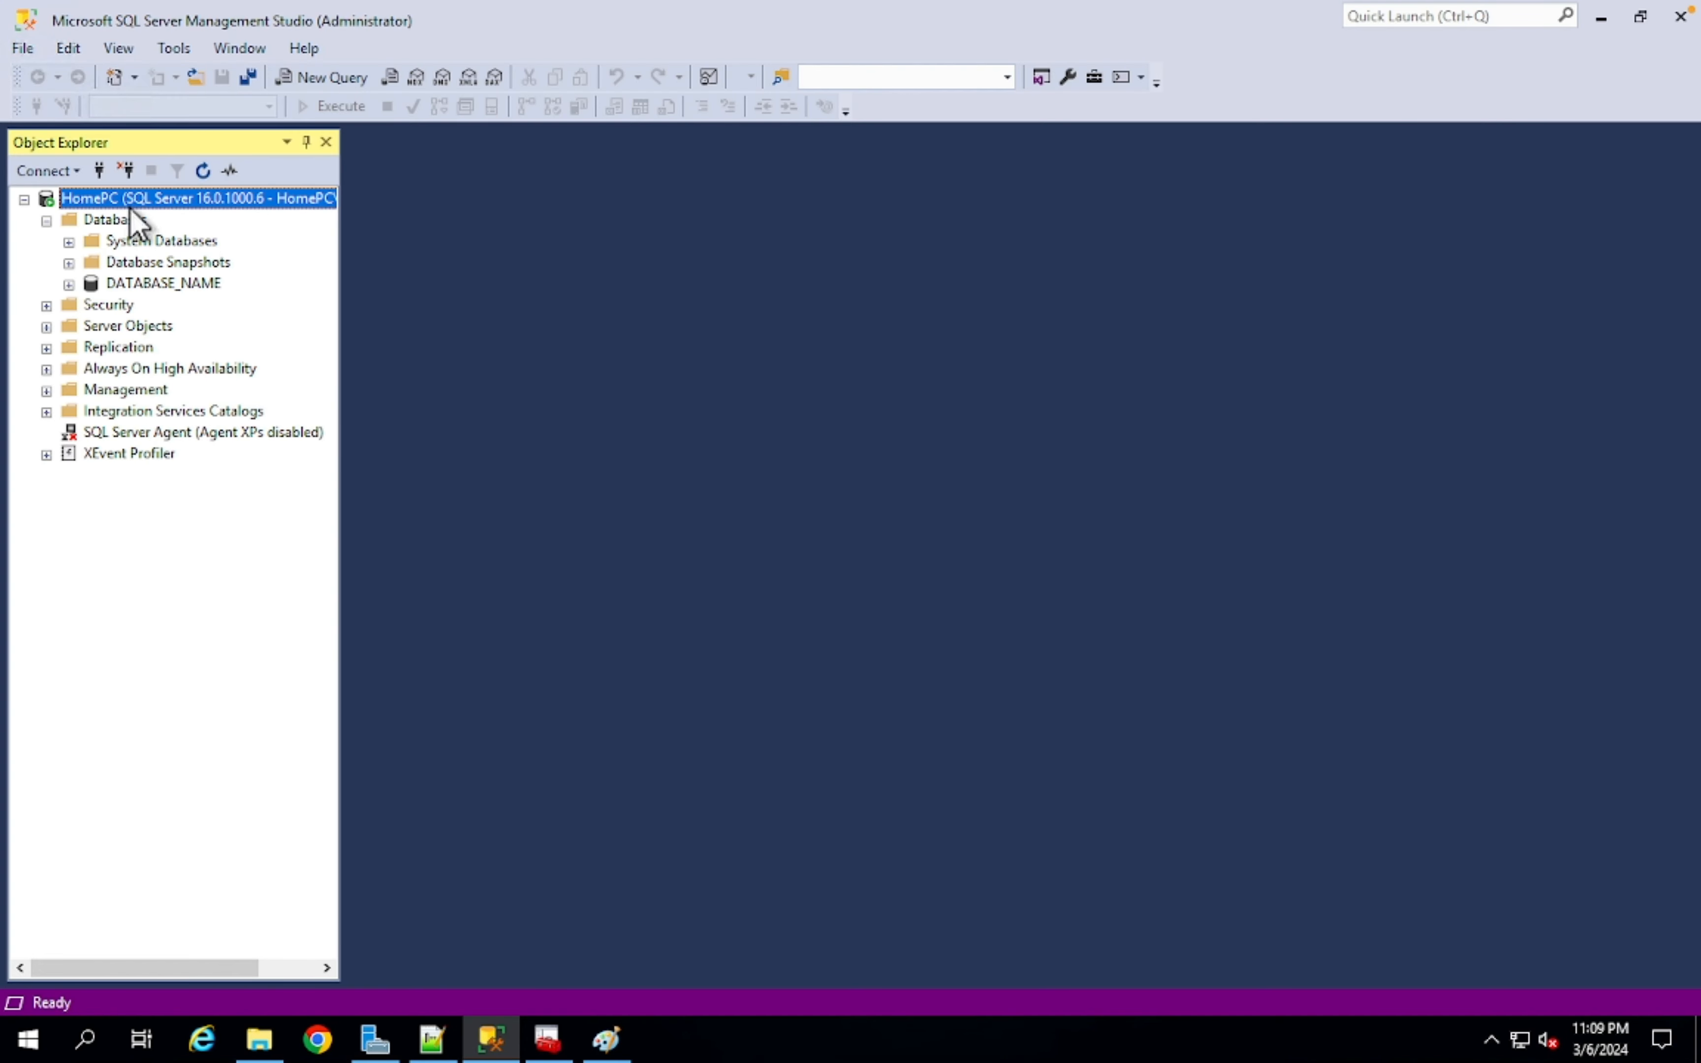
- Delete DATABASE_NAME_log from the DATA folder and reselect the SQL Server service
left_click(259, 1039)
double_click(292, 199)
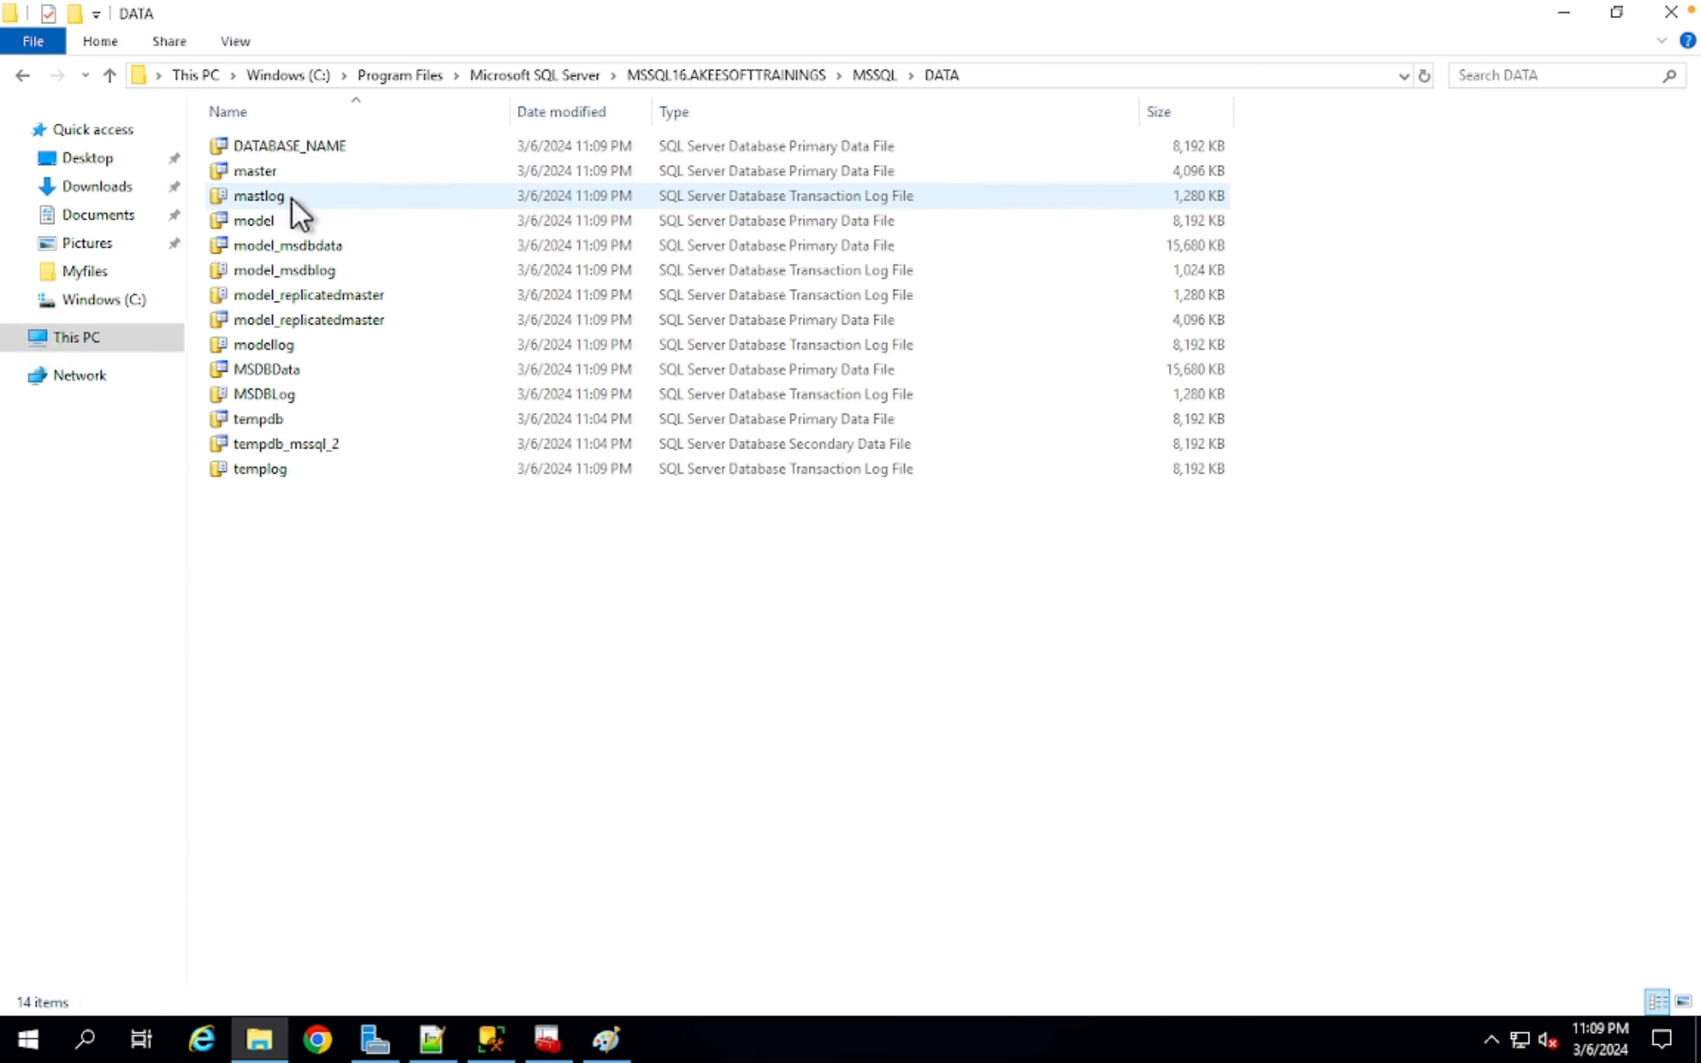
left_click(359, 149)
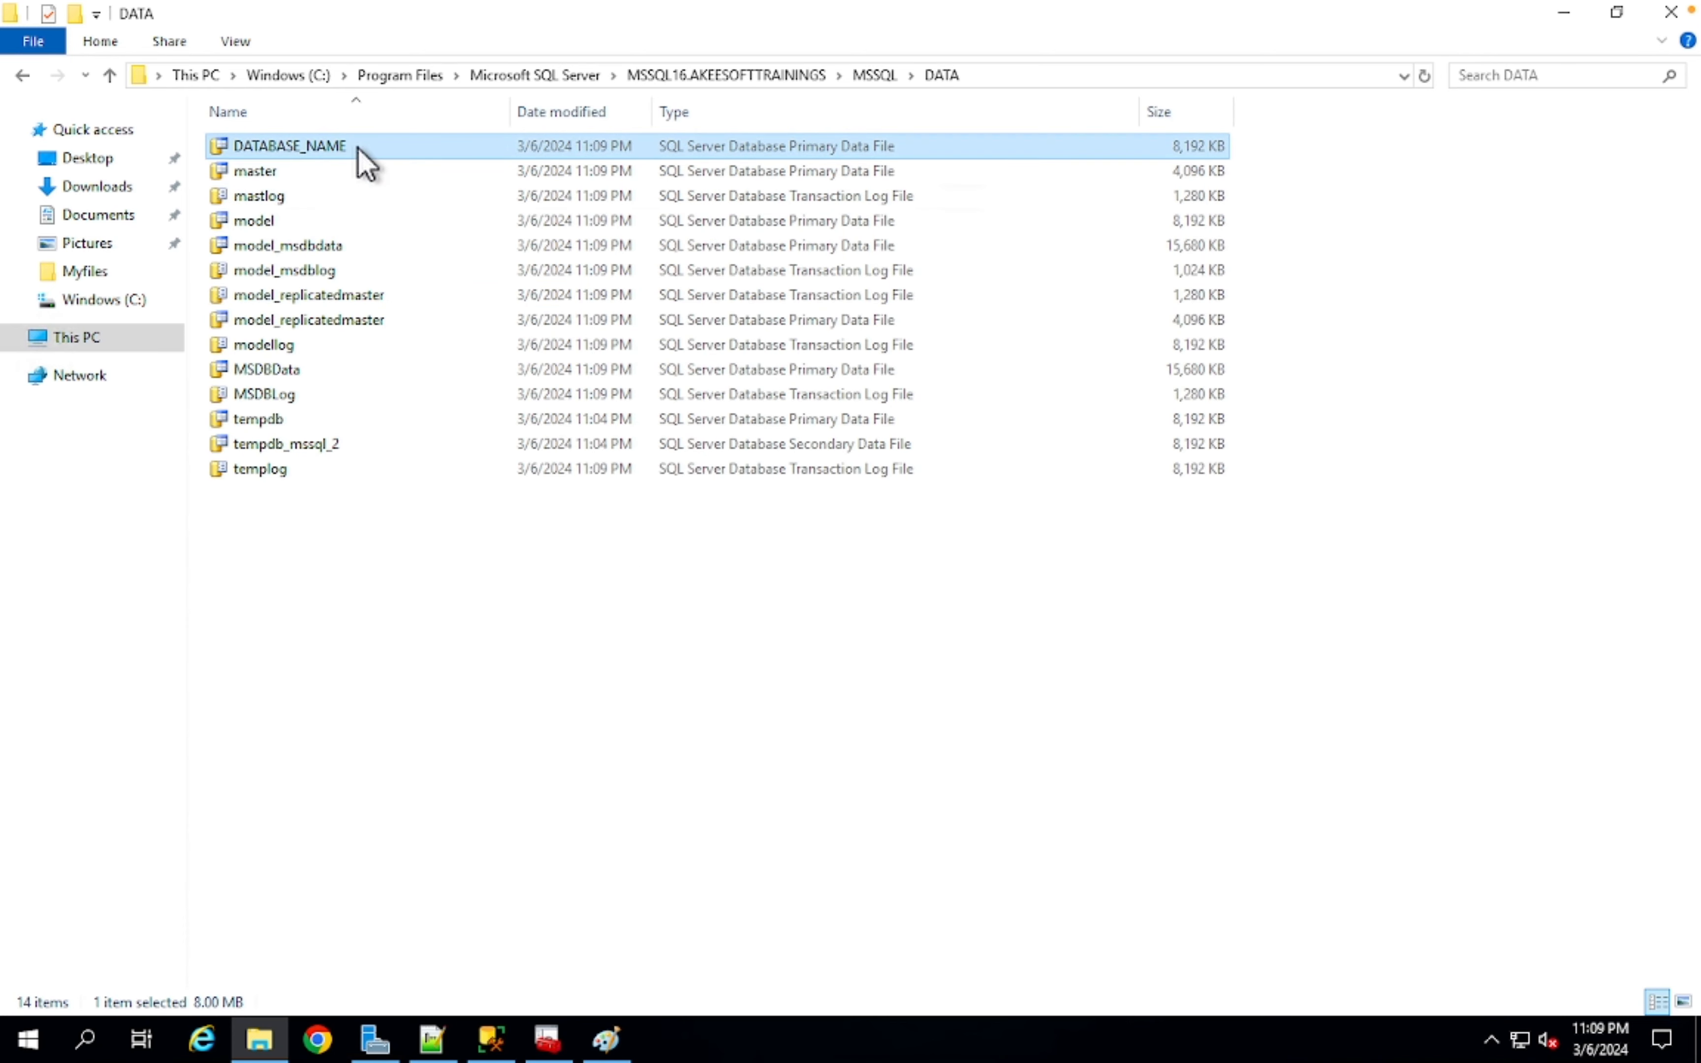
left_click(491, 1039)
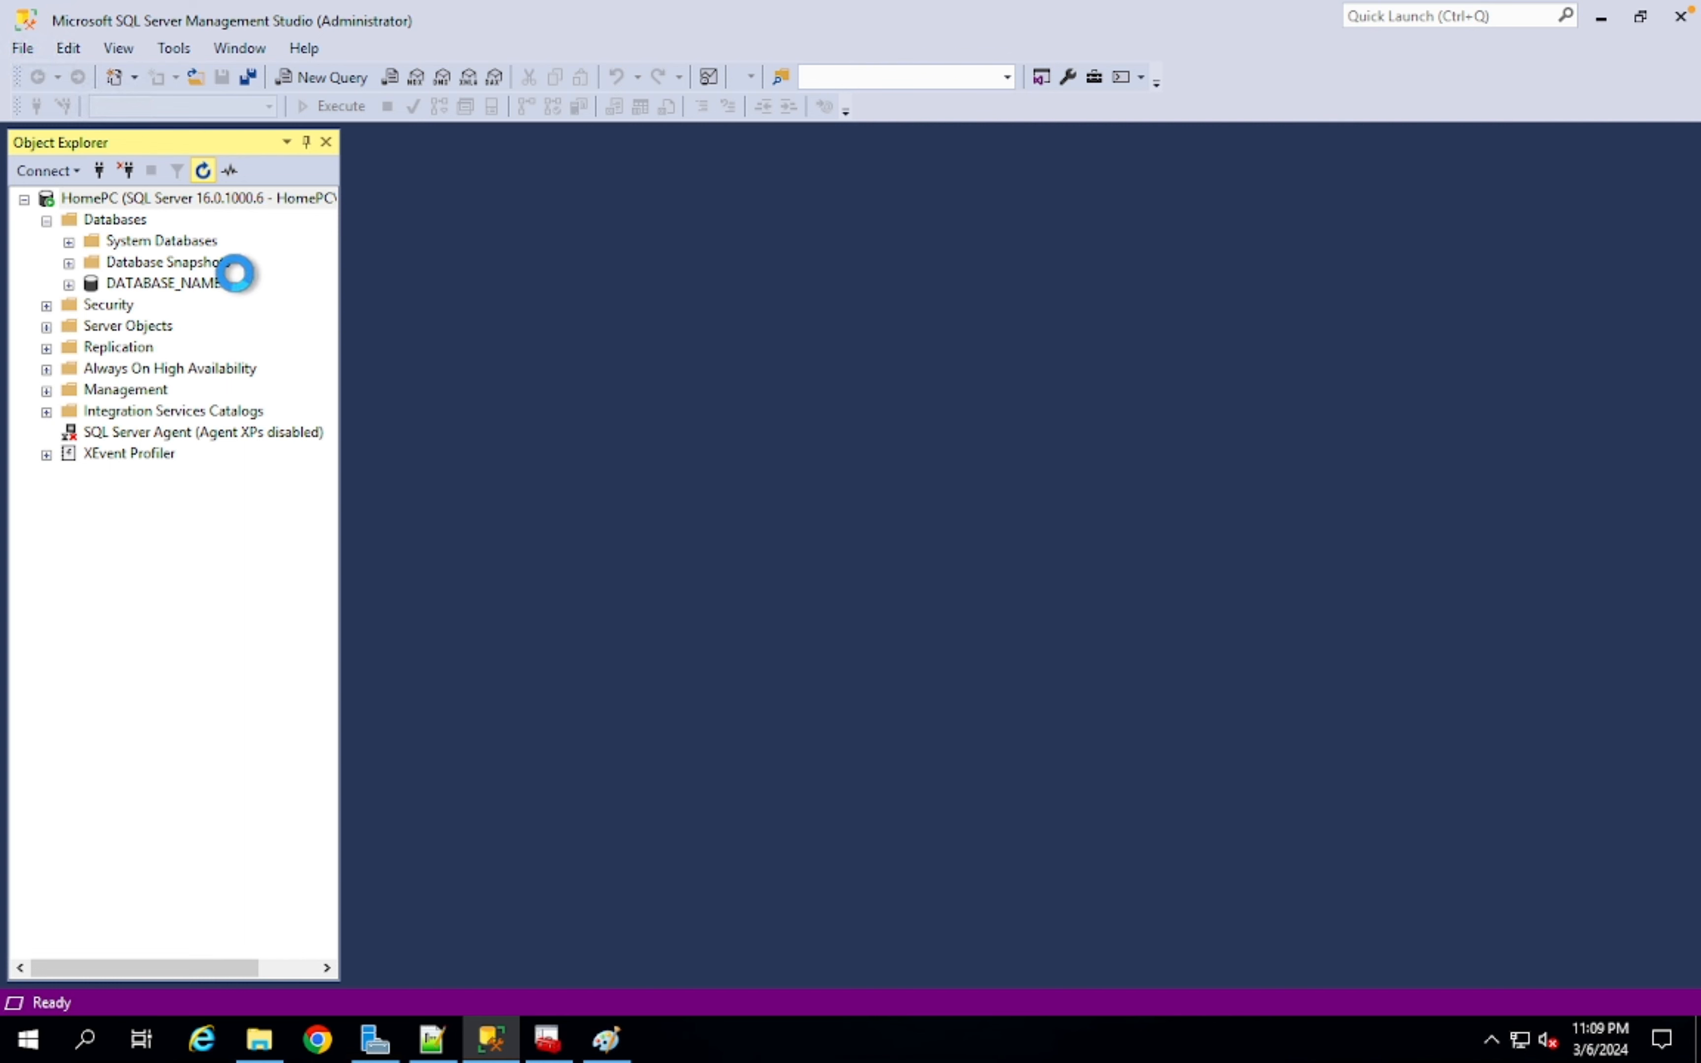
left_click(548, 1039)
left_click(405, 133)
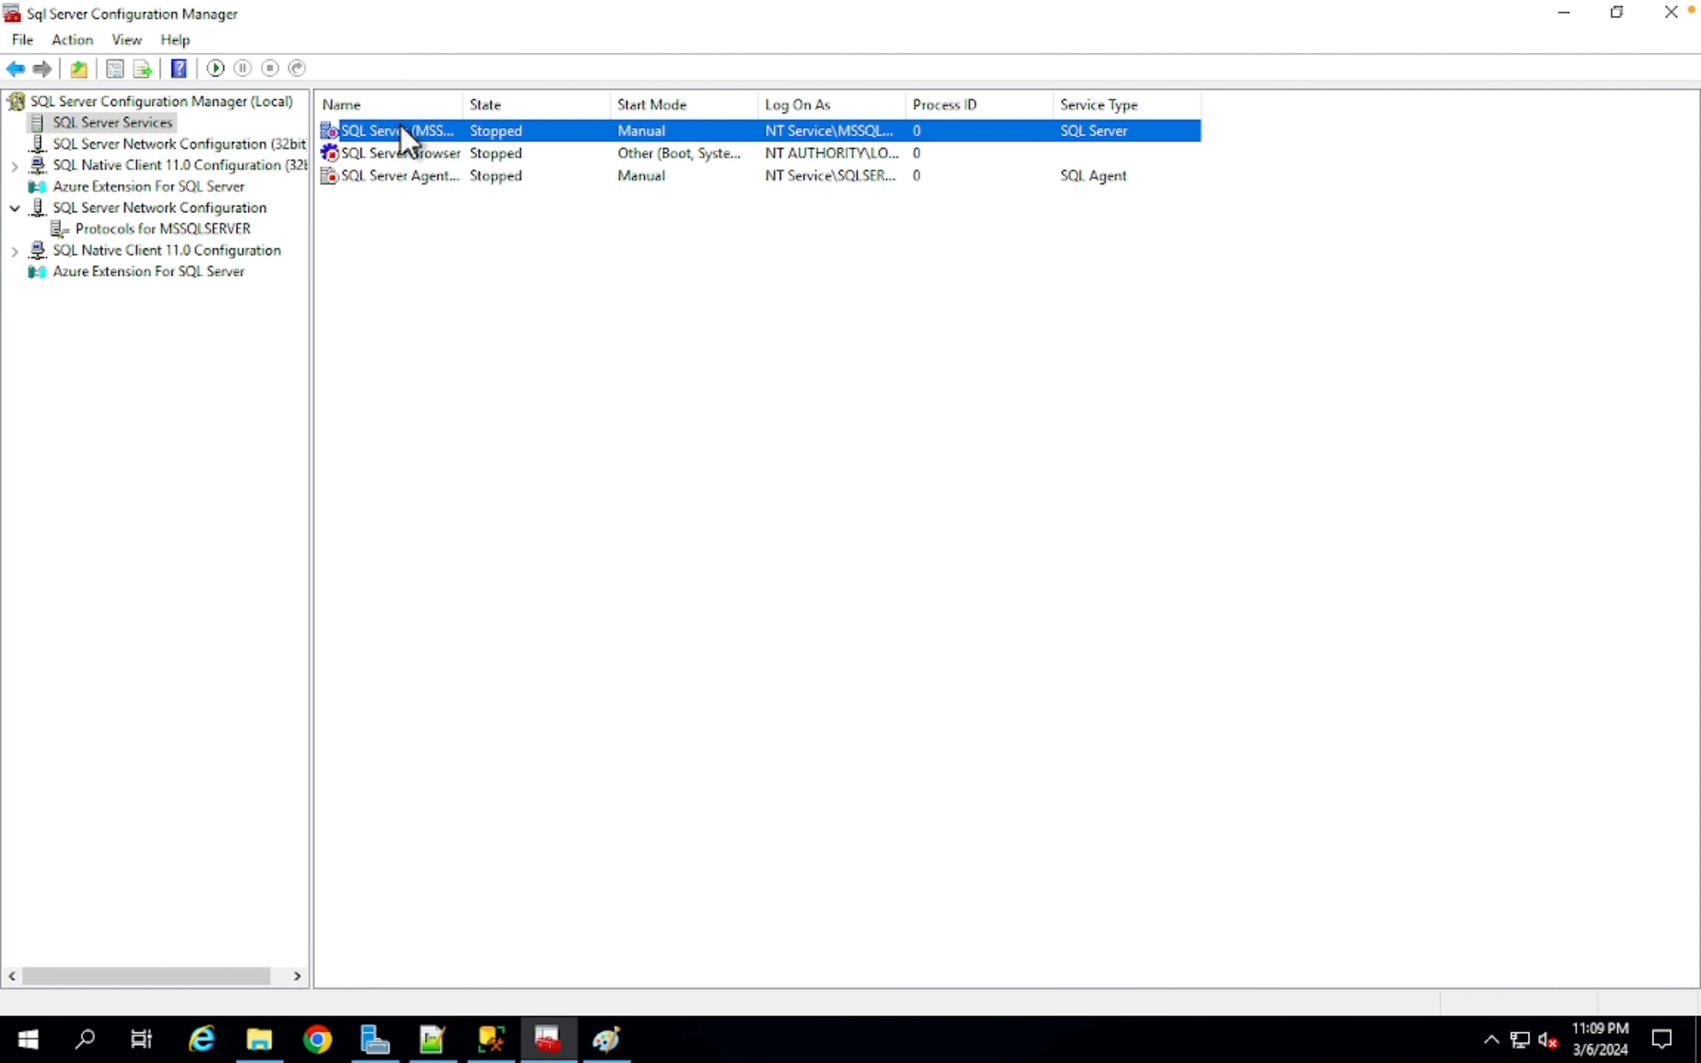
- Start SQL Server (MSSQLSERVER) and find DATABASE_NAME showing Recovery Pending in Management Studio
right_click(405, 134)
left_click(454, 140)
left_click(491, 1038)
left_click(201, 285)
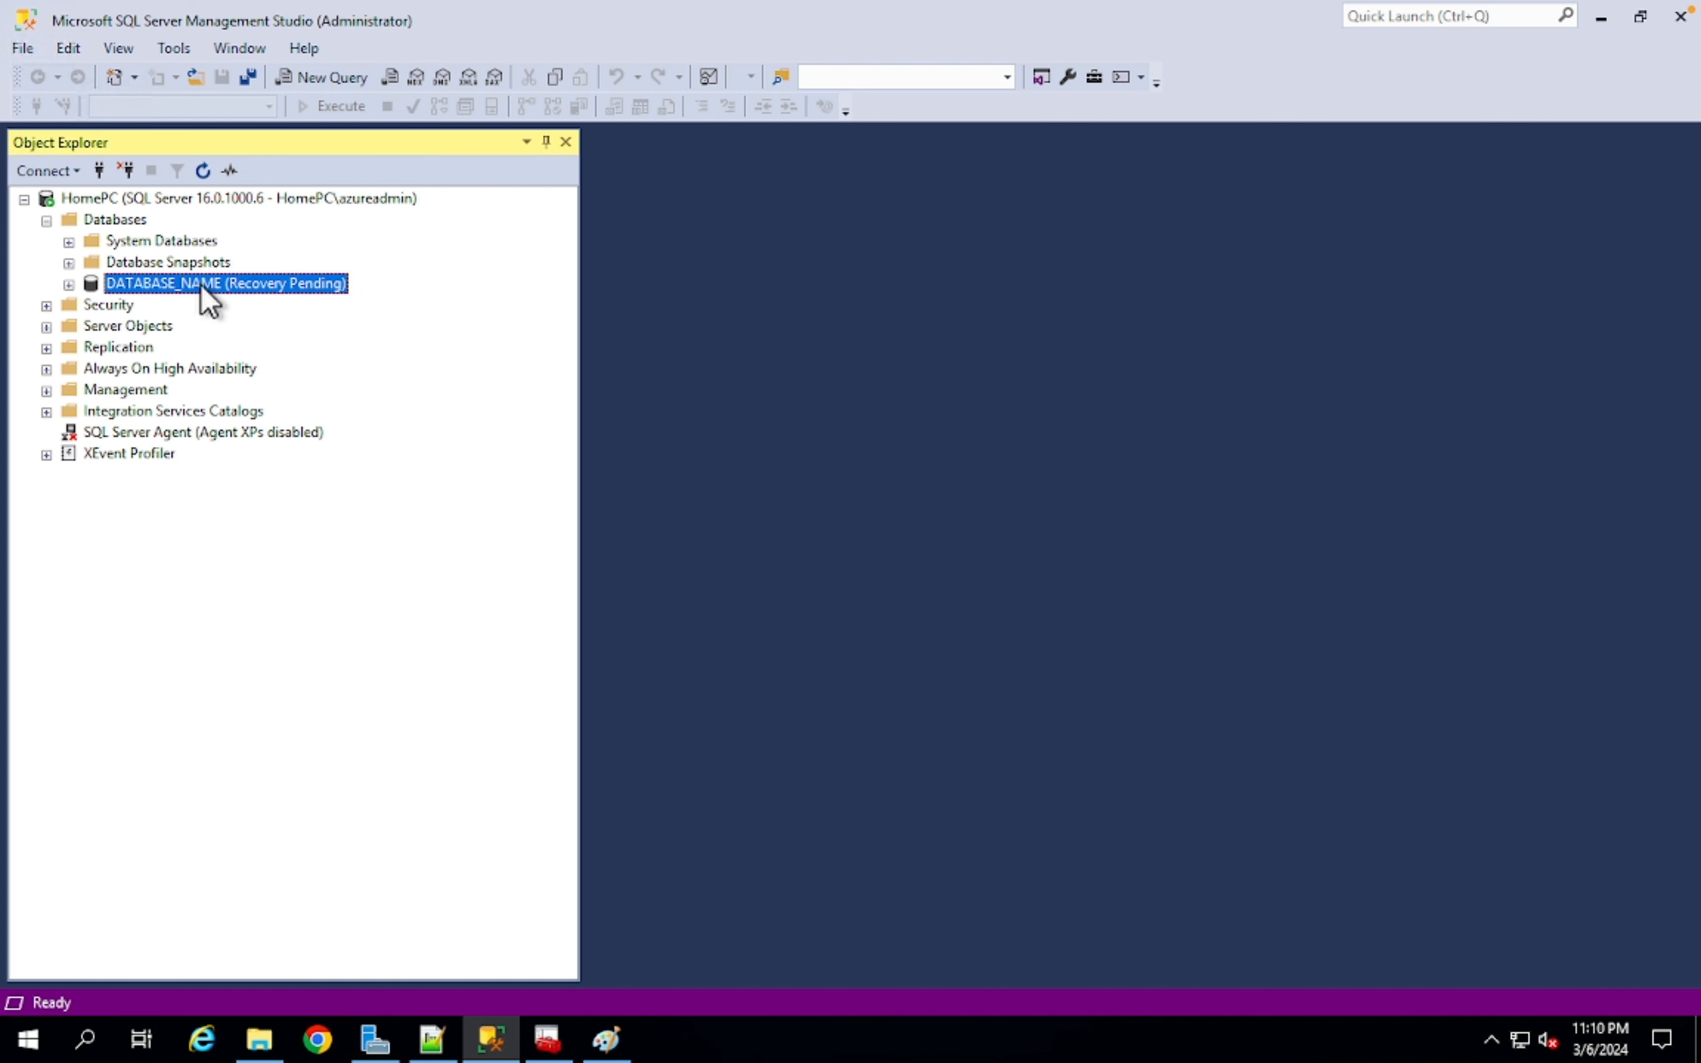
- Open a new query on the server and run SP_HELP with the DATABASE_NAME name
right_click(205, 301)
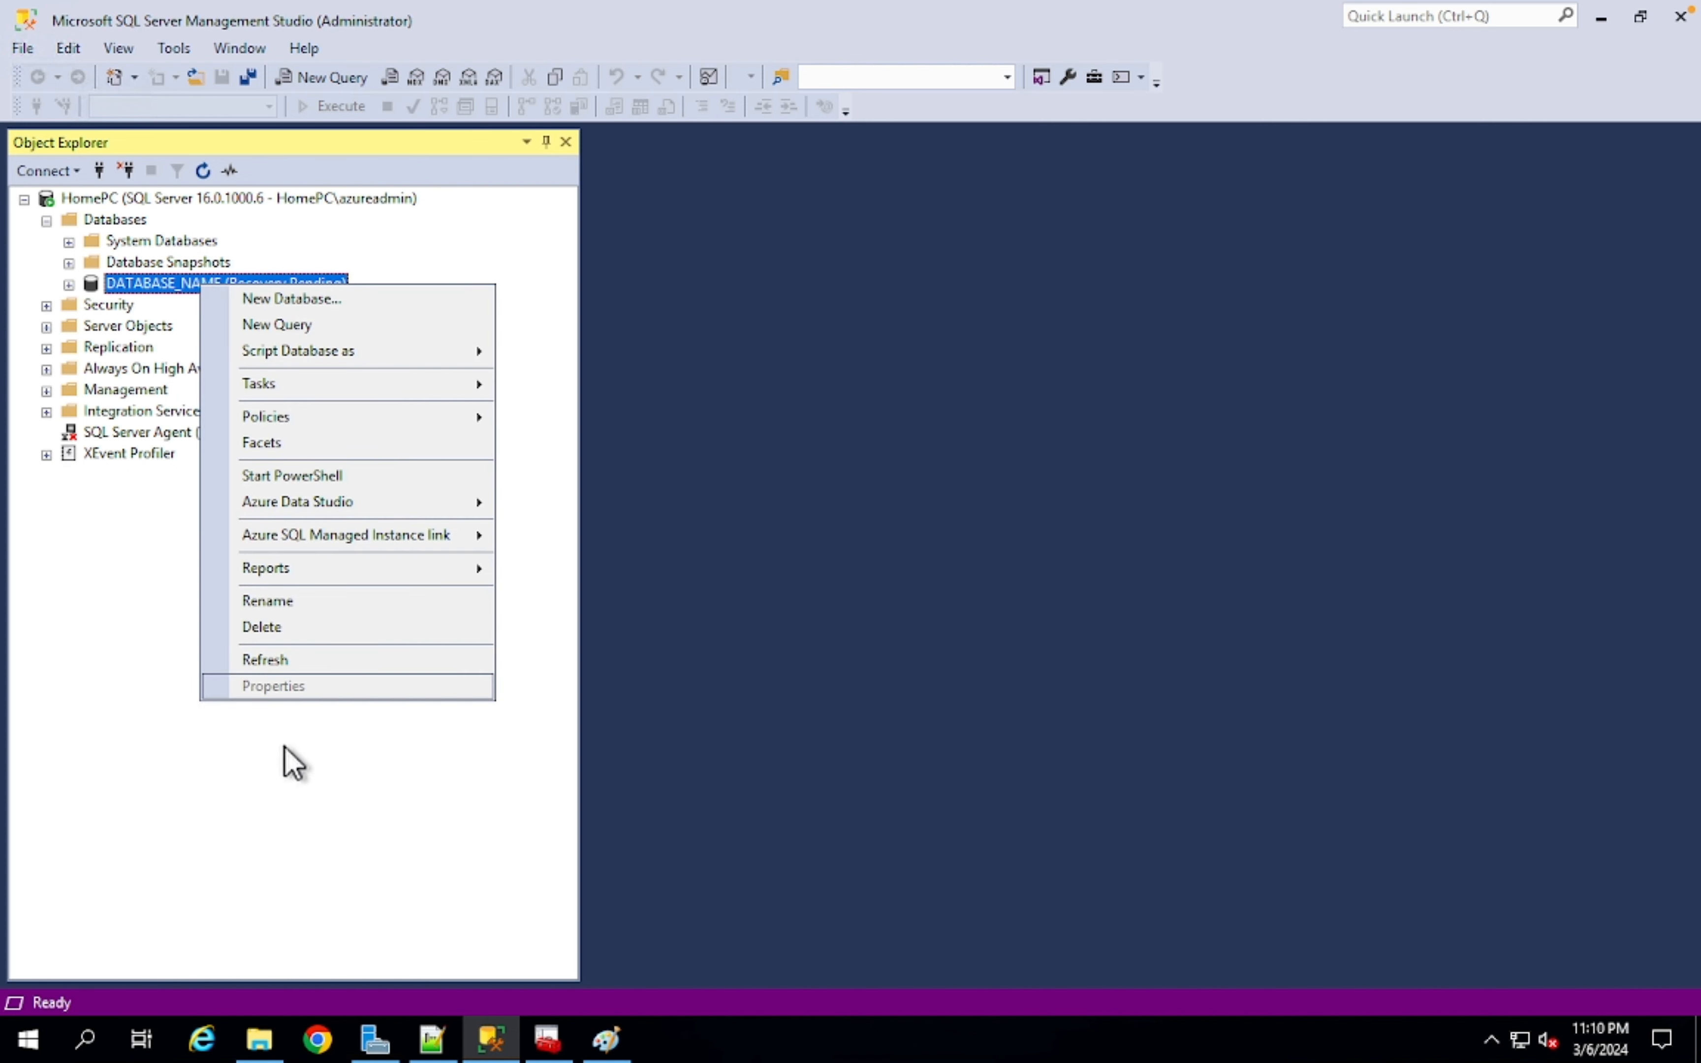
left_click(239, 197)
left_click(323, 77)
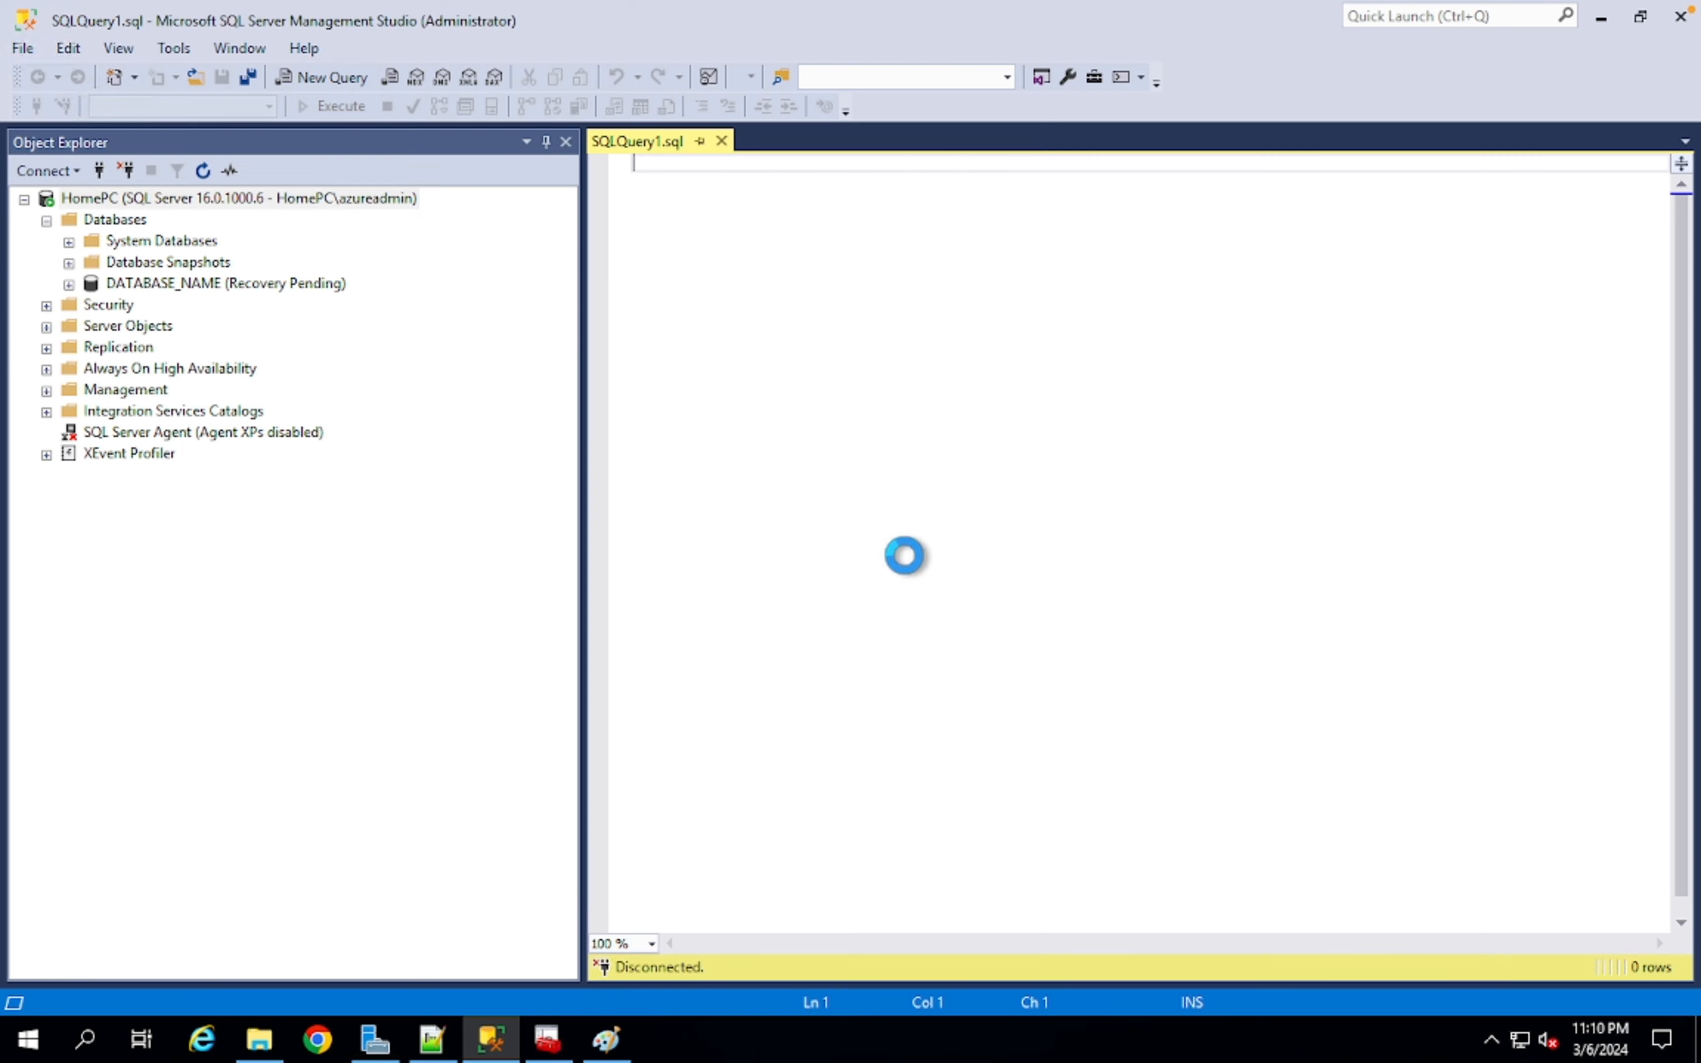
type("SP_HELP ;")
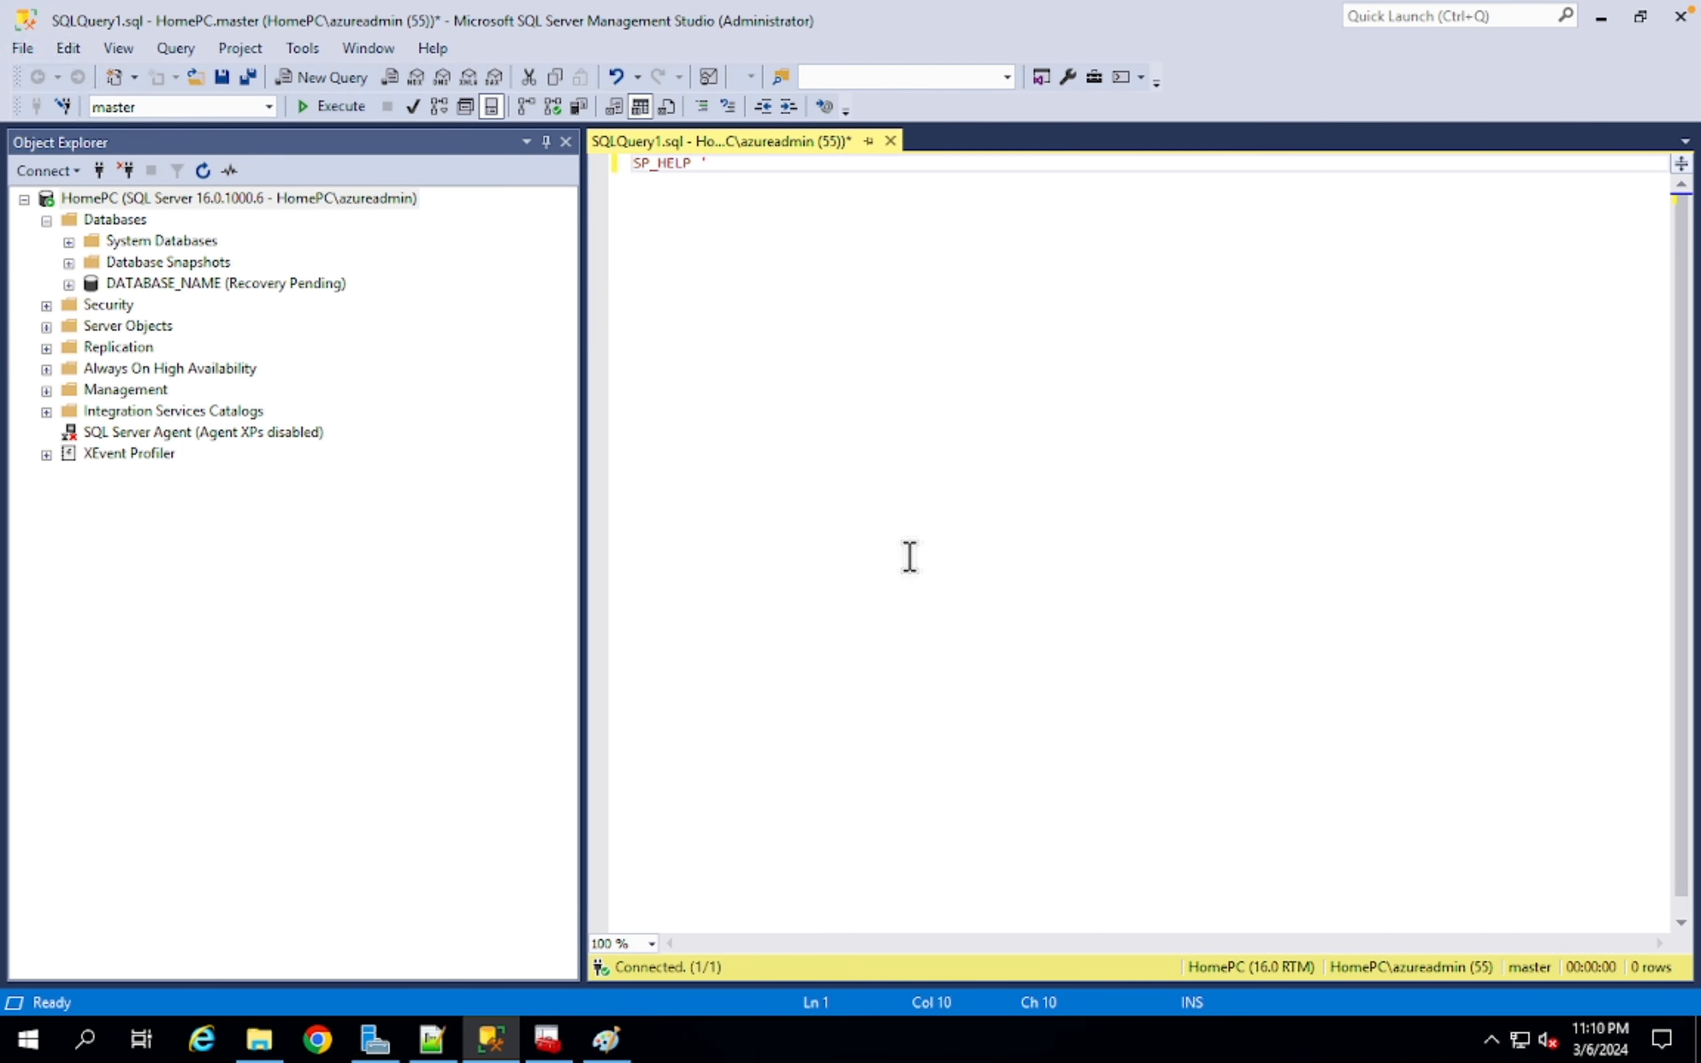
left_click_drag(169, 284, 901, 172)
left_click(901, 173)
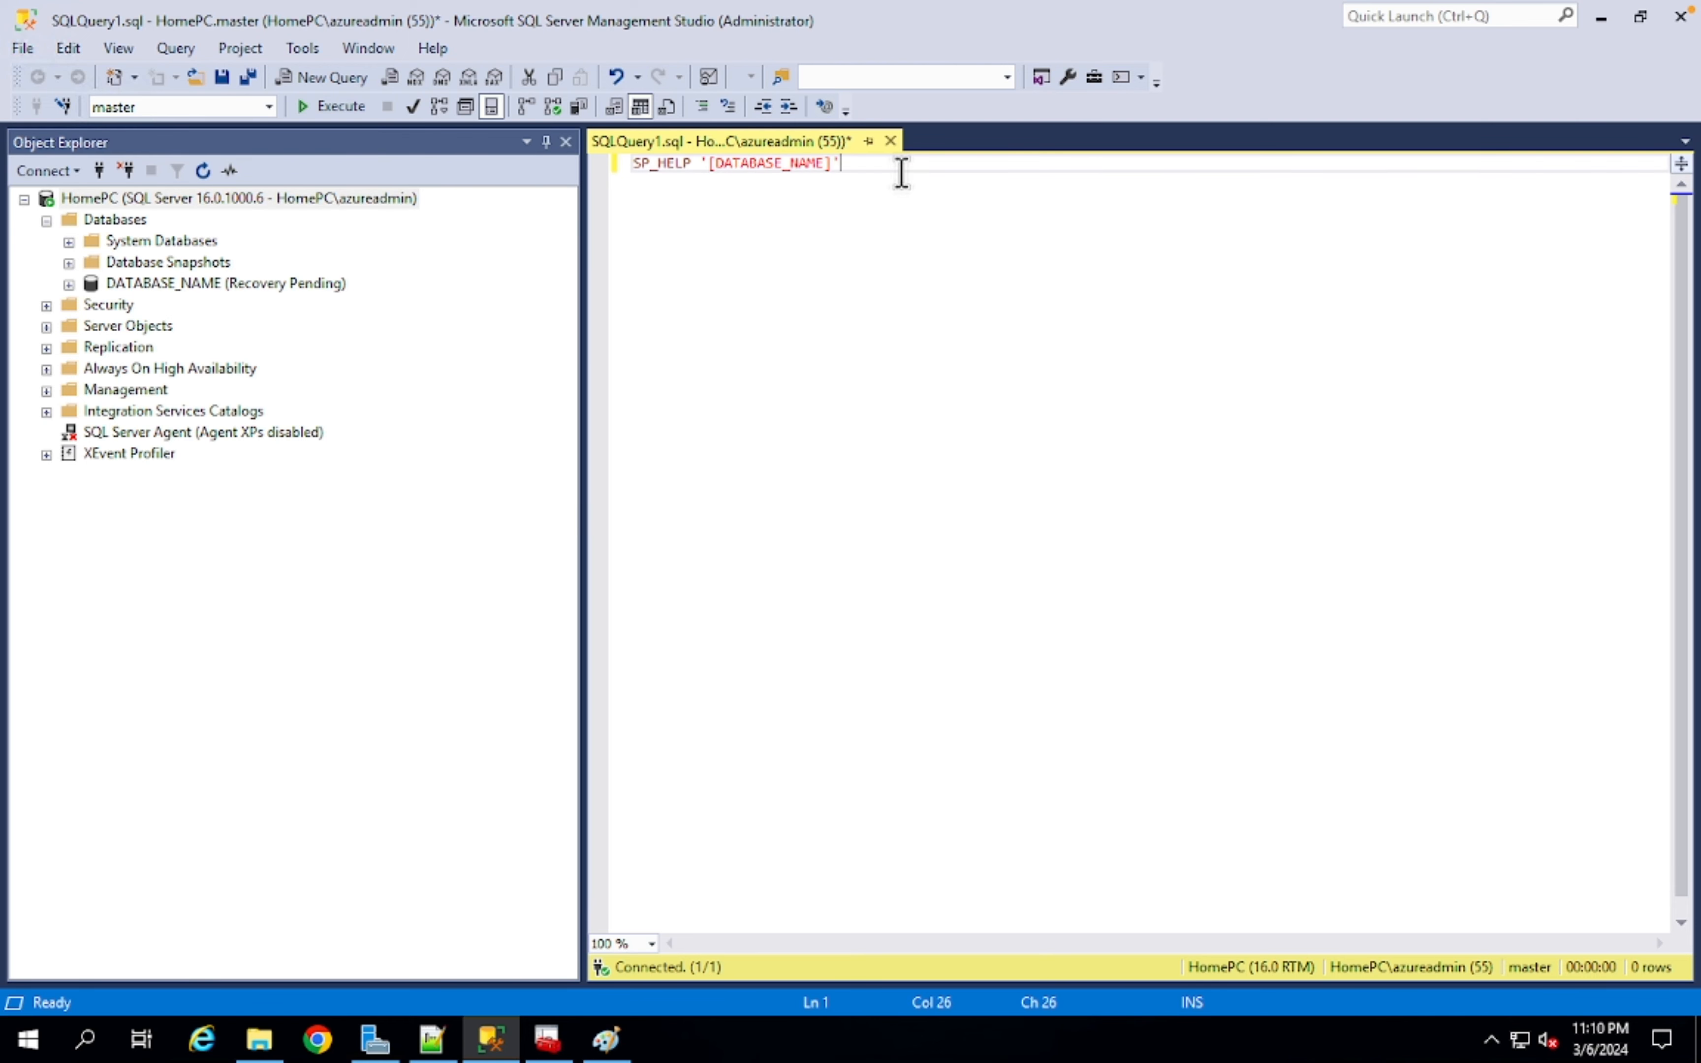
left_click(333, 106)
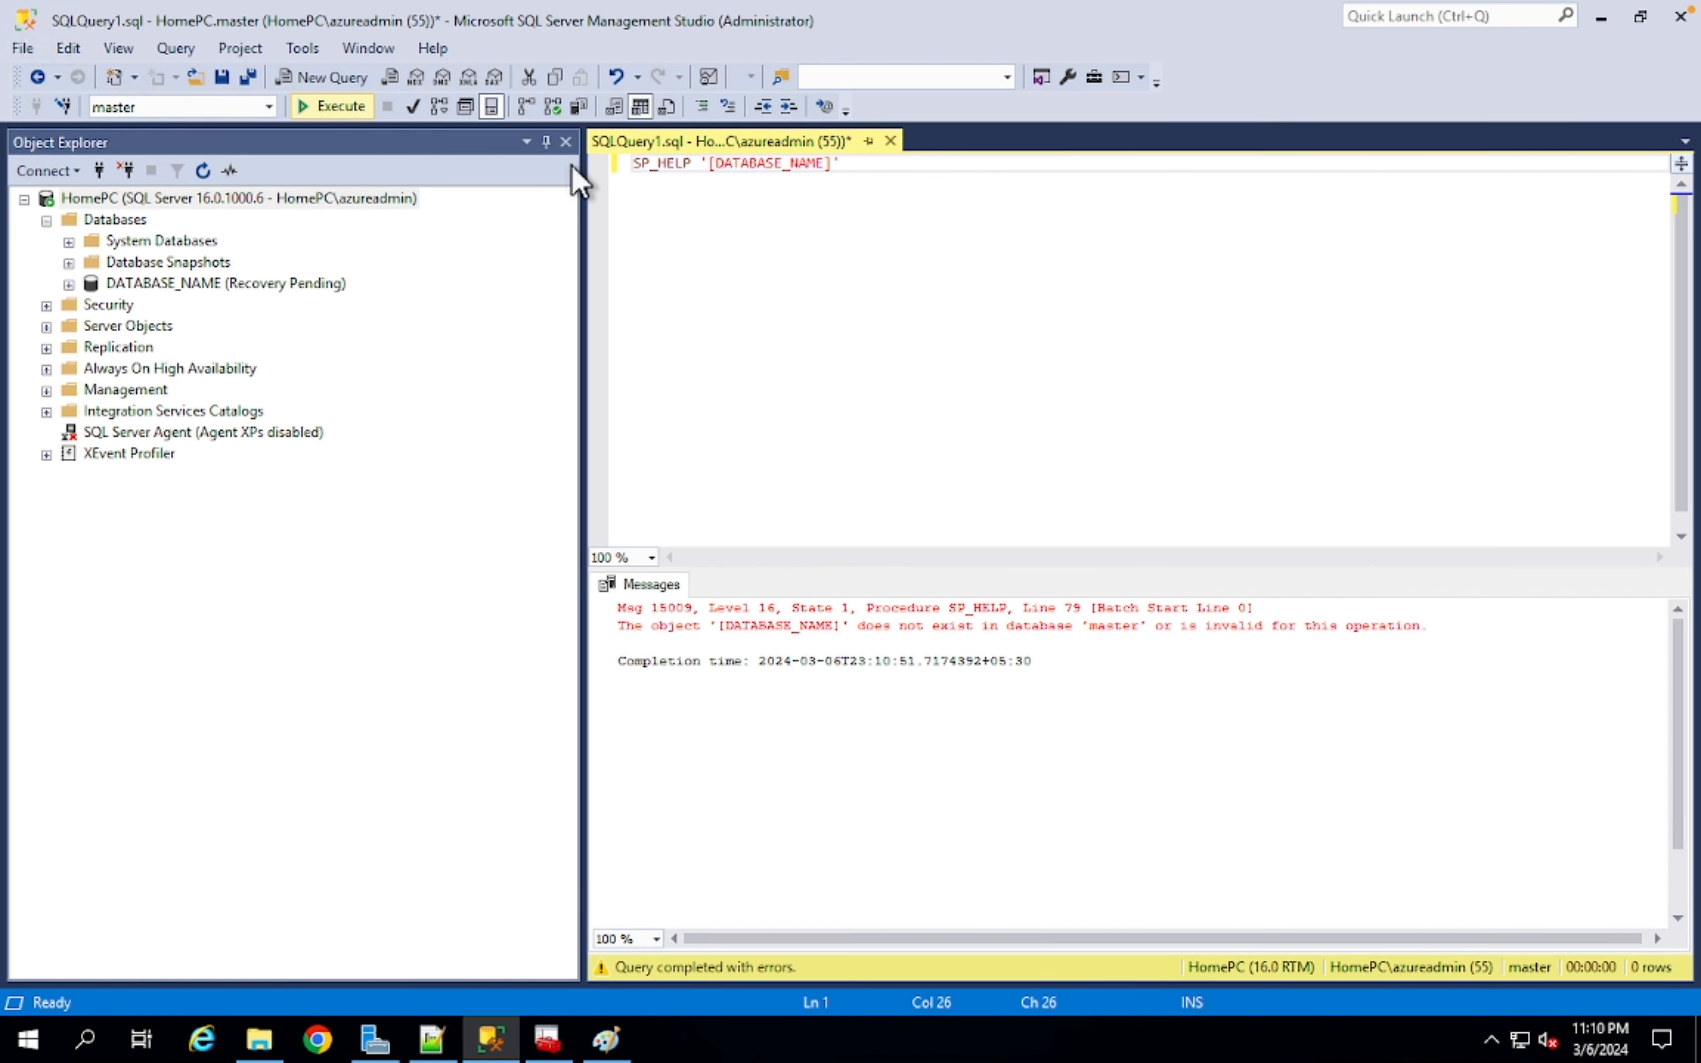
- Remove the brackets and run SP_HELPDB 'DATABASE_NAME' instead
left_click(719, 163)
key("BackSpace")
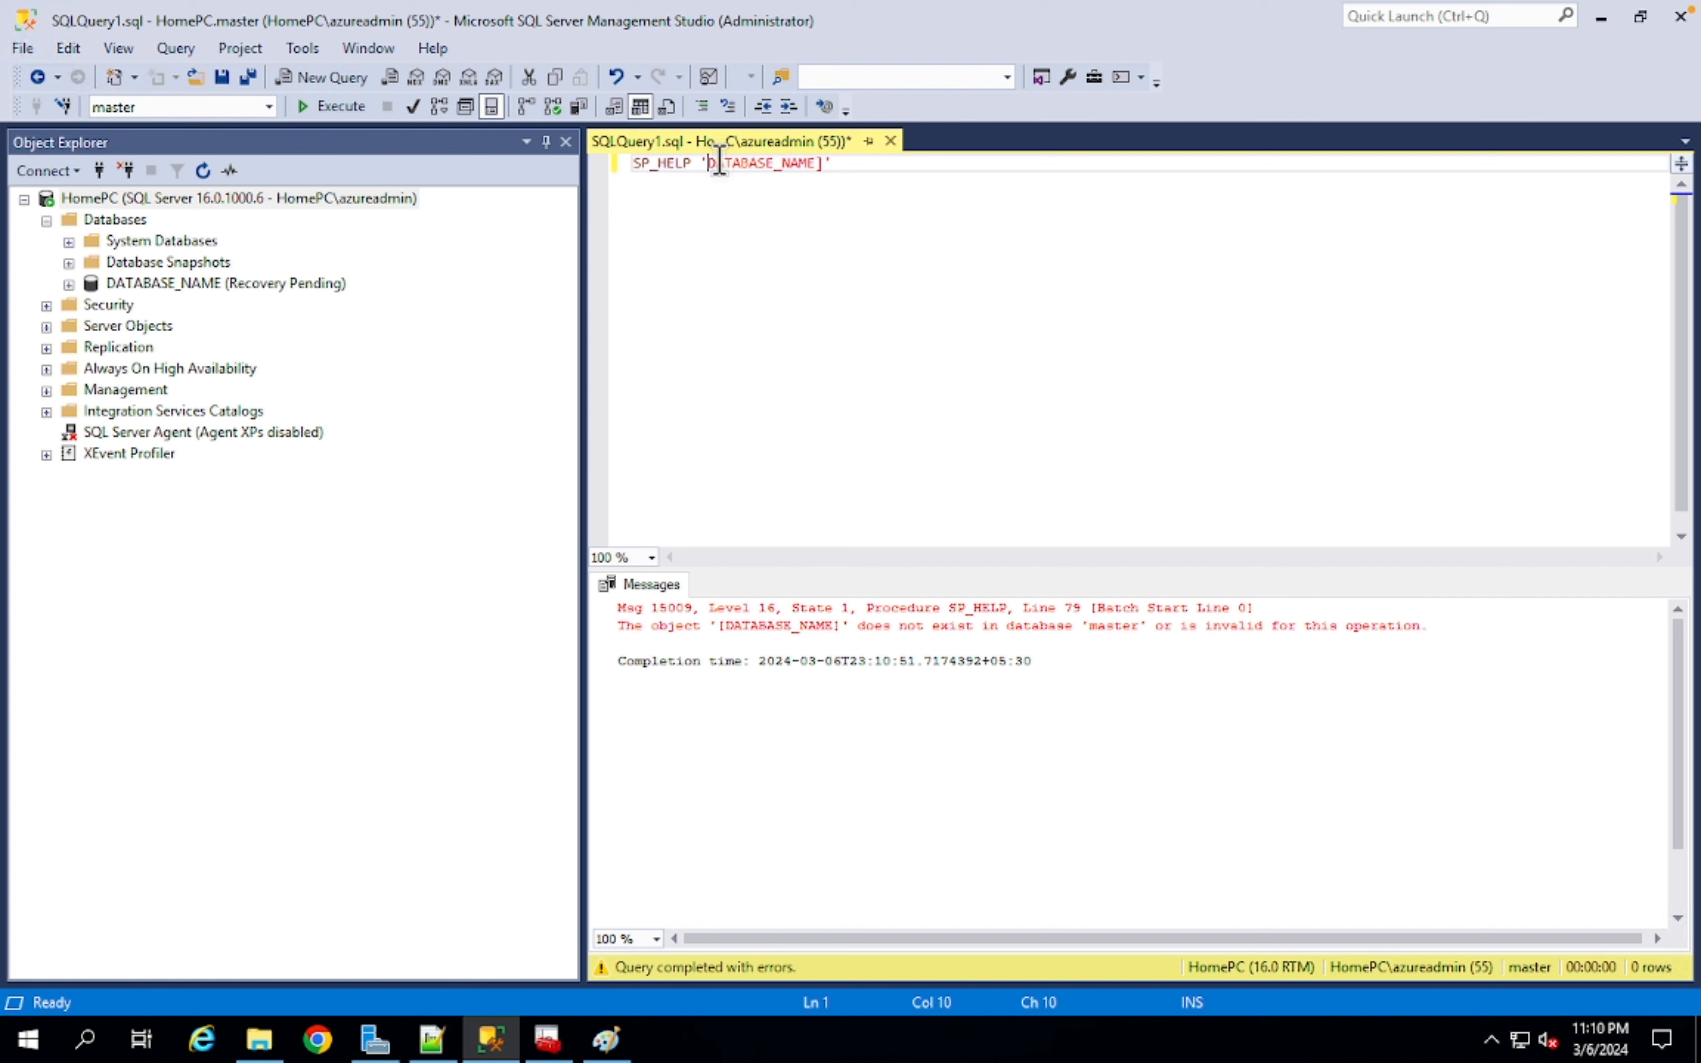
left_click(817, 163)
key("Delete")
key("Return")
key("BackSpace")
left_click(334, 106)
left_click_drag(583, 359, 441, 359)
left_click(549, 163)
type("DB")
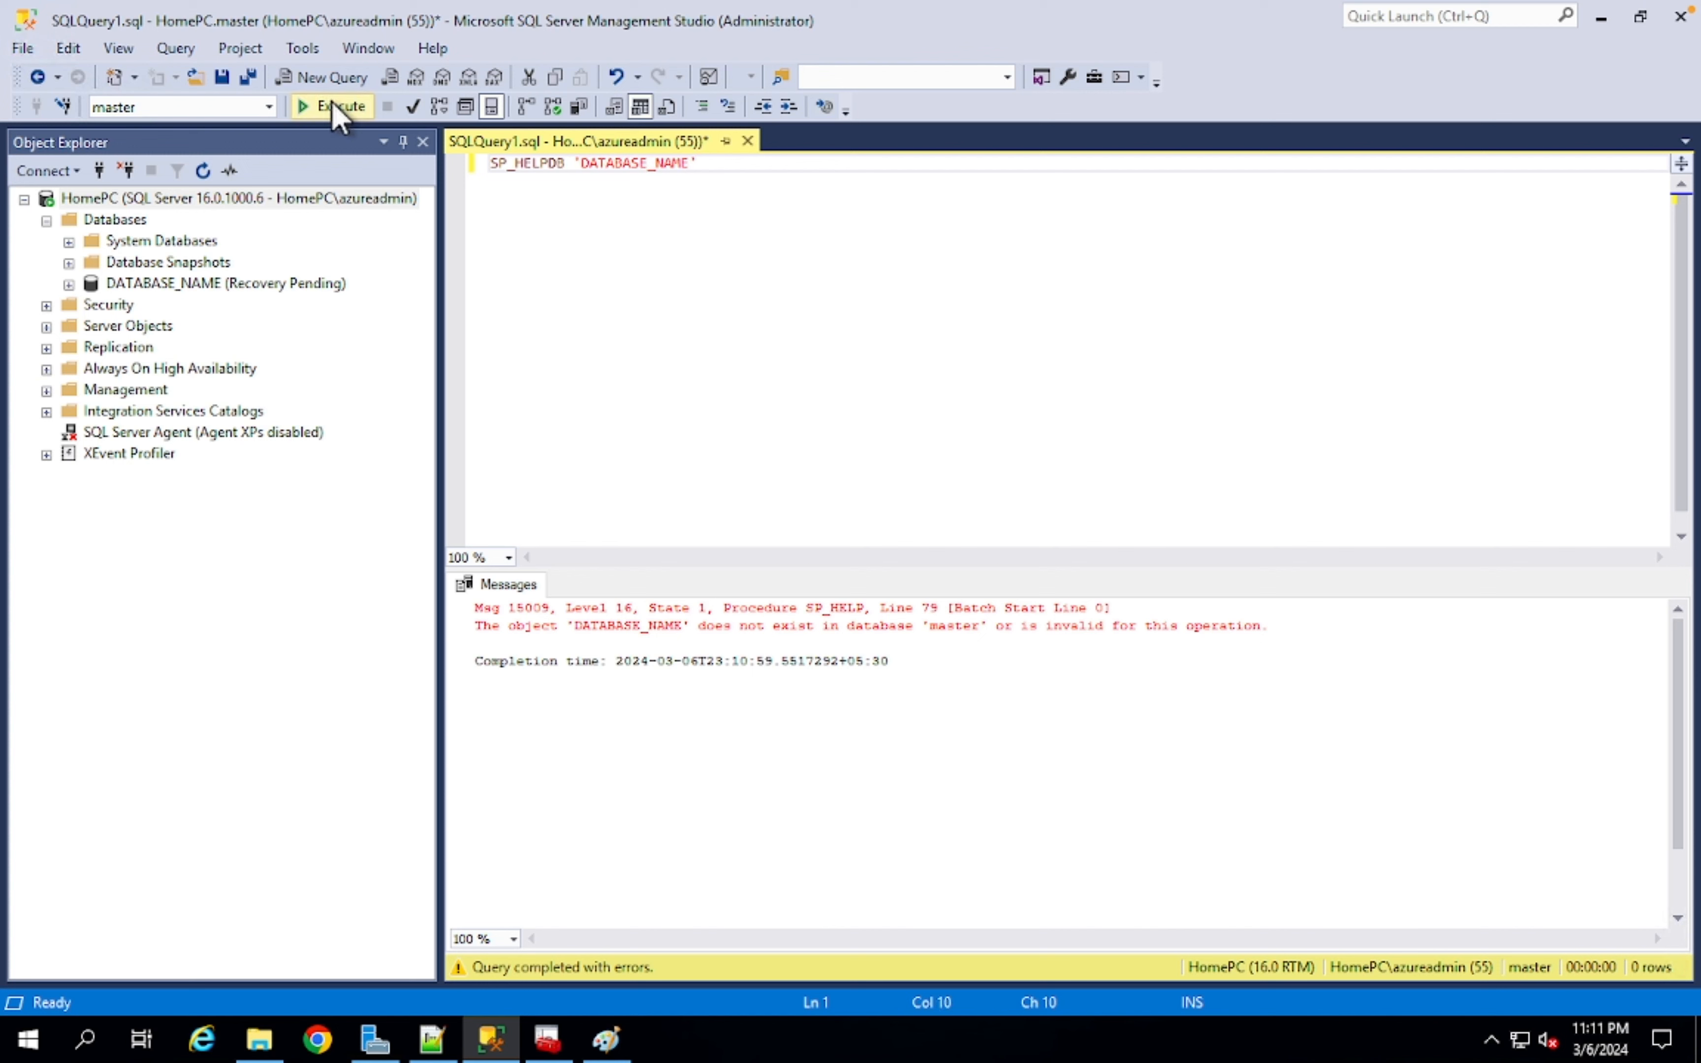
left_click(330, 106)
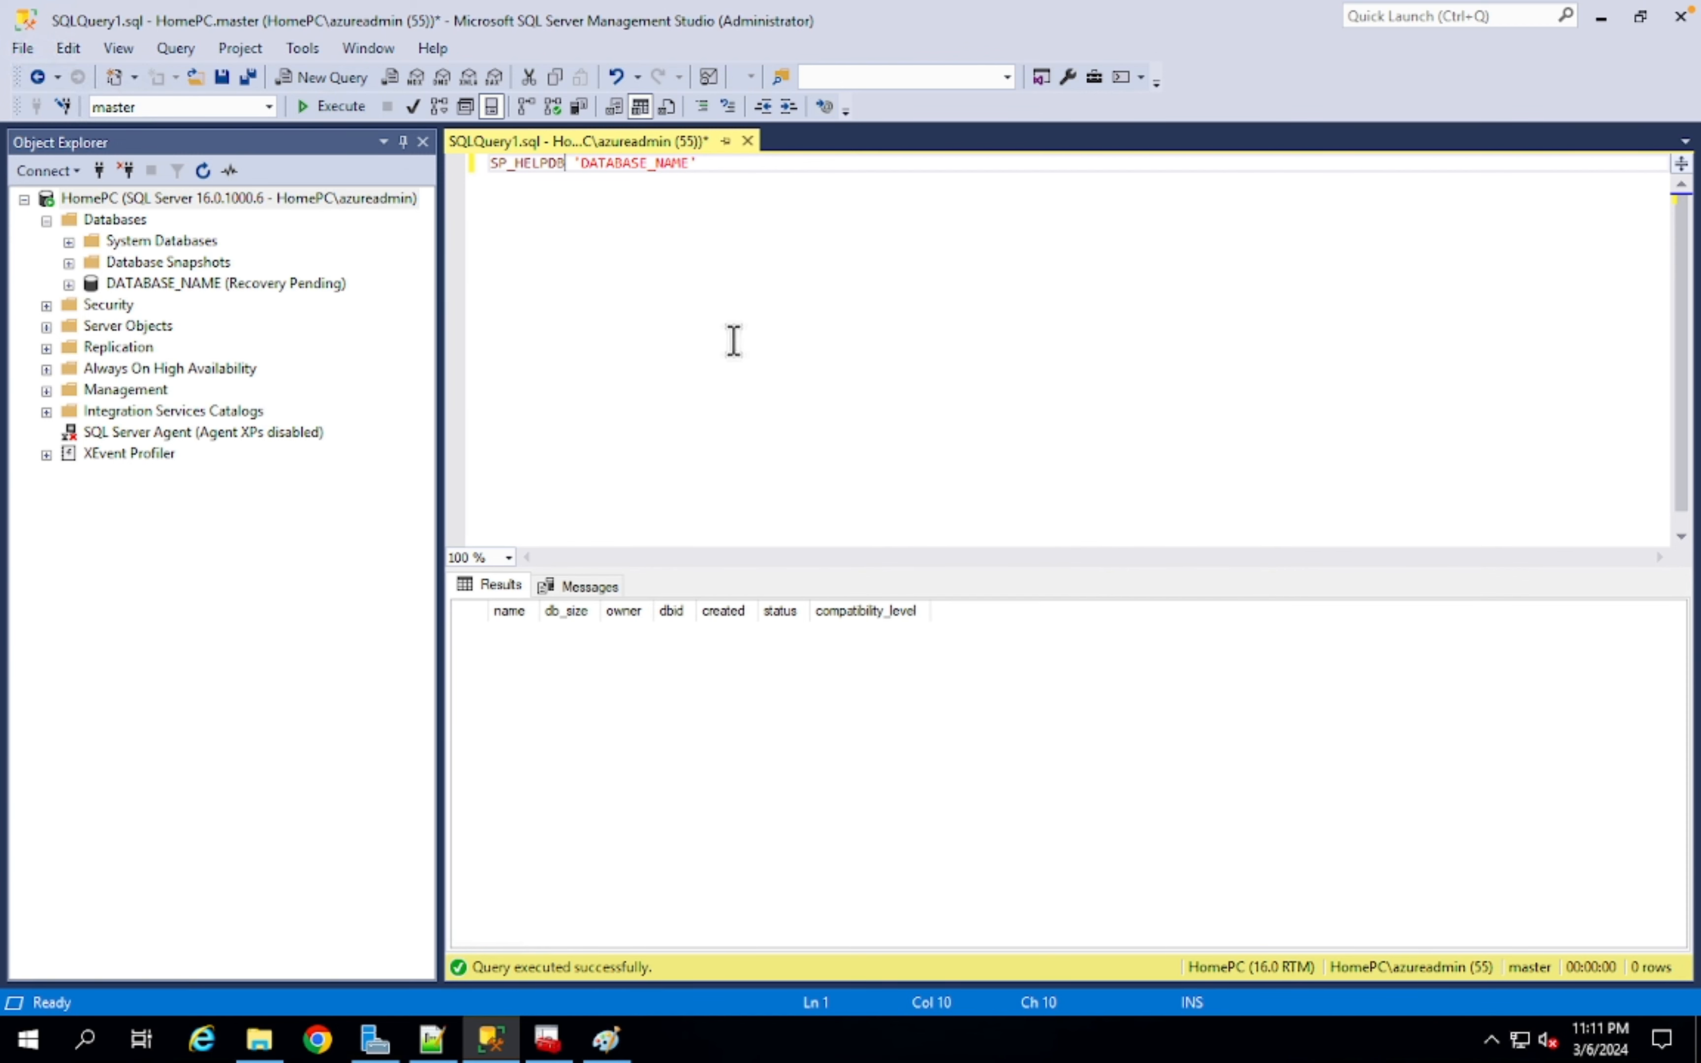
- Run SELECT * FROM SYS.master_files and locate the DATABASE_NAME rows in the results
left_click(721, 277)
key("Return")
key("Return")
type("SELECT * FROM SYS.master_files")
left_click_drag(739, 201, 489, 201)
left_click(334, 105)
left_click(1181, 835)
left_click_drag(703, 937, 862, 932)
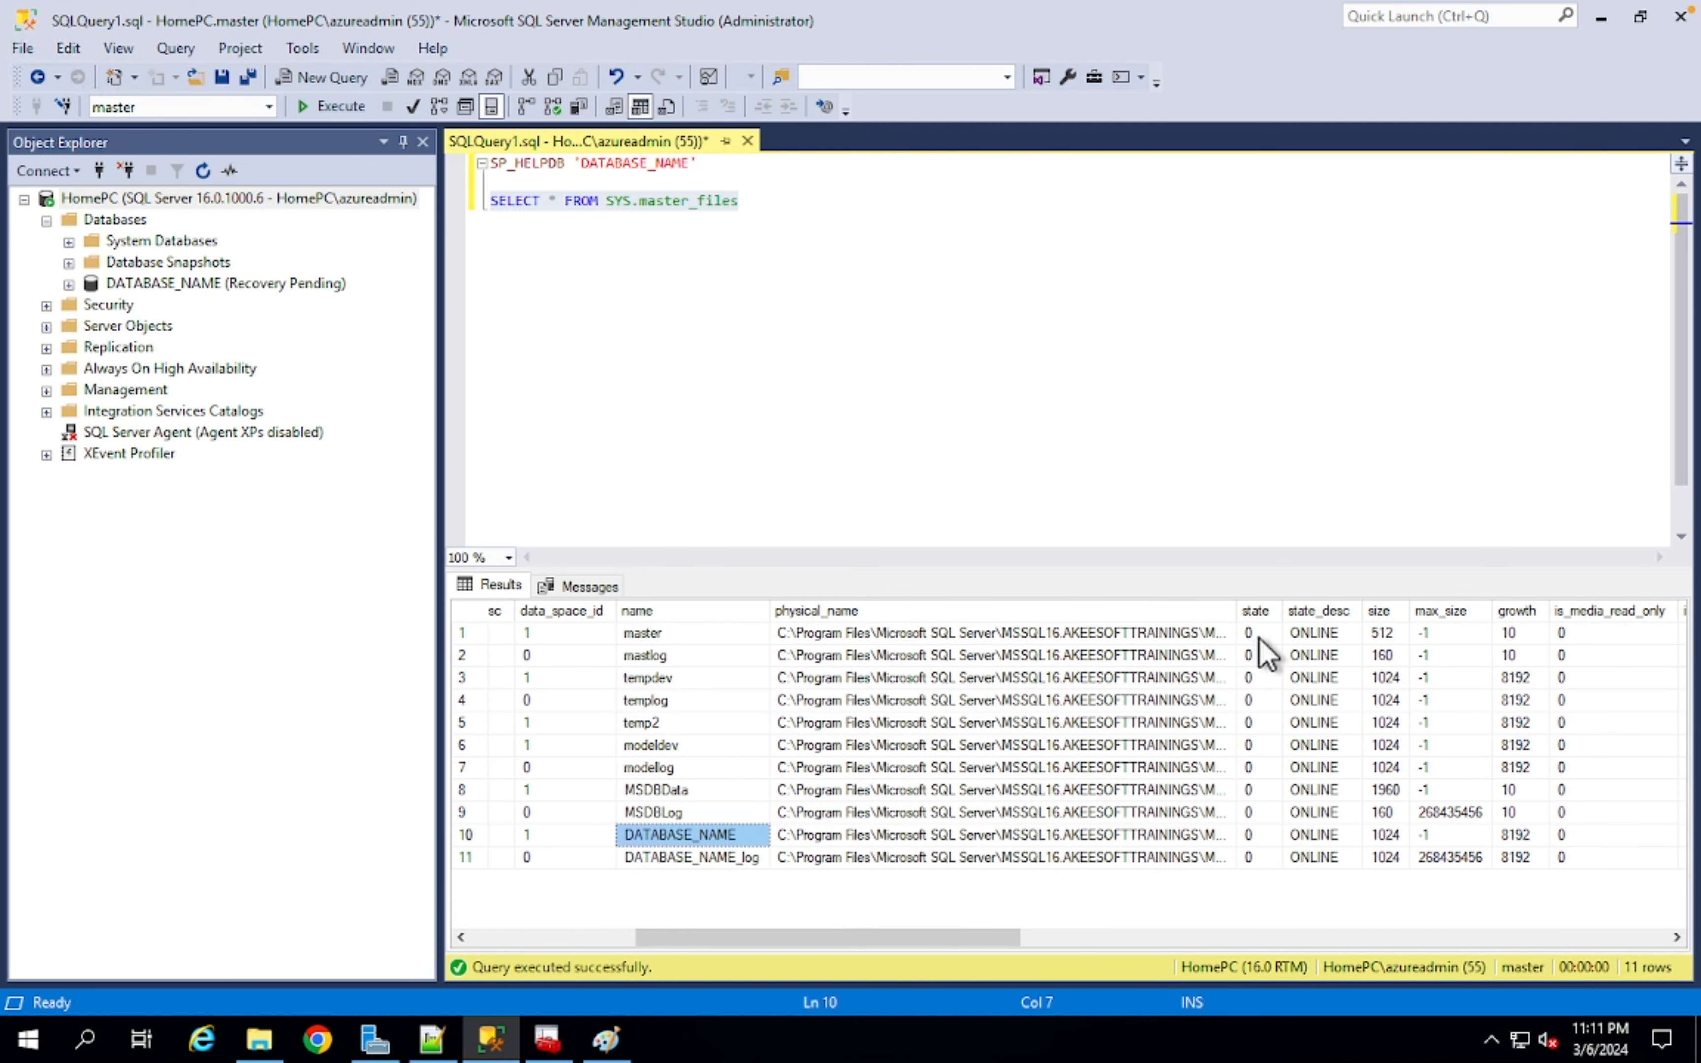
- Widen the physical_name column and review the DATABASE_NAME data and log file paths
left_click_drag(1237, 610, 1519, 610)
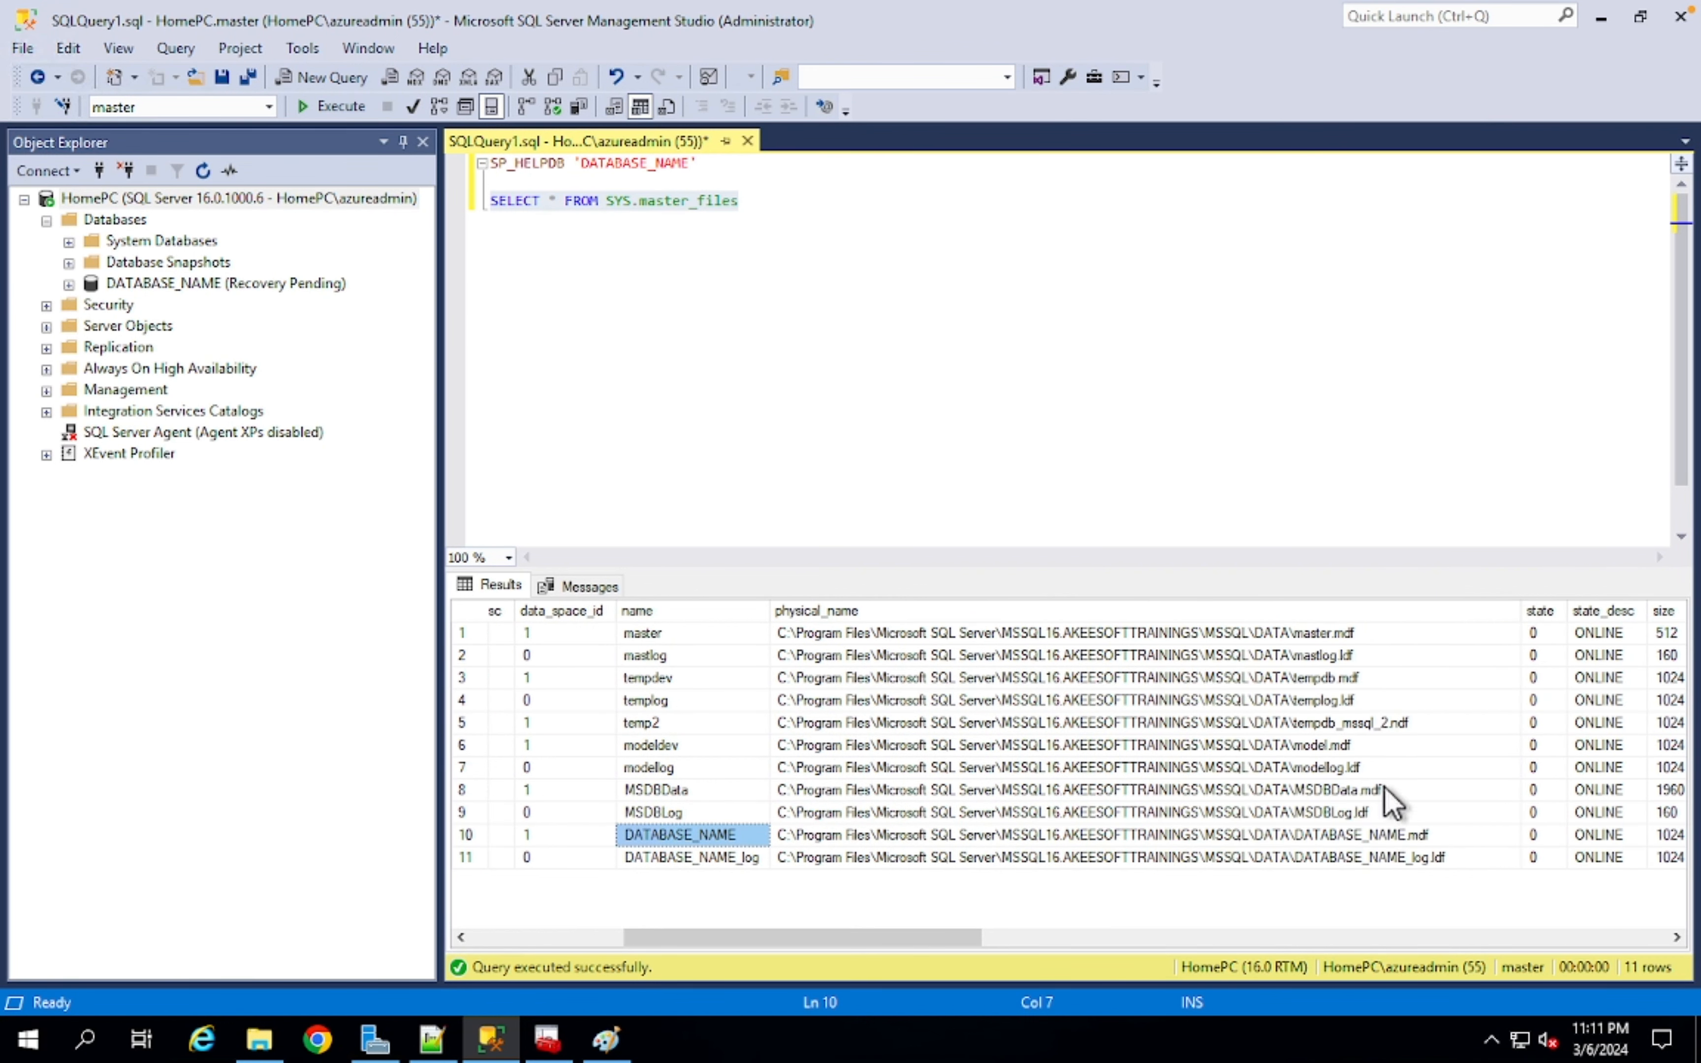
left_click(1337, 835)
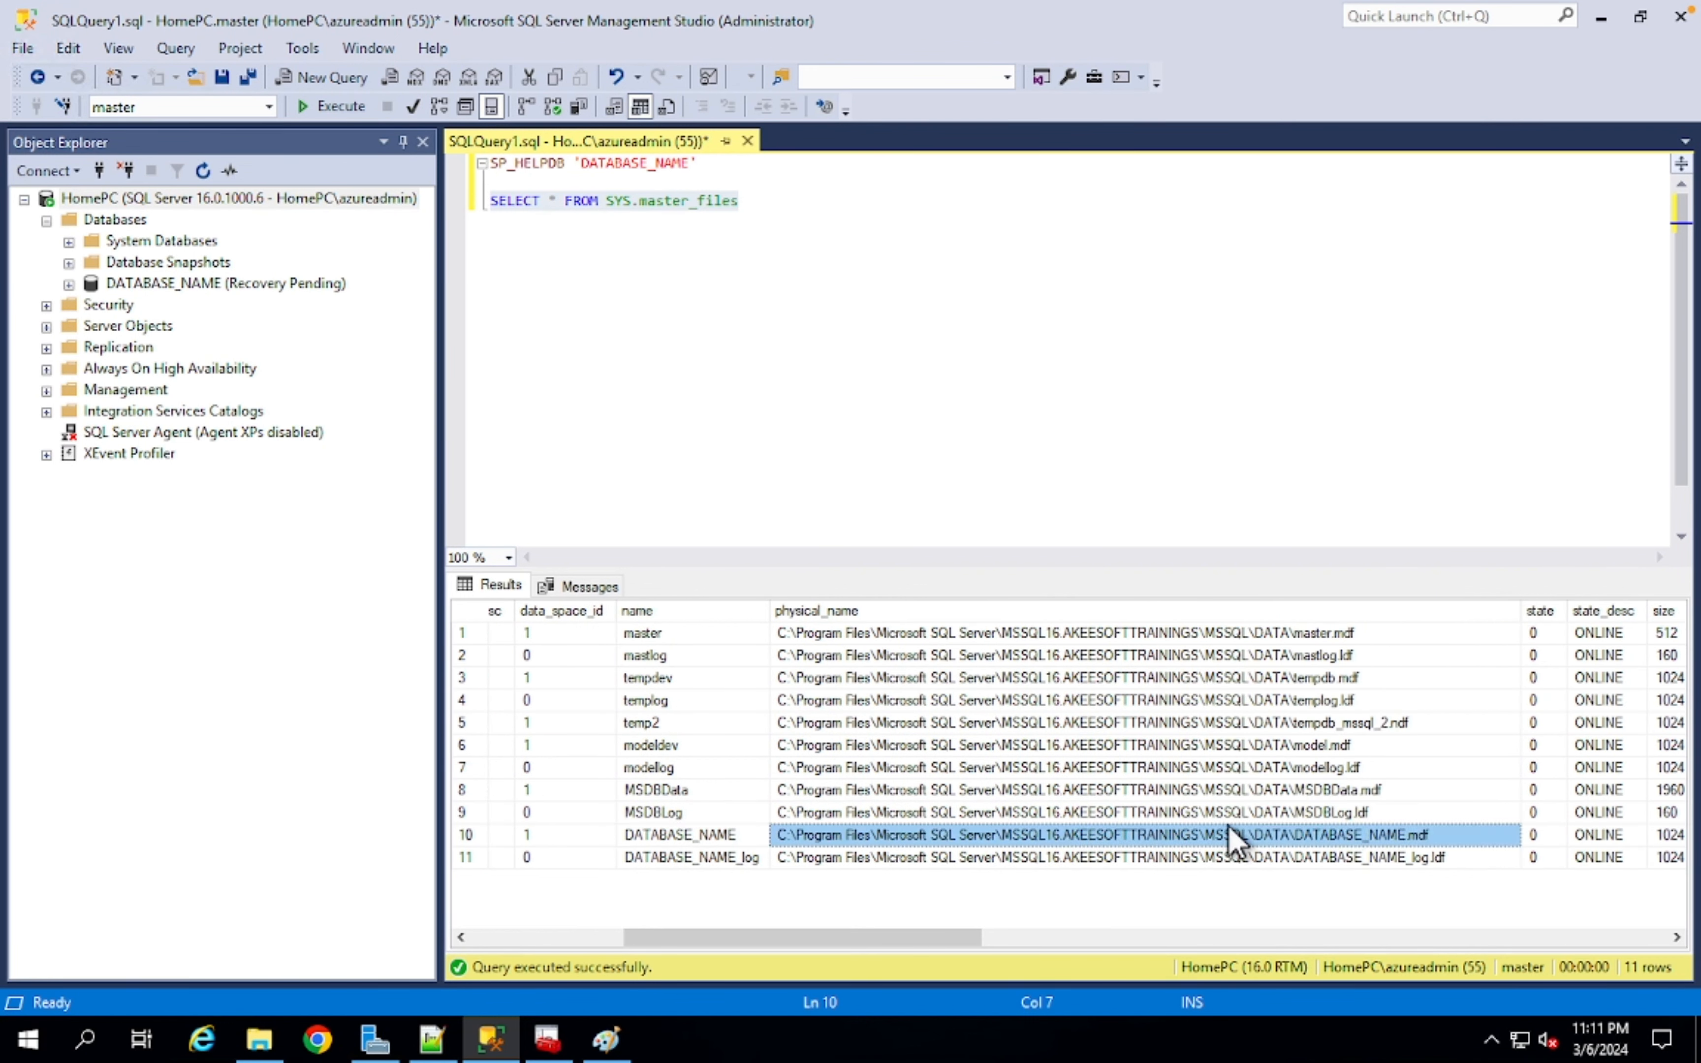
left_click(725, 834)
left_click(1427, 838)
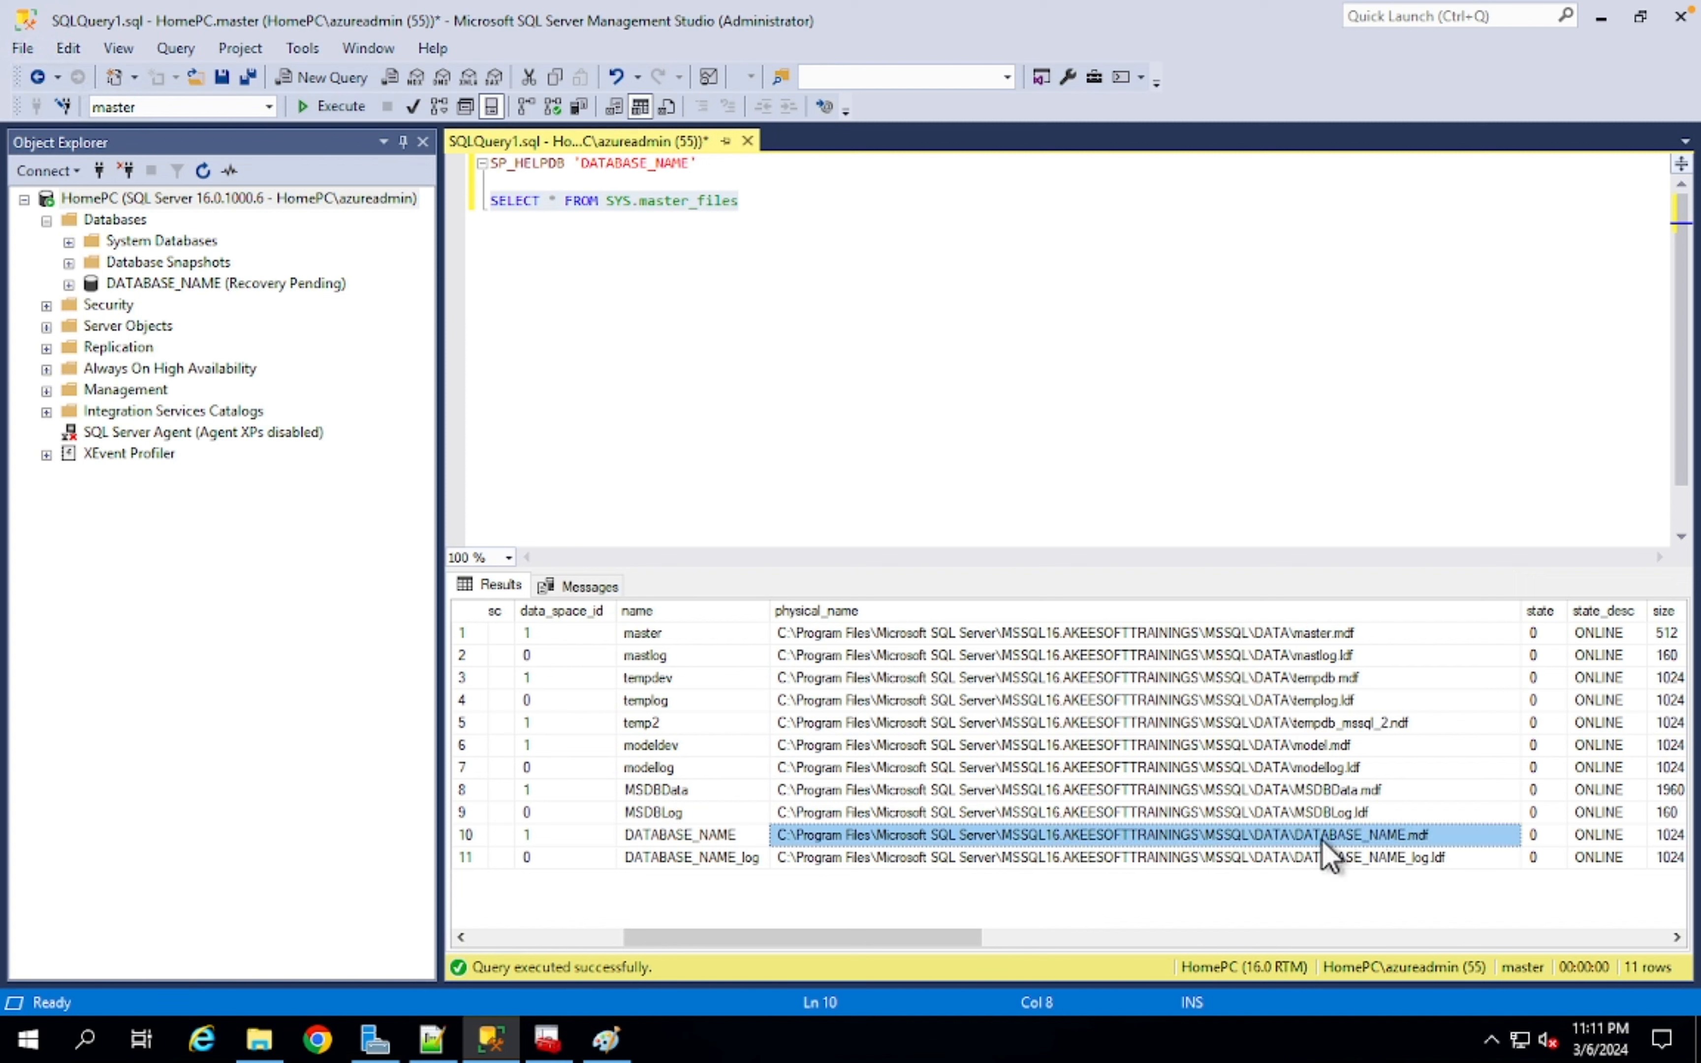
left_click(1408, 857)
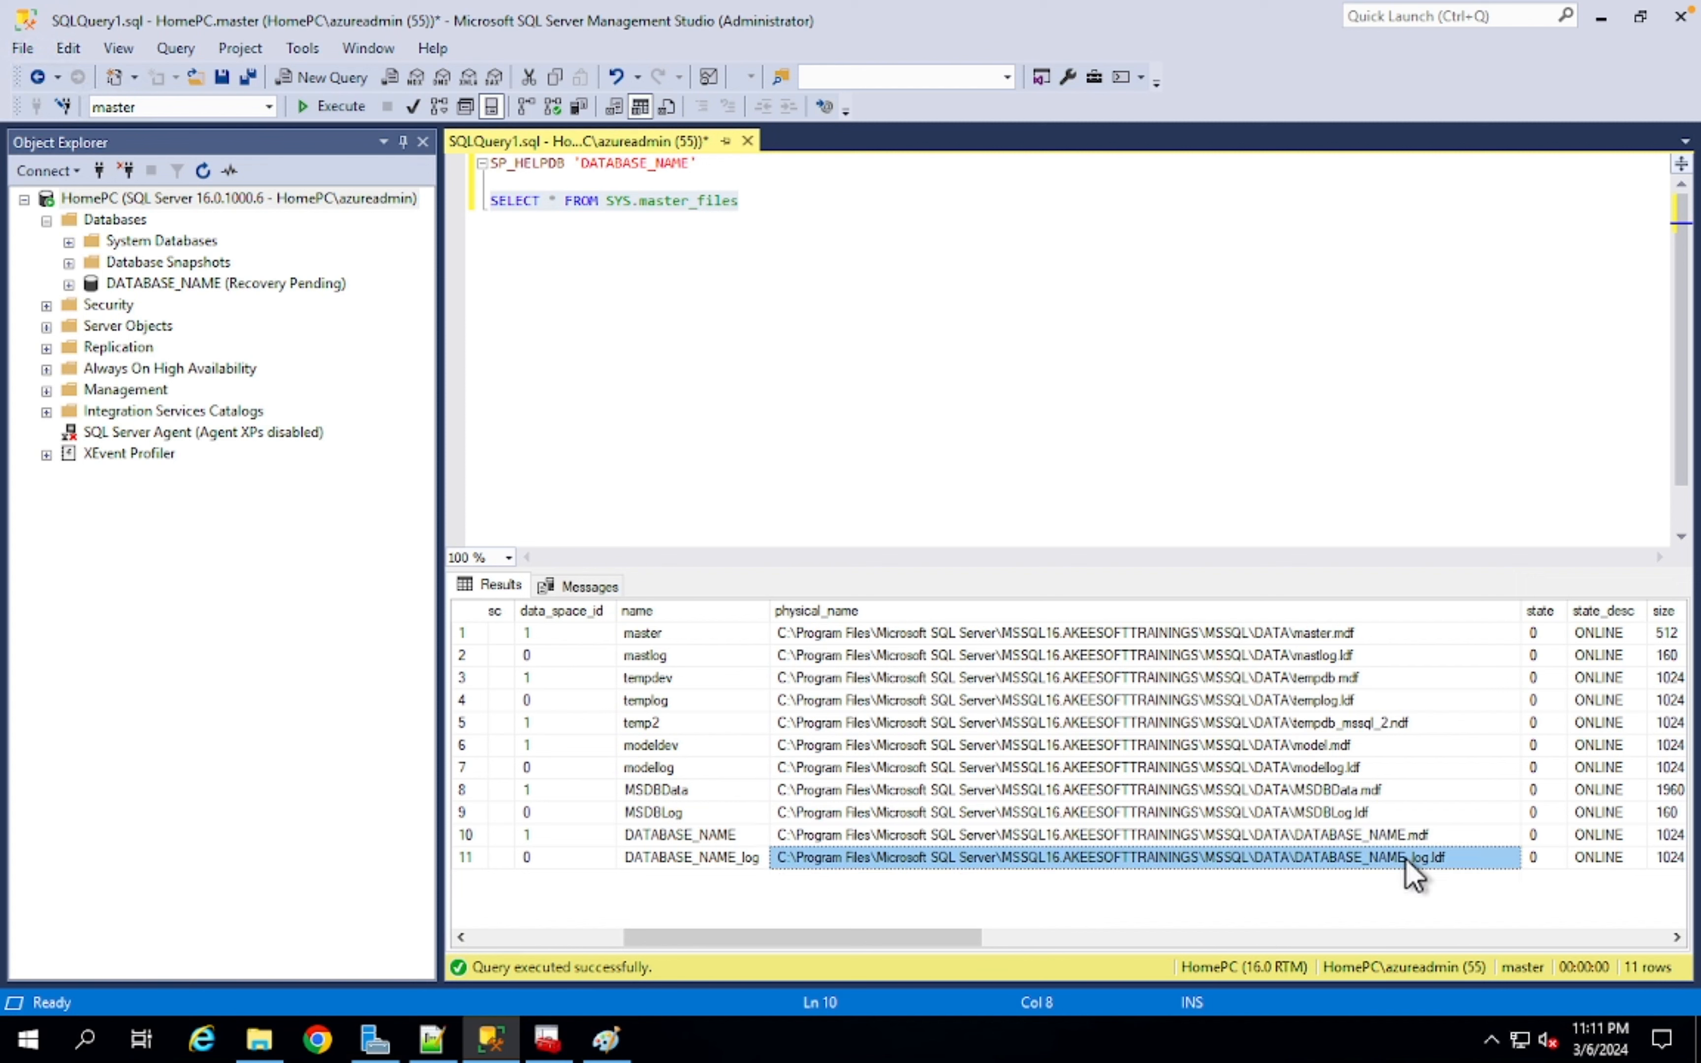
- Begin stopping the SQL Server (MSSQLSERVER) service in Configuration Manager
left_click(547, 1039)
right_click(397, 132)
left_click(431, 169)
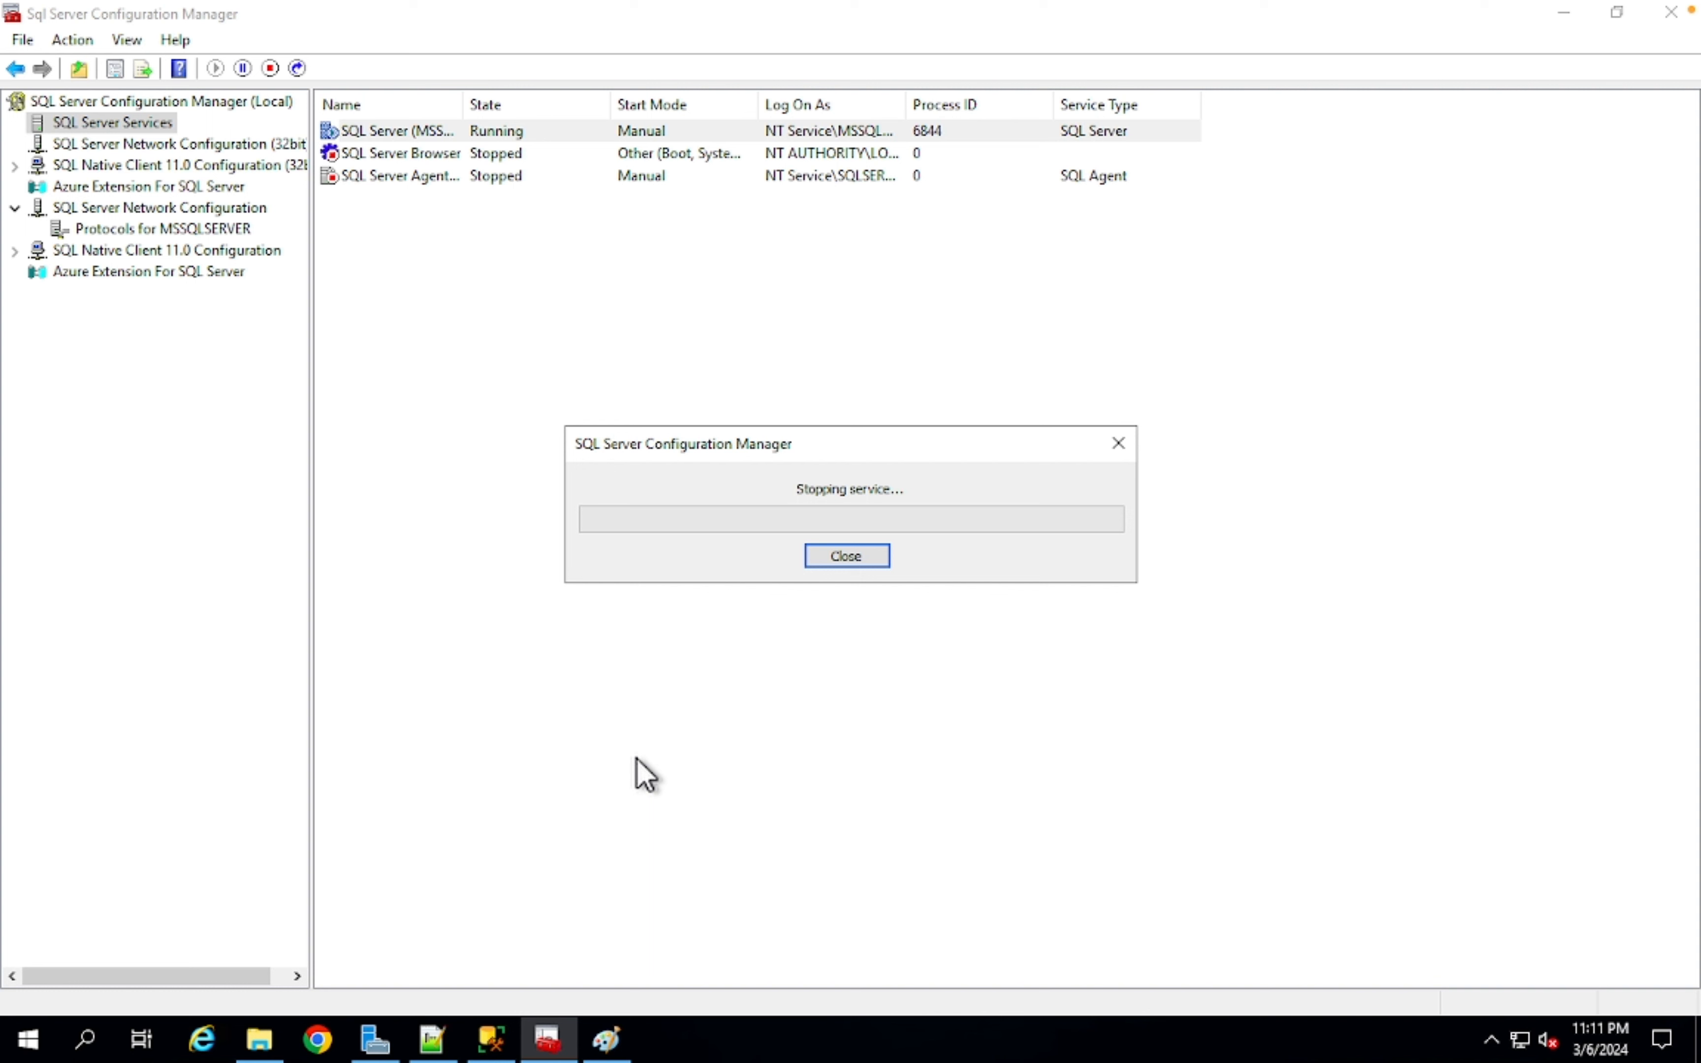
- Start SQL Server (MSSQLSERVER) again and select the server node in Management Studio
right_click(398, 131)
left_click(433, 153)
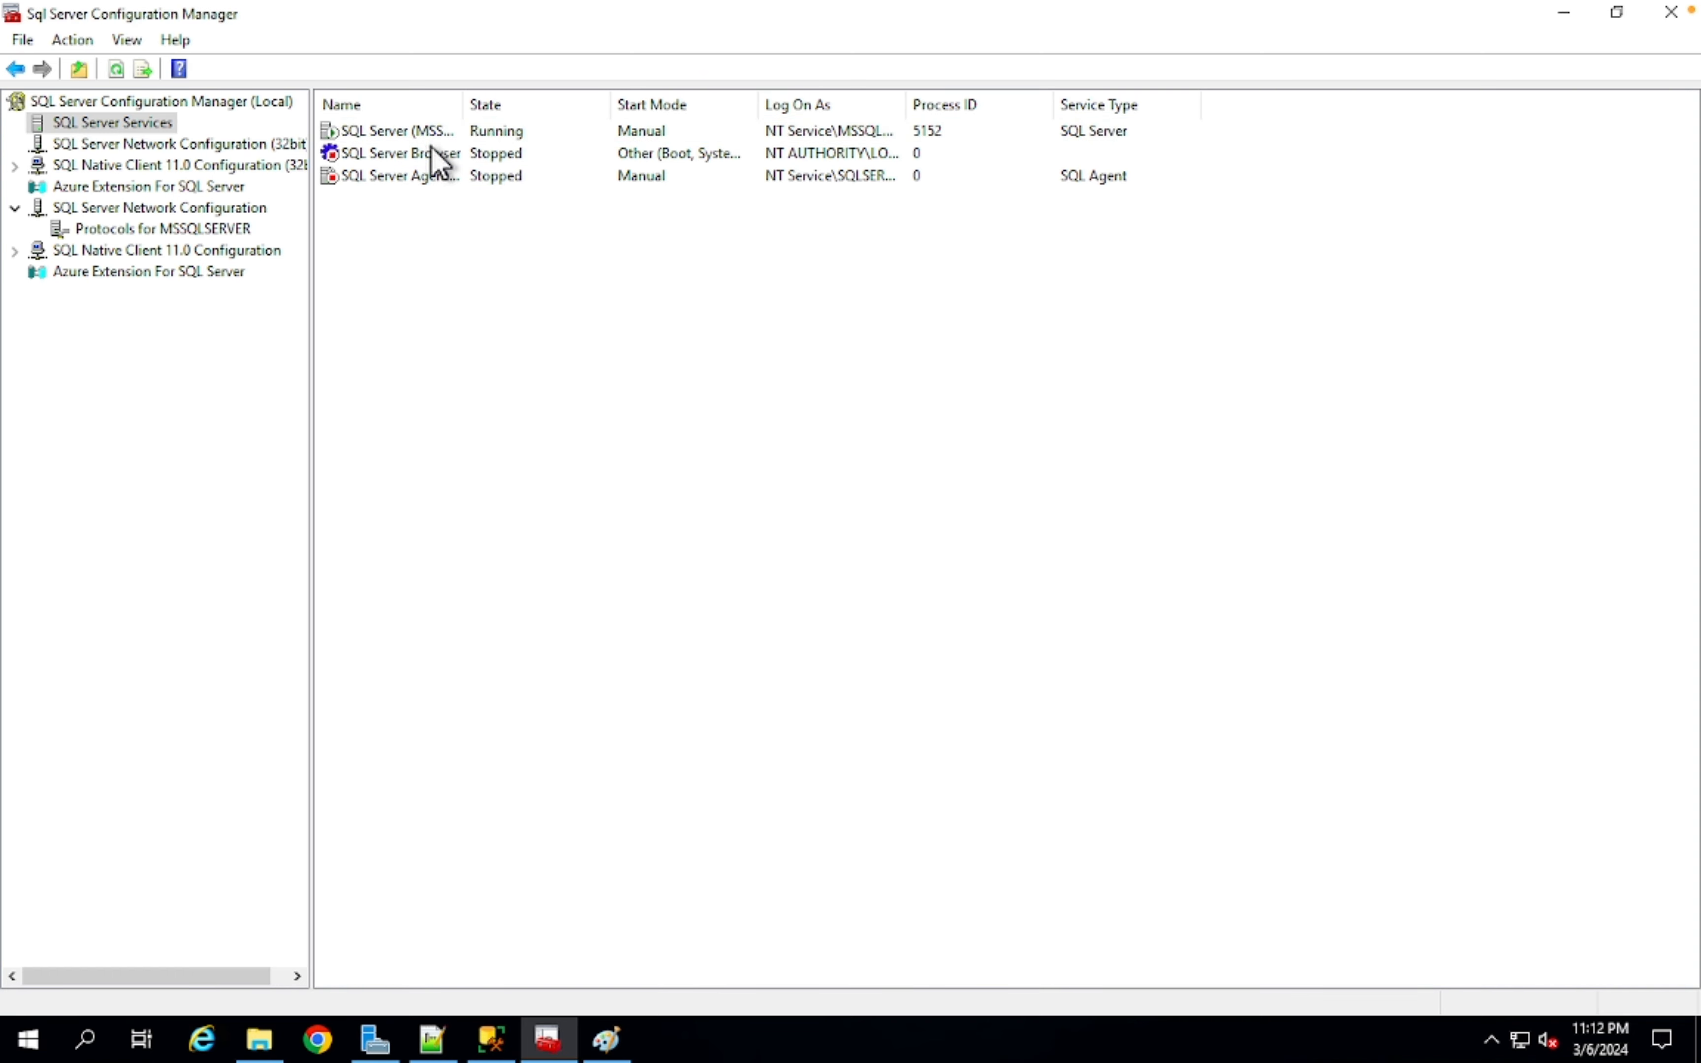
left_click(490, 1037)
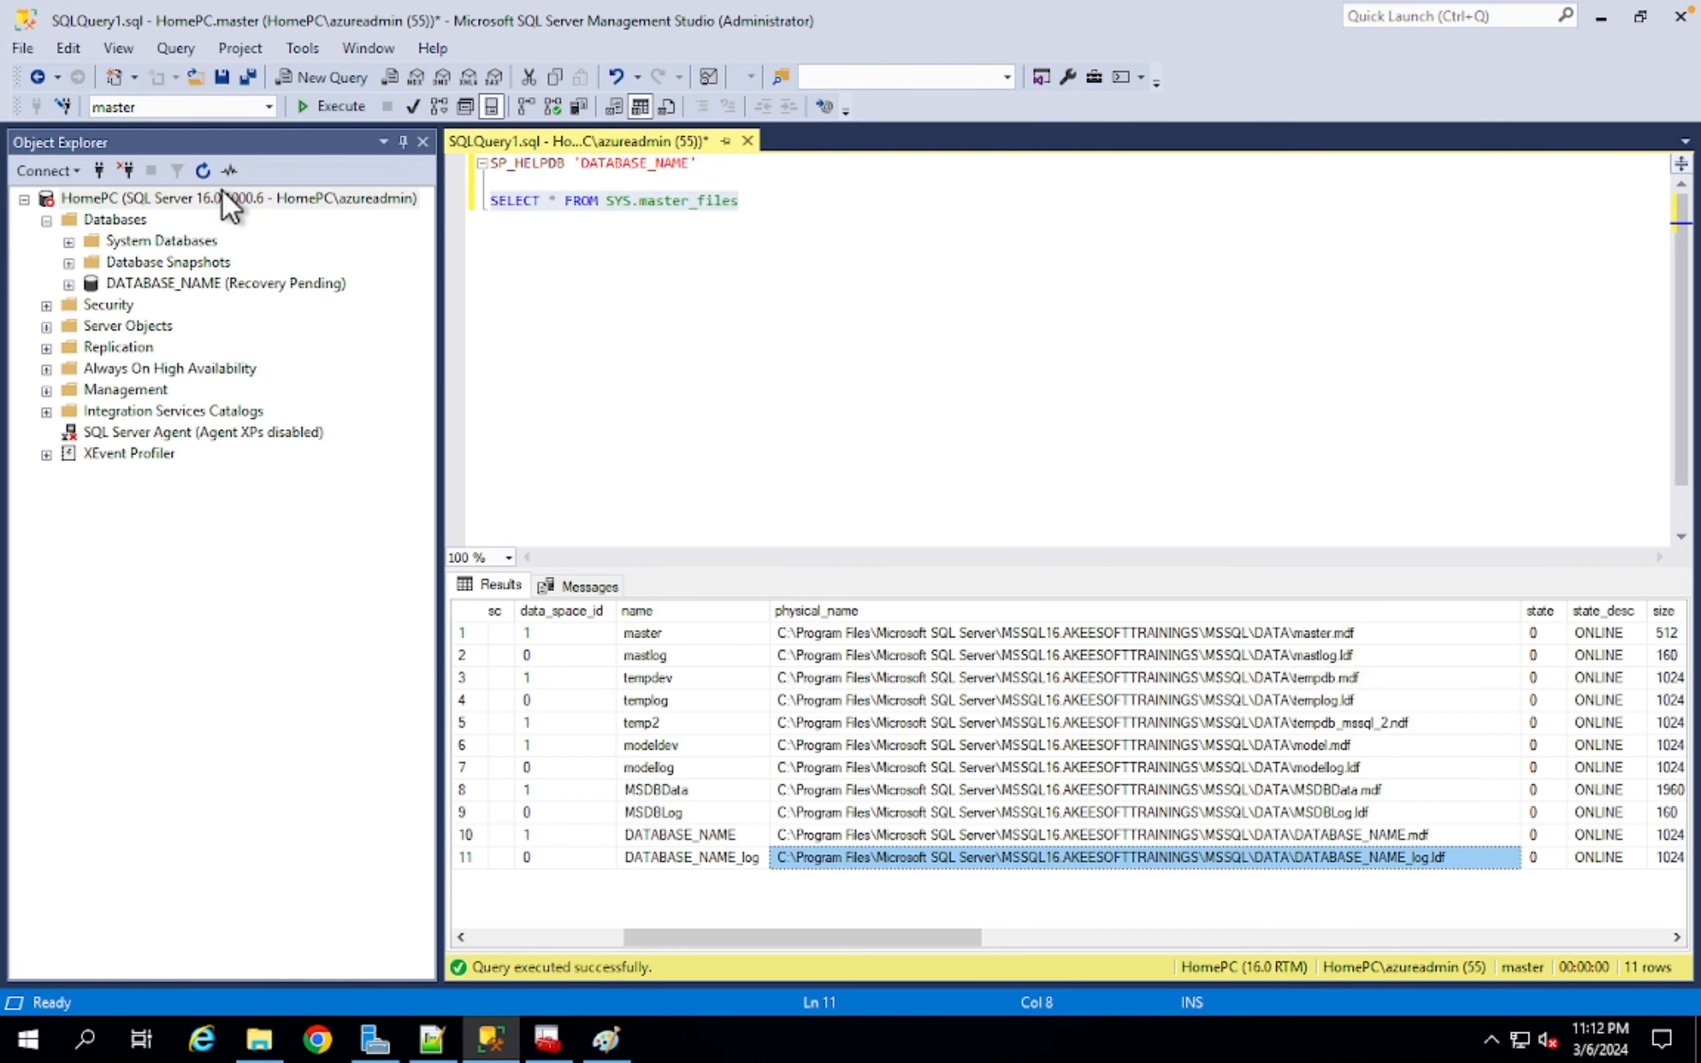
left_click(163, 200)
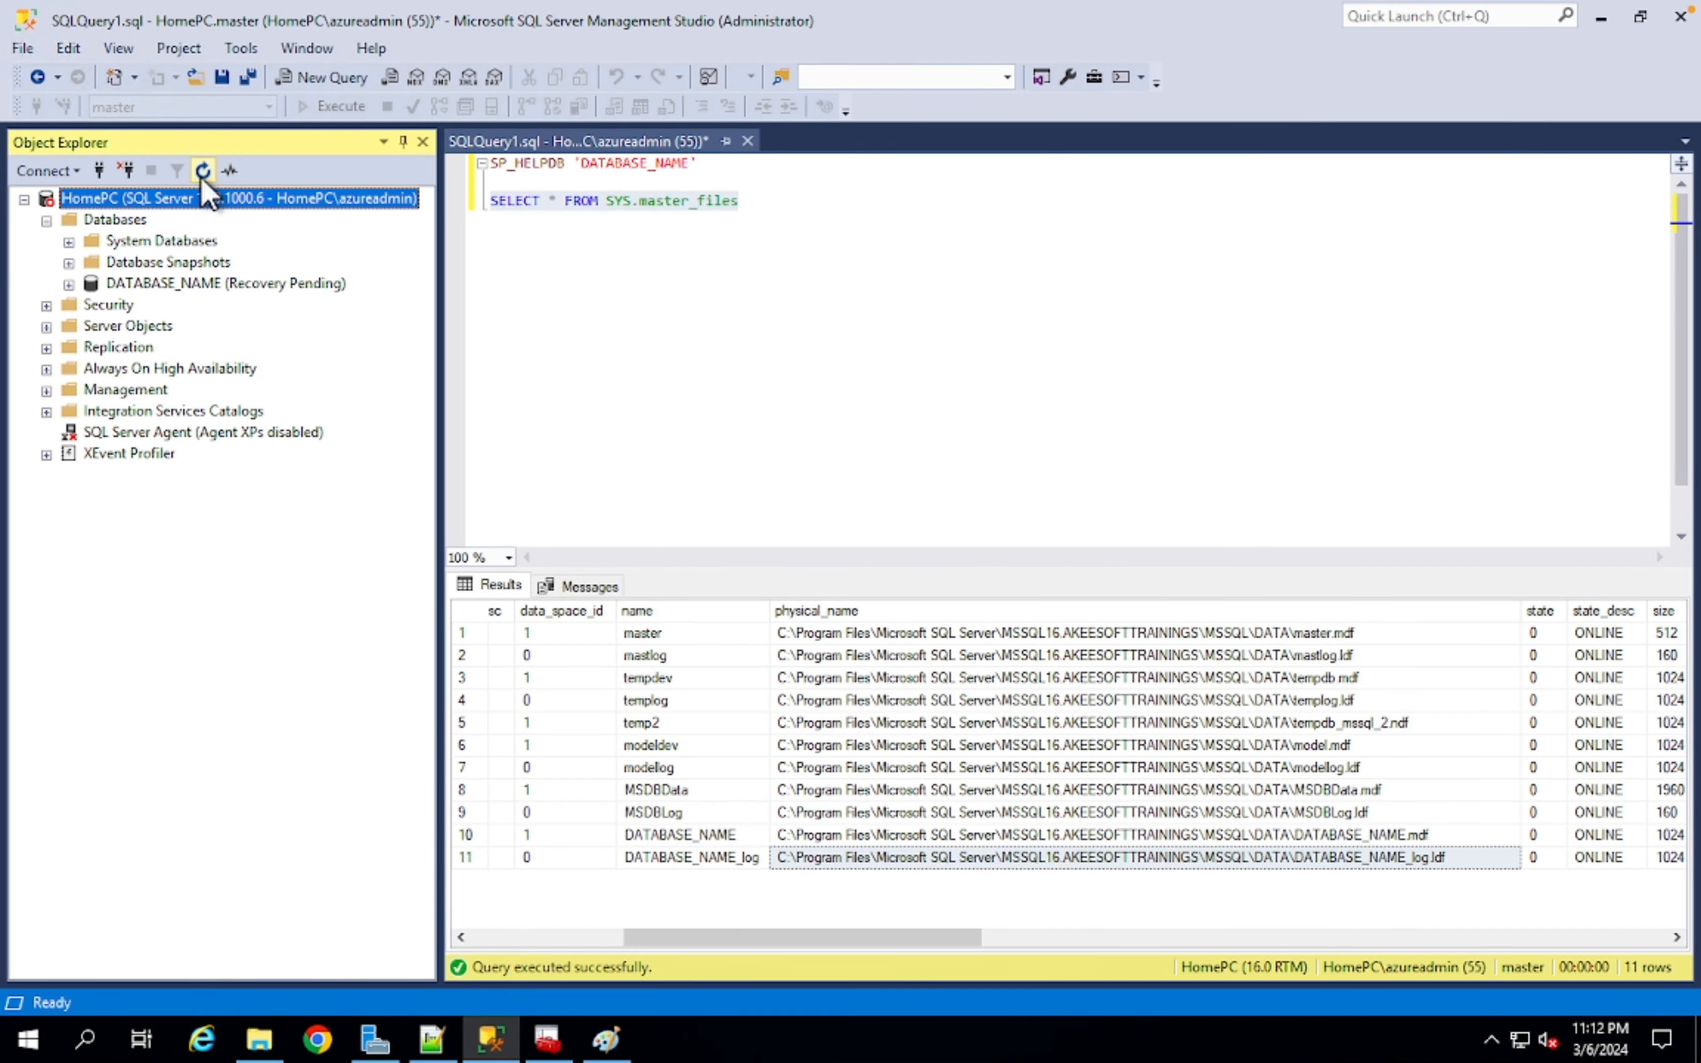